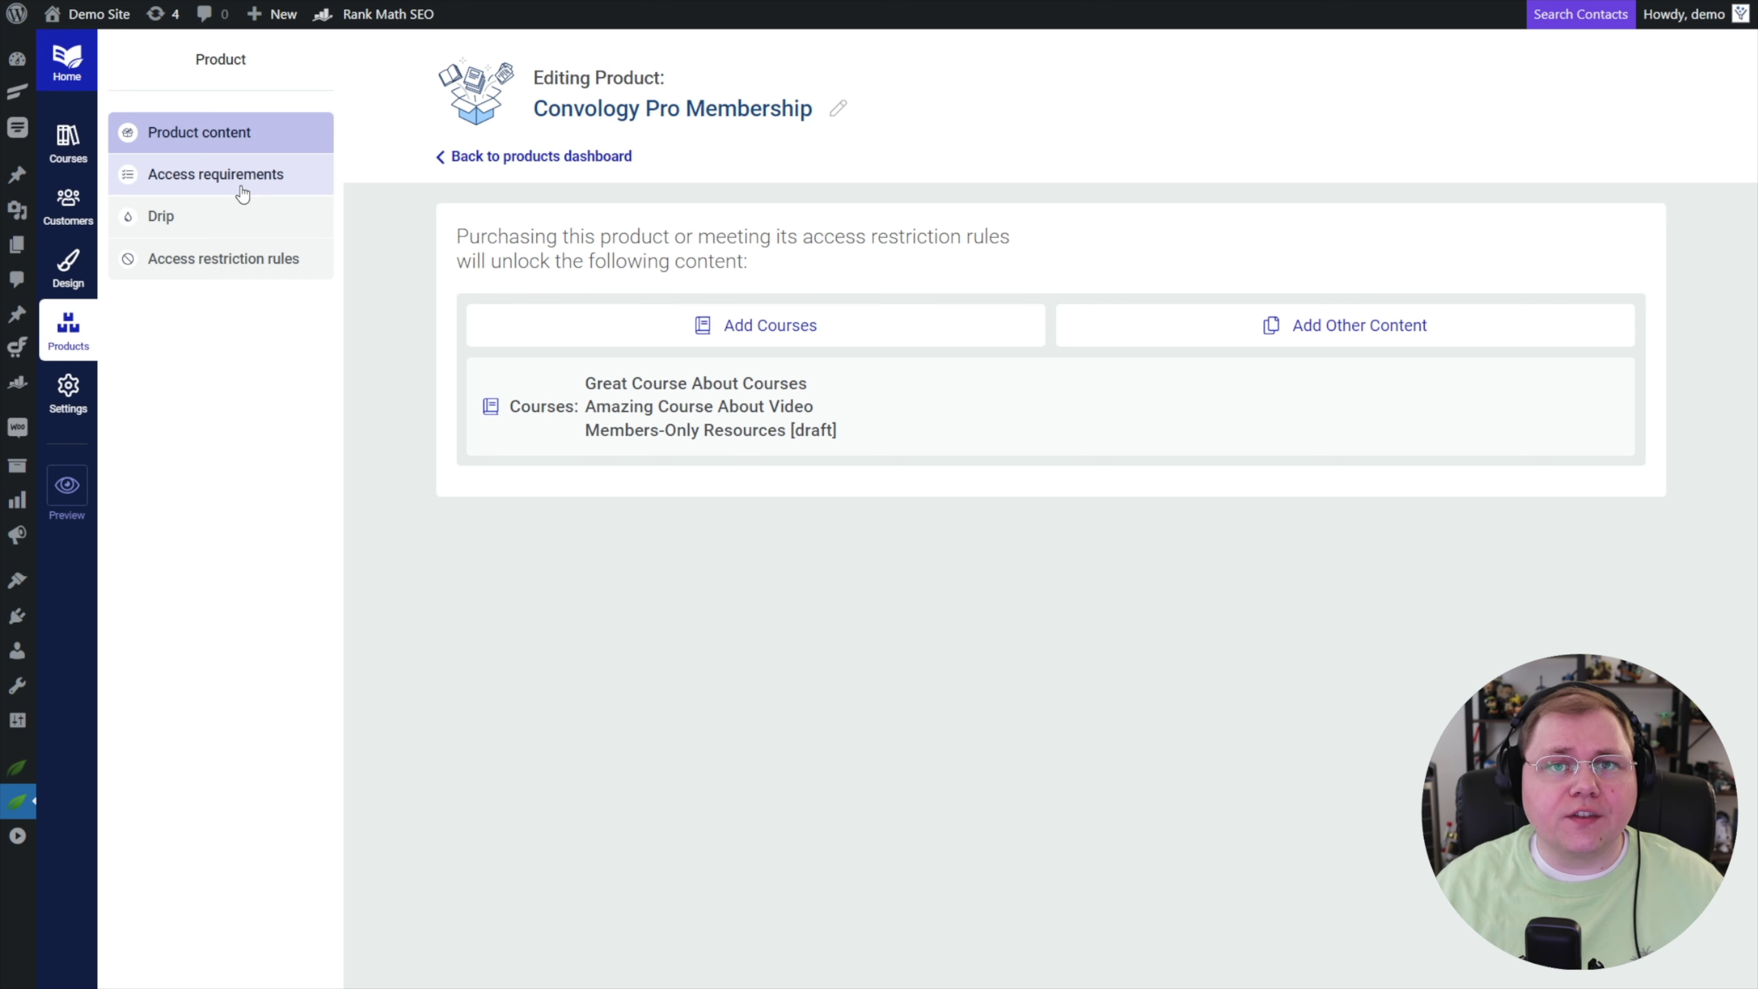
# Start a new WooCommerce product named 'Convology Pro Membership'
pyautogui.moveTo(78, 461)
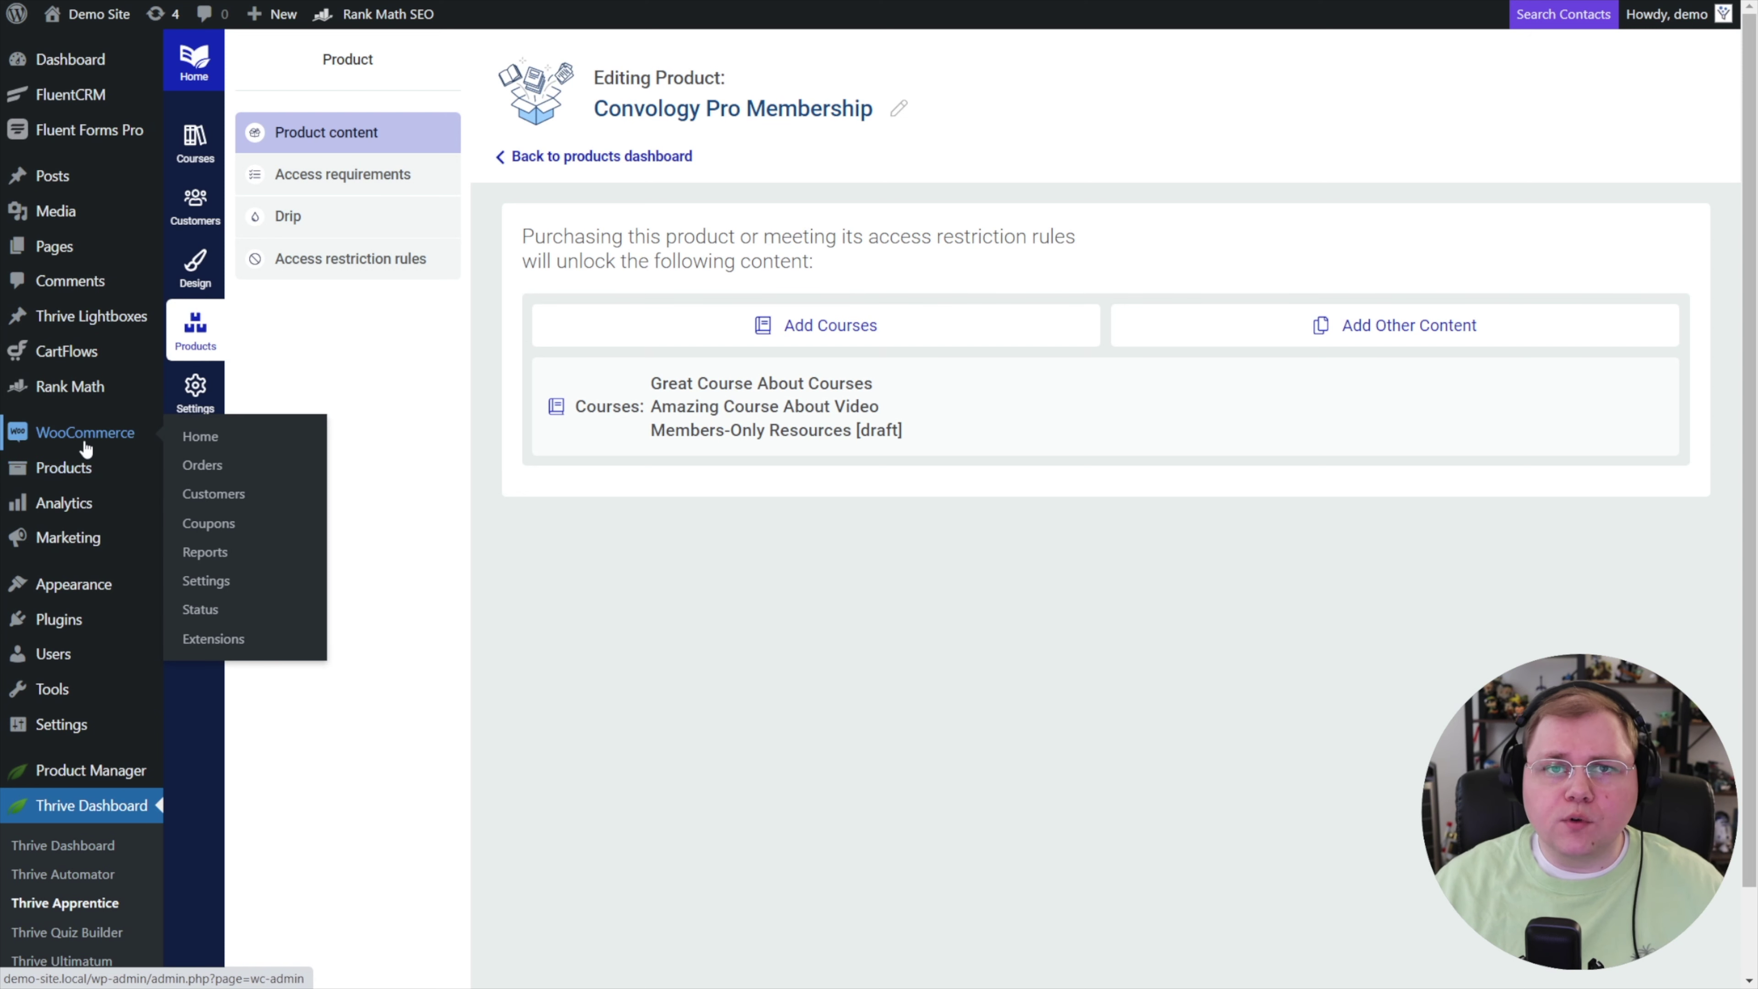
pyautogui.click(76, 475)
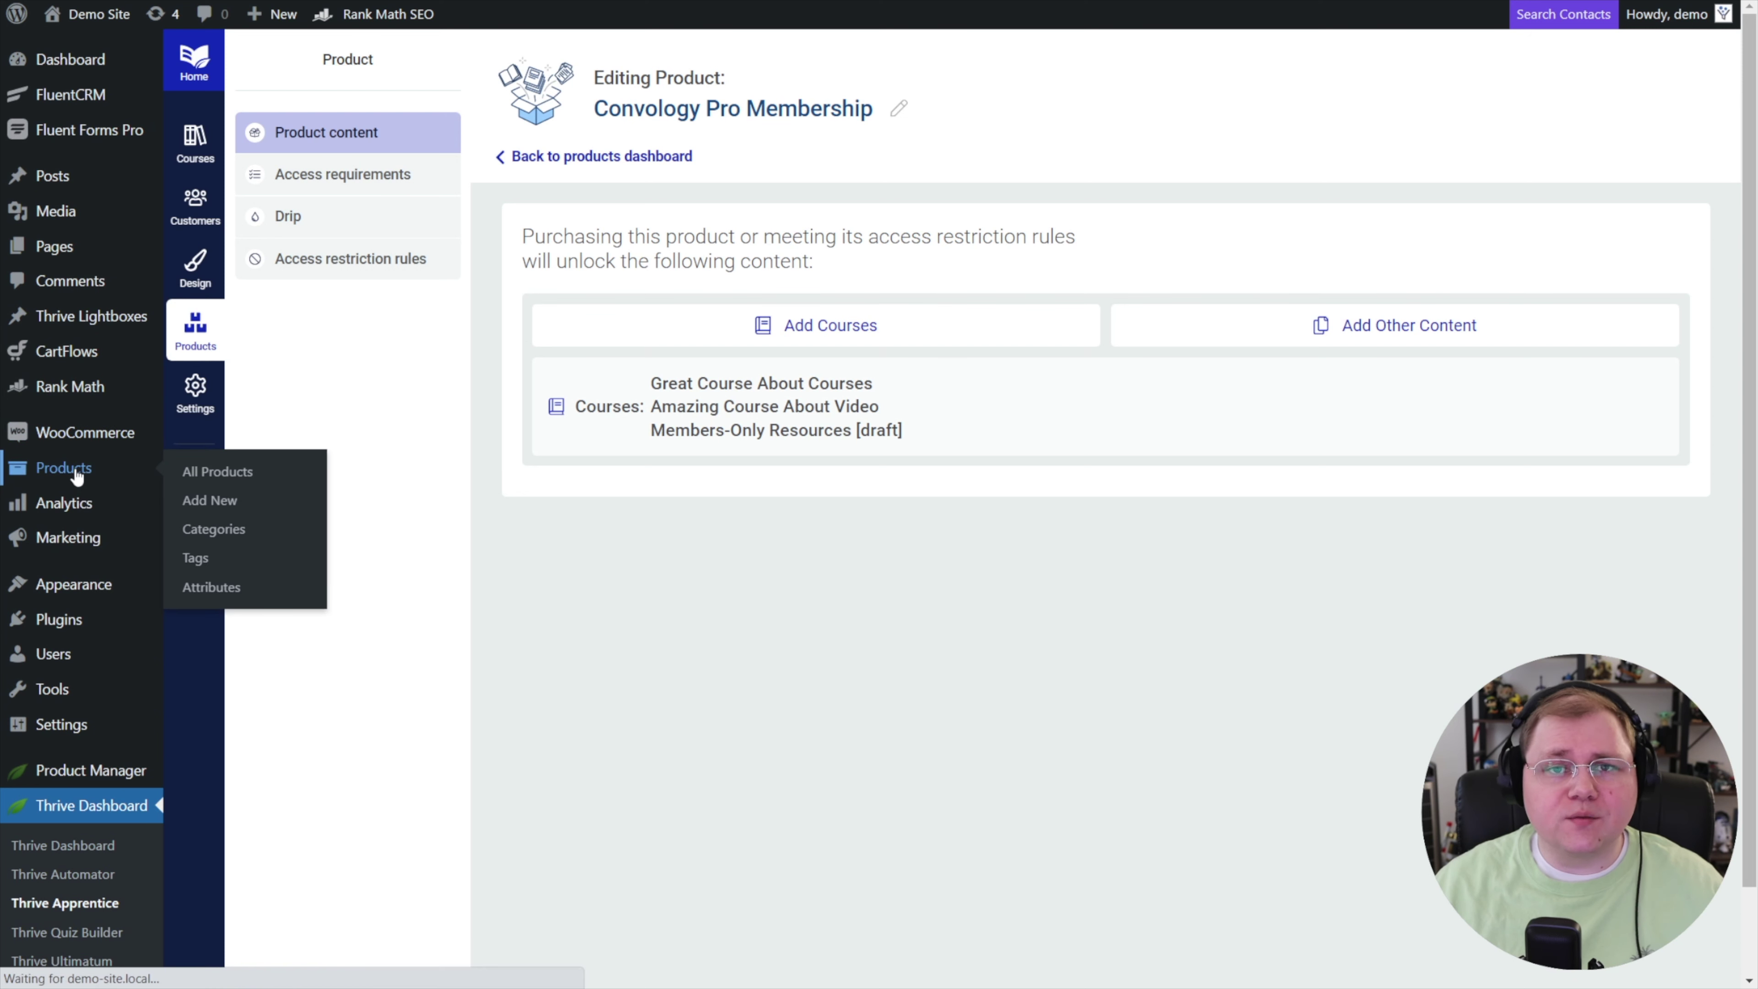
pyautogui.moveTo(78, 443)
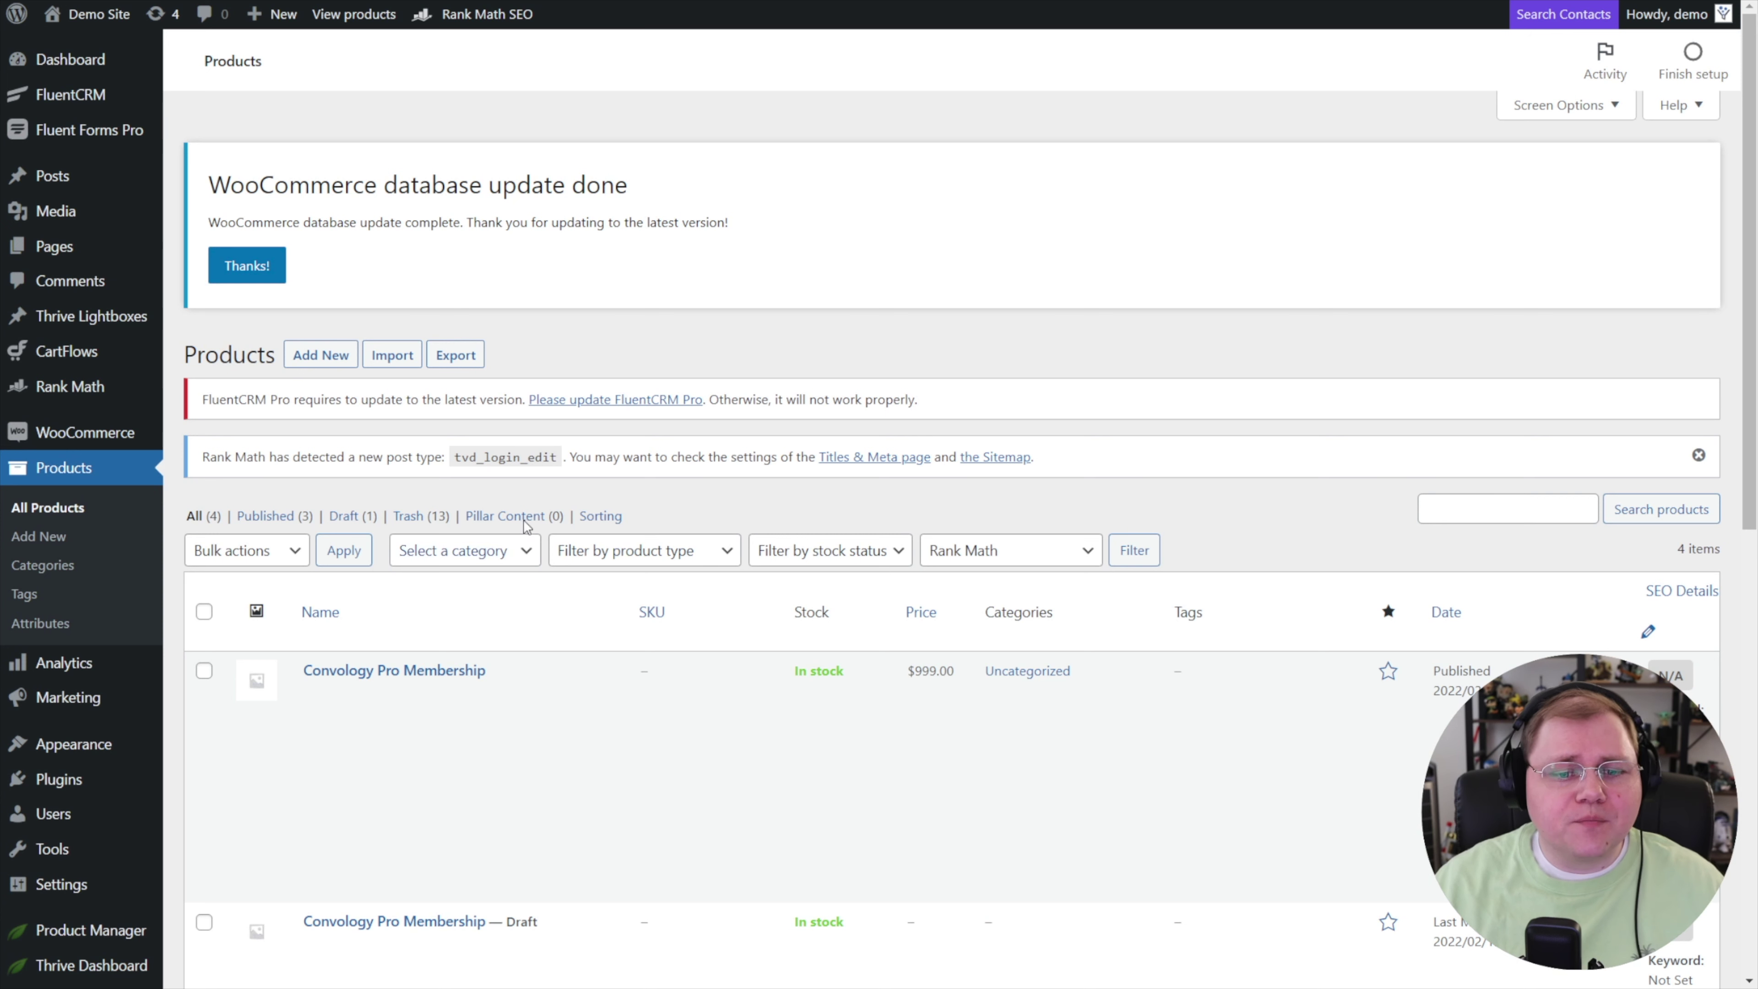
pyautogui.click(322, 356)
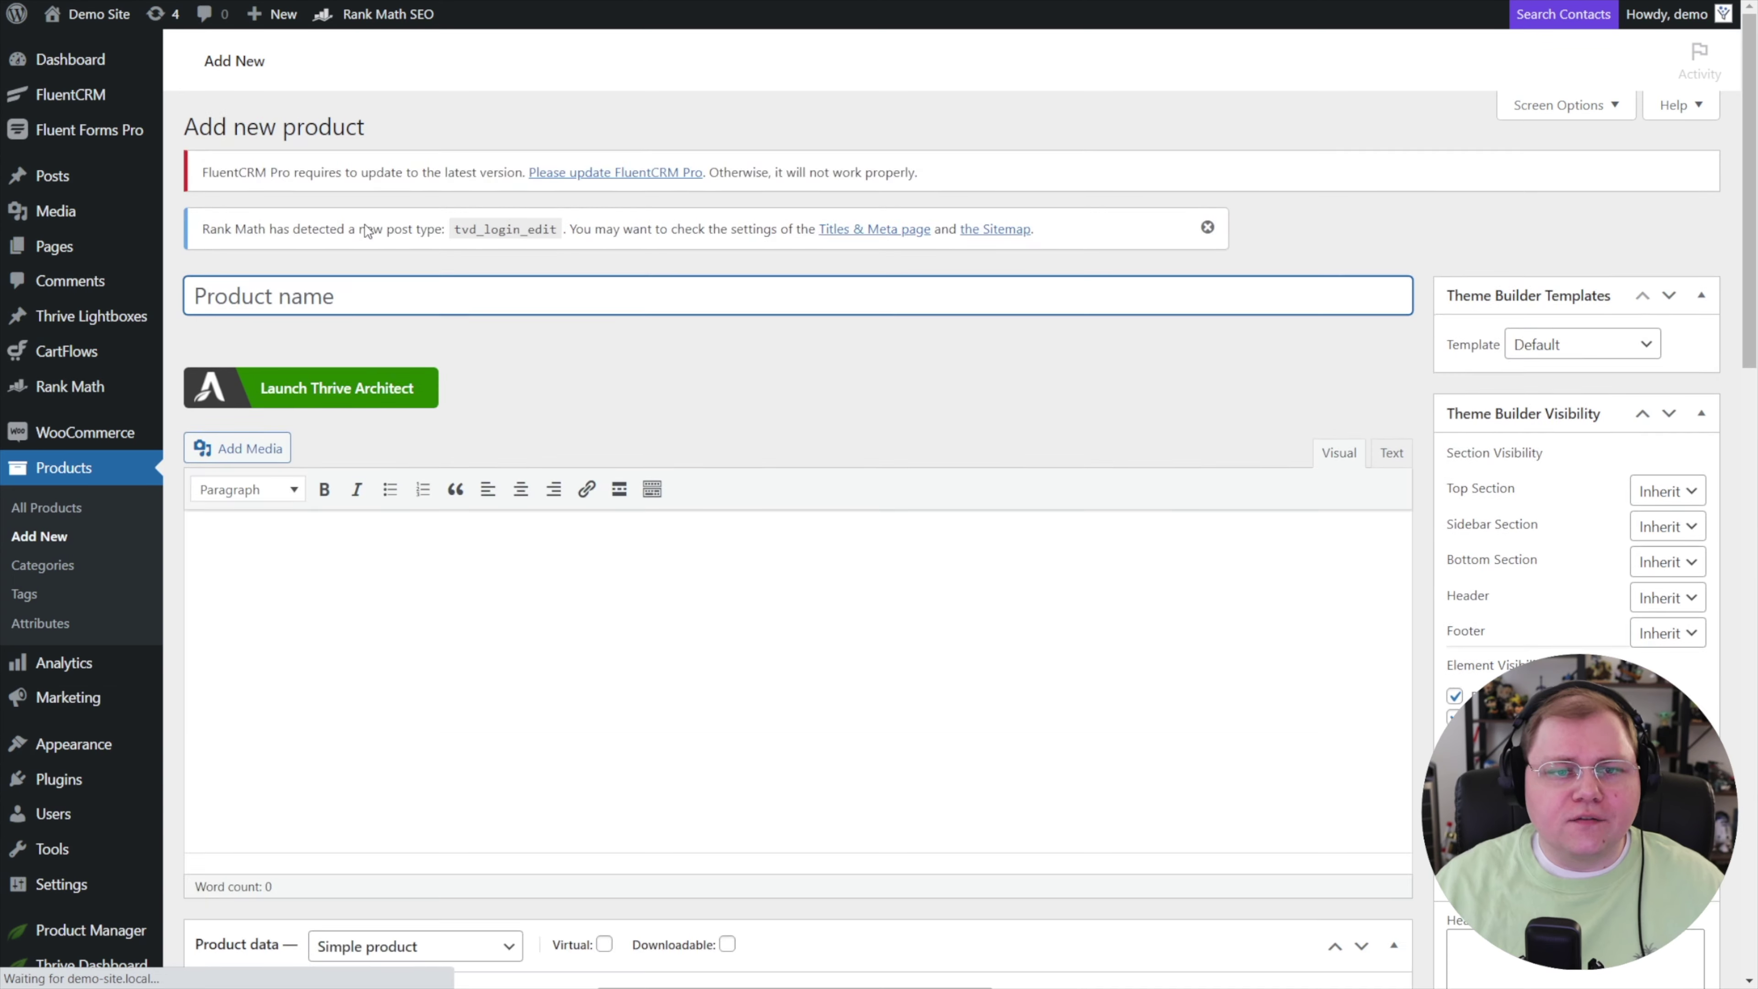
pyautogui.write('Convology Pro Membership')
# Check the Product data type list and keep it as Simple product
pyautogui.scroll(-3, 745, 228)
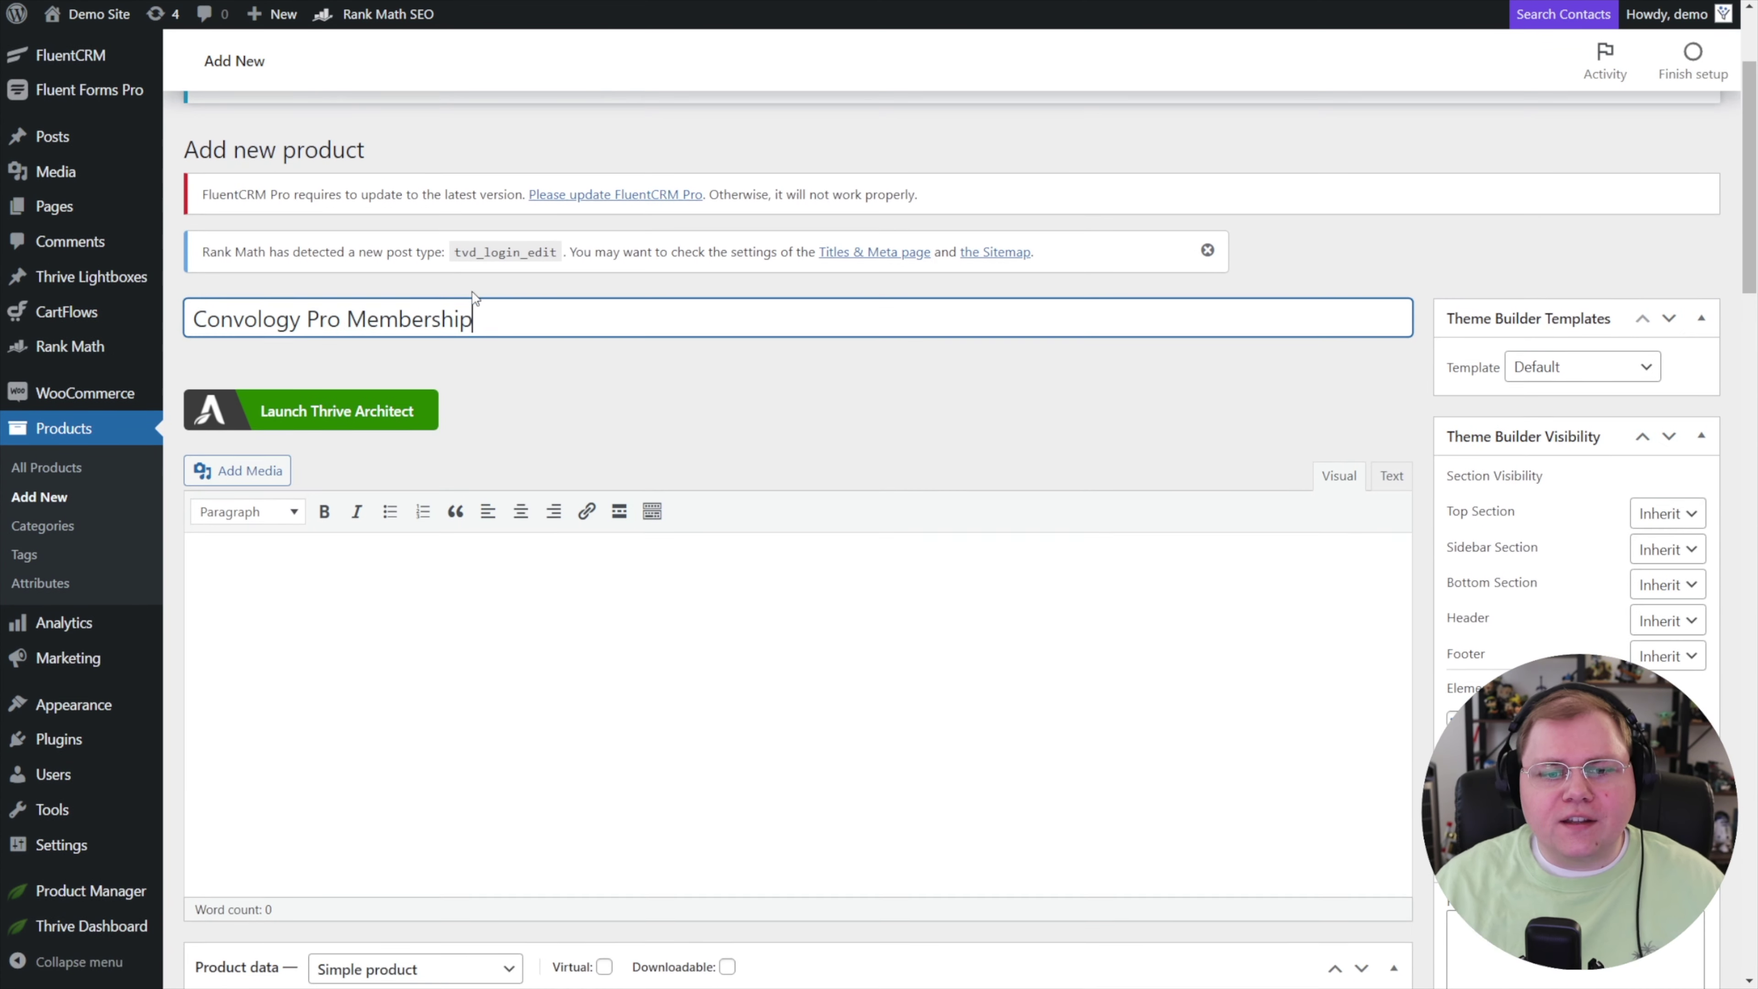
pyautogui.scroll(-4, 512, 431)
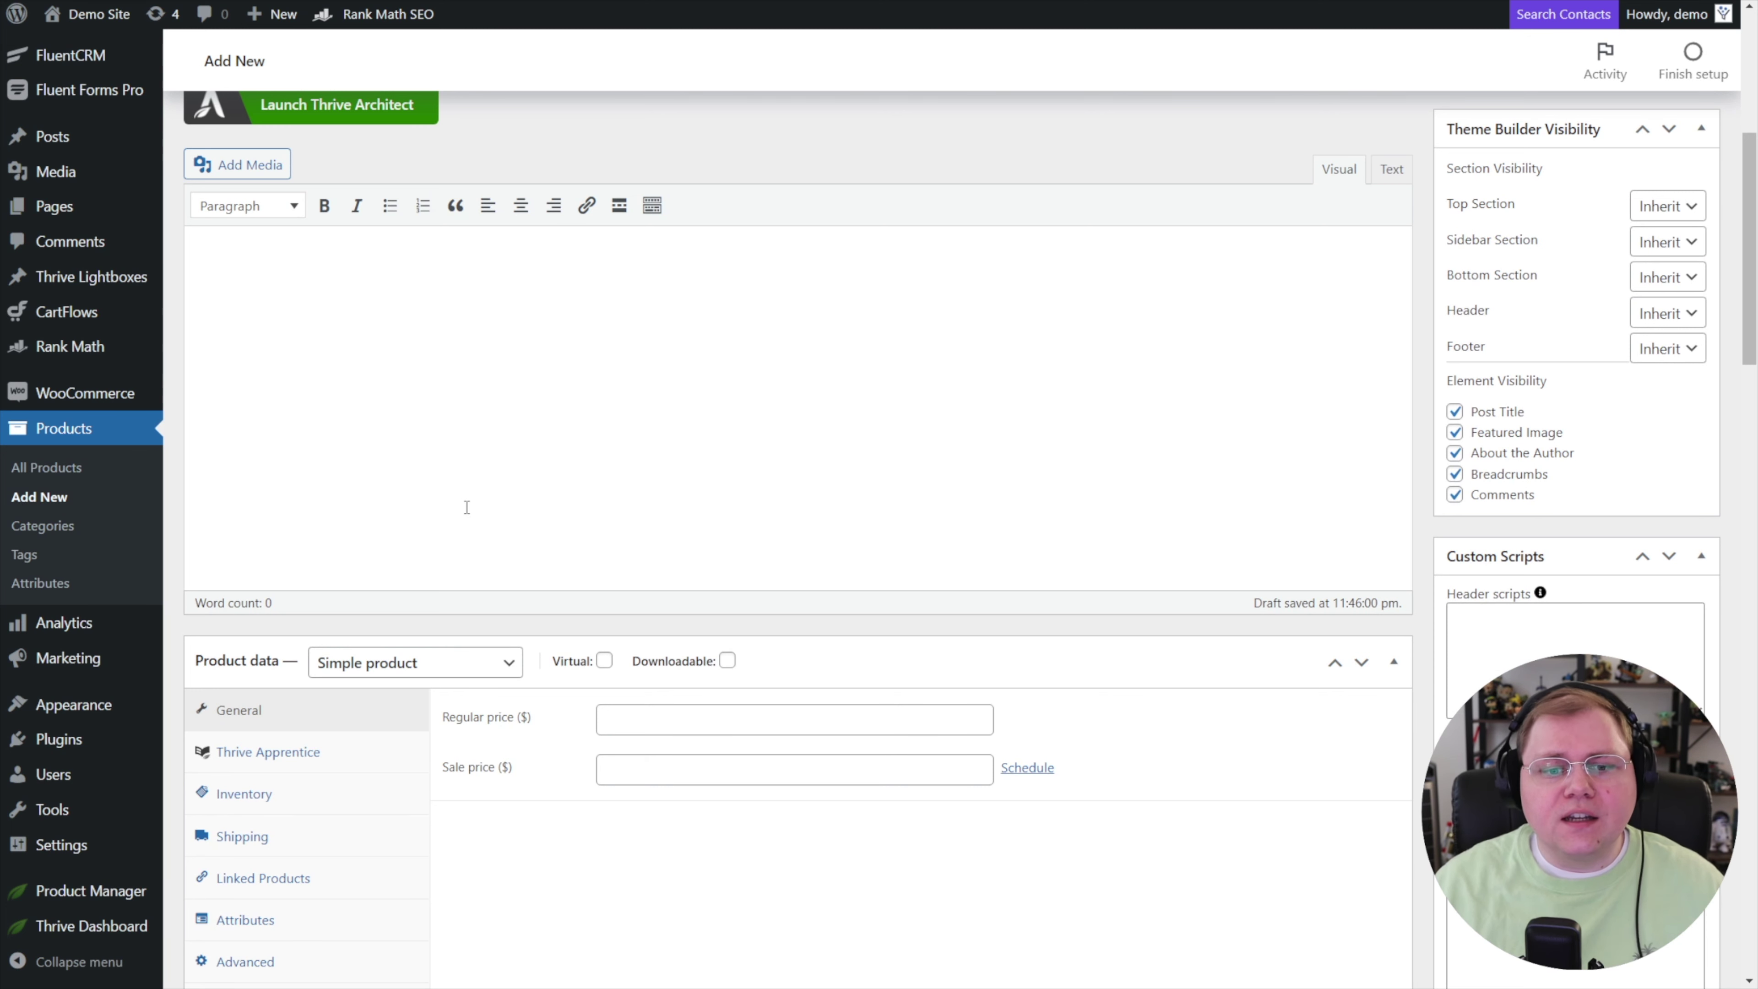
pyautogui.scroll(-3, 467, 507)
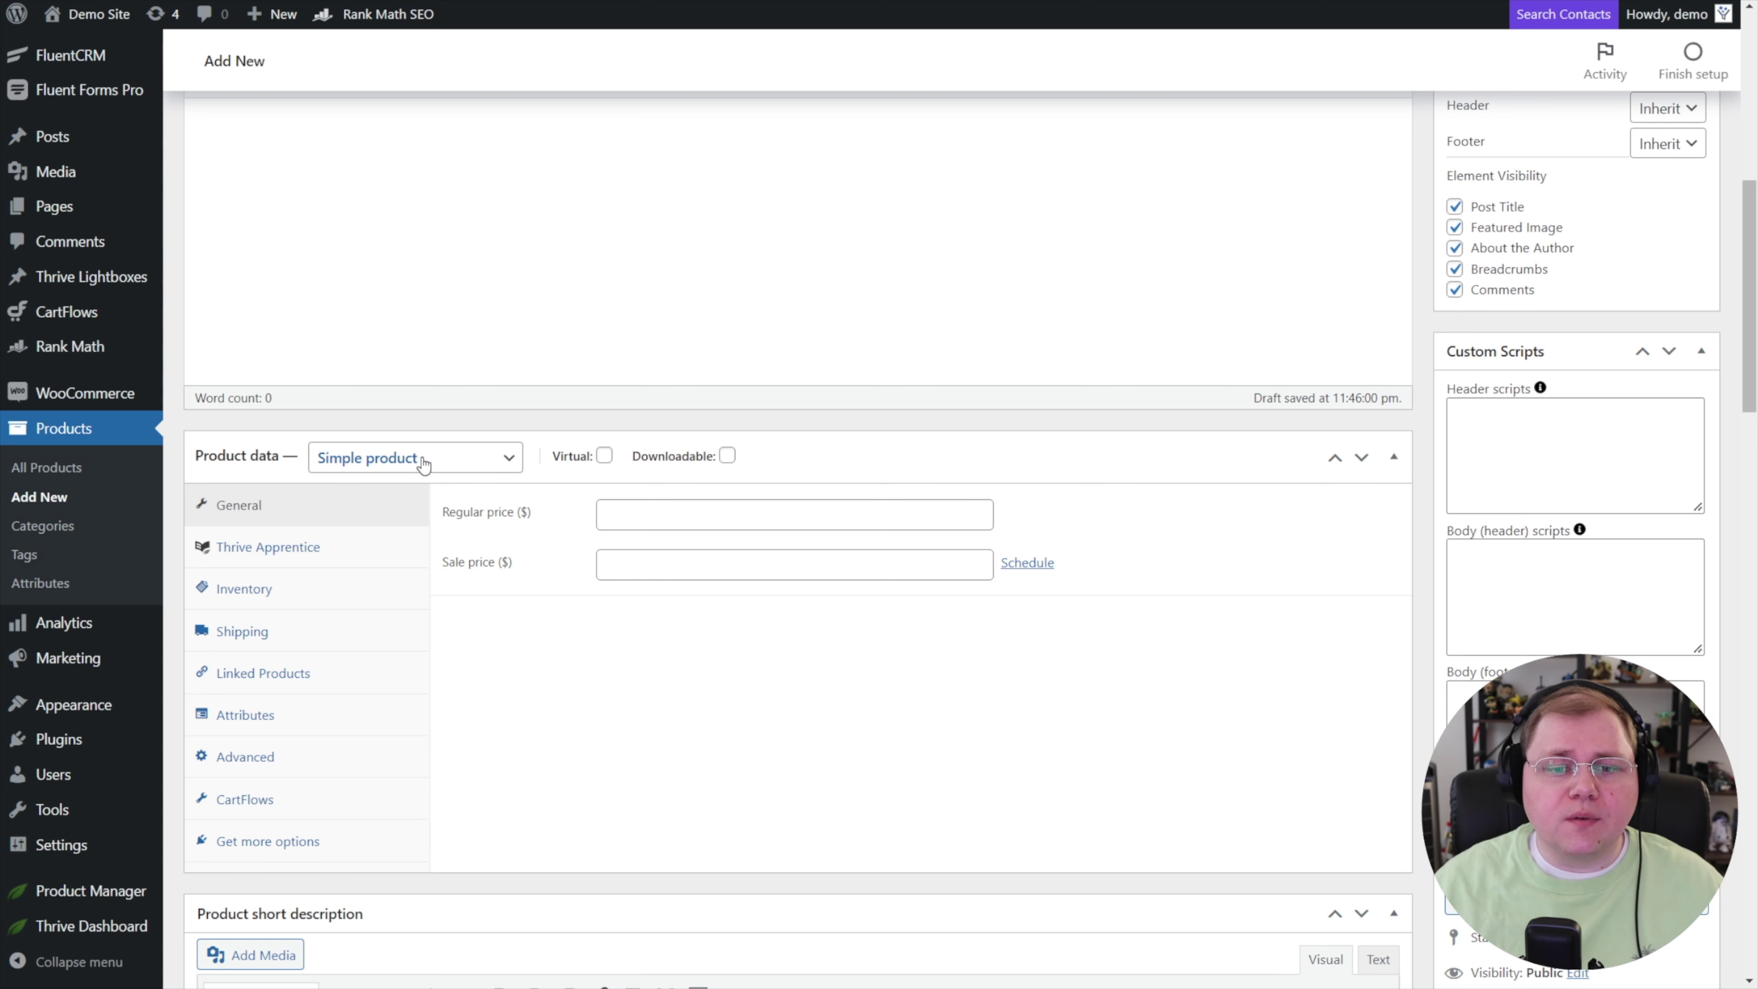
pyautogui.click(464, 464)
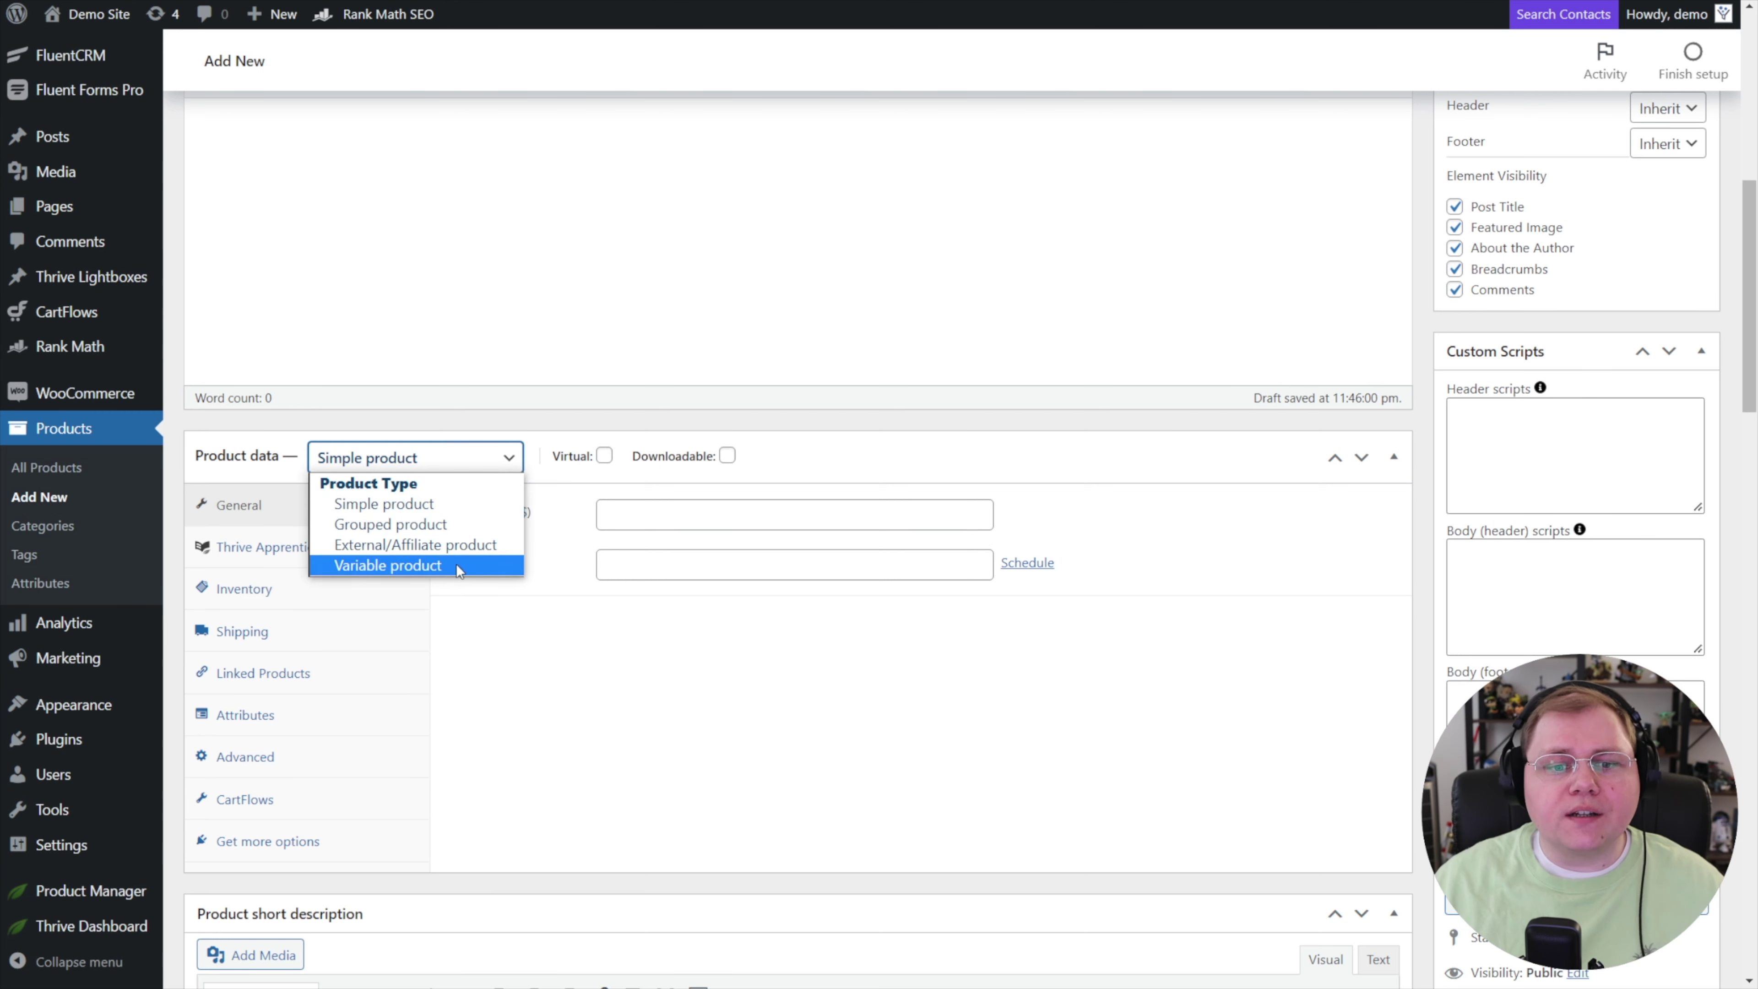
pyautogui.click(712, 627)
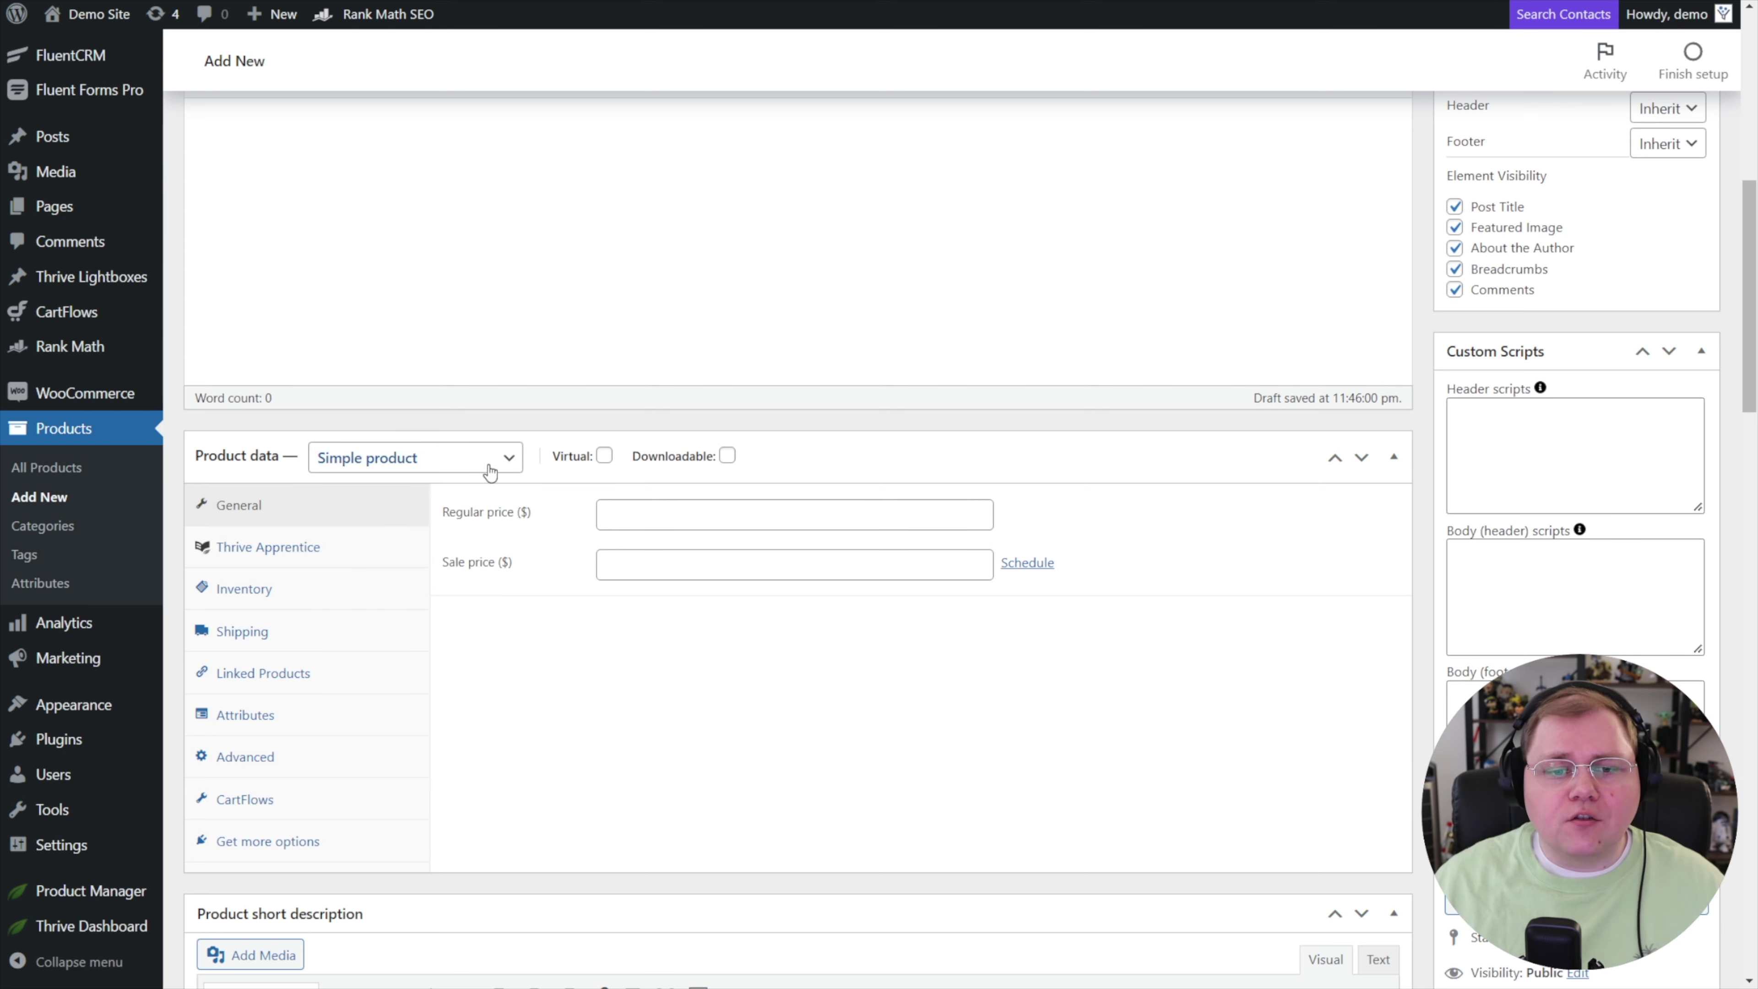
# Mark the product Virtual with a regular price of 999
pyautogui.click(604, 457)
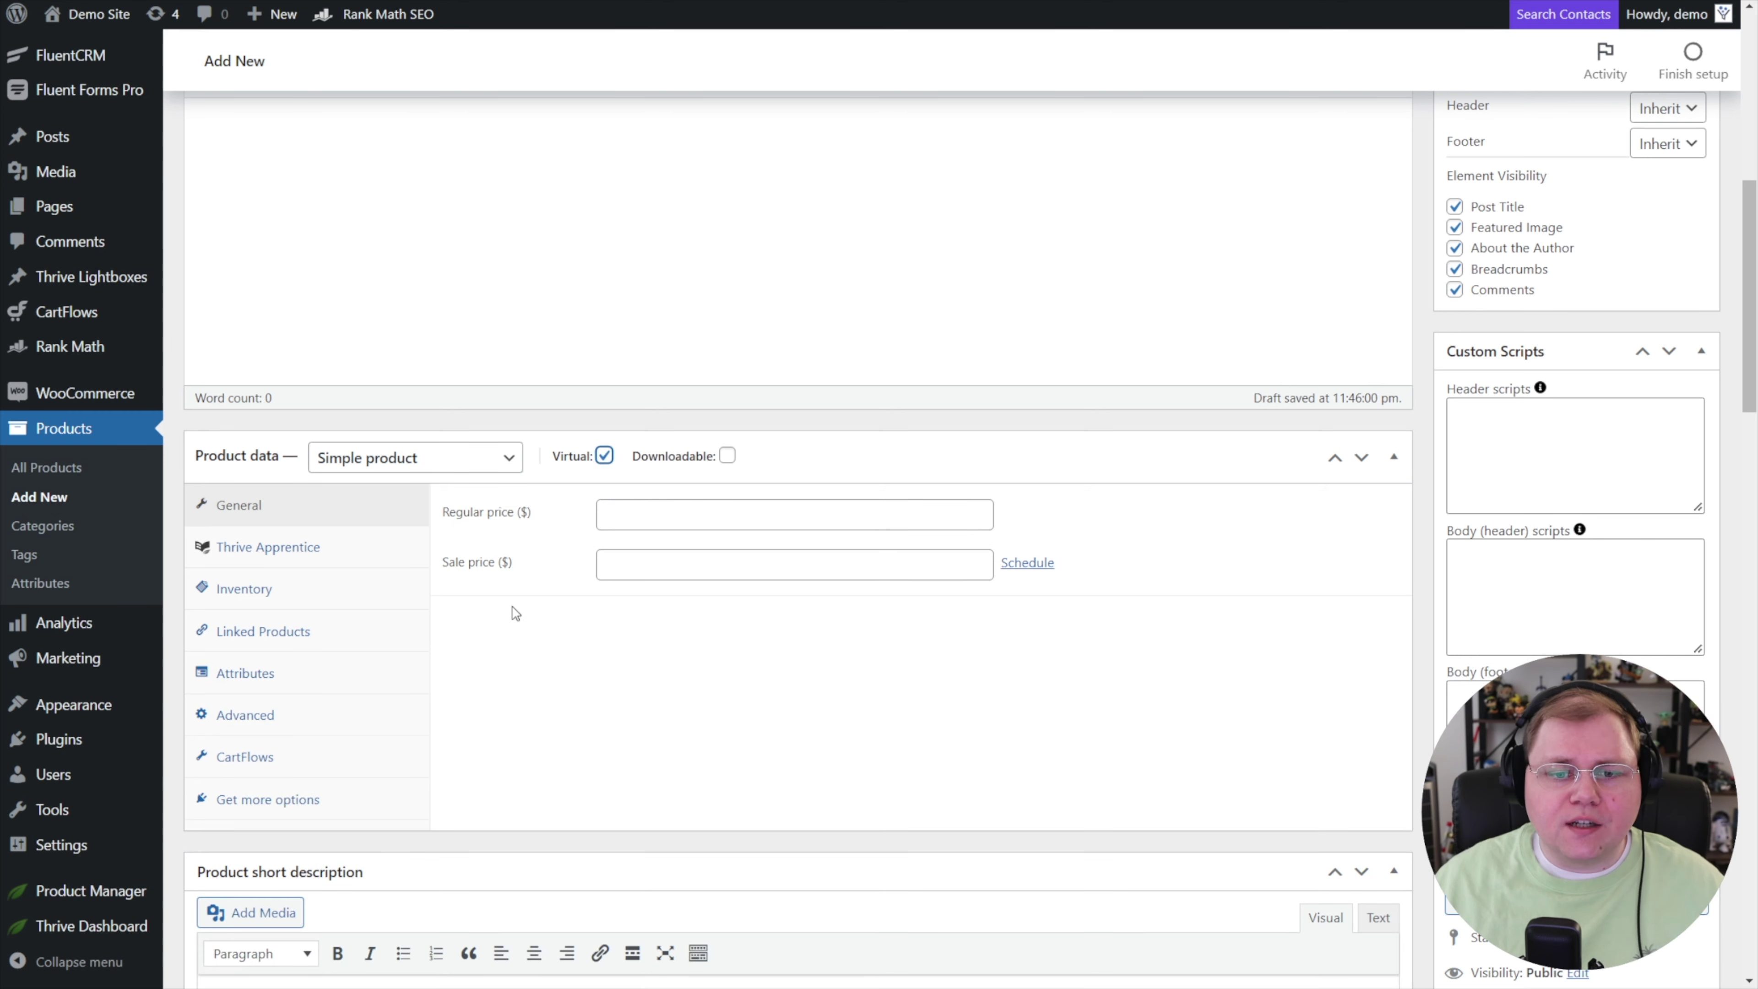
pyautogui.click(634, 566)
pyautogui.write('9')
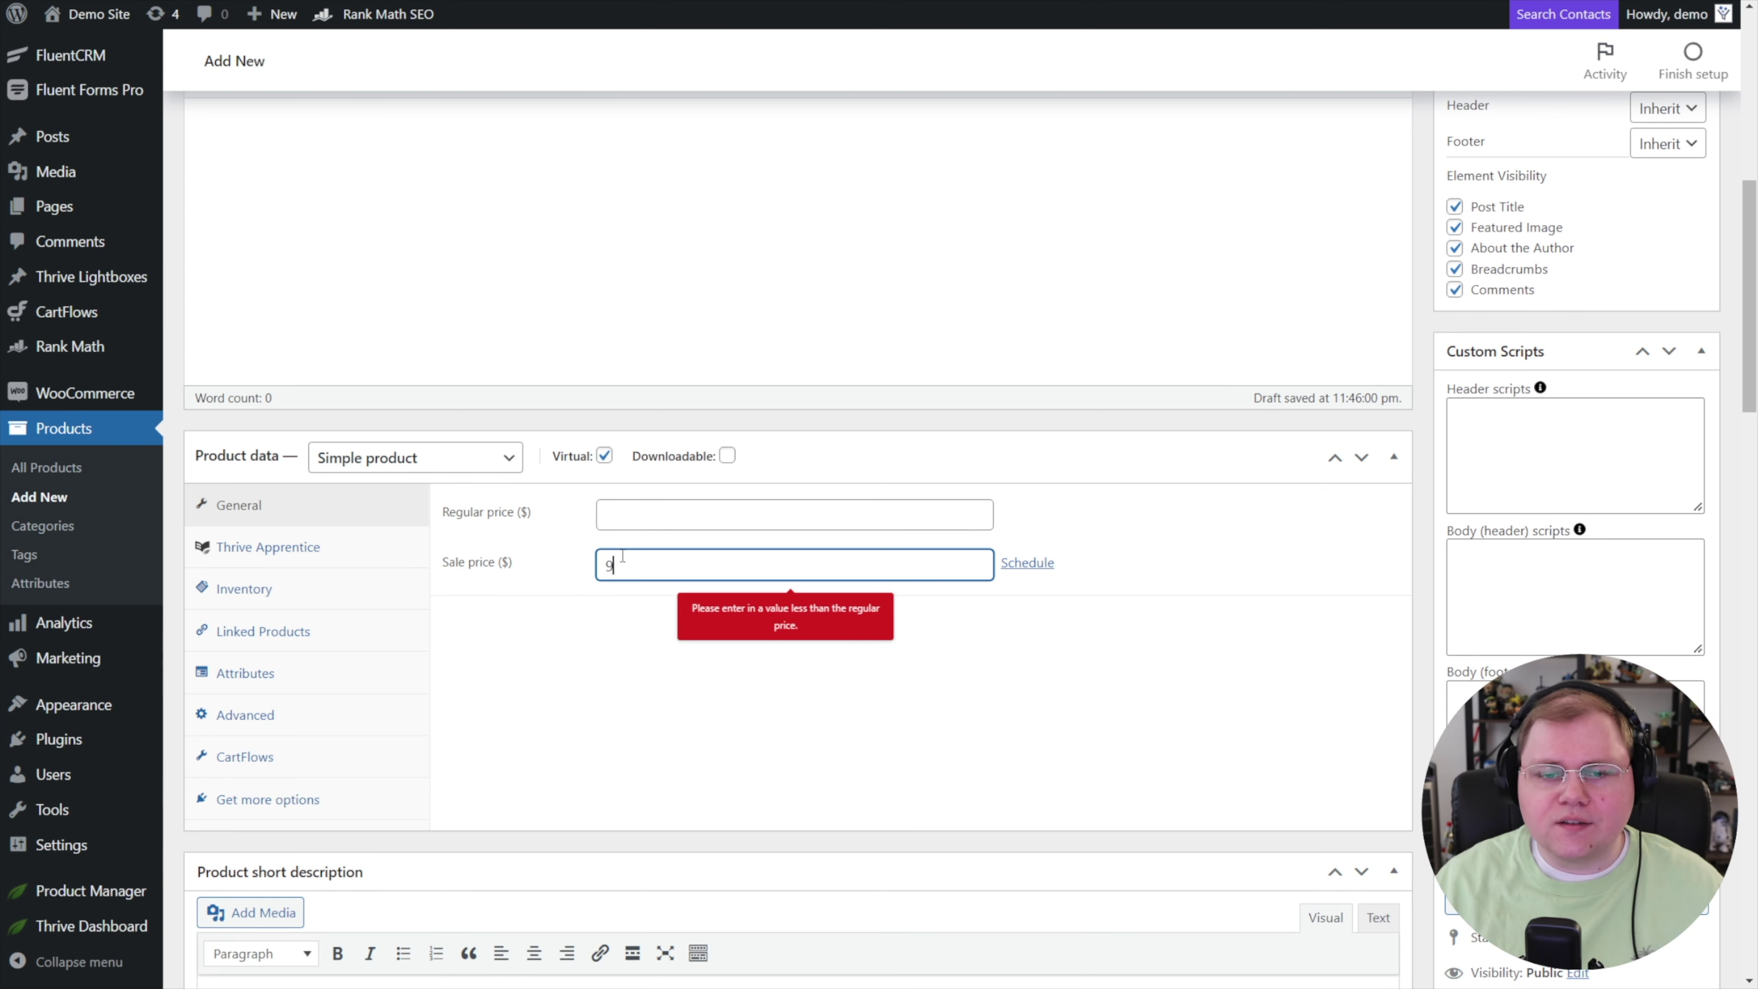
pyautogui.click(666, 512)
pyautogui.write('9')
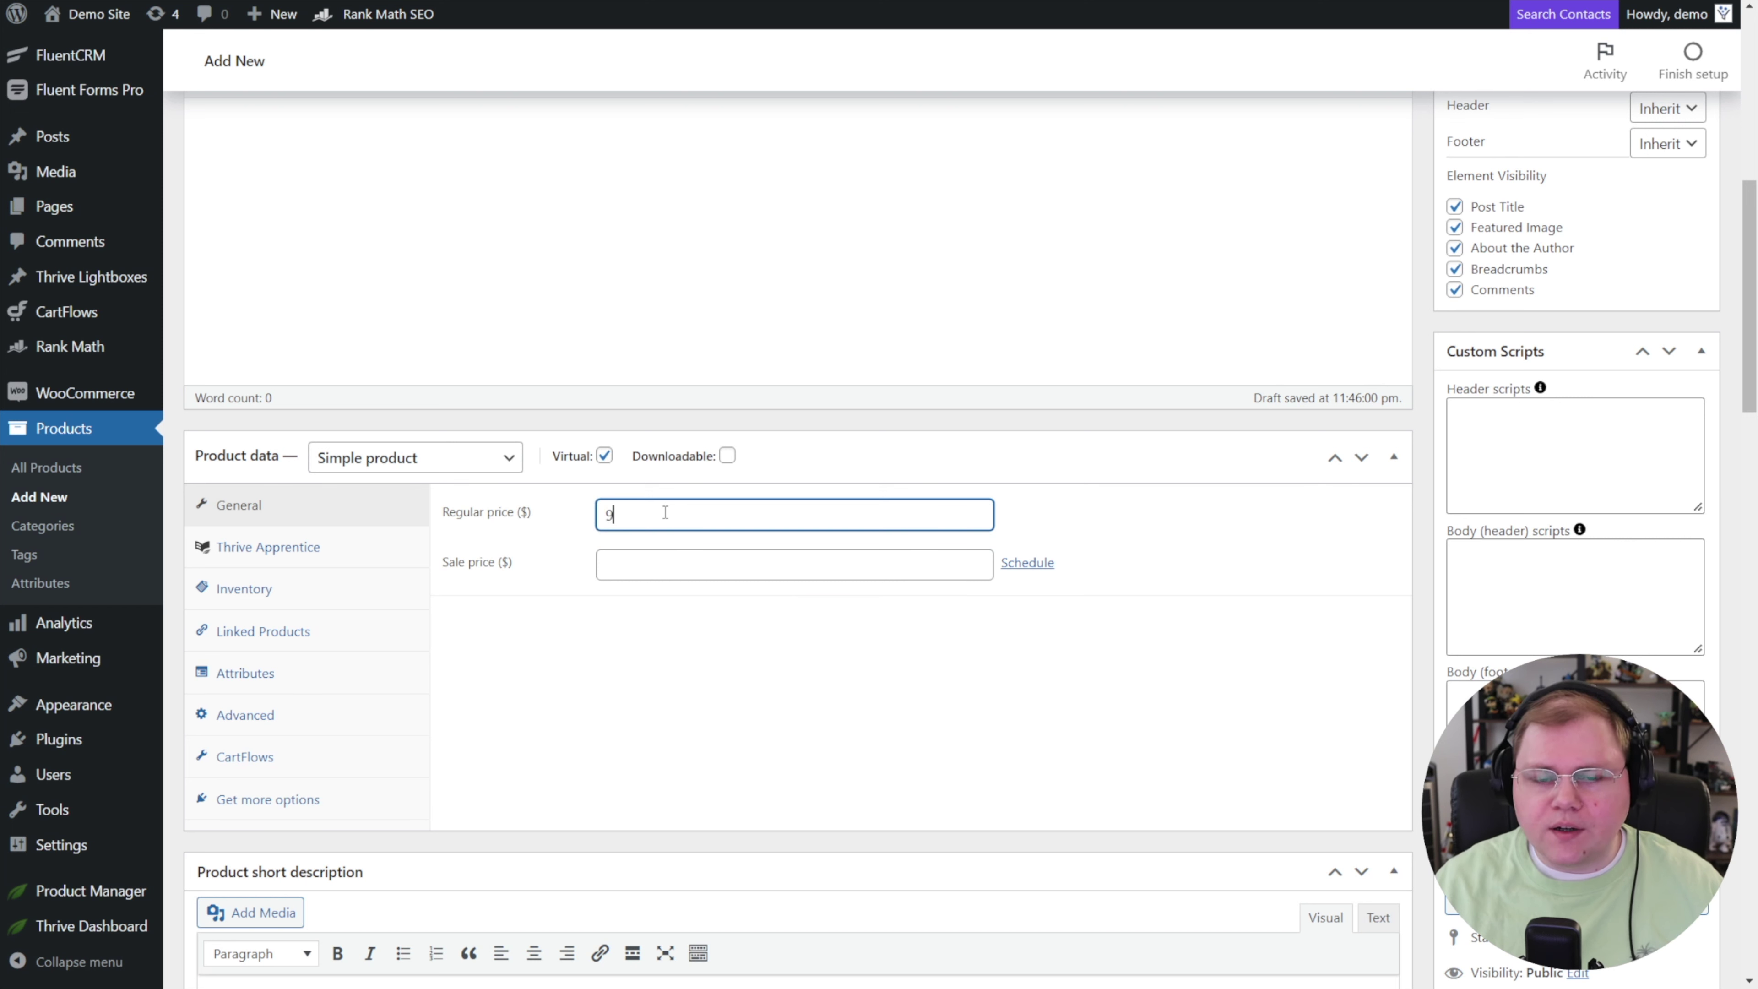
pyautogui.write('99')
pyautogui.click(614, 680)
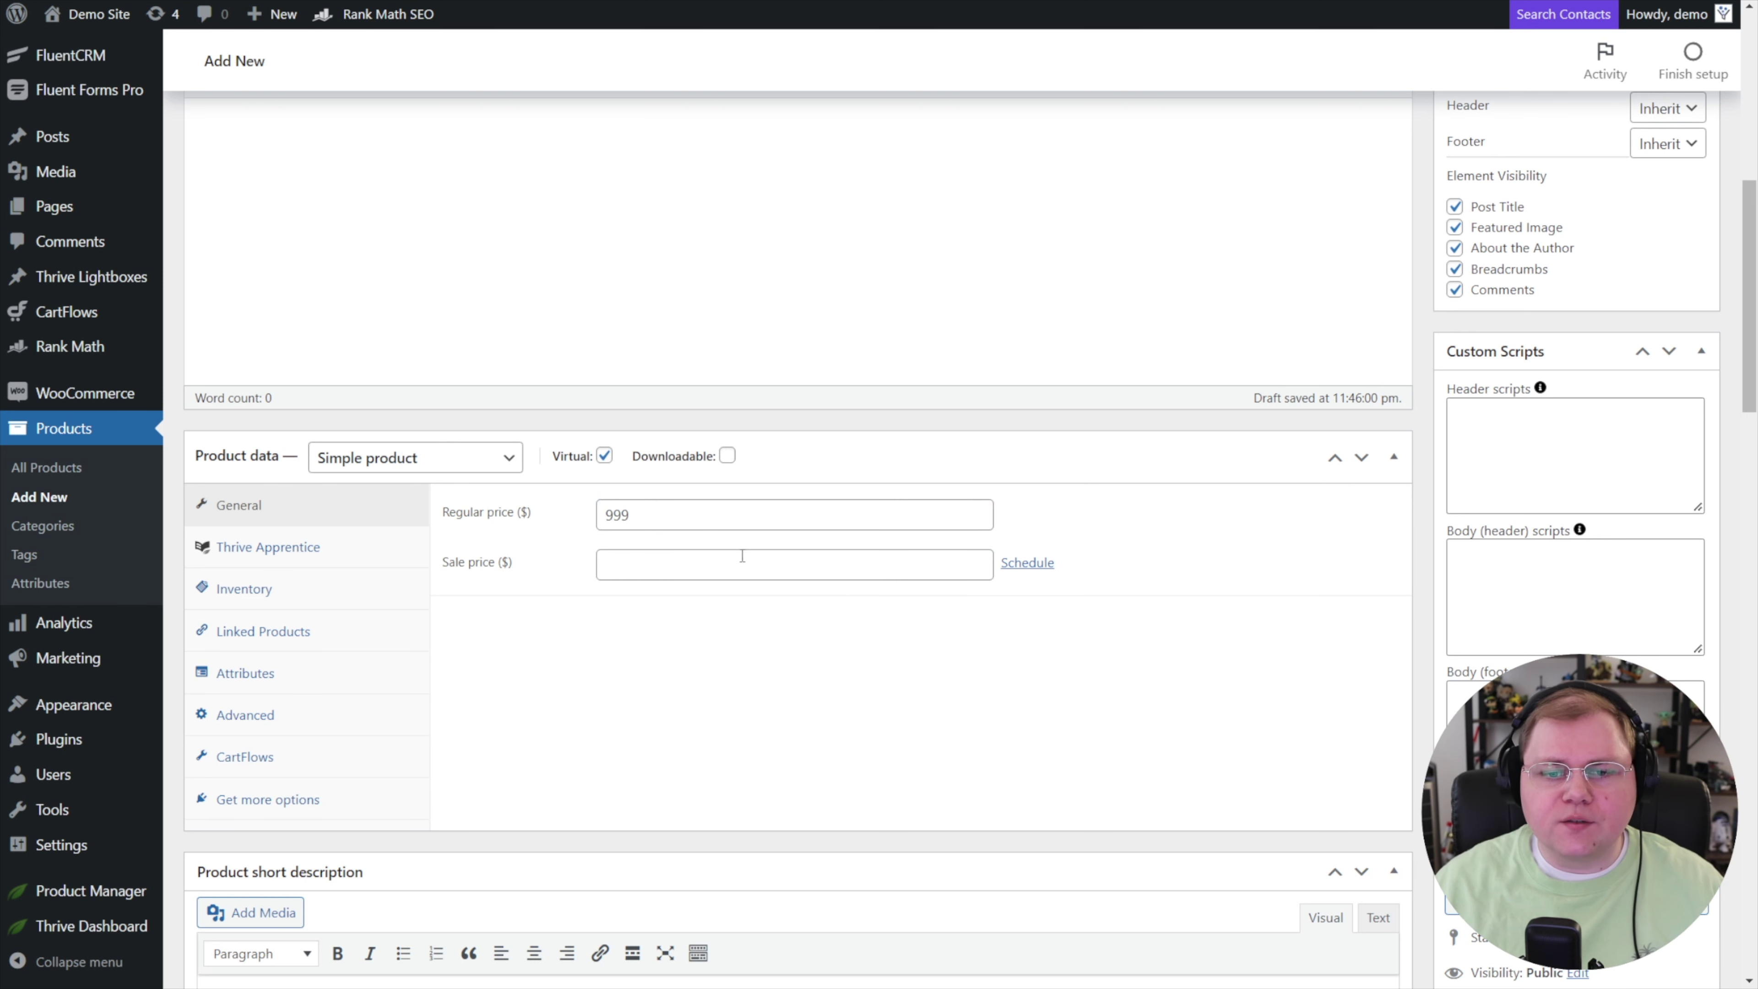
# Link the product to the Thrive Apprentice product Convology Pro Membership
pyautogui.click(284, 556)
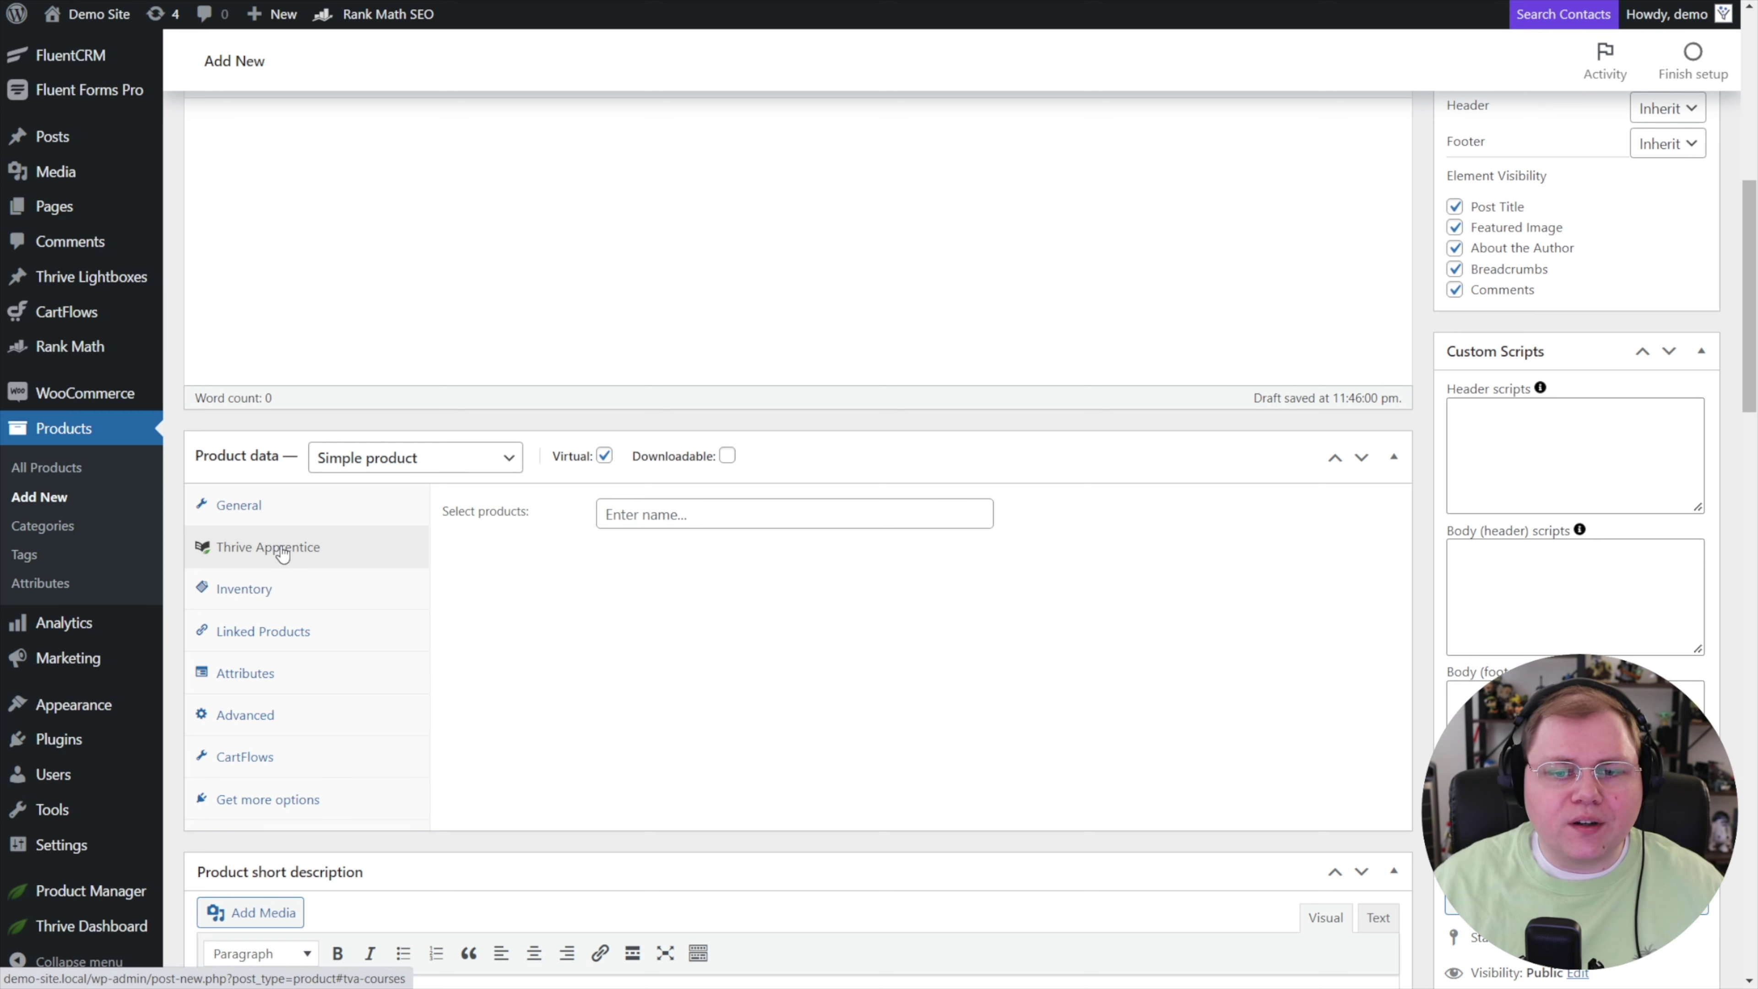
pyautogui.click(608, 517)
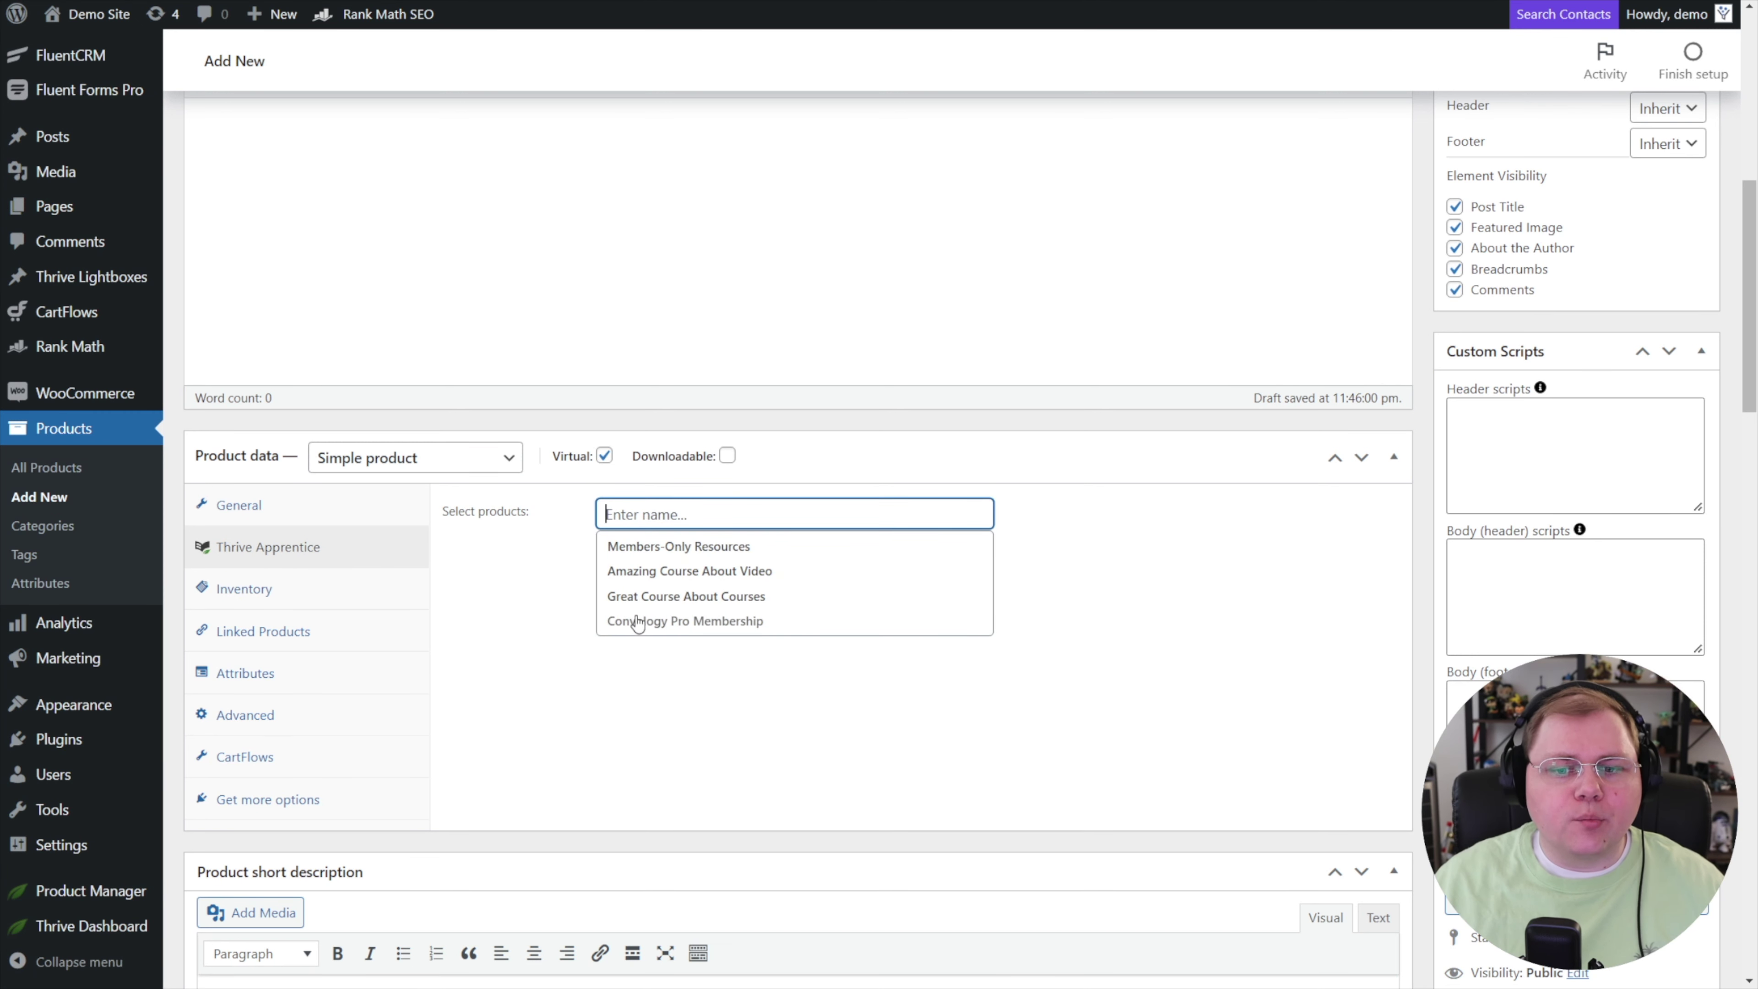
pyautogui.click(672, 627)
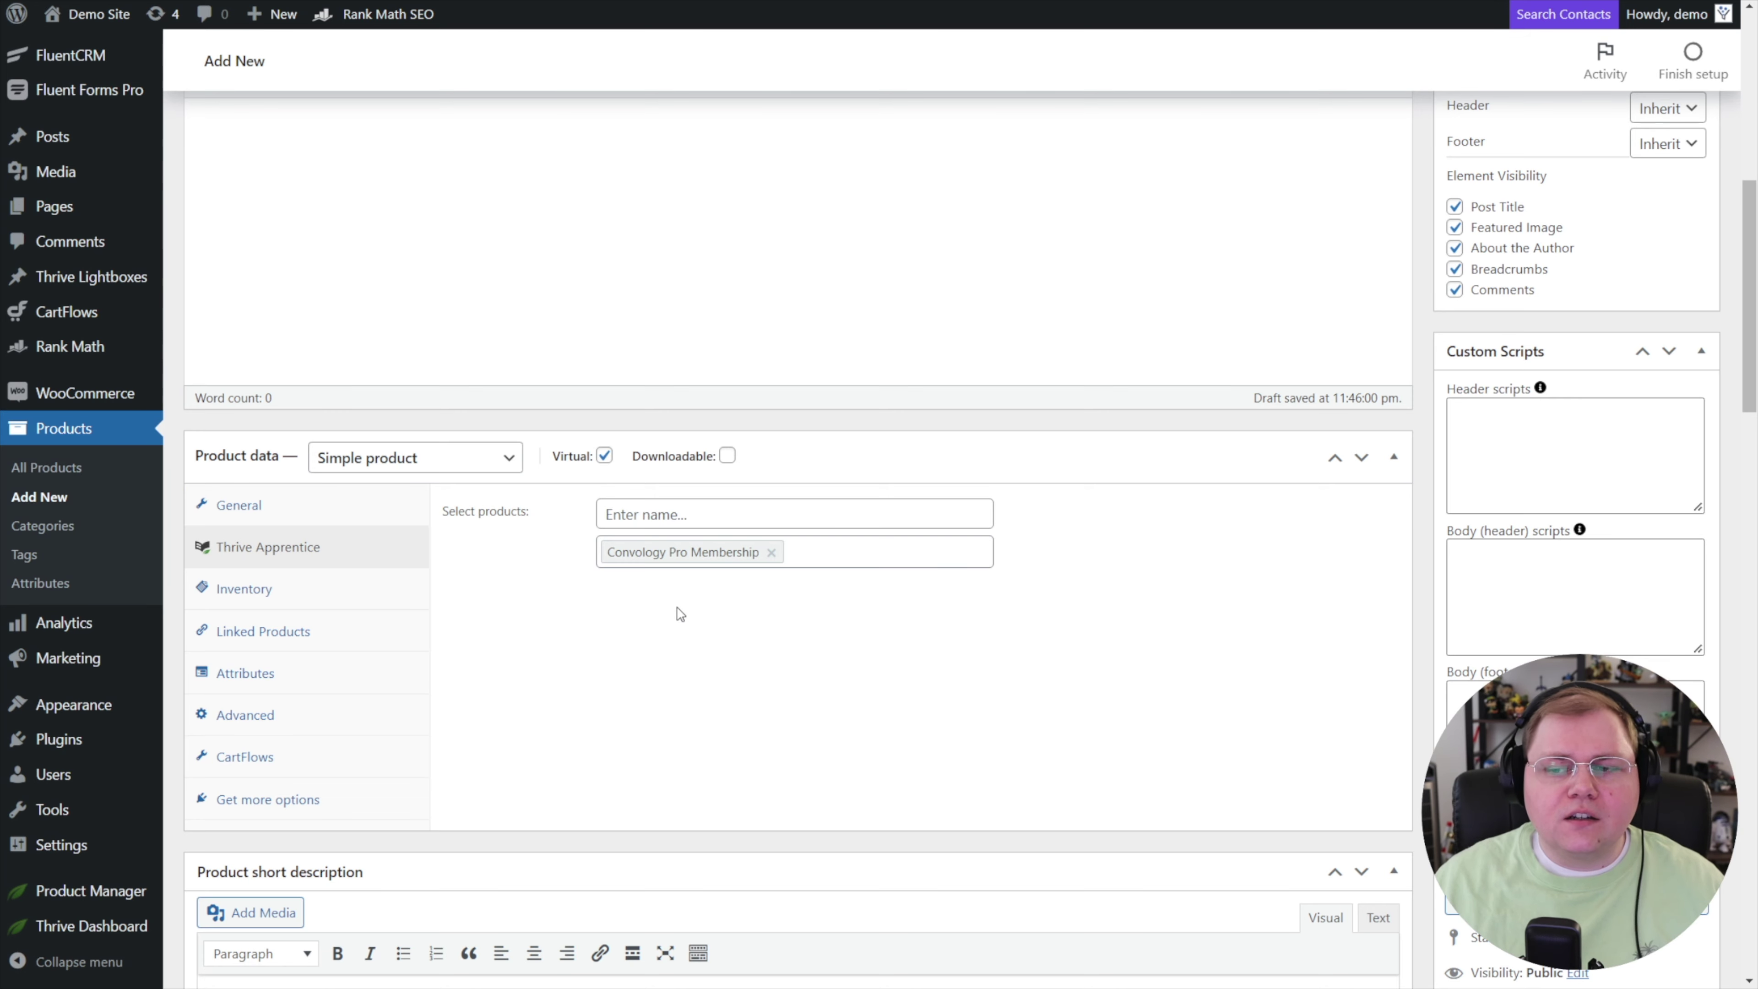
pyautogui.scroll(5, 611, 464)
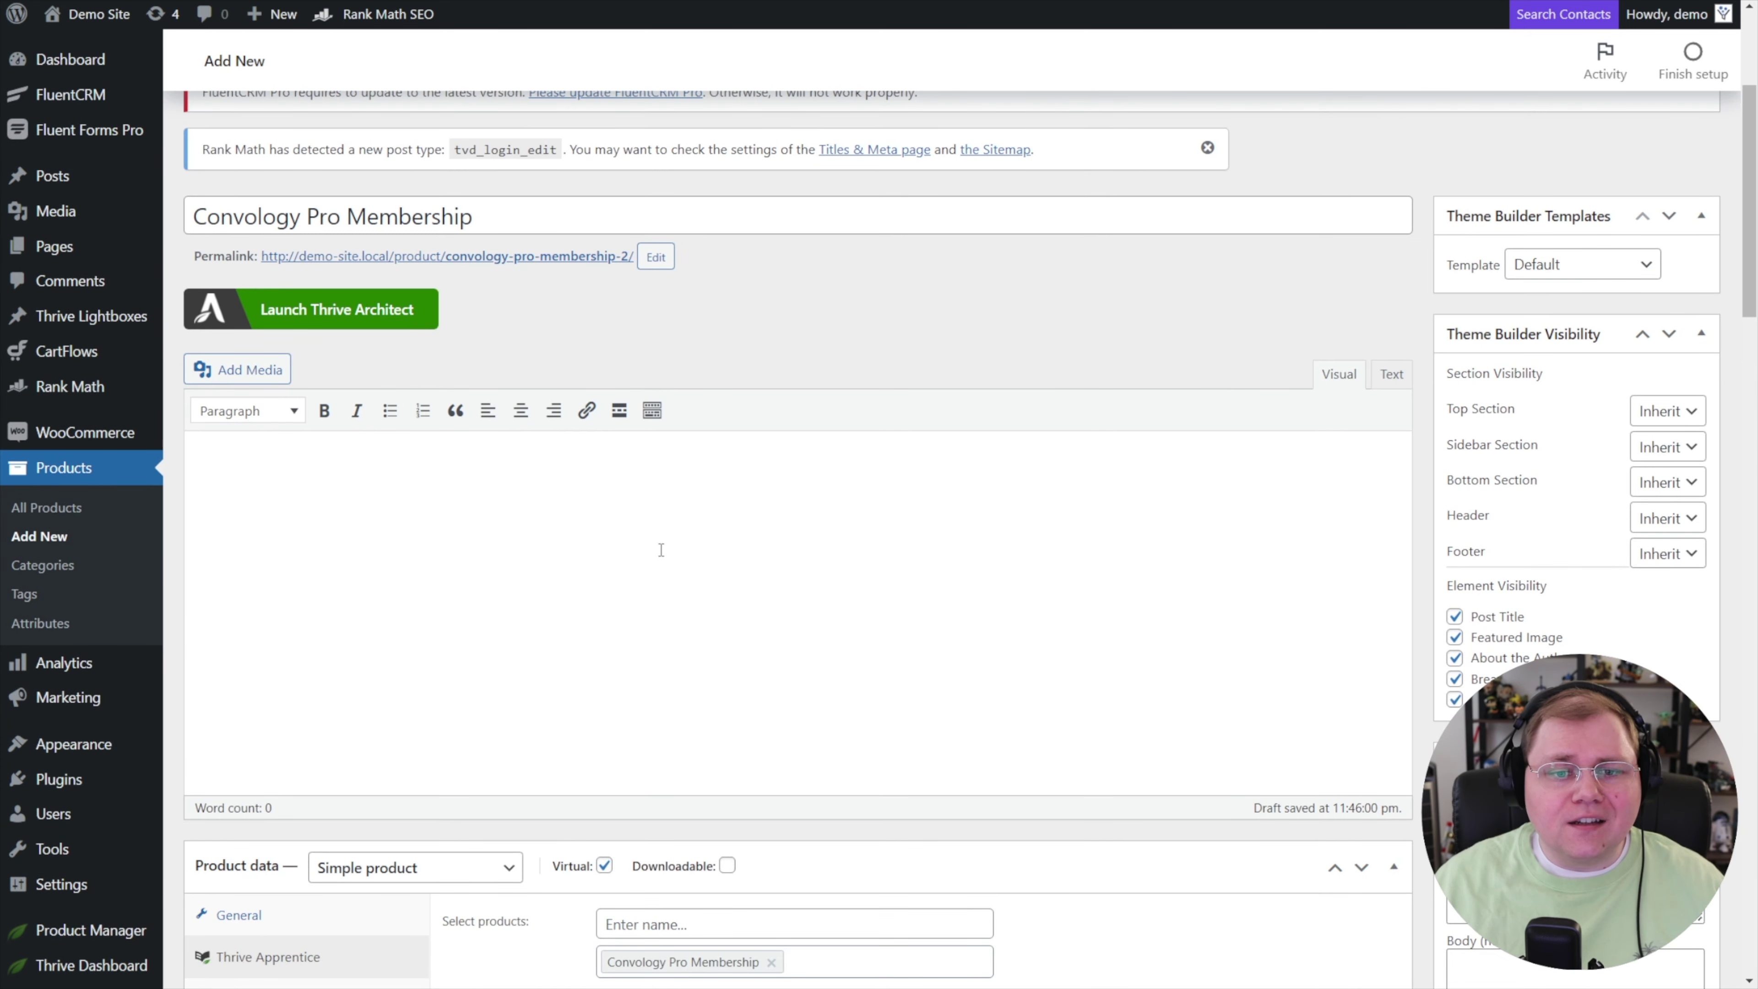
pyautogui.scroll(-10, 661, 549)
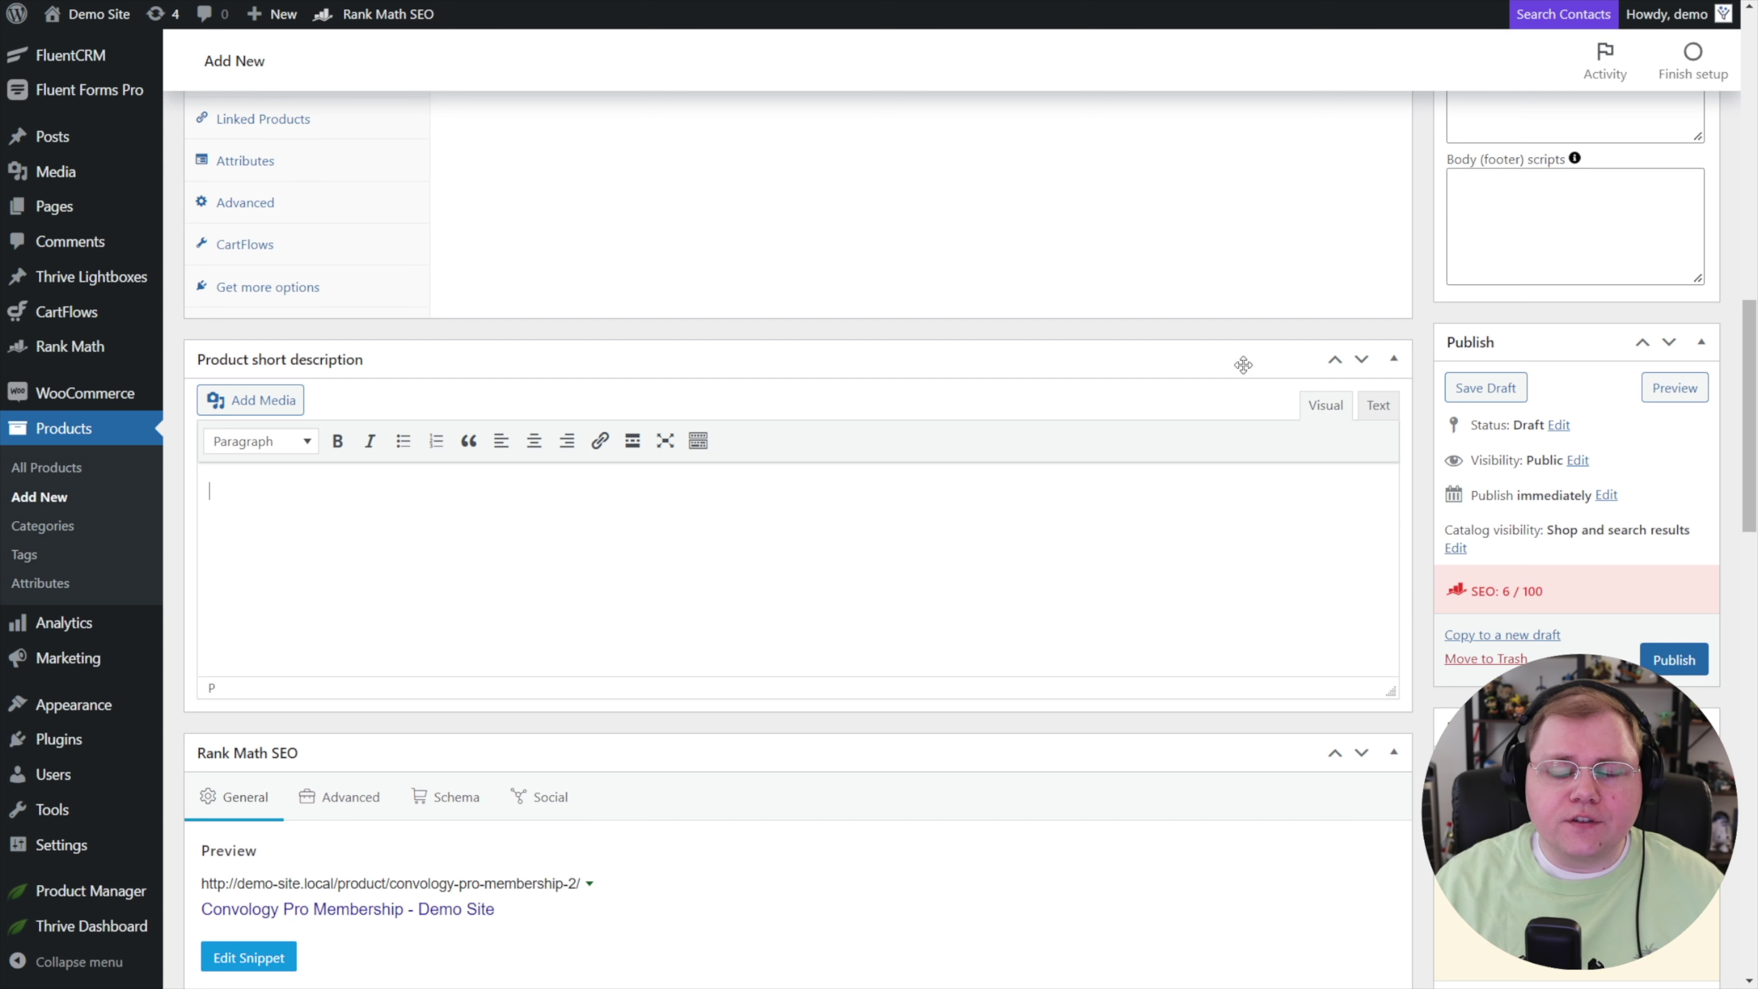
# Publish the product and start a new CartFlows flow from the Flows page
pyautogui.click(1673, 662)
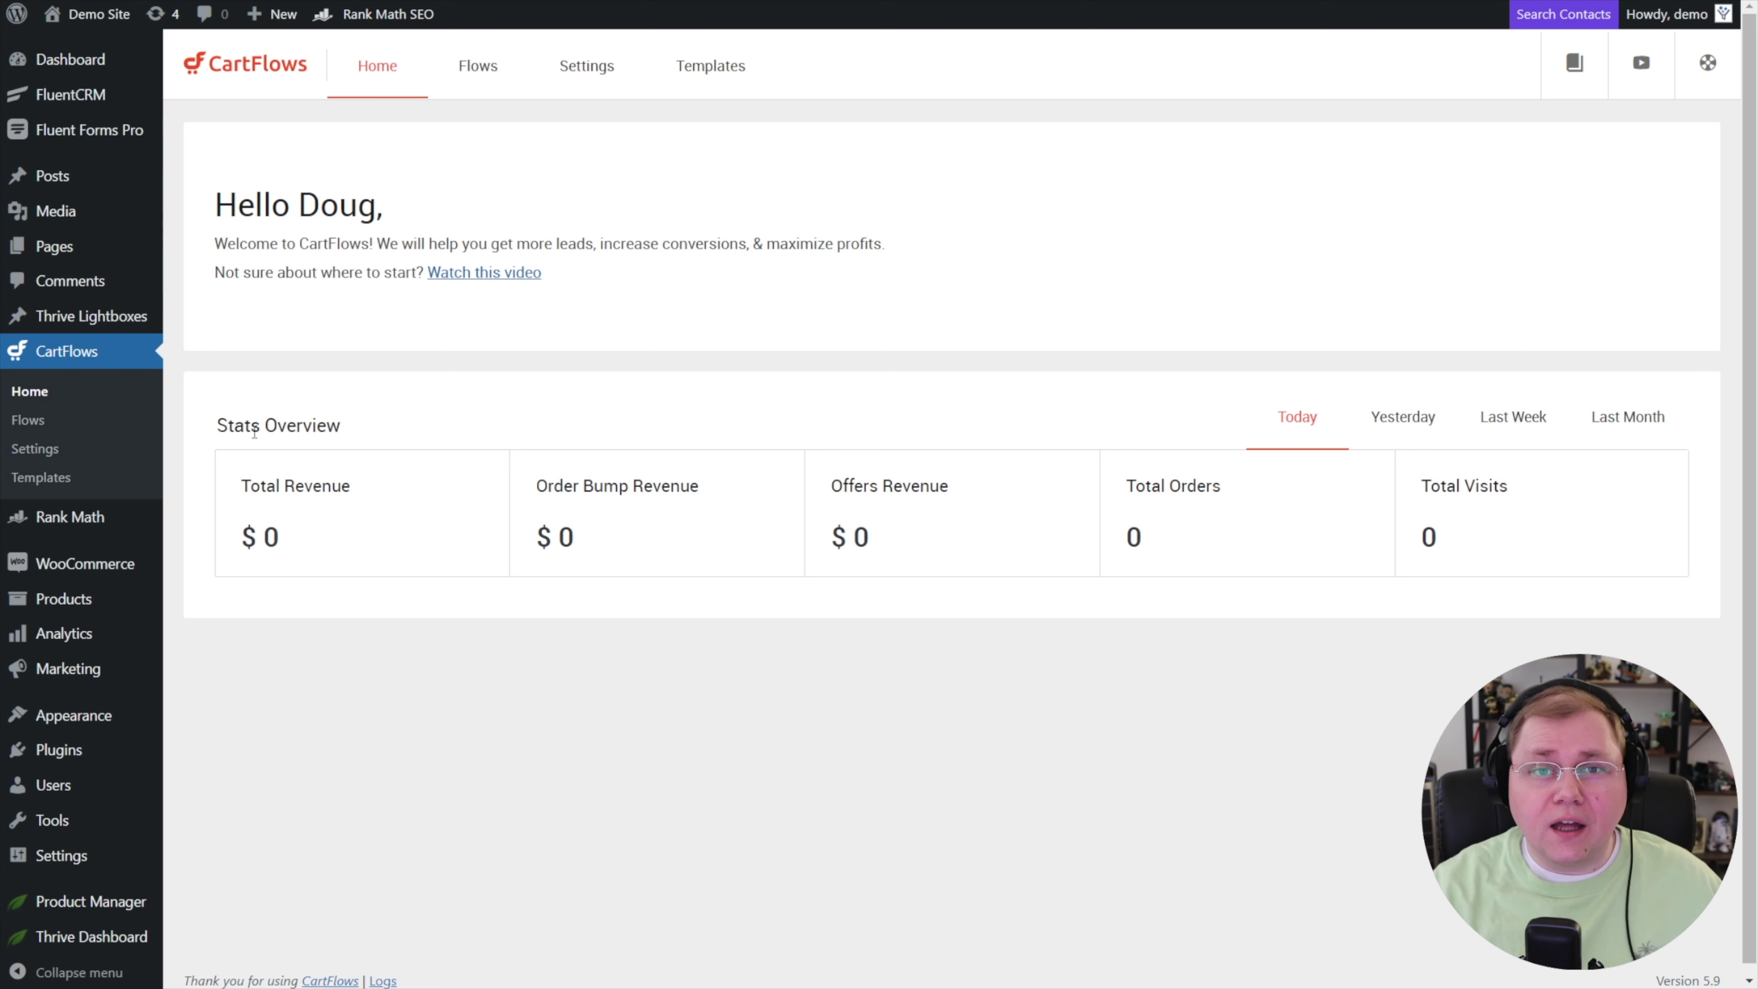
pyautogui.click(477, 65)
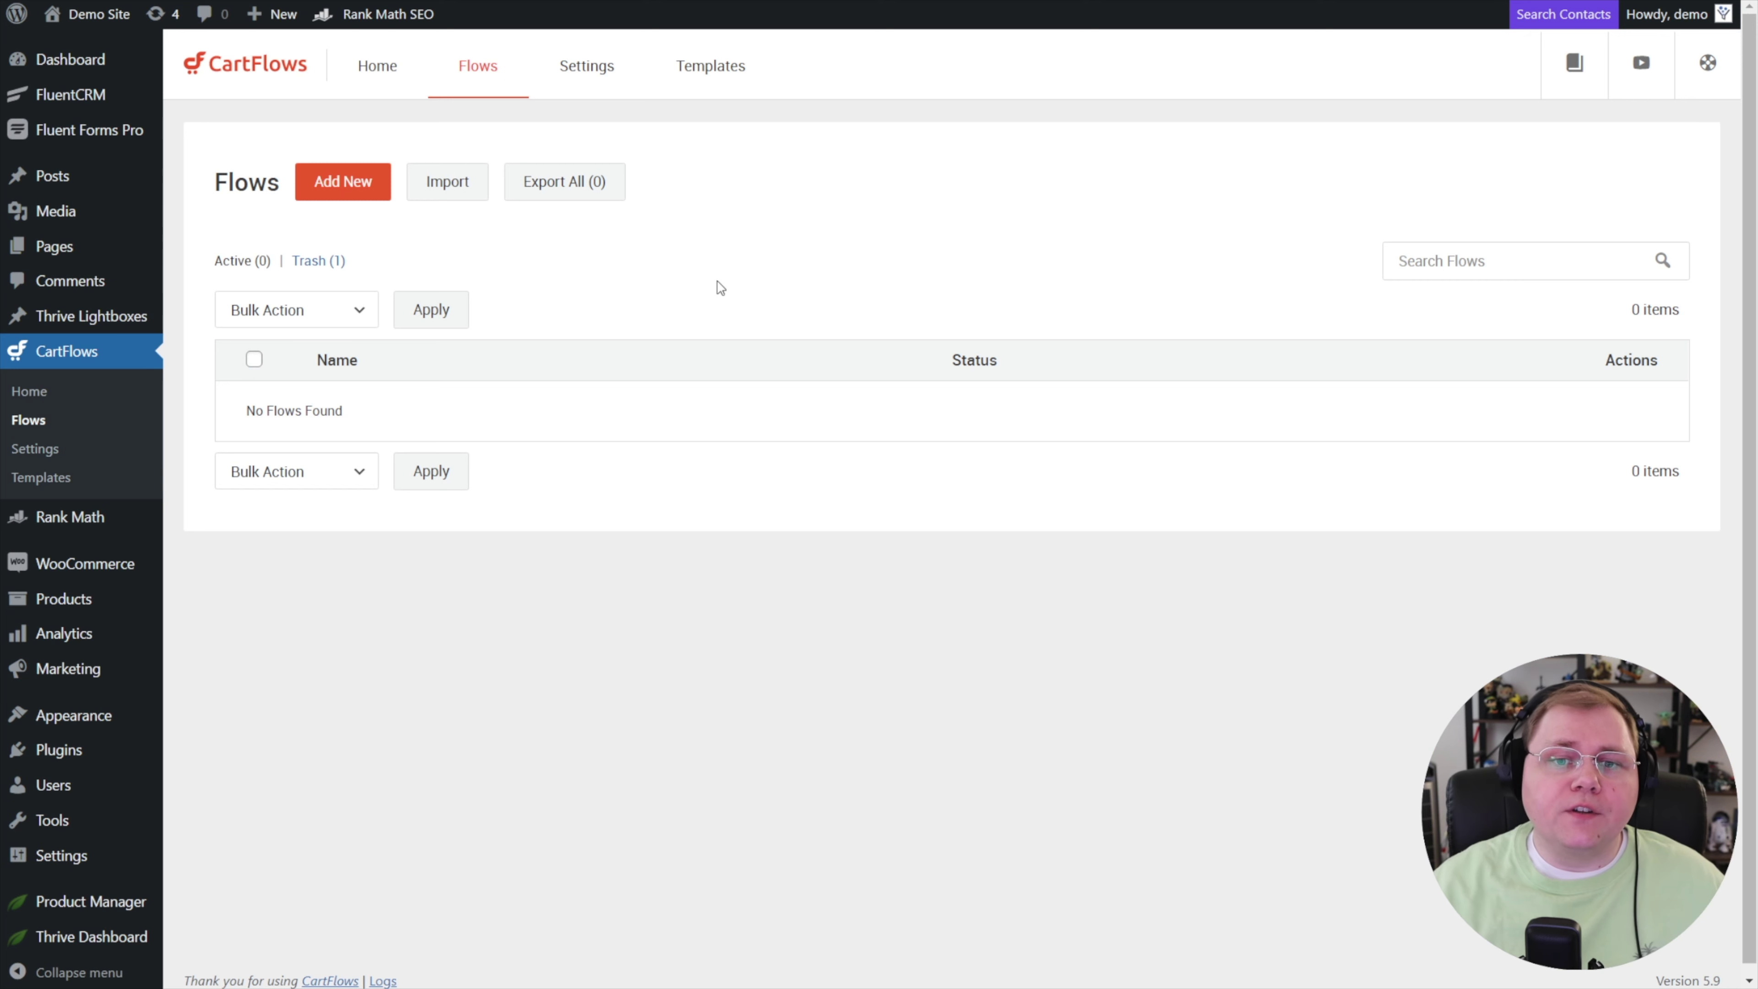
pyautogui.click(346, 184)
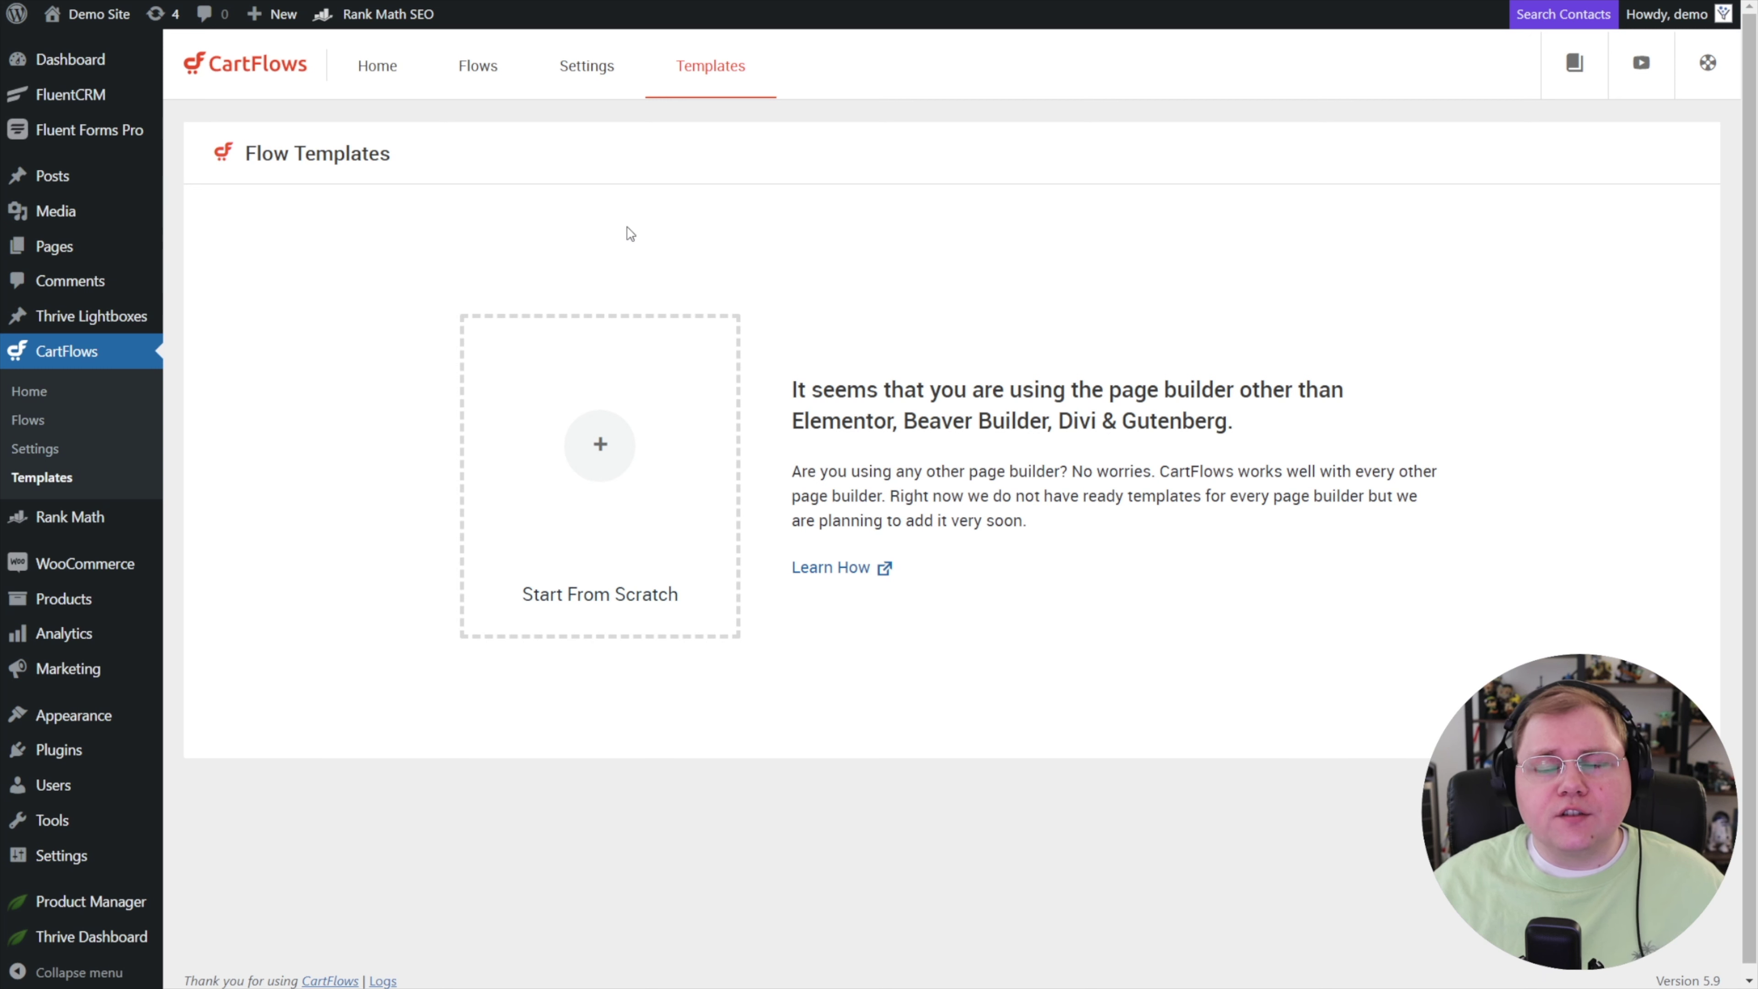
# Start a blank flow, name it 'Convology Pro Membership' and design it
pyautogui.click(601, 462)
pyautogui.click(692, 405)
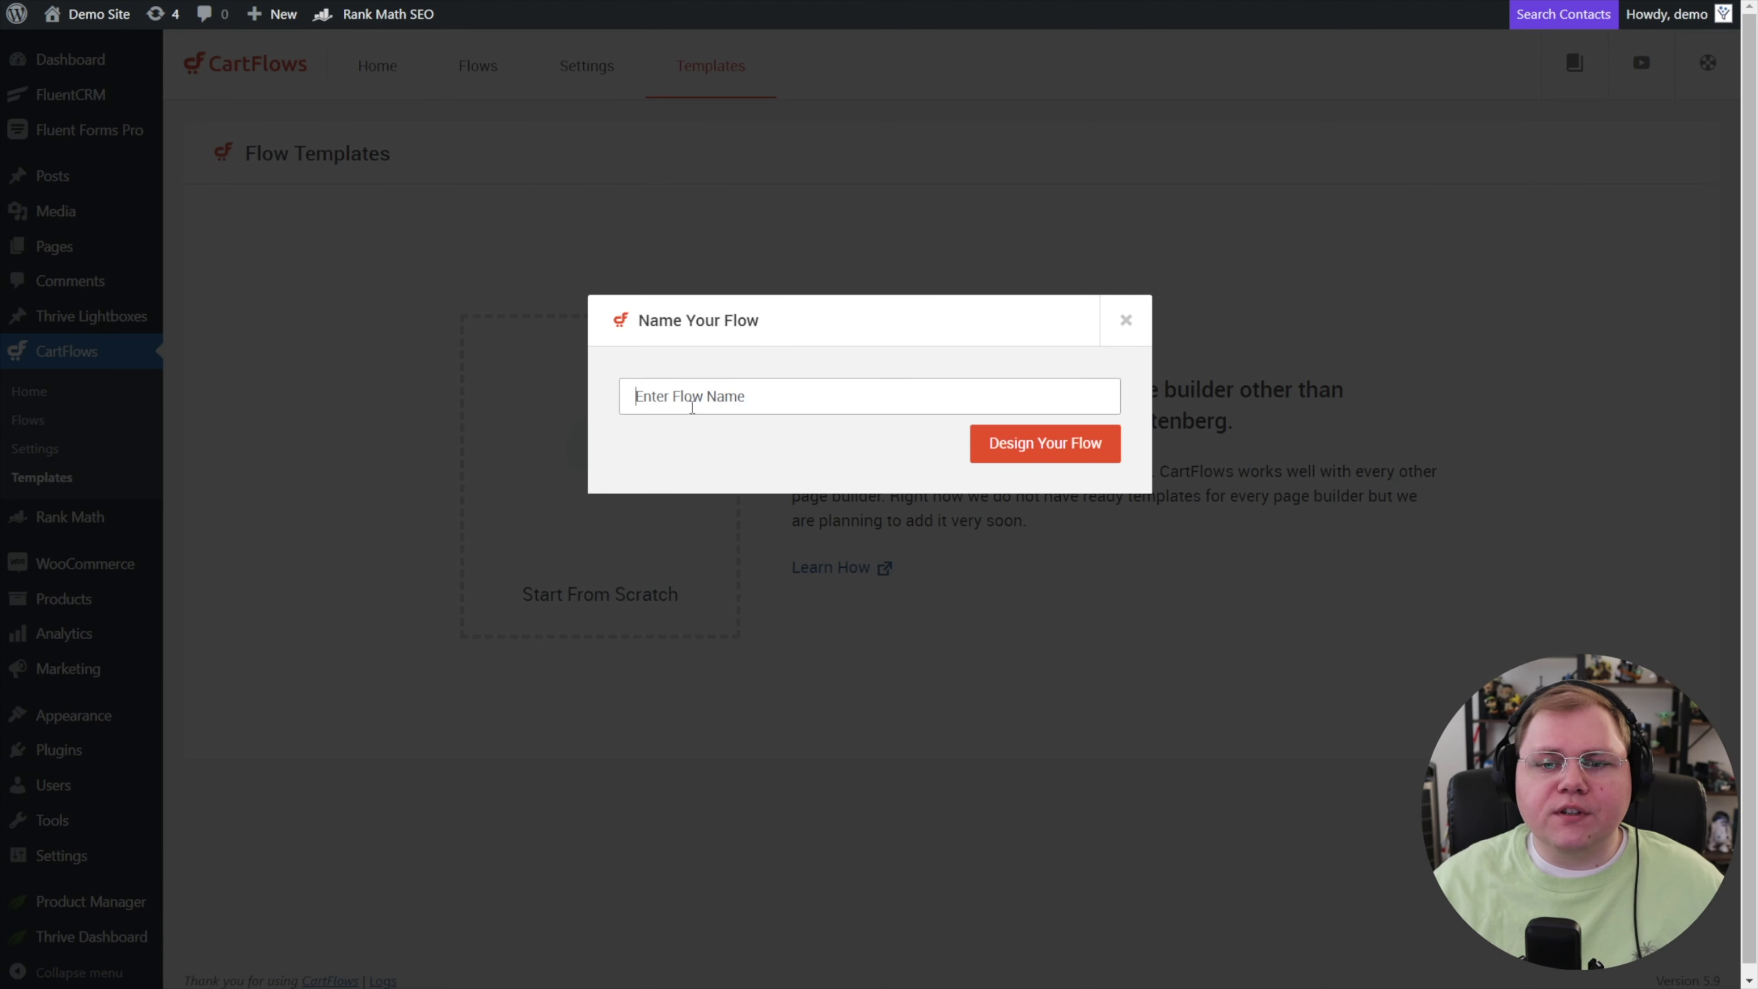
pyautogui.write('Convology')
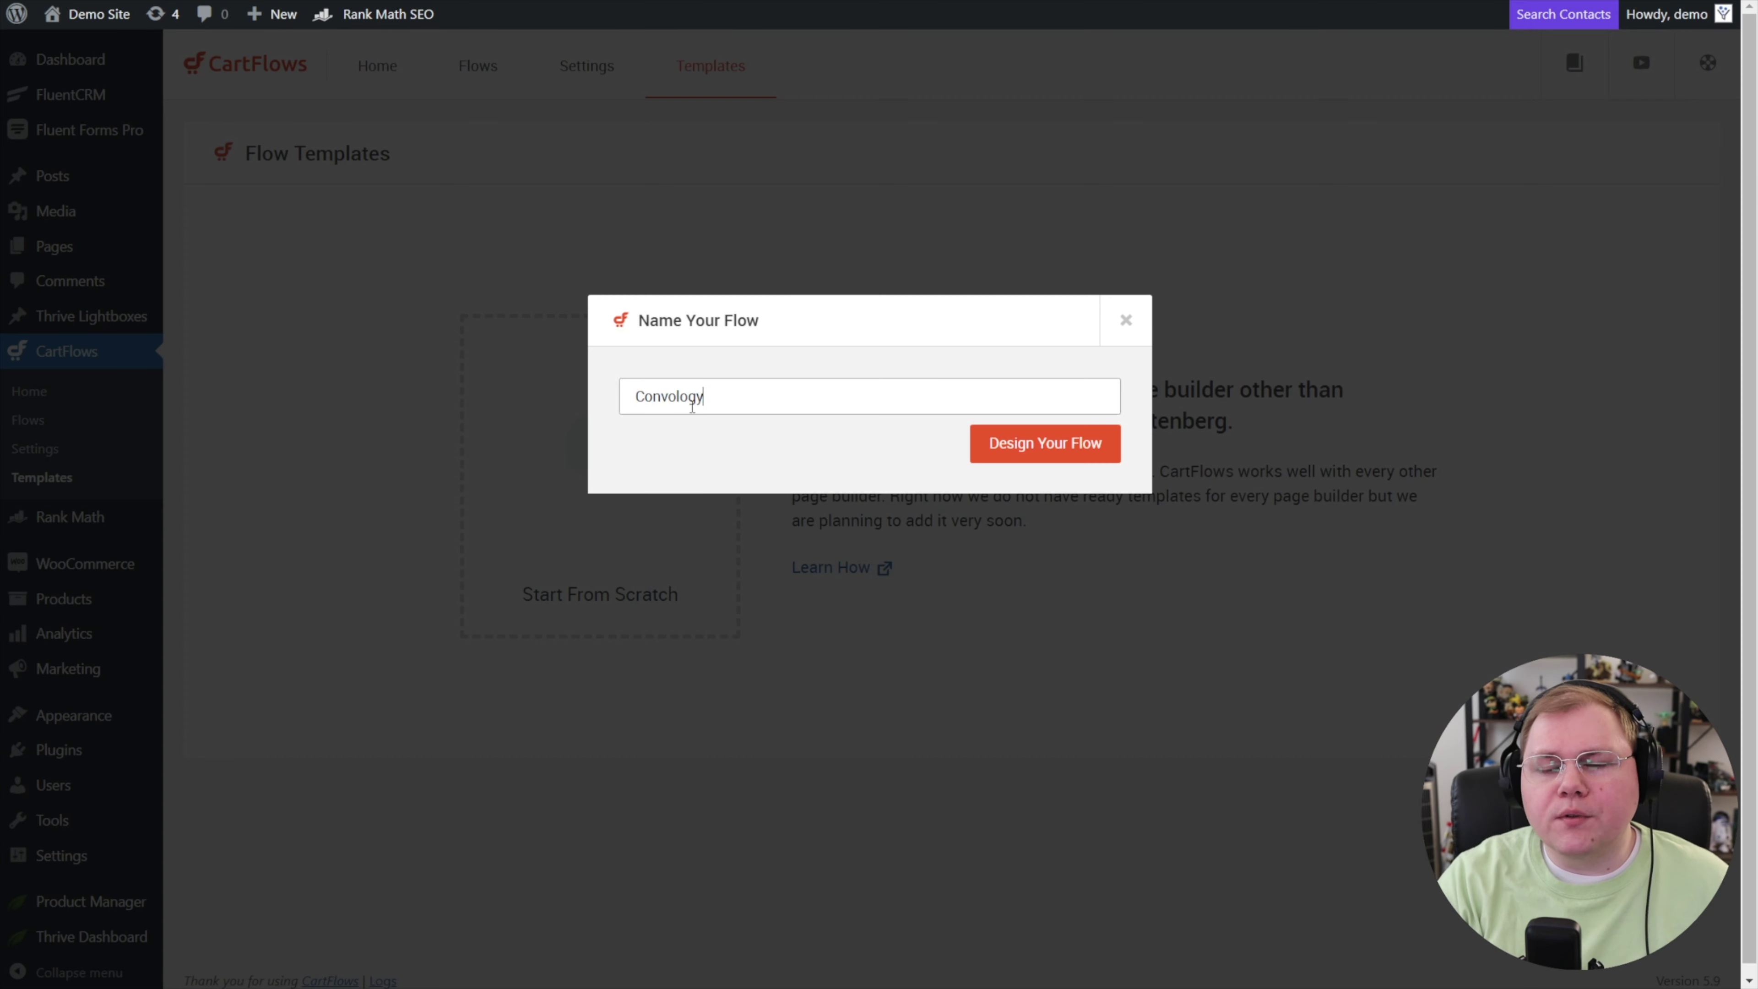
pyautogui.write(' Membership')
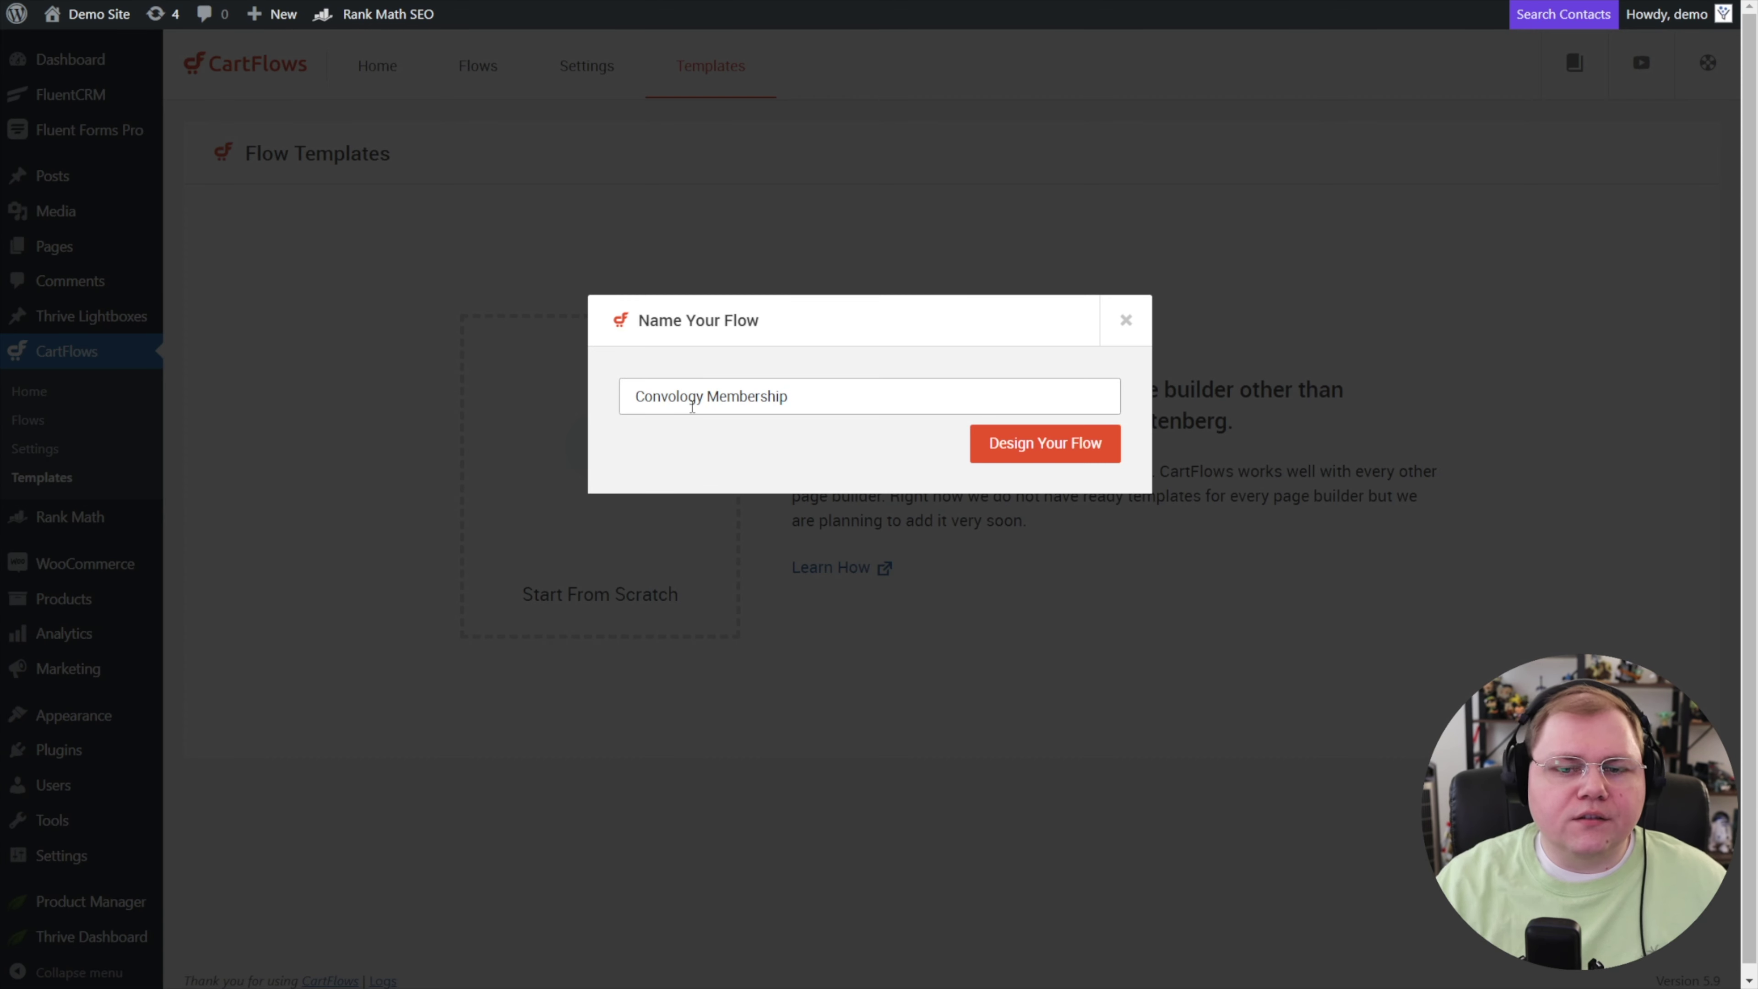
pyautogui.click(708, 396)
pyautogui.write('Pro')
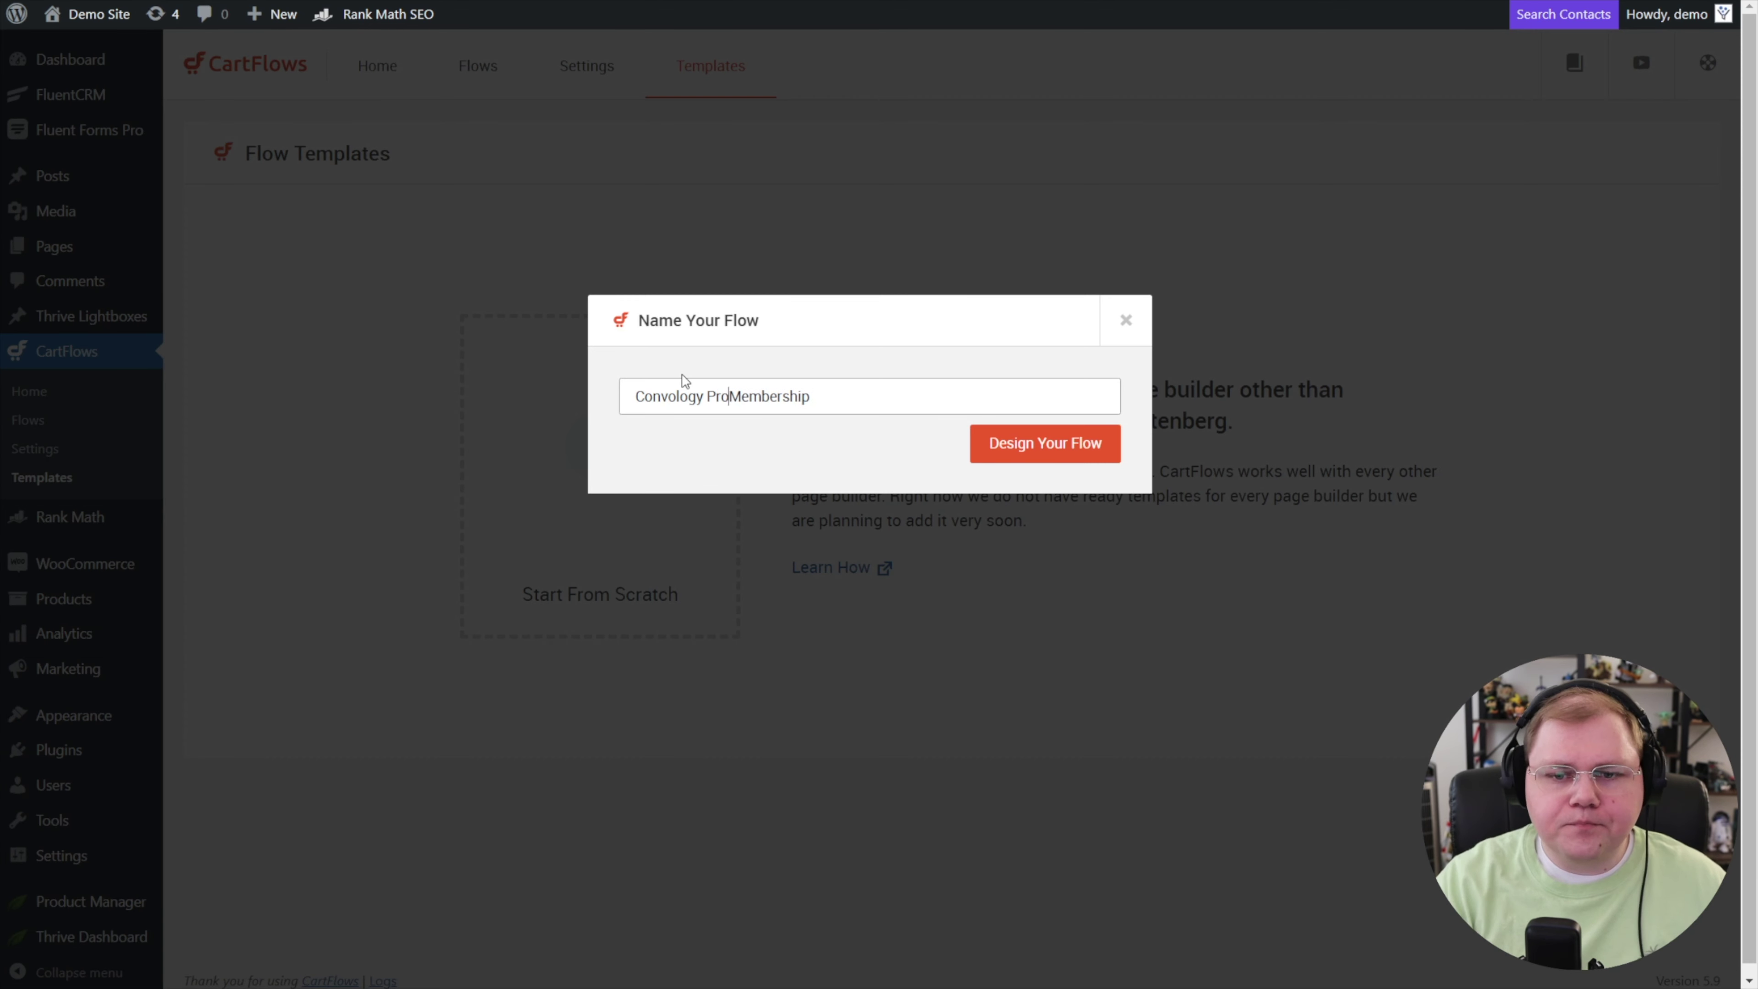
pyautogui.click(1018, 440)
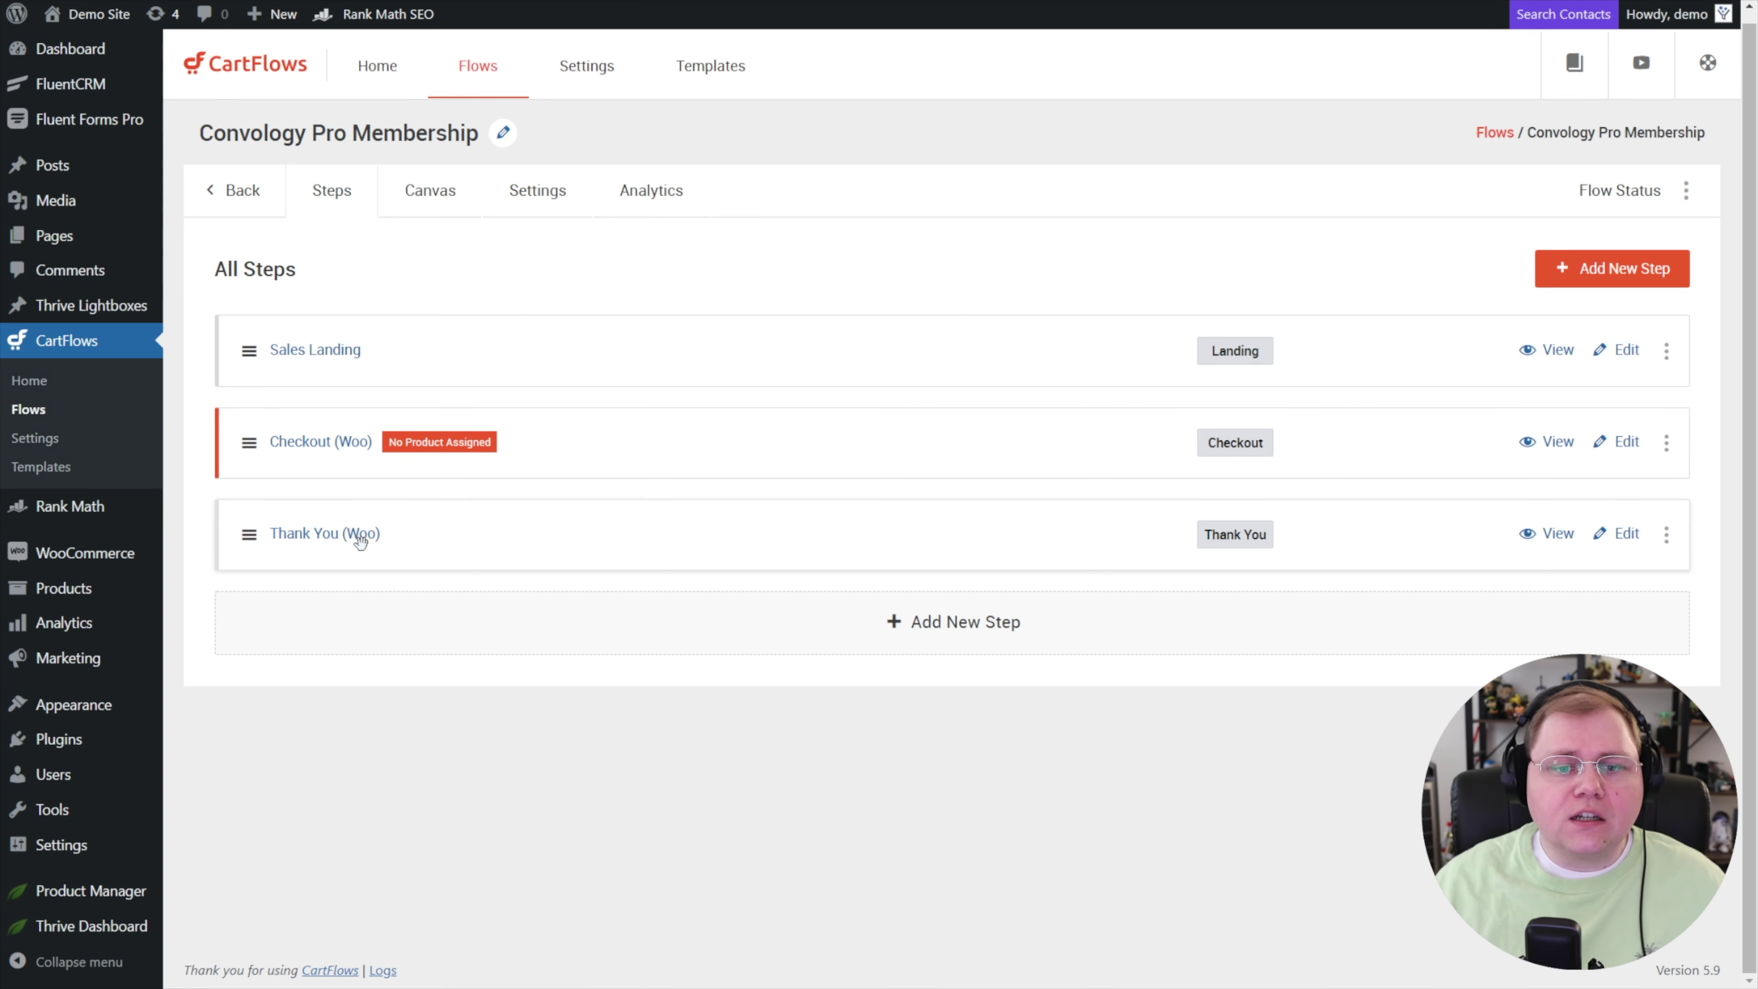
# Rearrange the Sales Landing and Thank You nodes on the Canvas, then view General settings
pyautogui.click(438, 197)
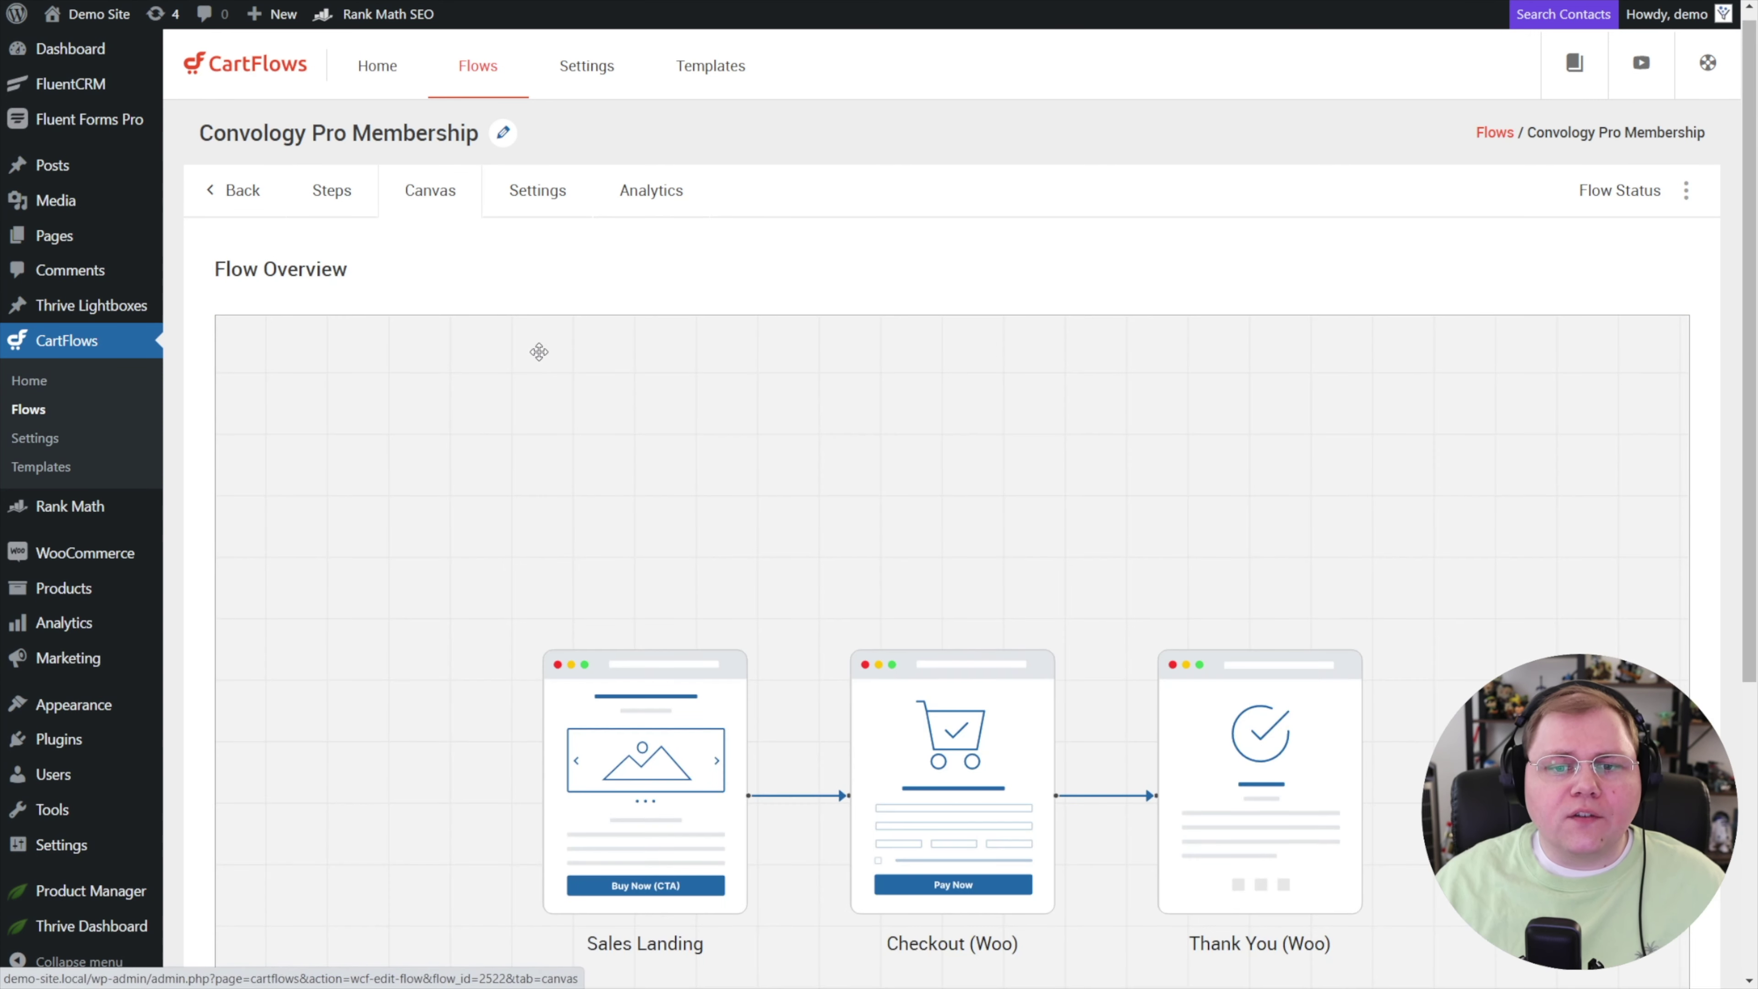
pyautogui.scroll(-5, 539, 351)
pyautogui.moveTo(669, 434); pyautogui.dragTo(588, 425)
pyautogui.moveTo(894, 464); pyautogui.dragTo(842, 465)
pyautogui.moveTo(1251, 502); pyautogui.dragTo(1224, 497)
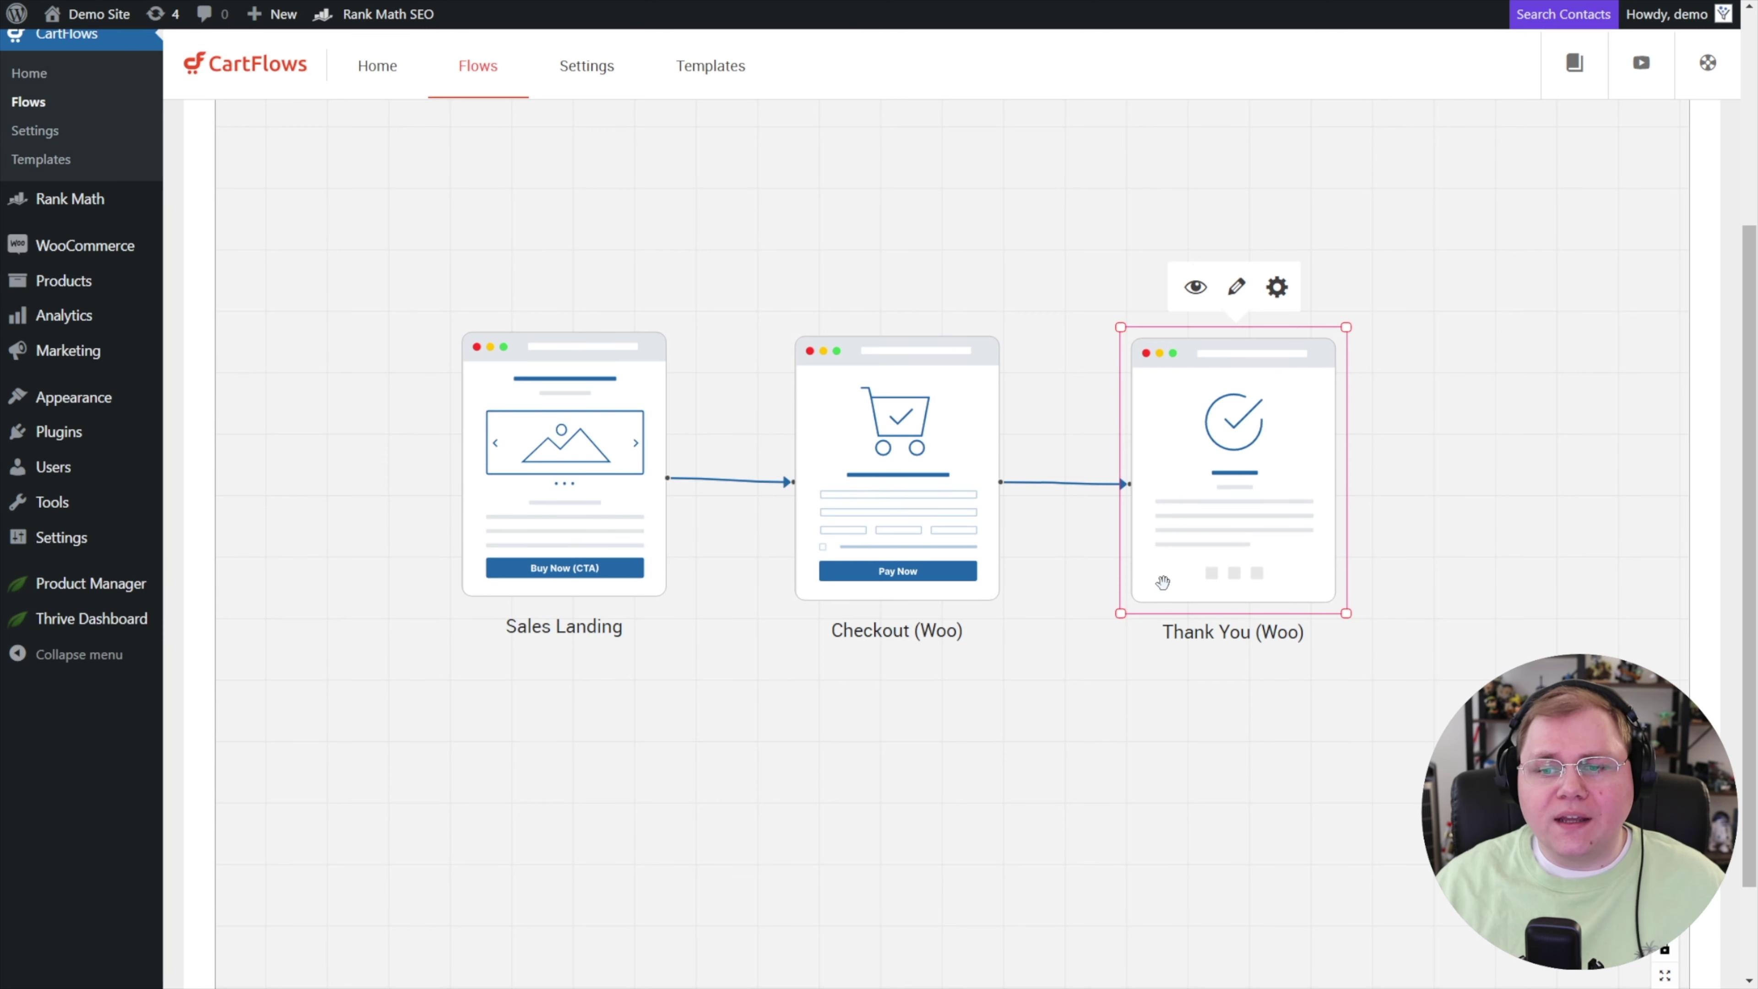
pyautogui.scroll(5, 443, 239)
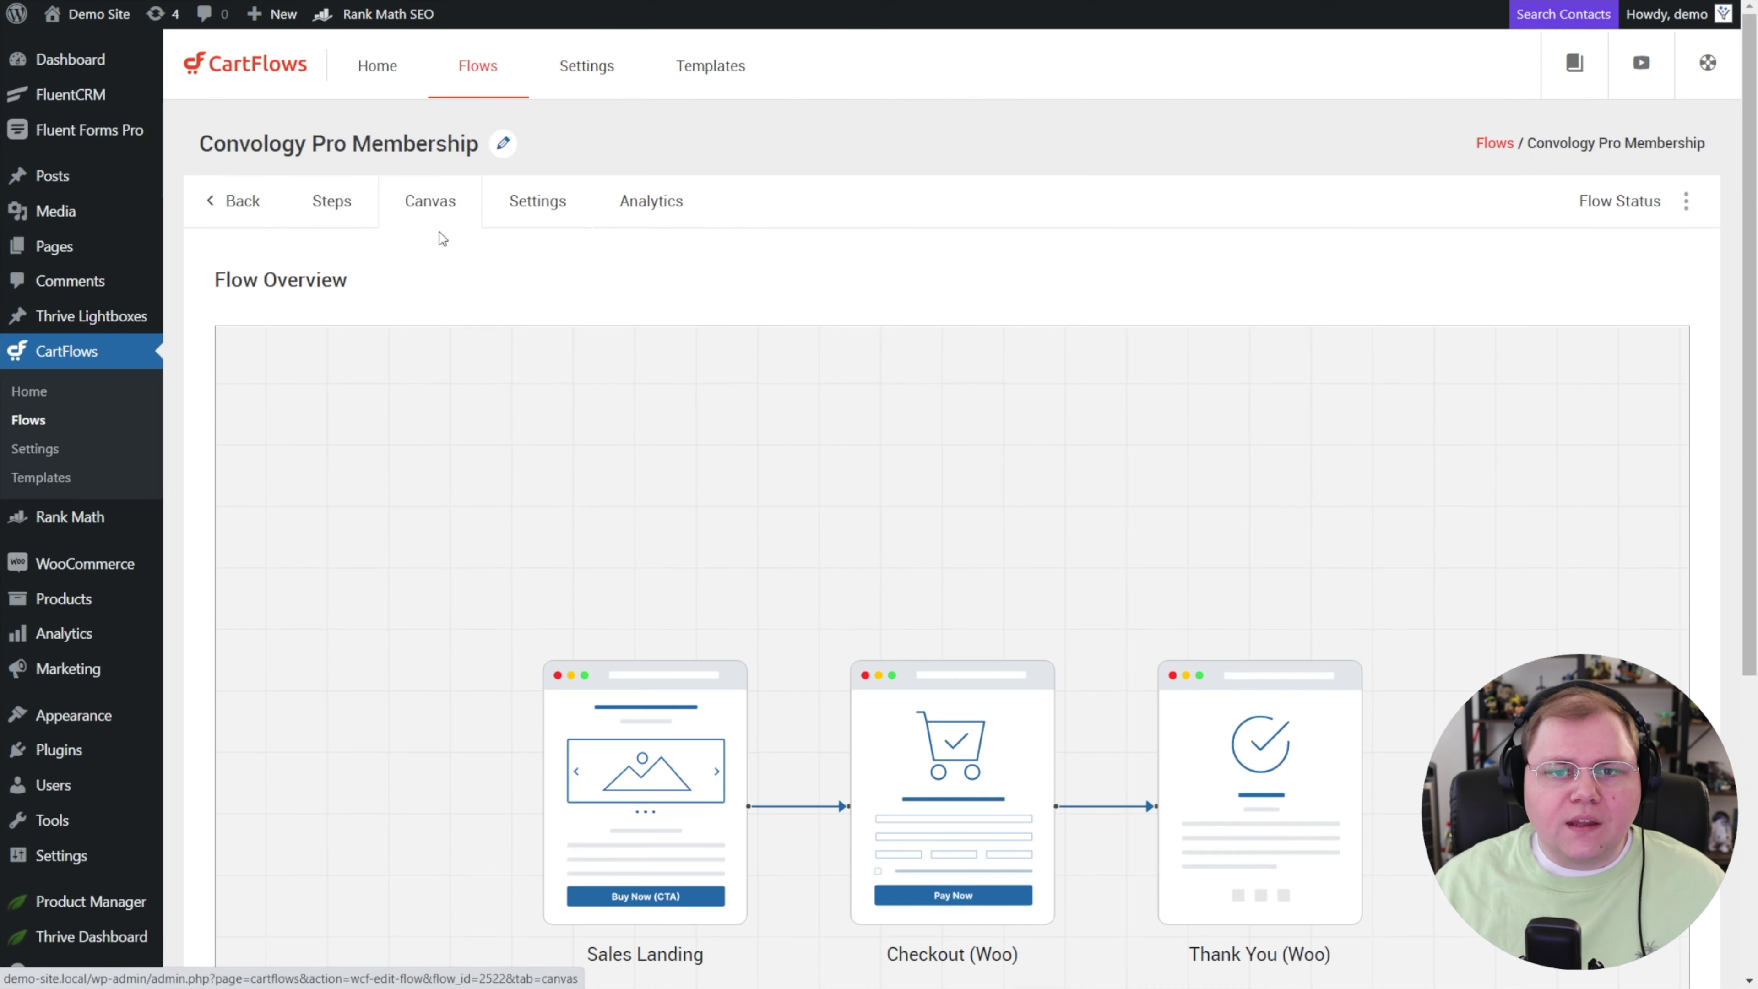
pyautogui.click(550, 202)
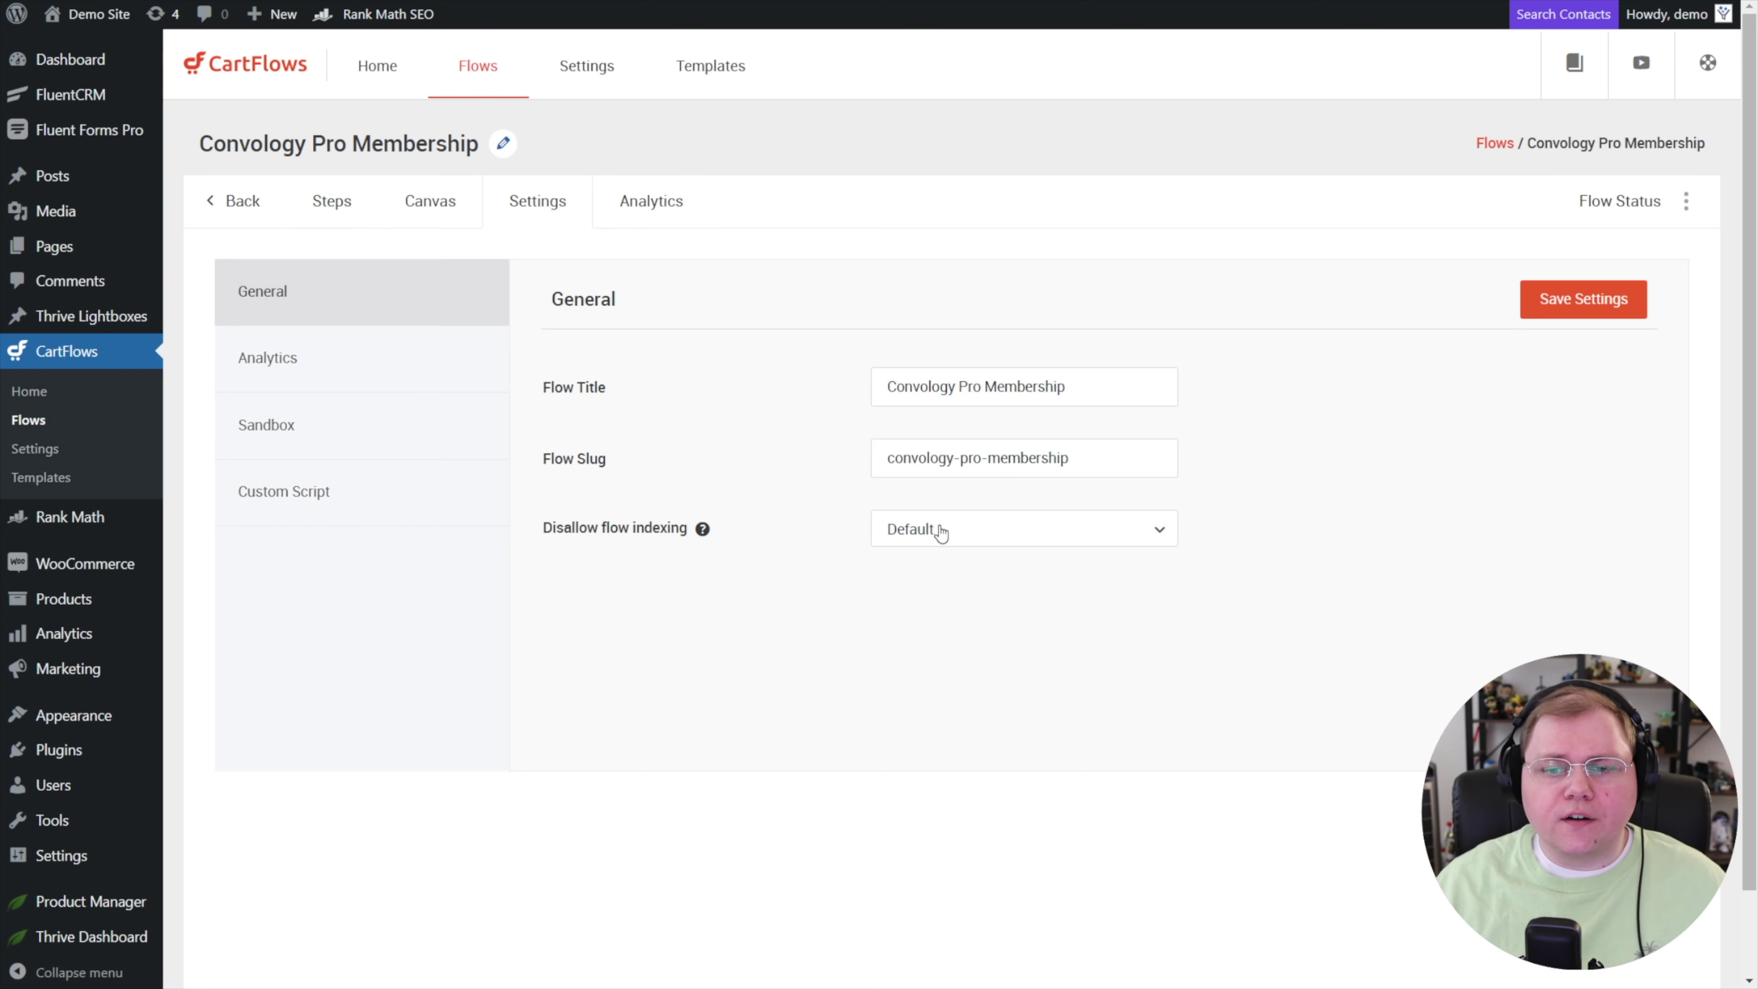
# Browse the flow's Analytics, Sandbox and Custom Script settings and sales analytics, then its steps
pyautogui.click(297, 360)
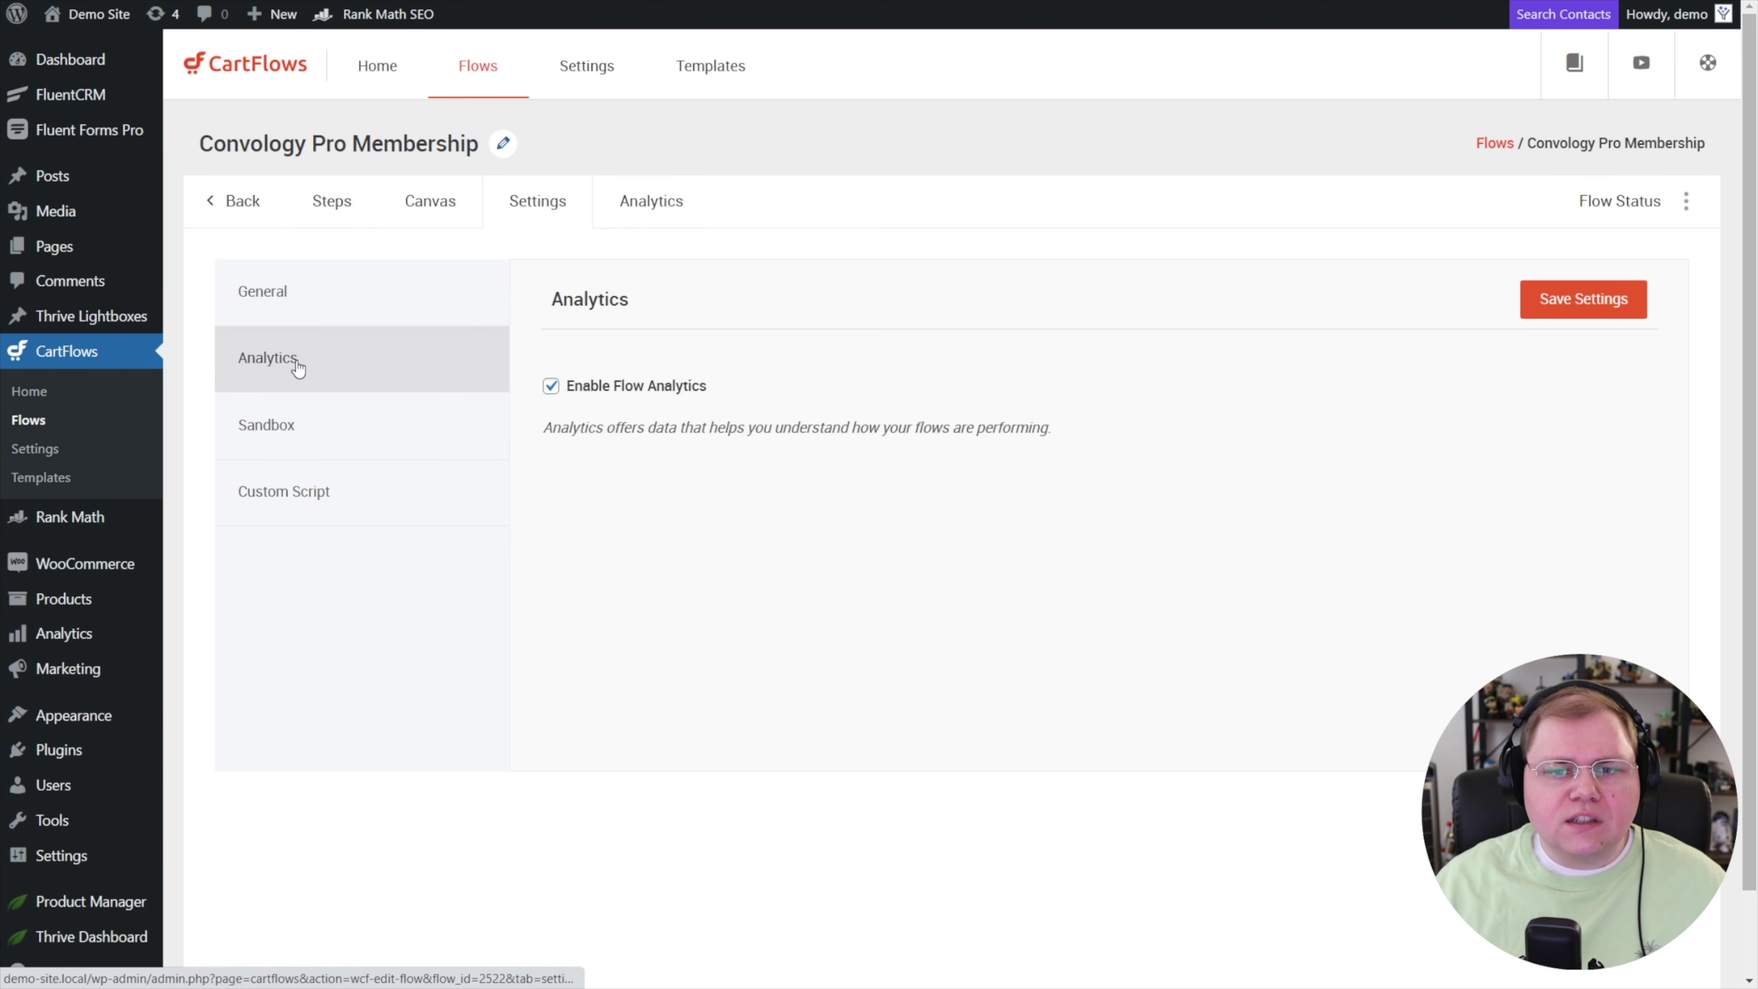
pyautogui.click(295, 429)
pyautogui.click(289, 492)
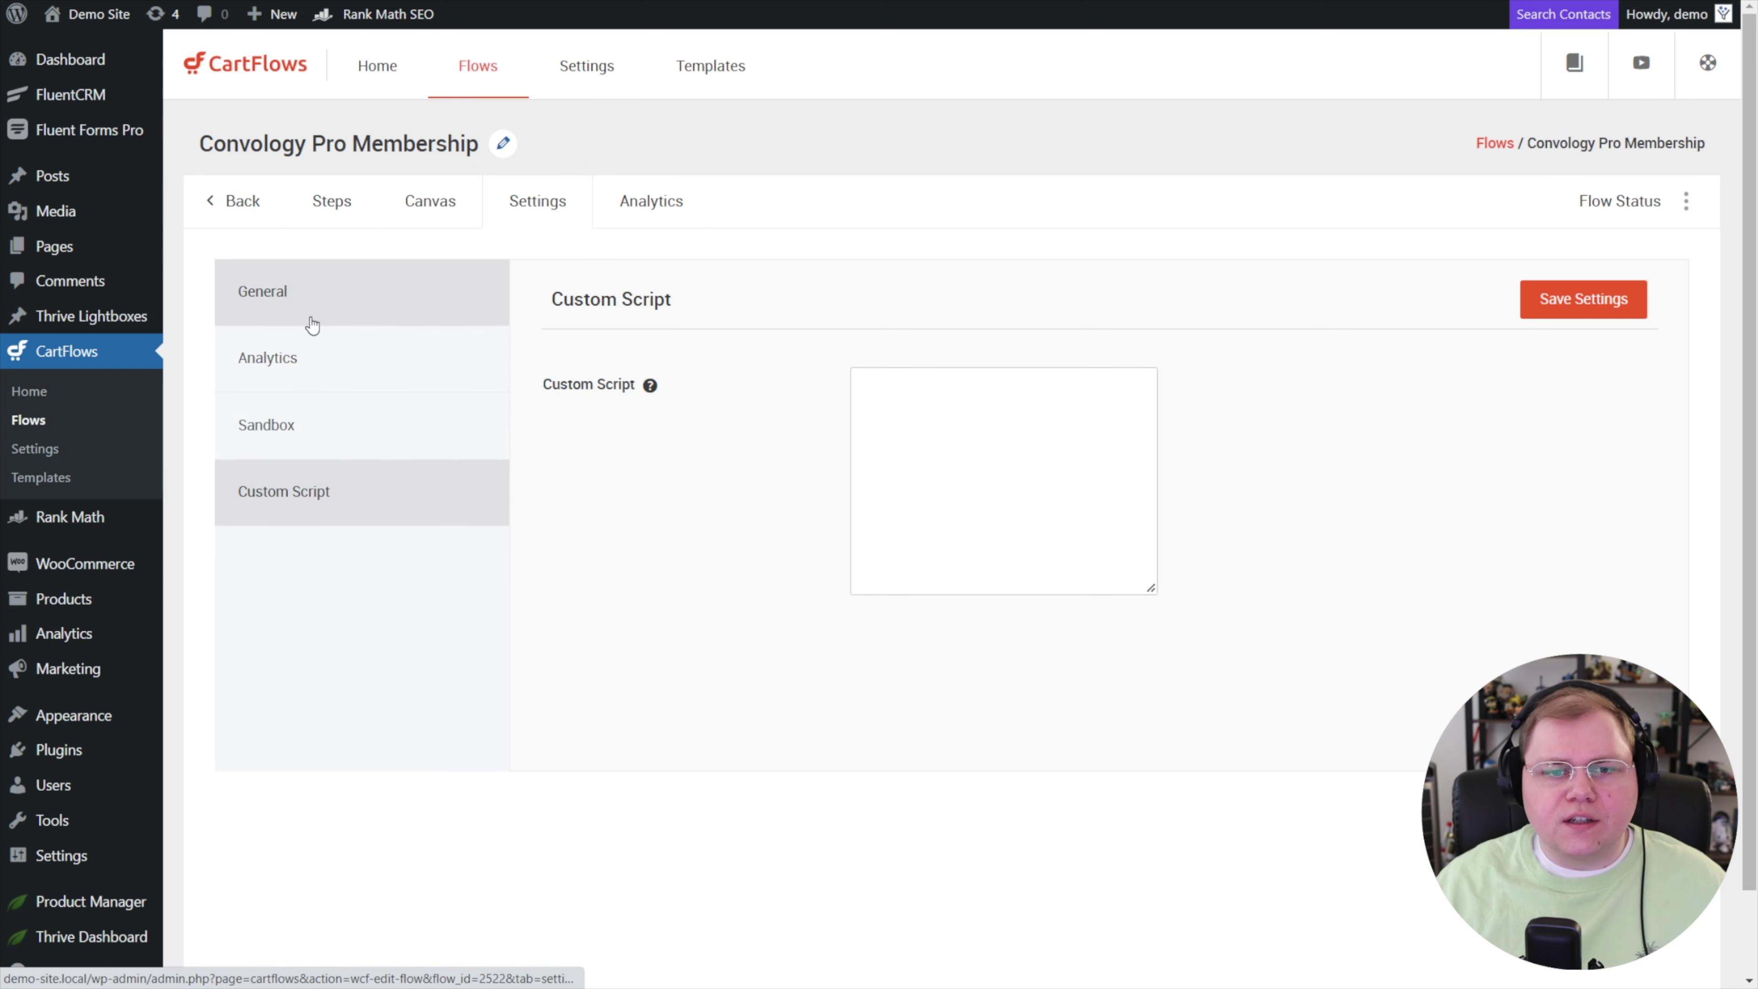
pyautogui.click(312, 322)
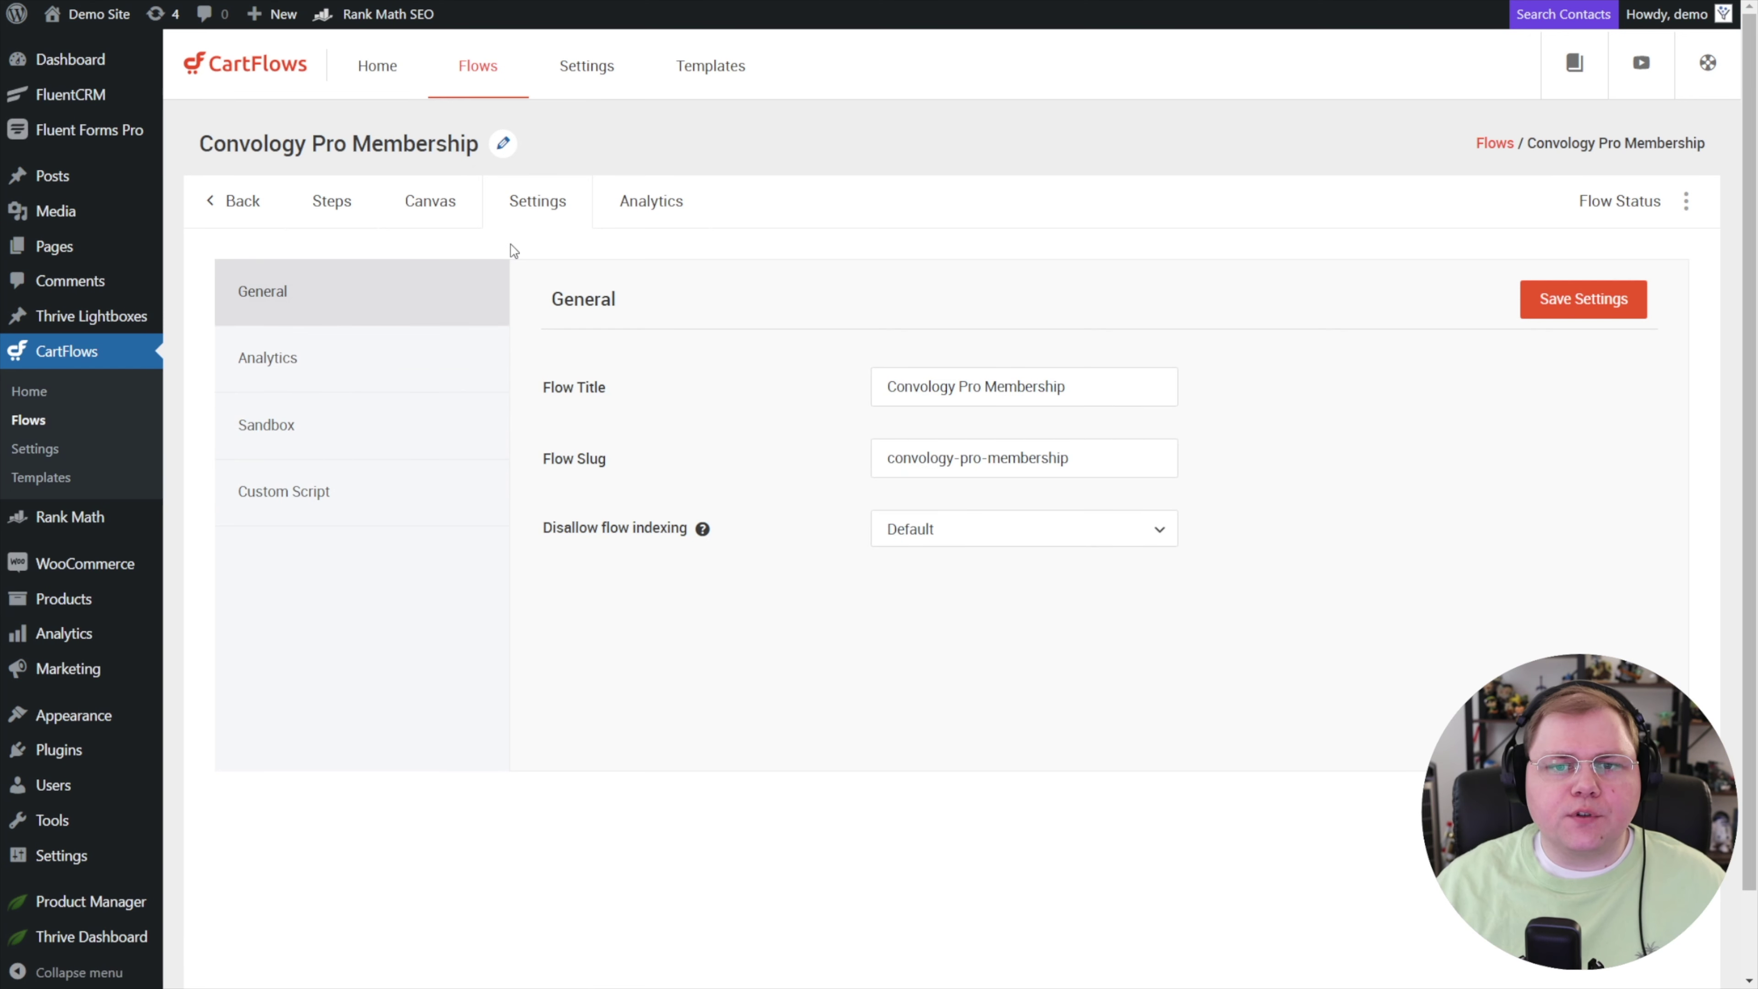
pyautogui.click(631, 216)
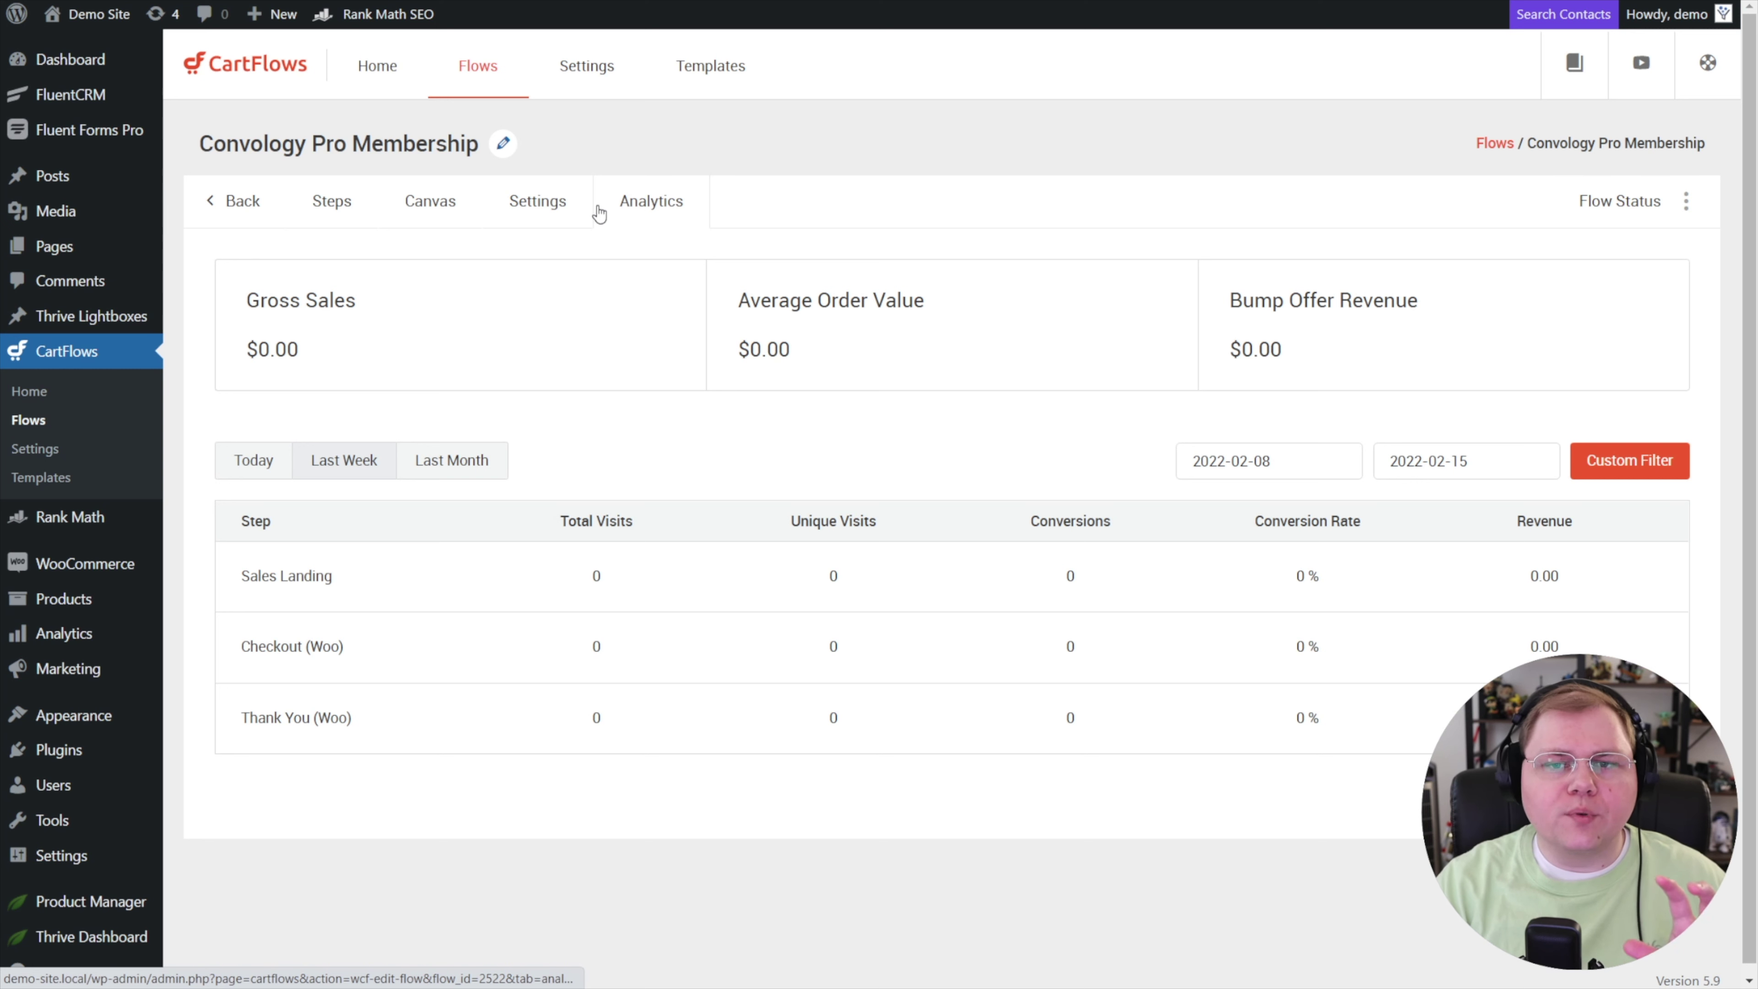
pyautogui.click(343, 216)
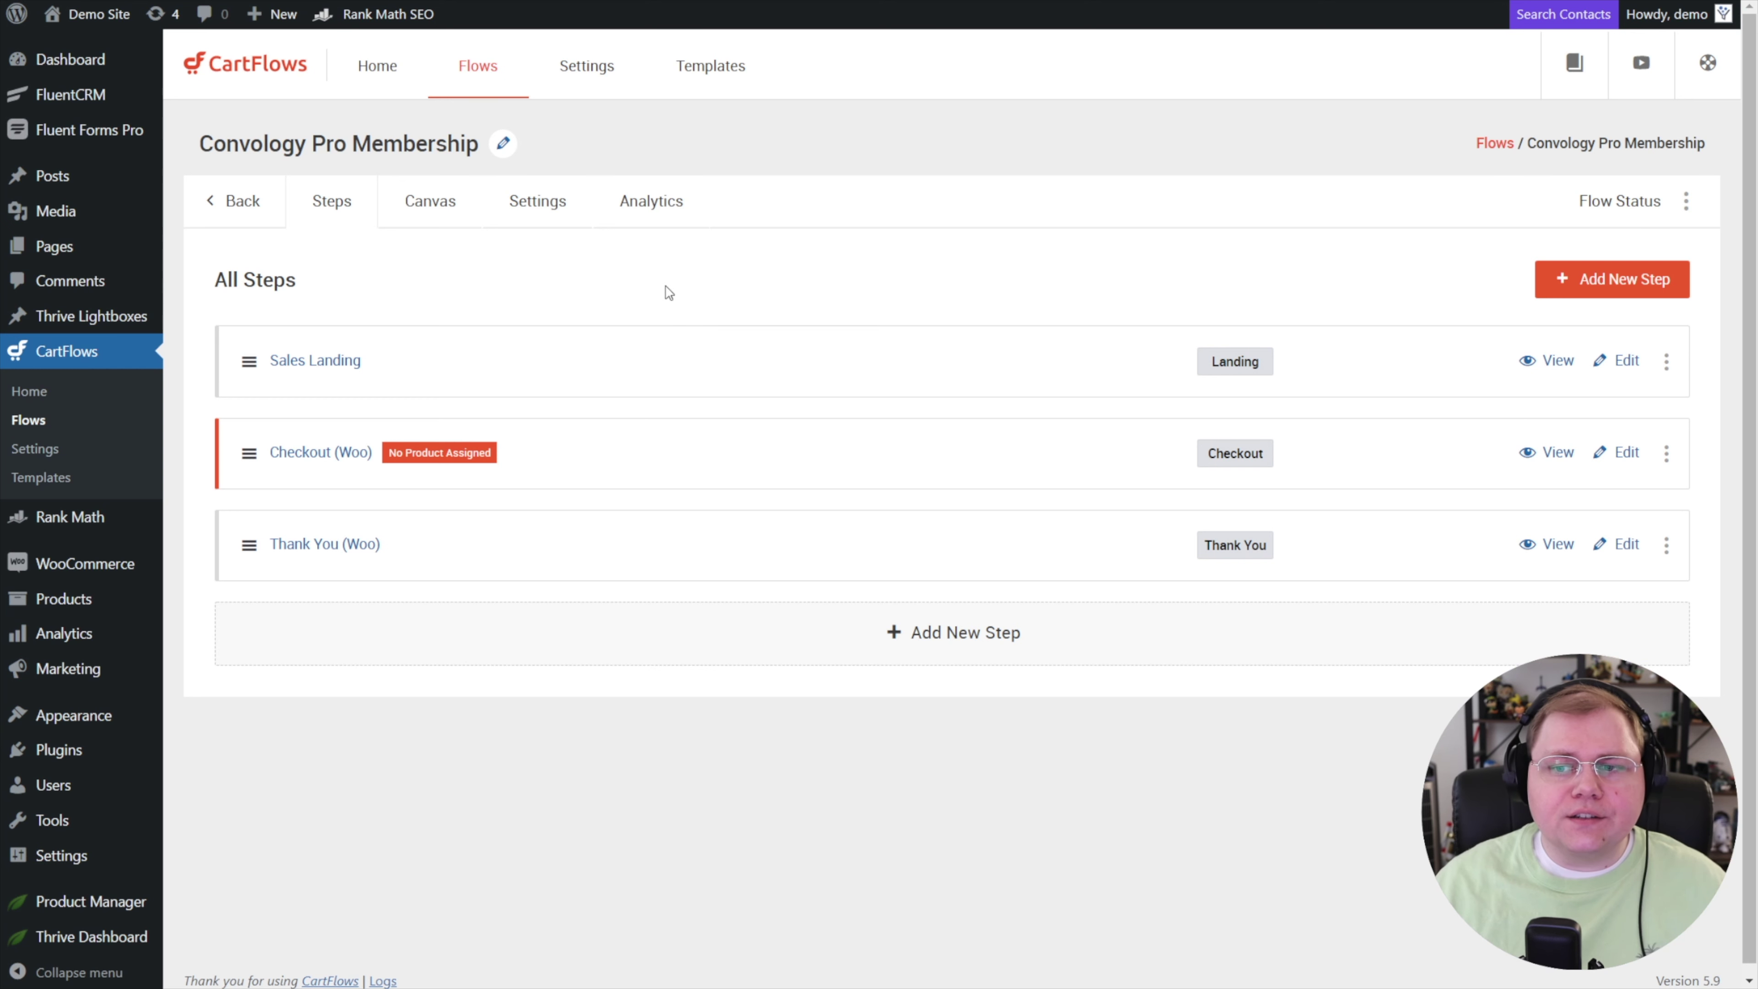
# Open the Sales Landing step's settings, select its Next Step Link, and show General
pyautogui.click(333, 363)
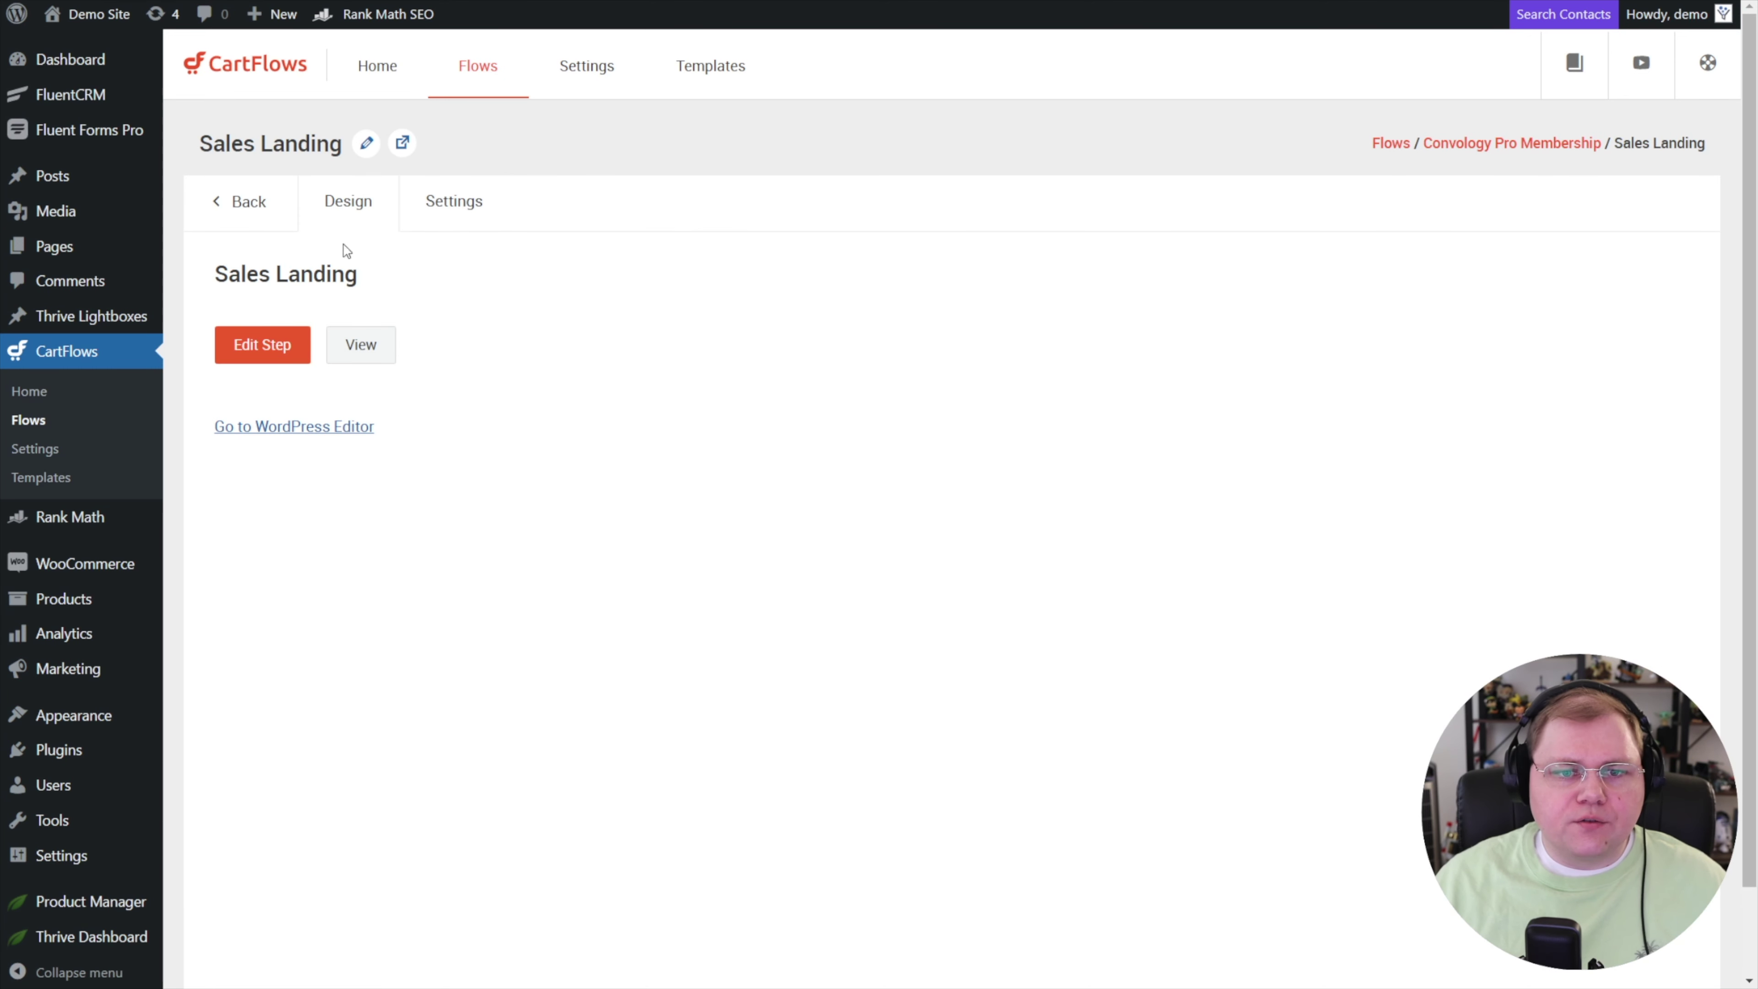
pyautogui.click(457, 206)
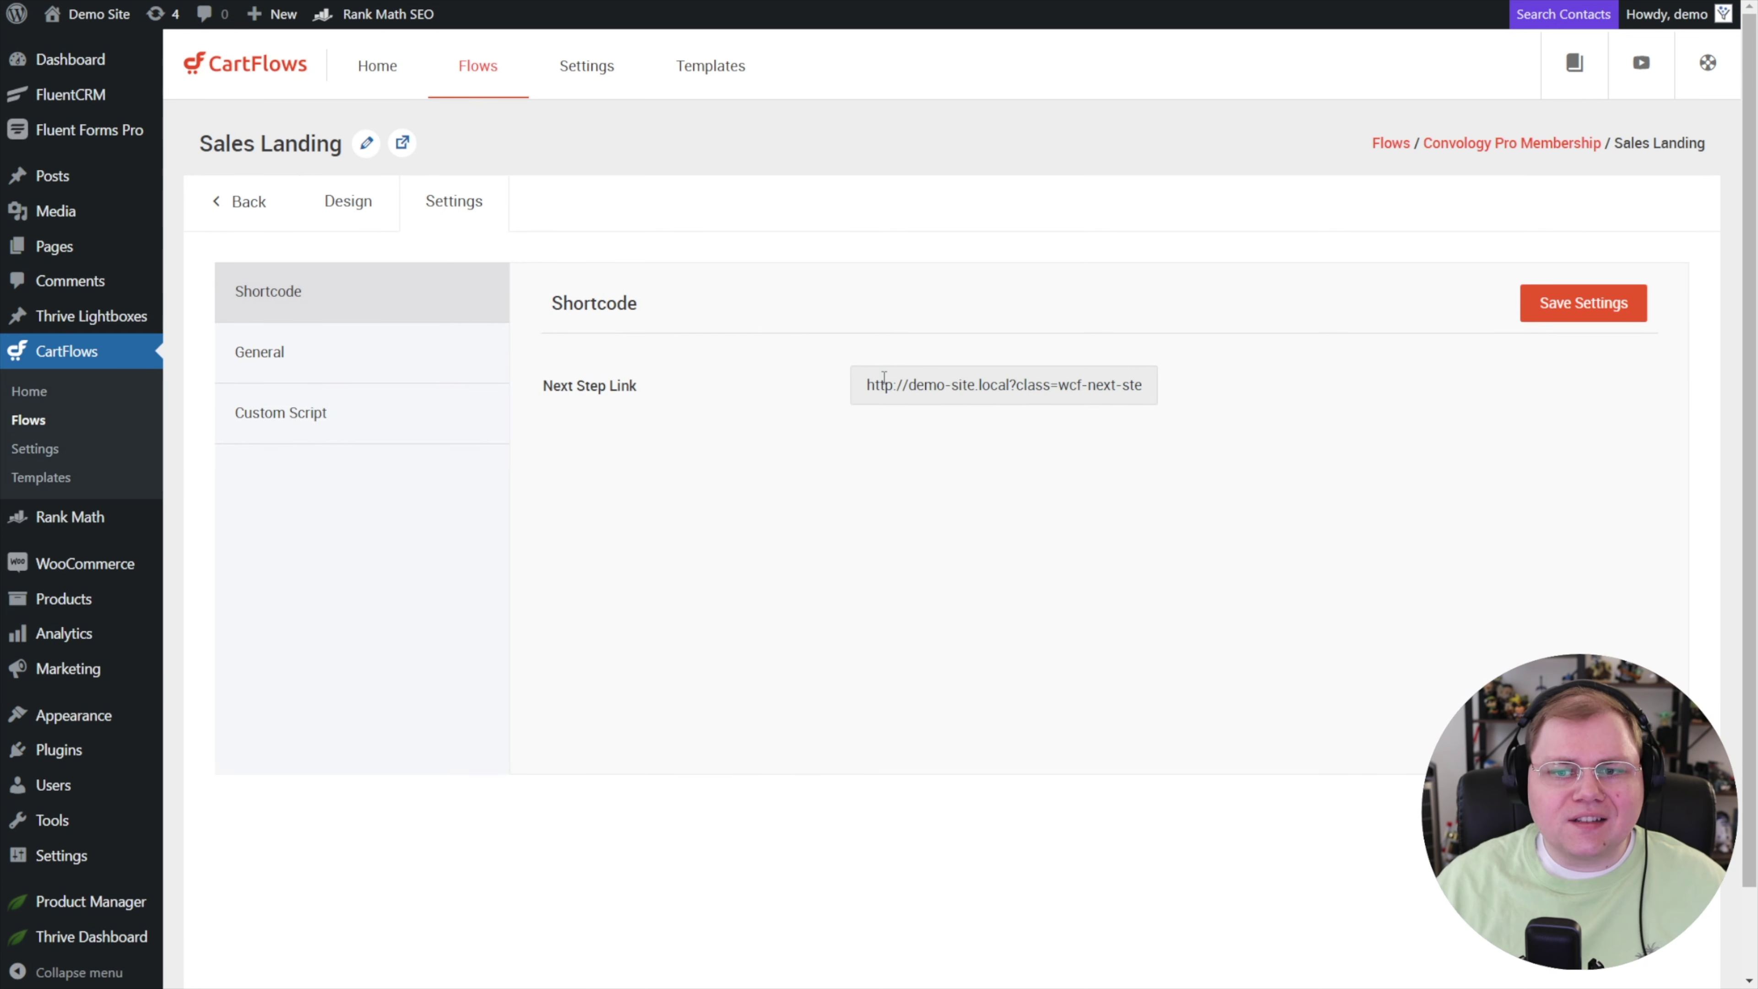
pyautogui.moveTo(868, 385); pyautogui.dragTo(1173, 393)
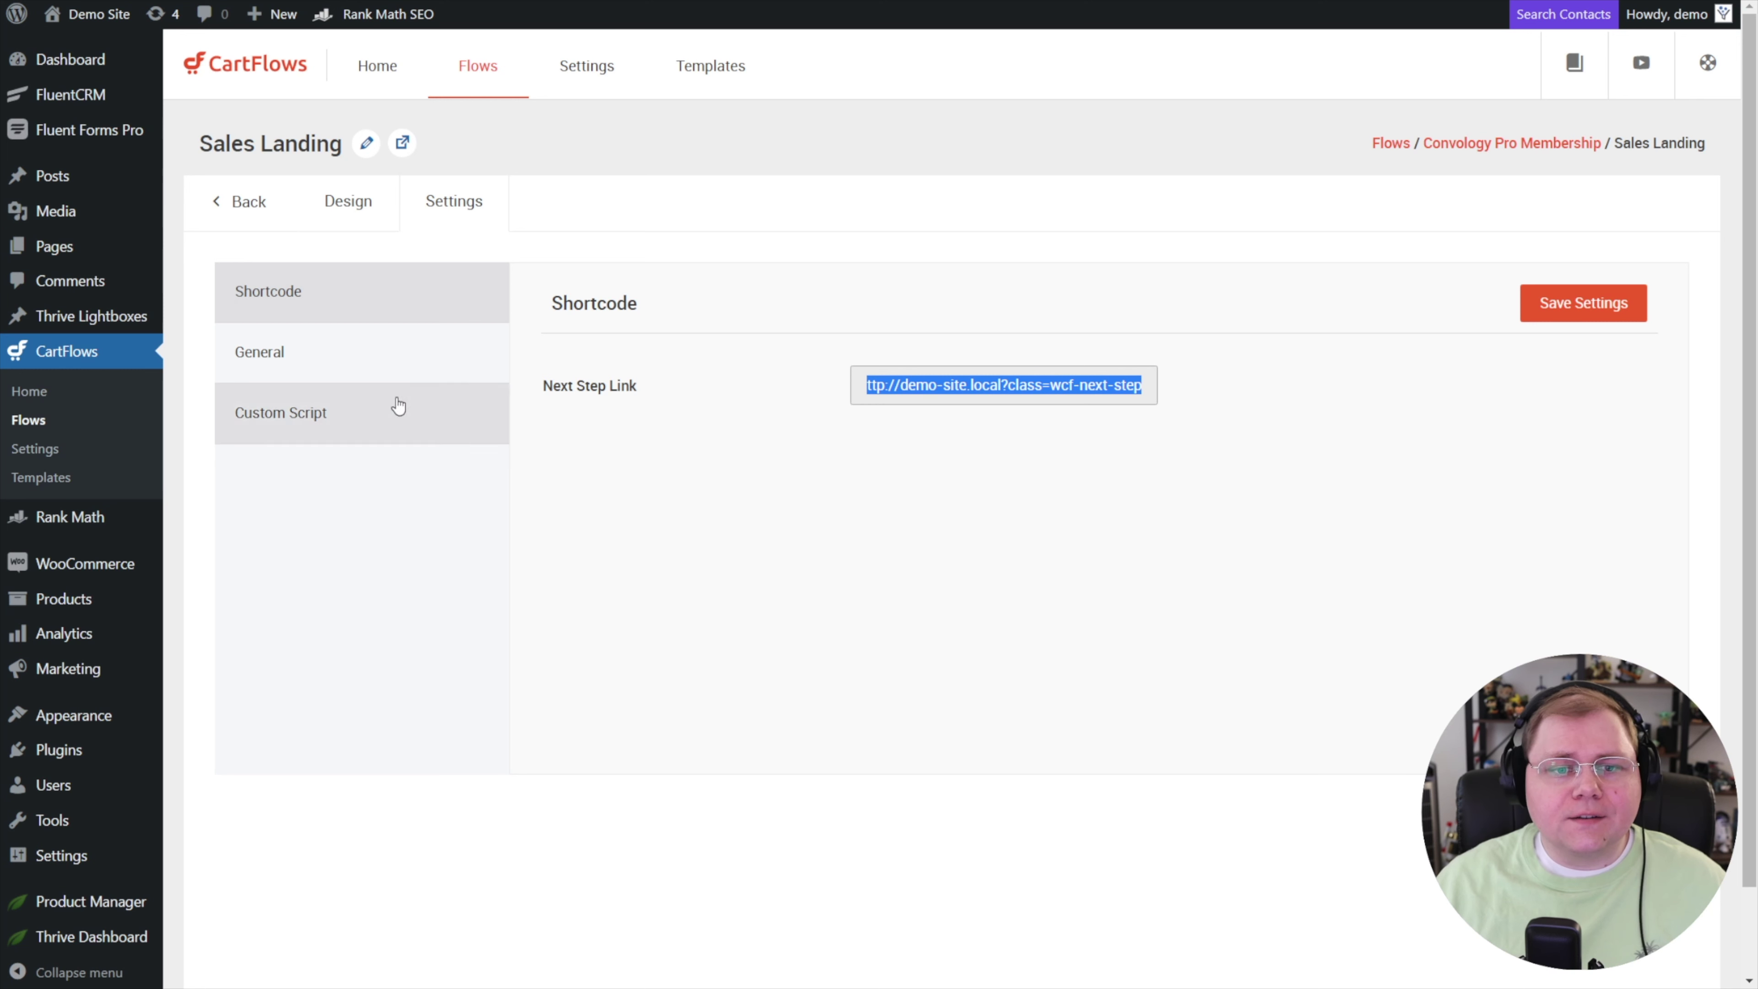
pyautogui.click(398, 353)
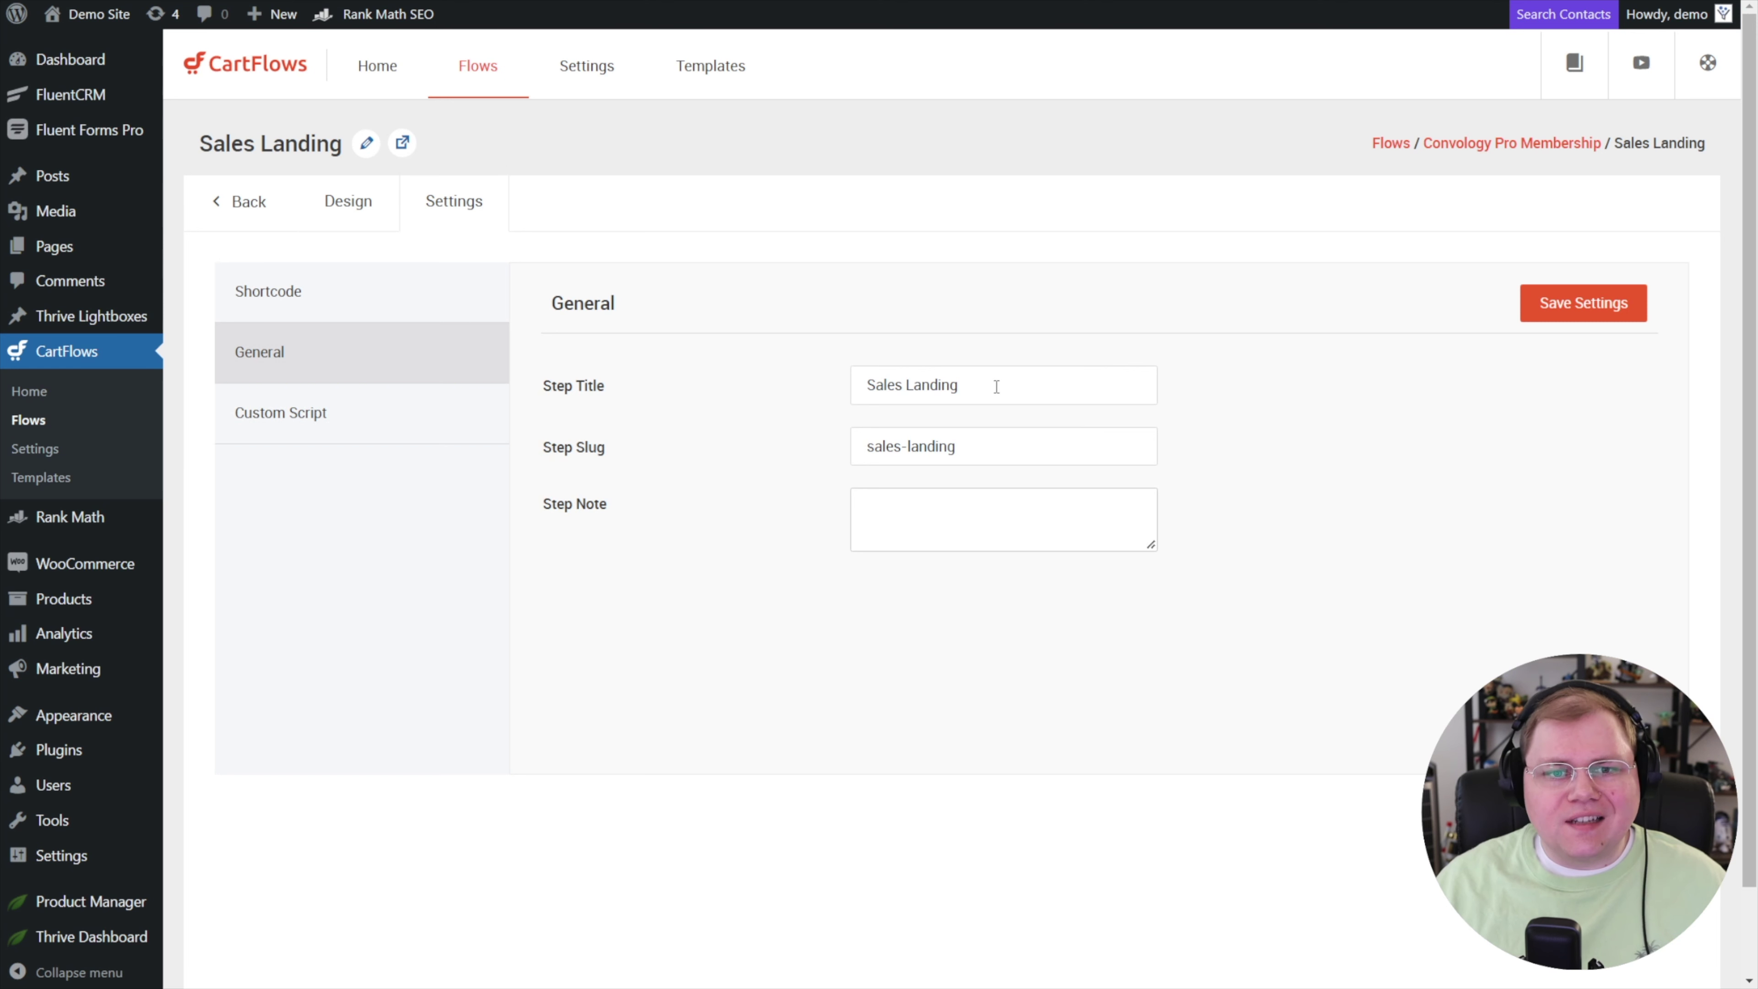
# Retitle the step 'Sales Page', save it, and view its live page from Design
pyautogui.moveTo(993, 372); pyautogui.dragTo(820, 377)
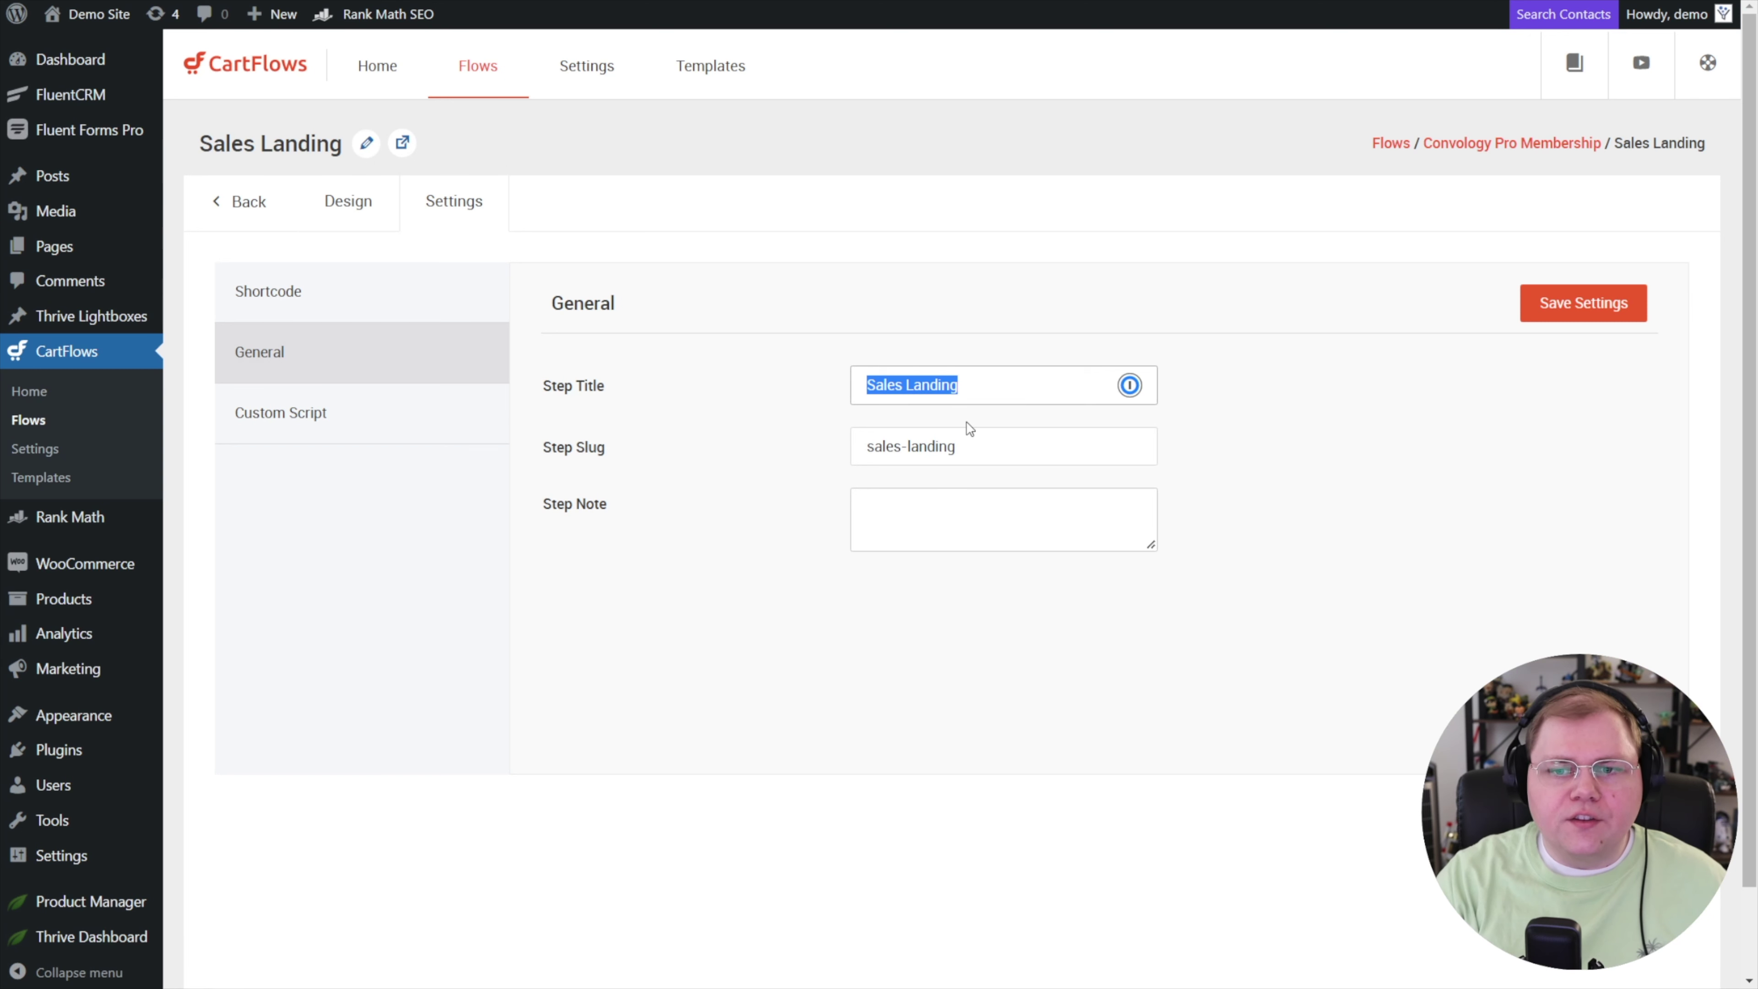
pyautogui.write('Sales Page')
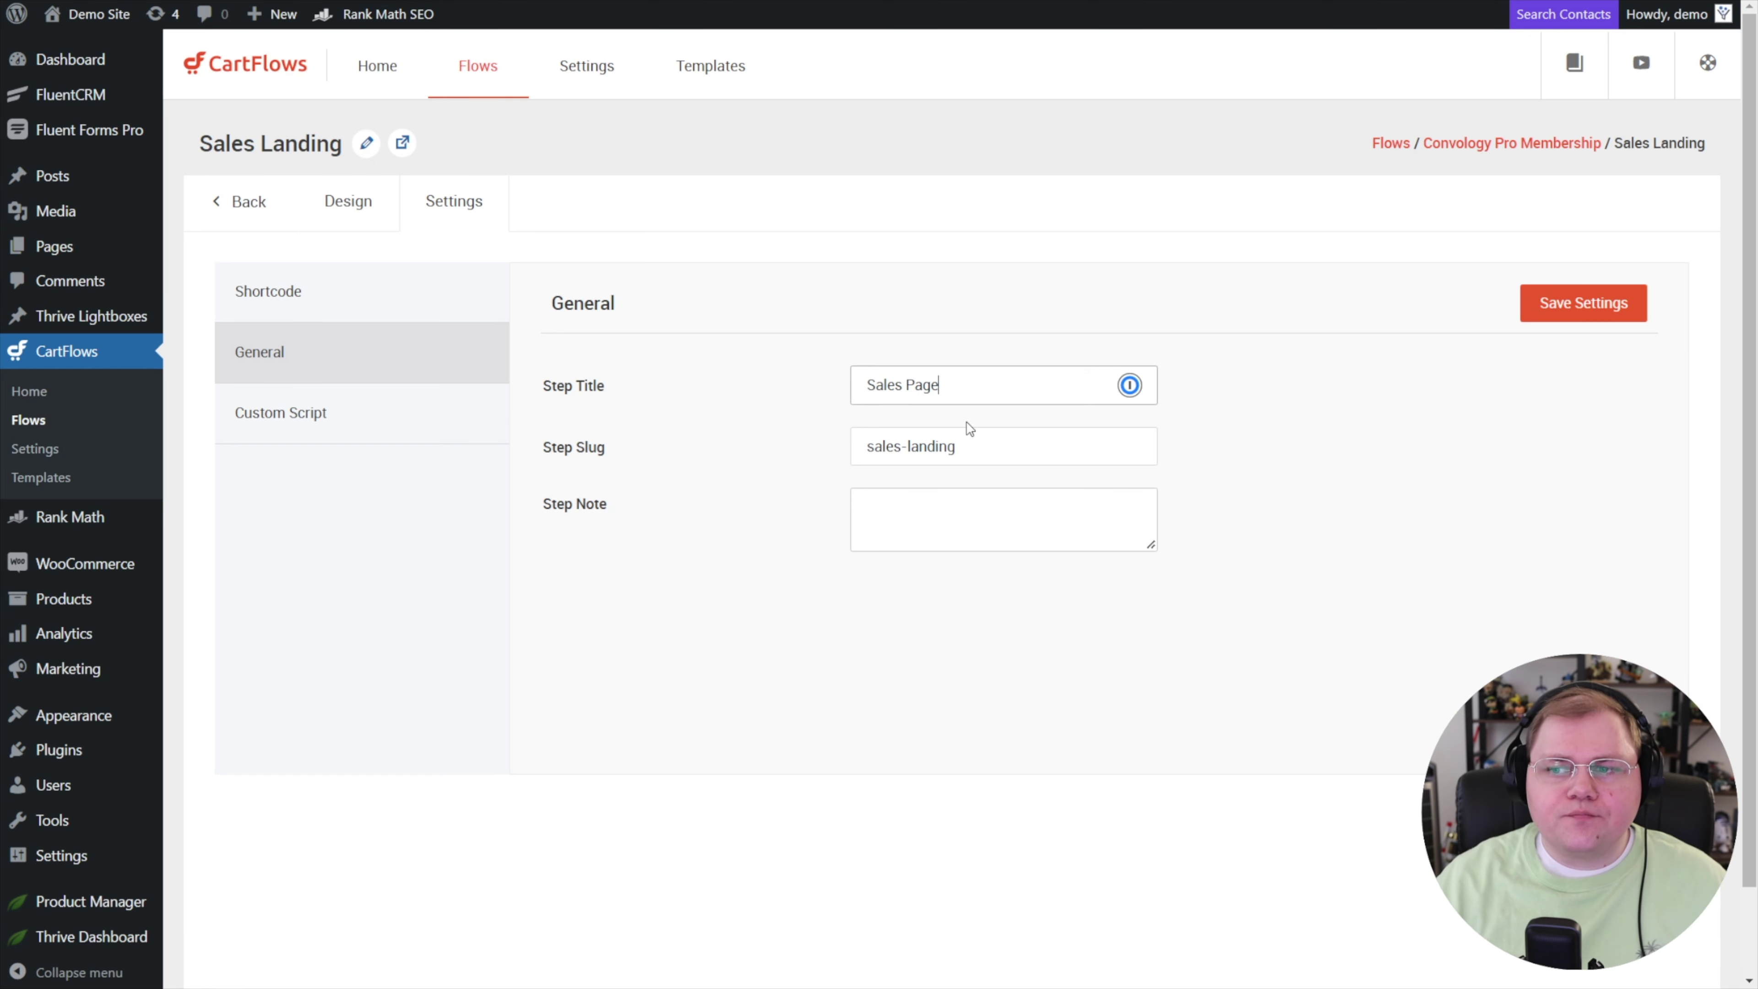
pyautogui.click(1607, 315)
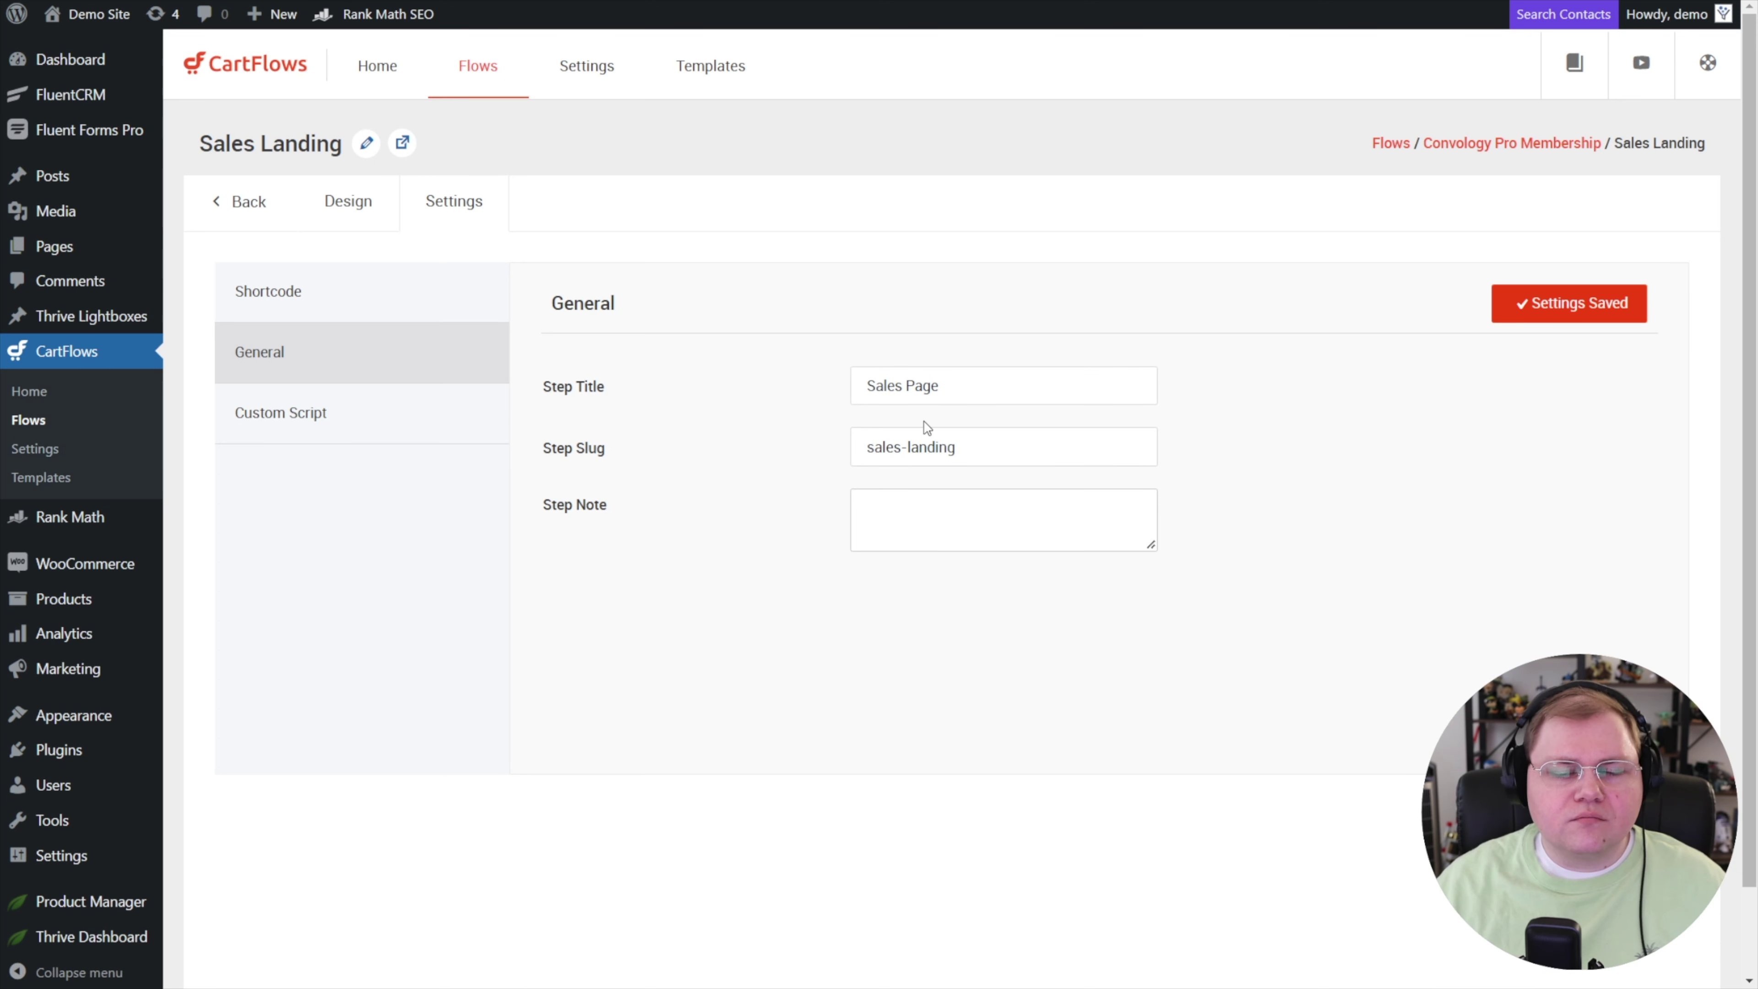
pyautogui.click(311, 208)
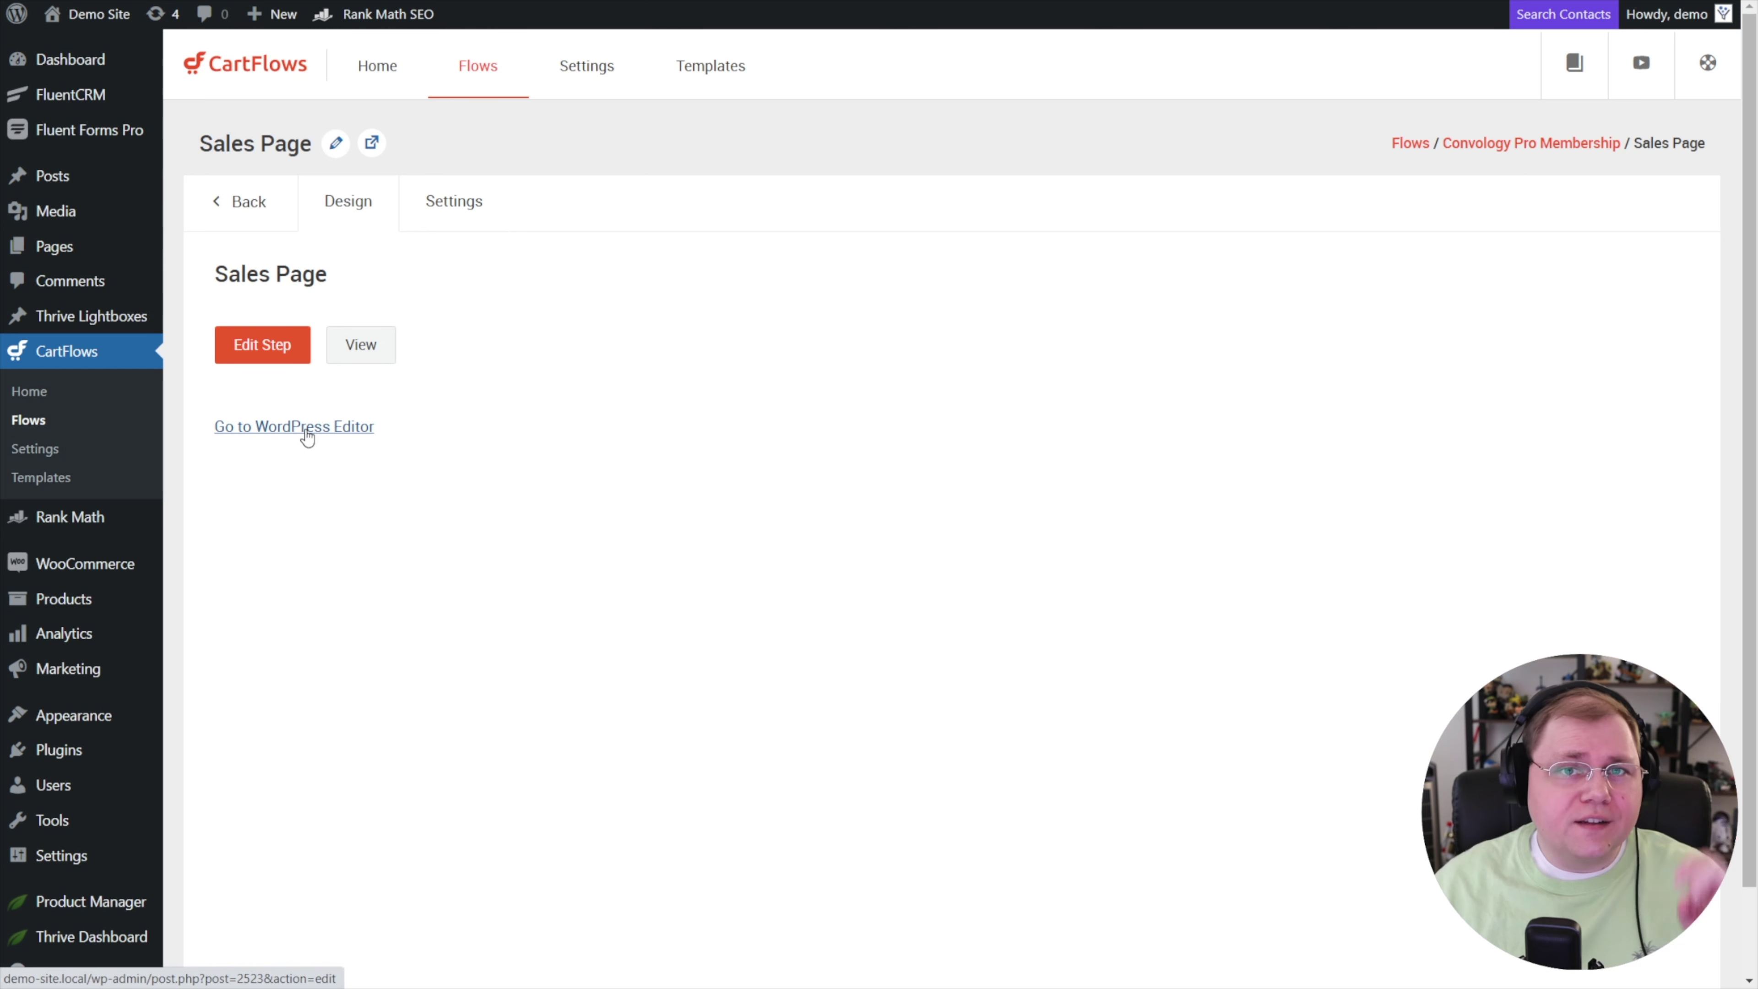
pyautogui.click(360, 345)
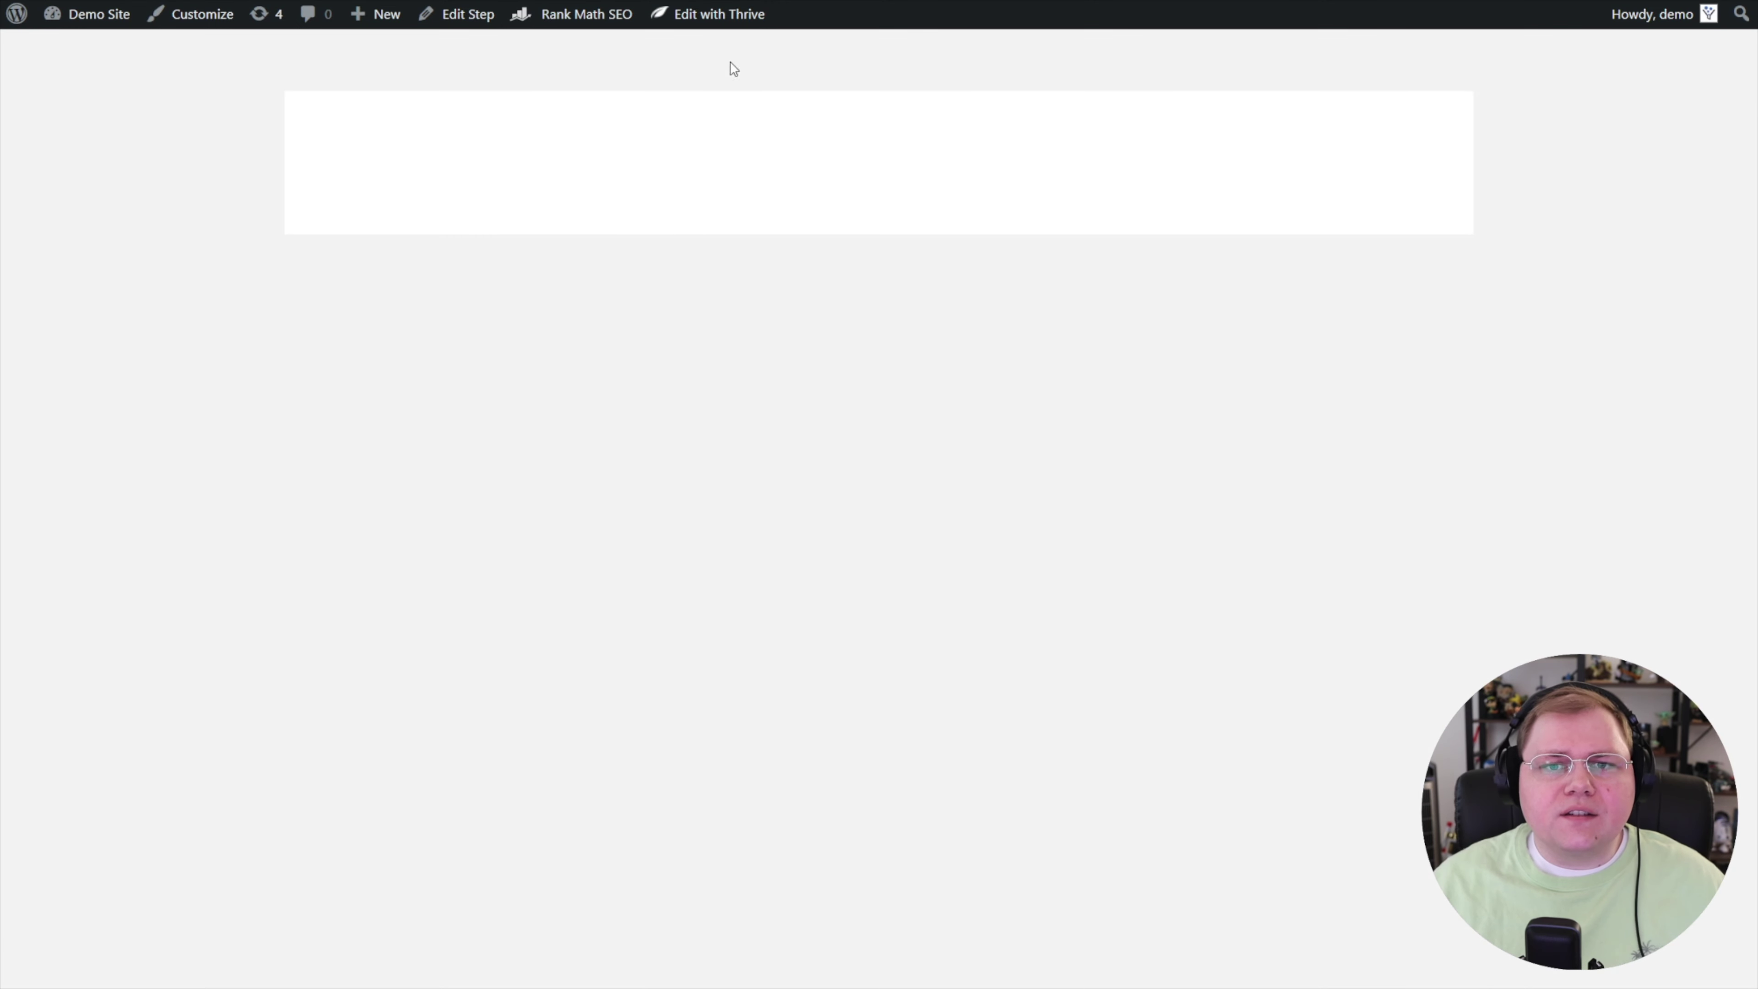
# Edit the Sales Page with Thrive Architect from the admin bar
pyautogui.moveTo(709, 16)
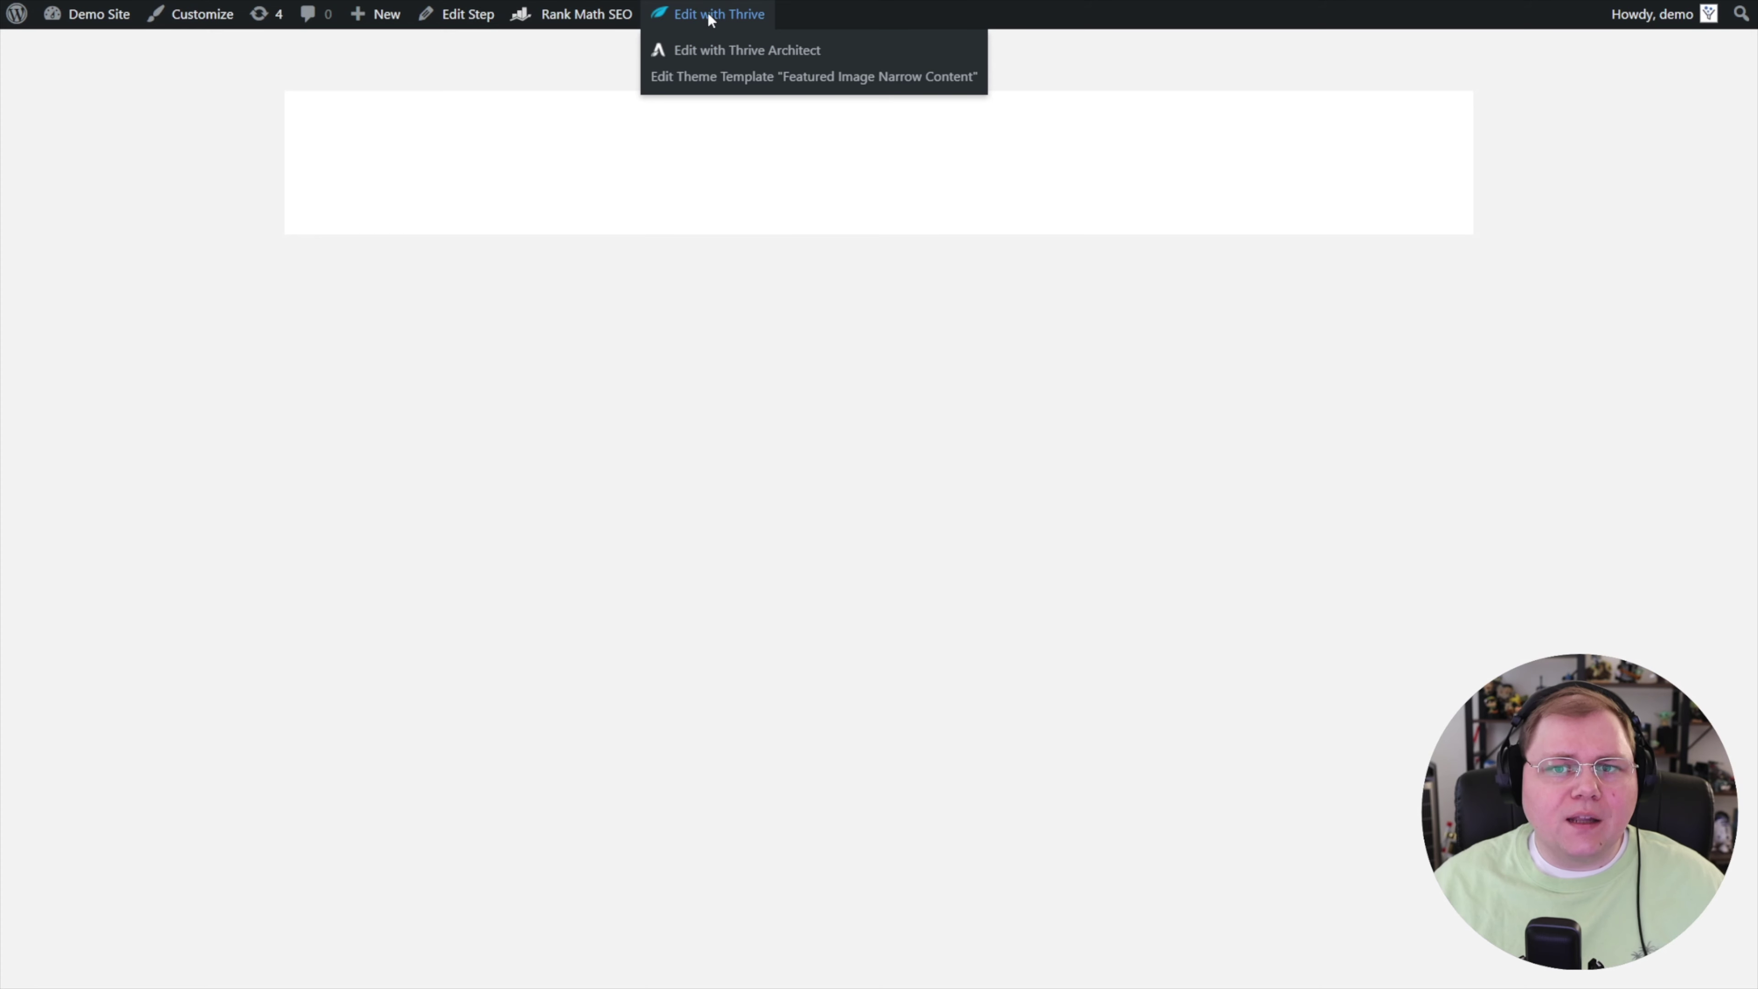
pyautogui.click(729, 54)
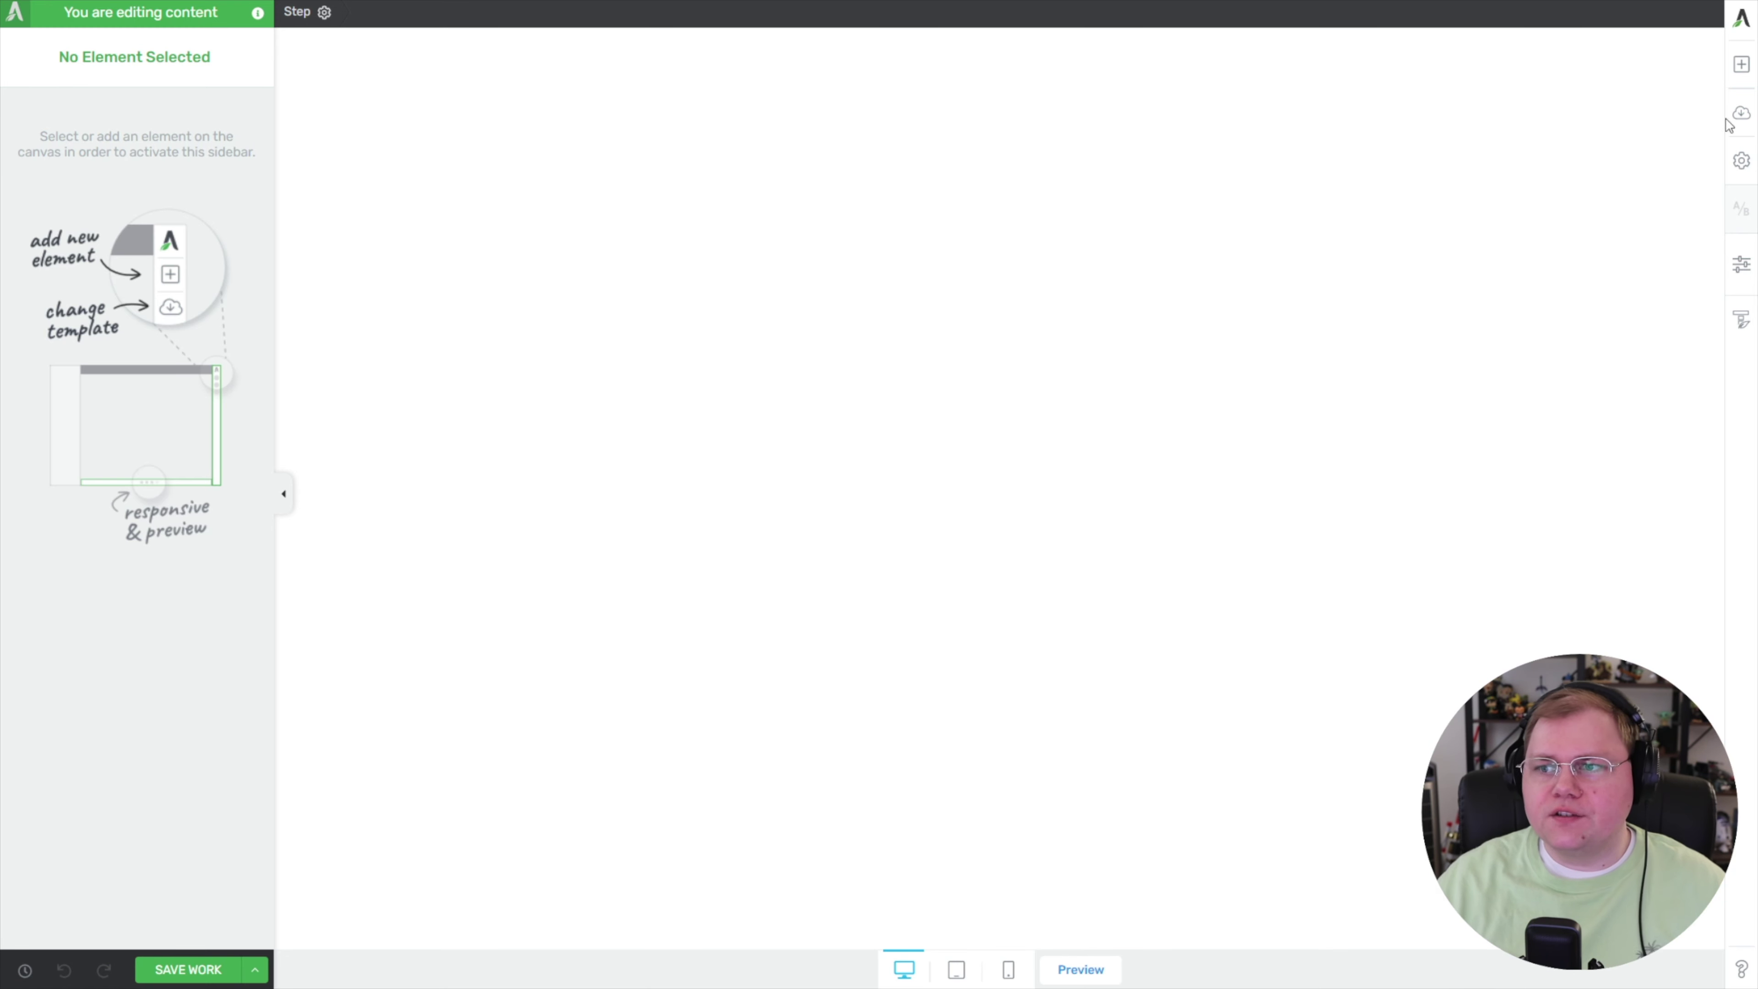
pyautogui.click(1741, 115)
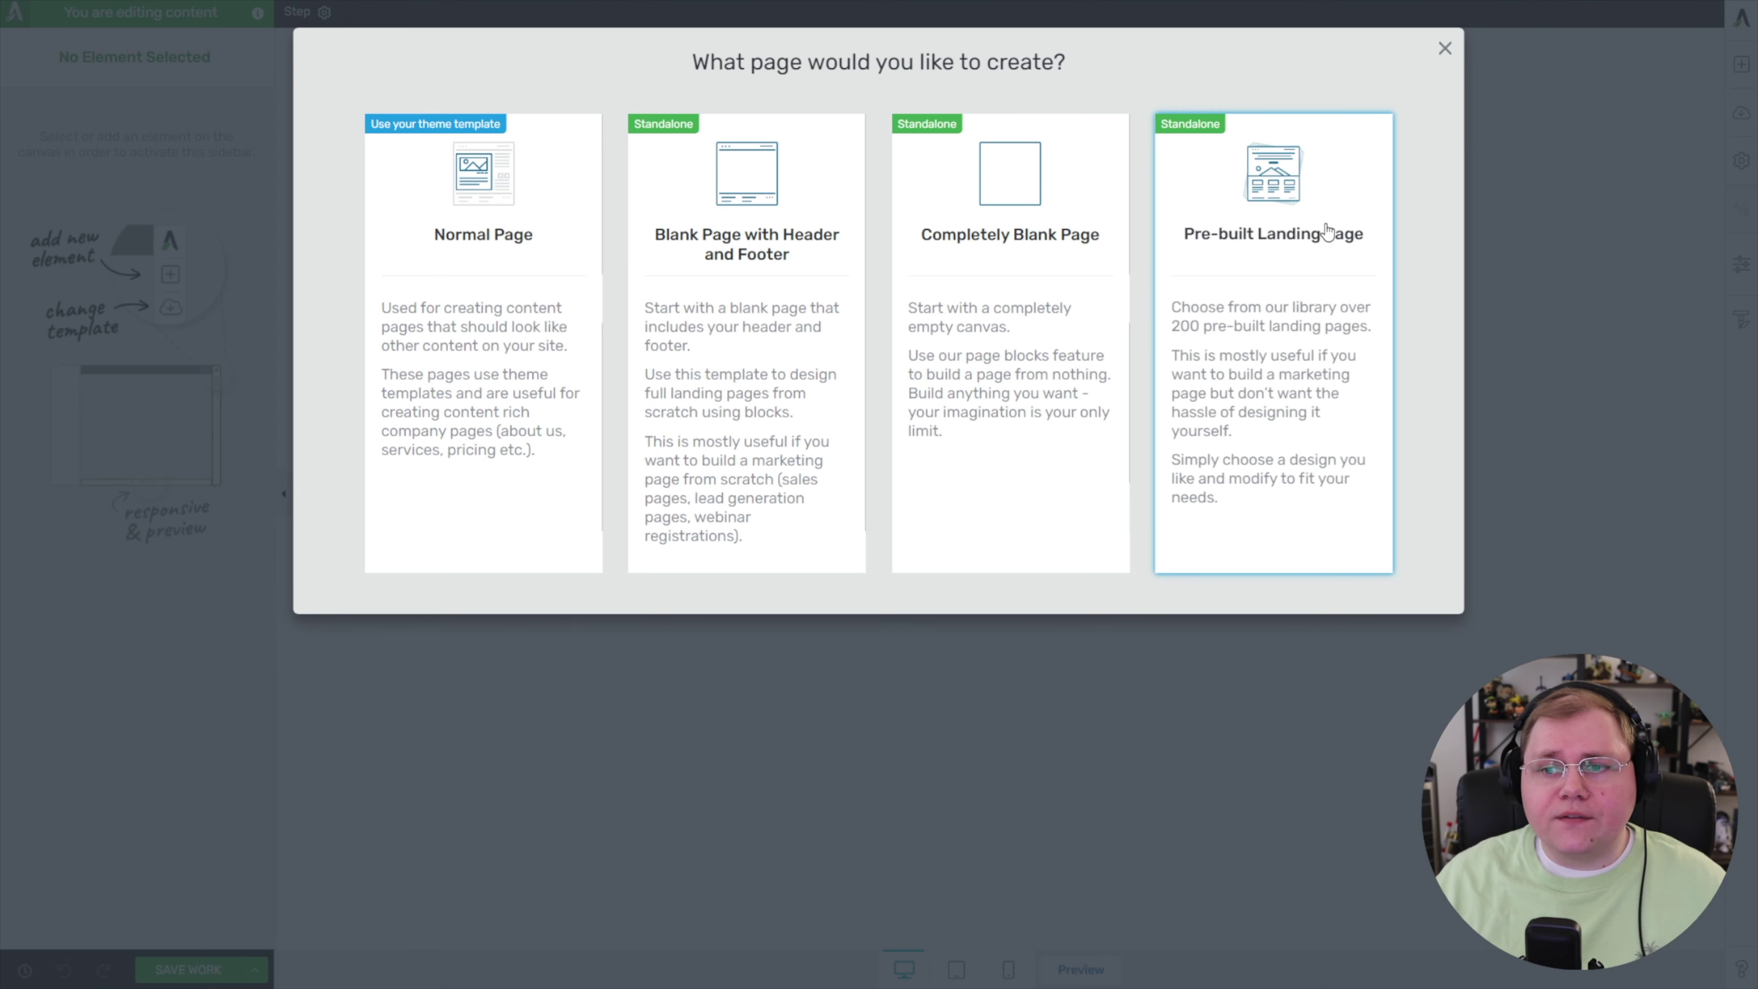
pyautogui.click(1289, 230)
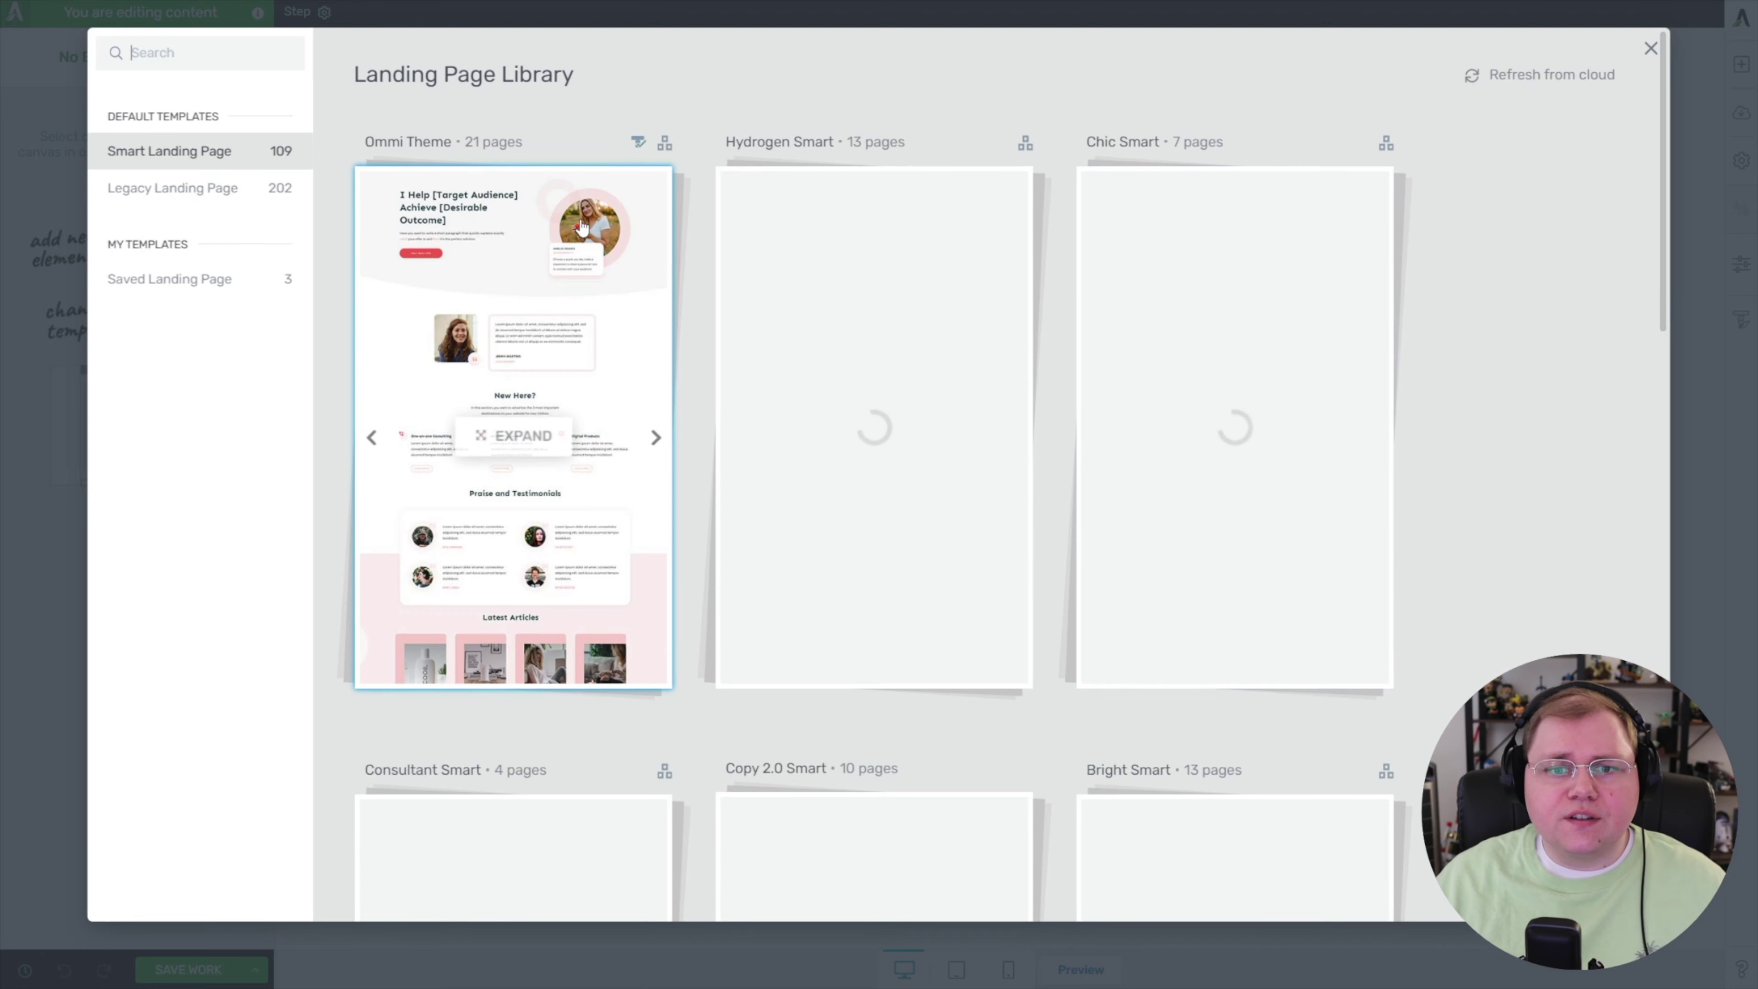
pyautogui.scroll(-5, 874, 289)
pyautogui.scroll(-3, 873, 289)
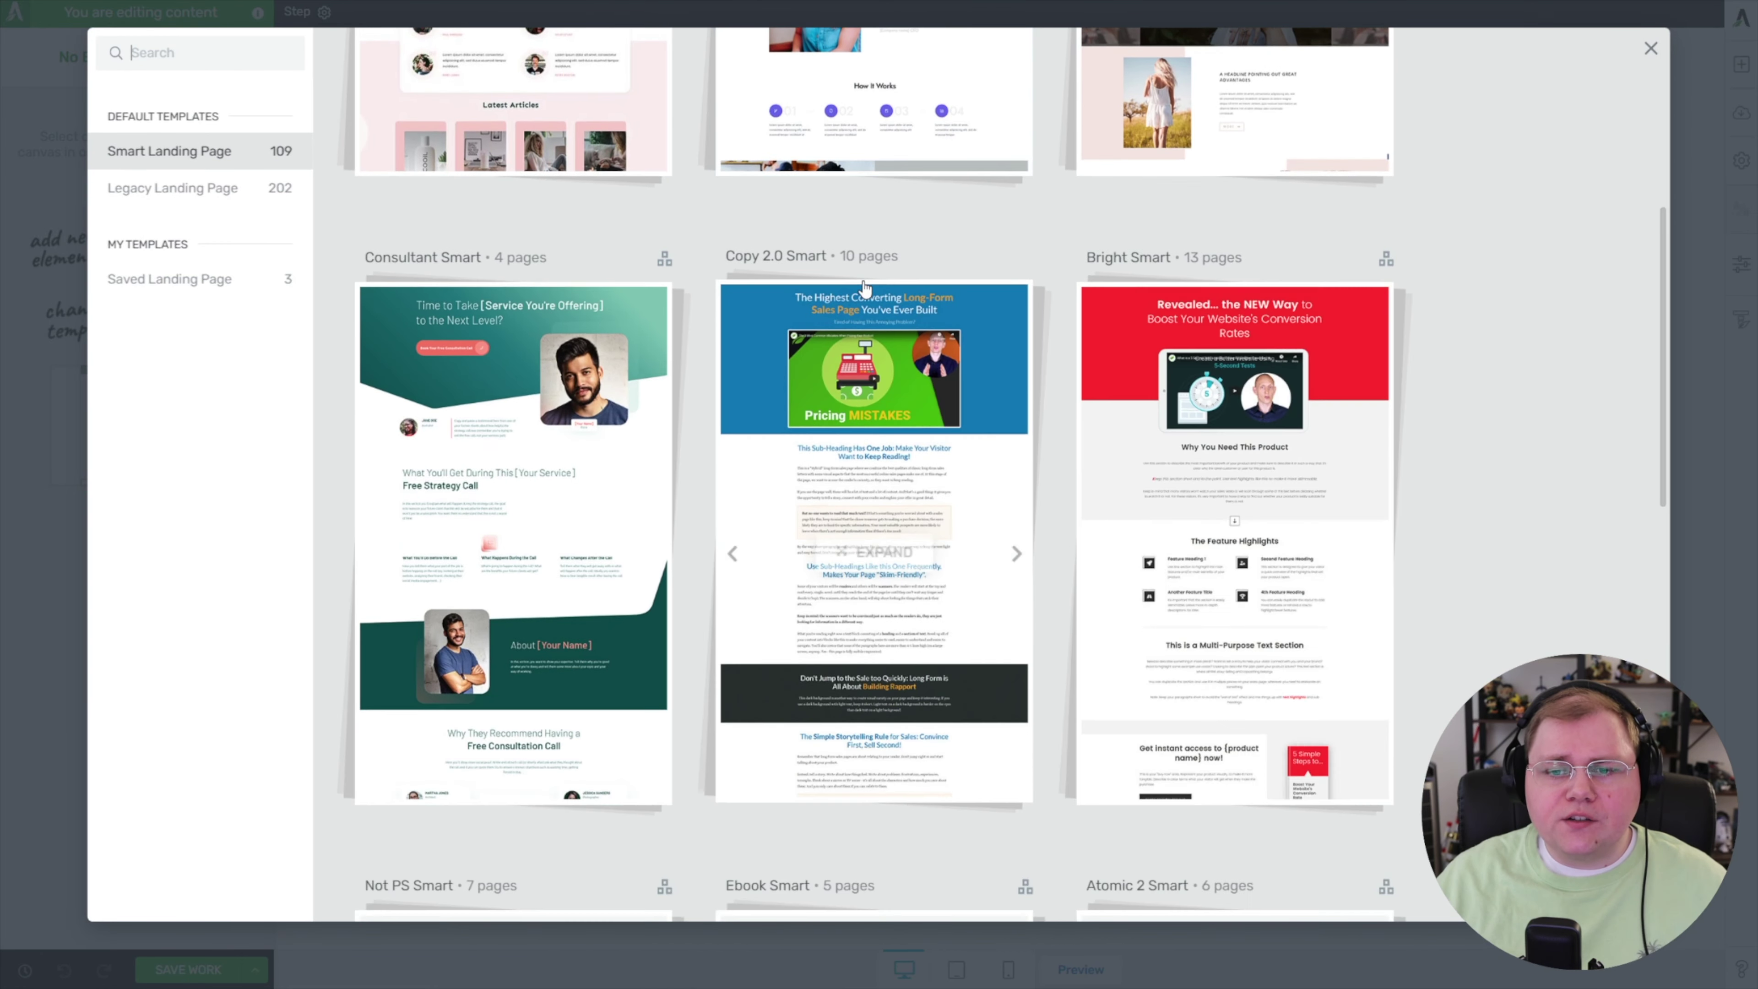
pyautogui.scroll(8, 873, 289)
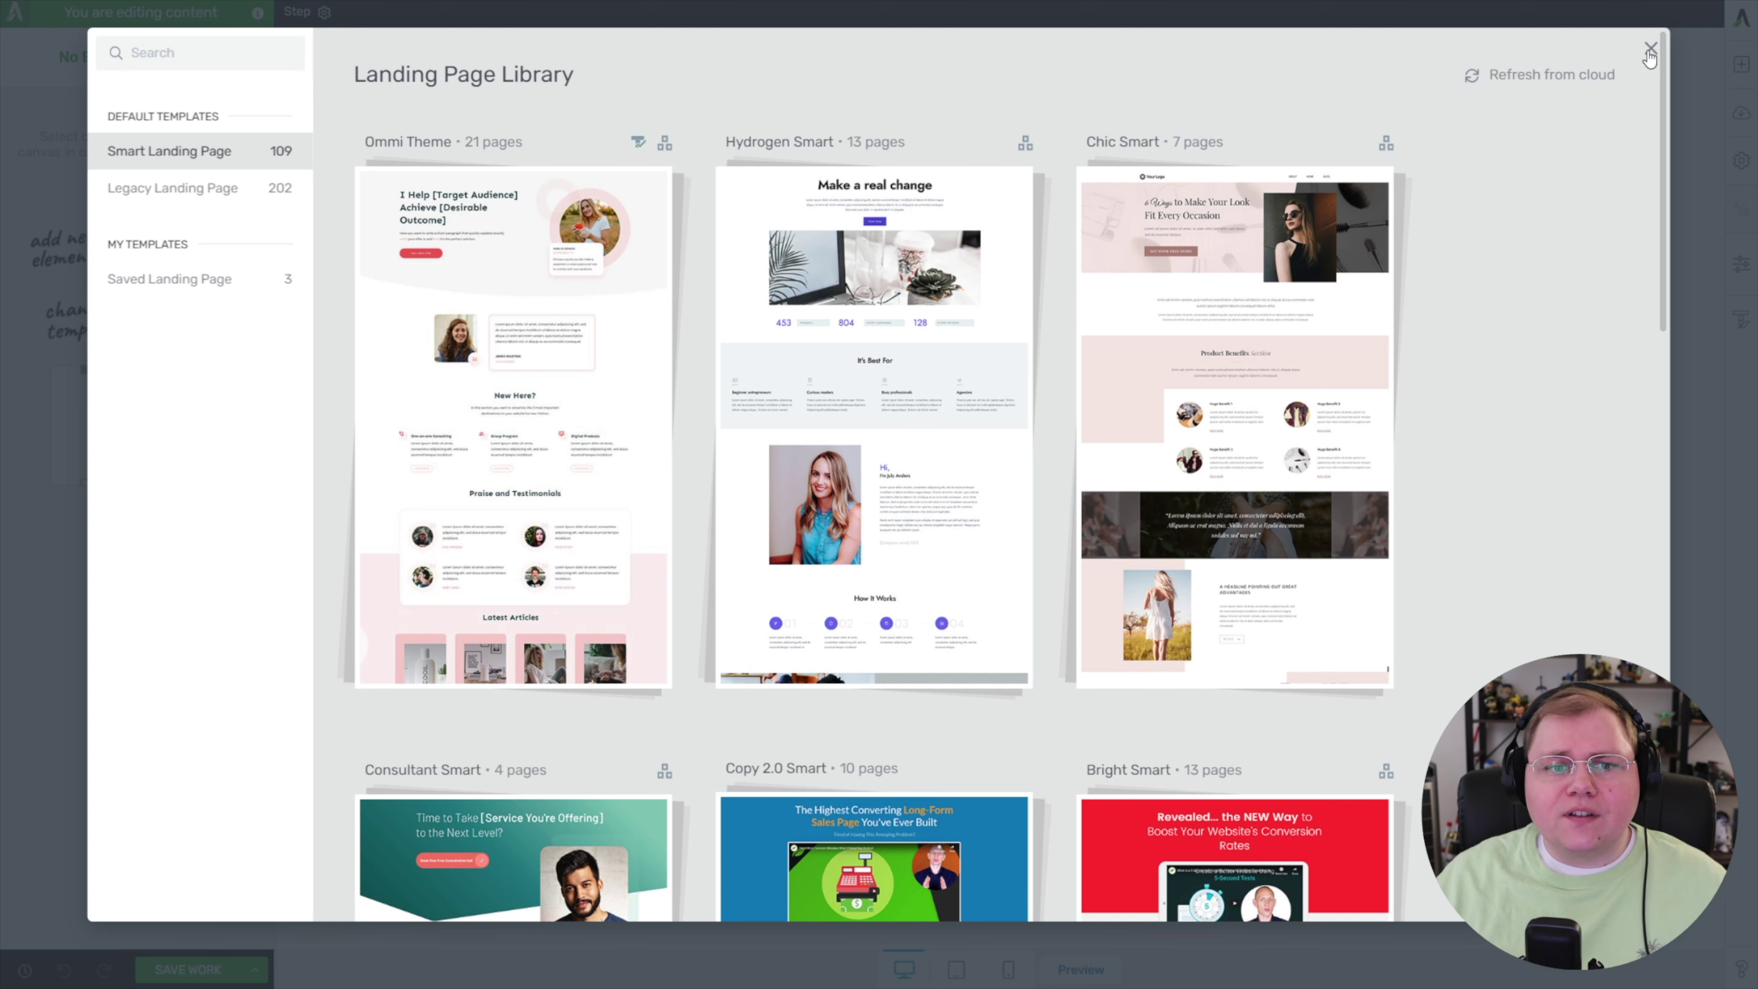
pyautogui.click(1650, 49)
# Import tve-lp-tap-course-sales-page.zip from the Media Library, overwriting the page contents
pyautogui.click(1741, 163)
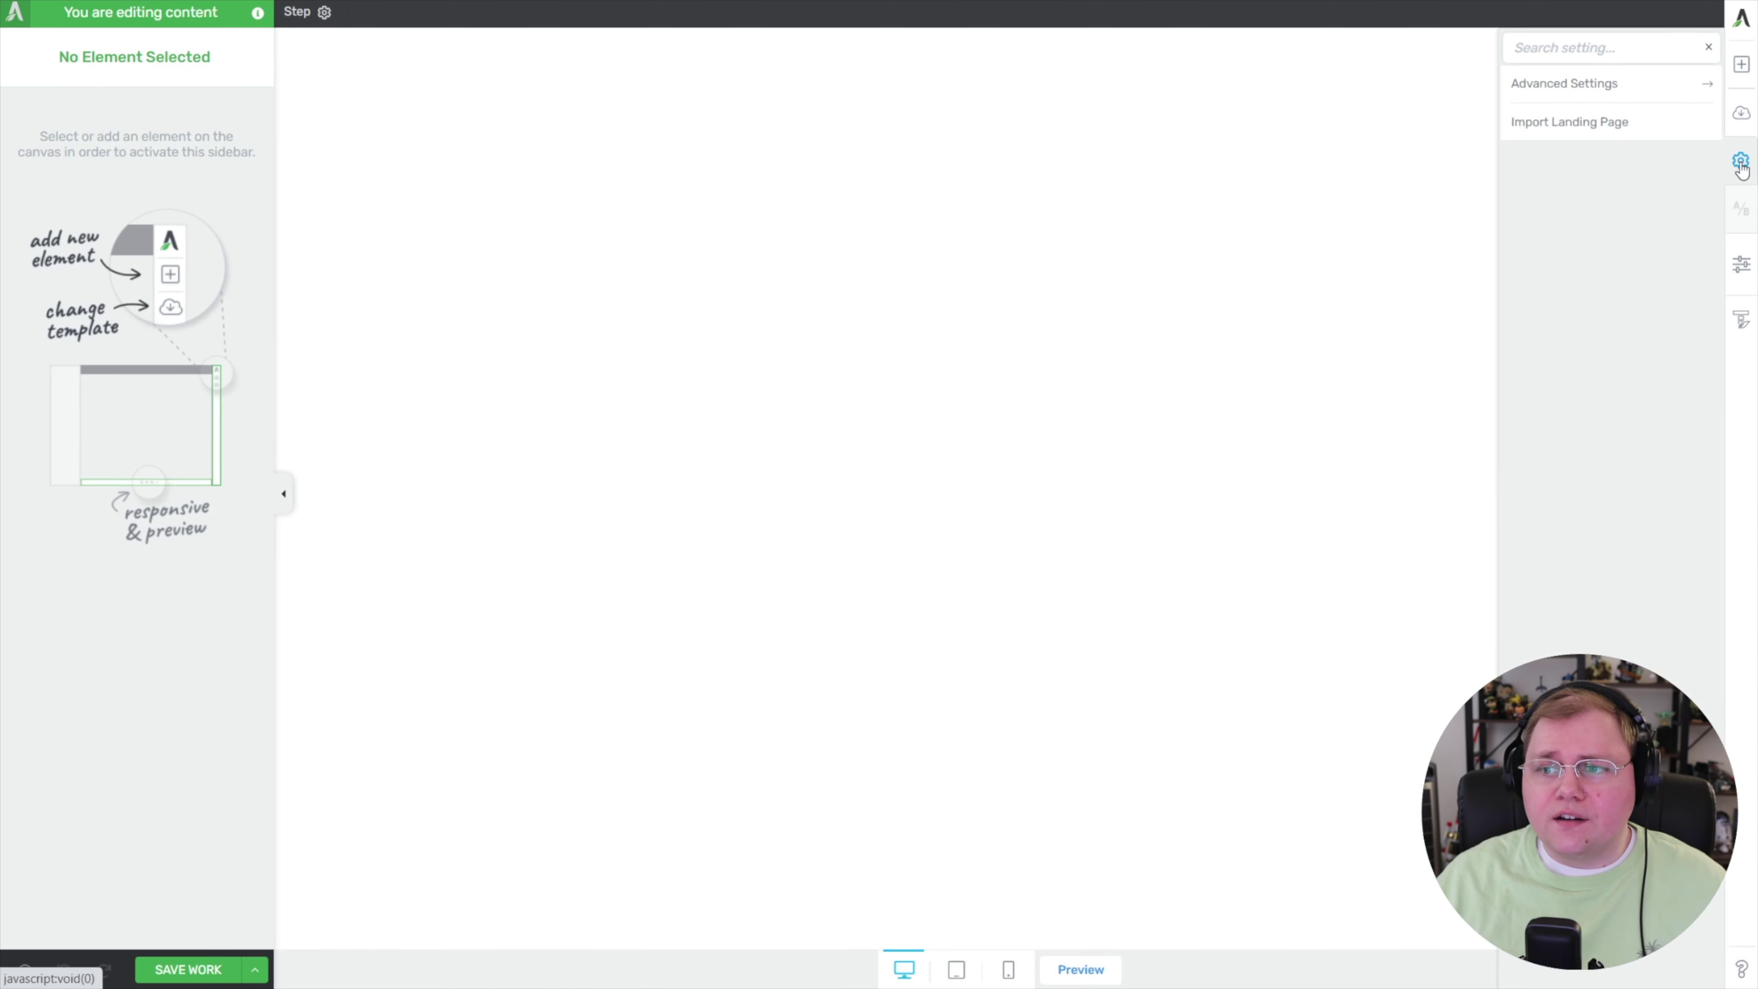
pyautogui.click(1586, 125)
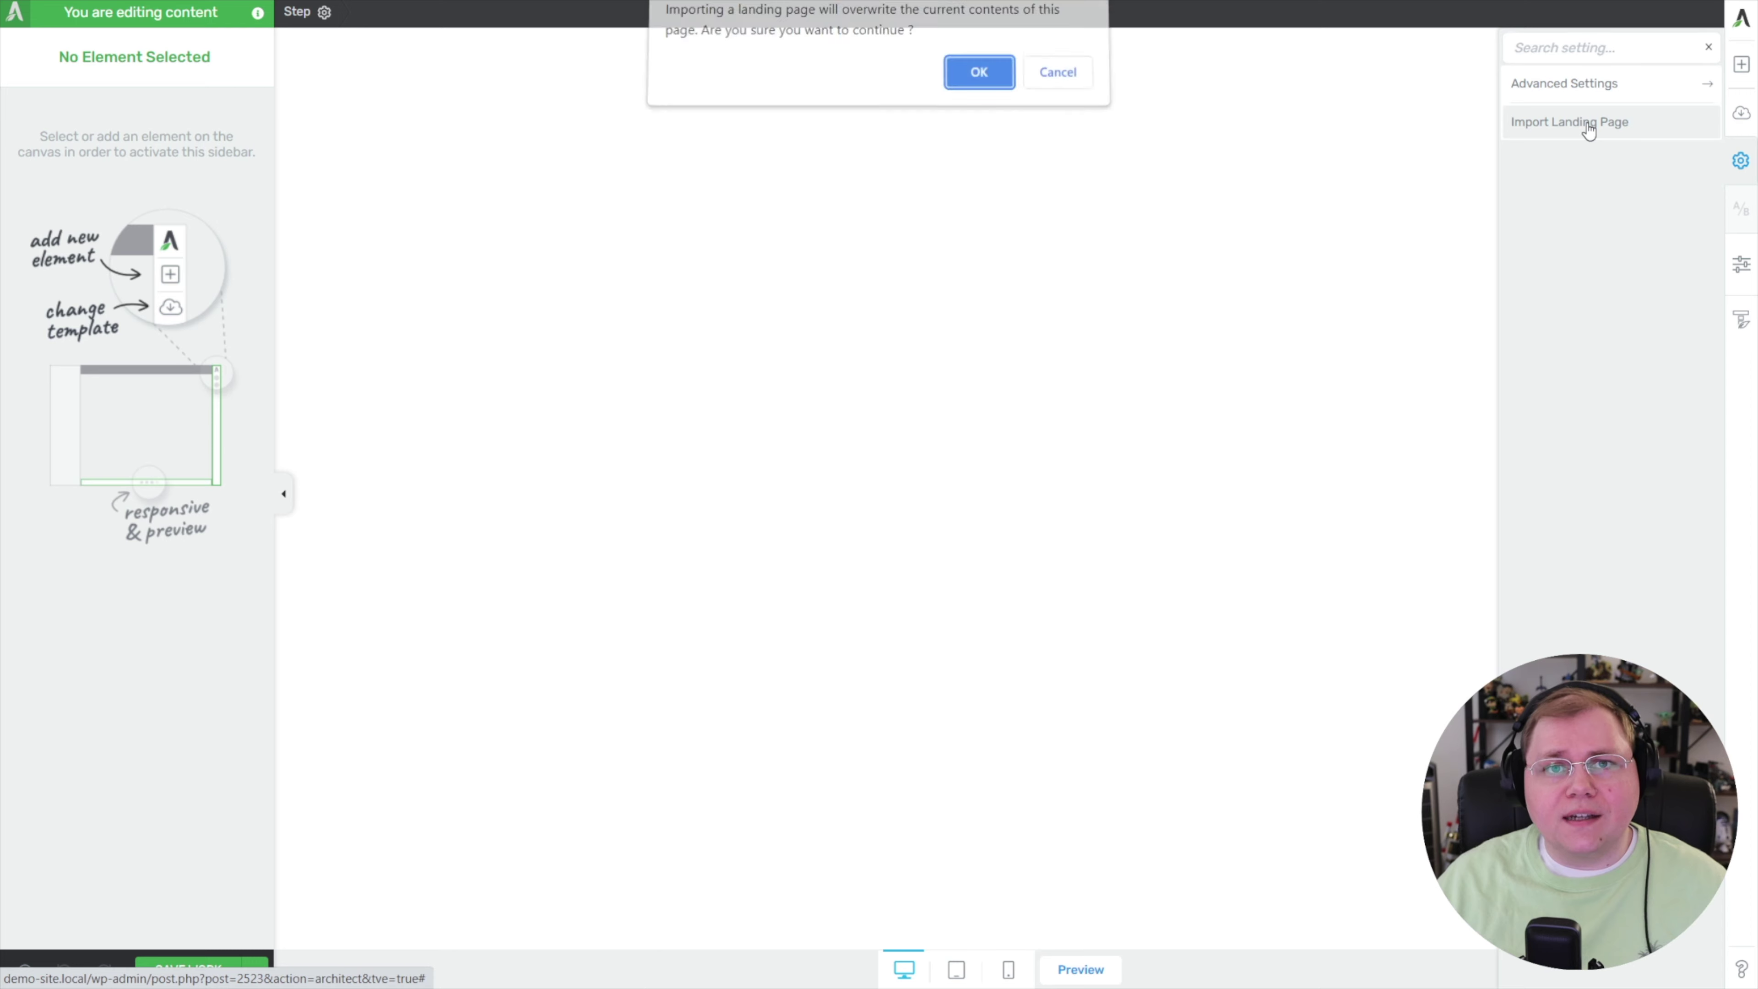
pyautogui.click(983, 81)
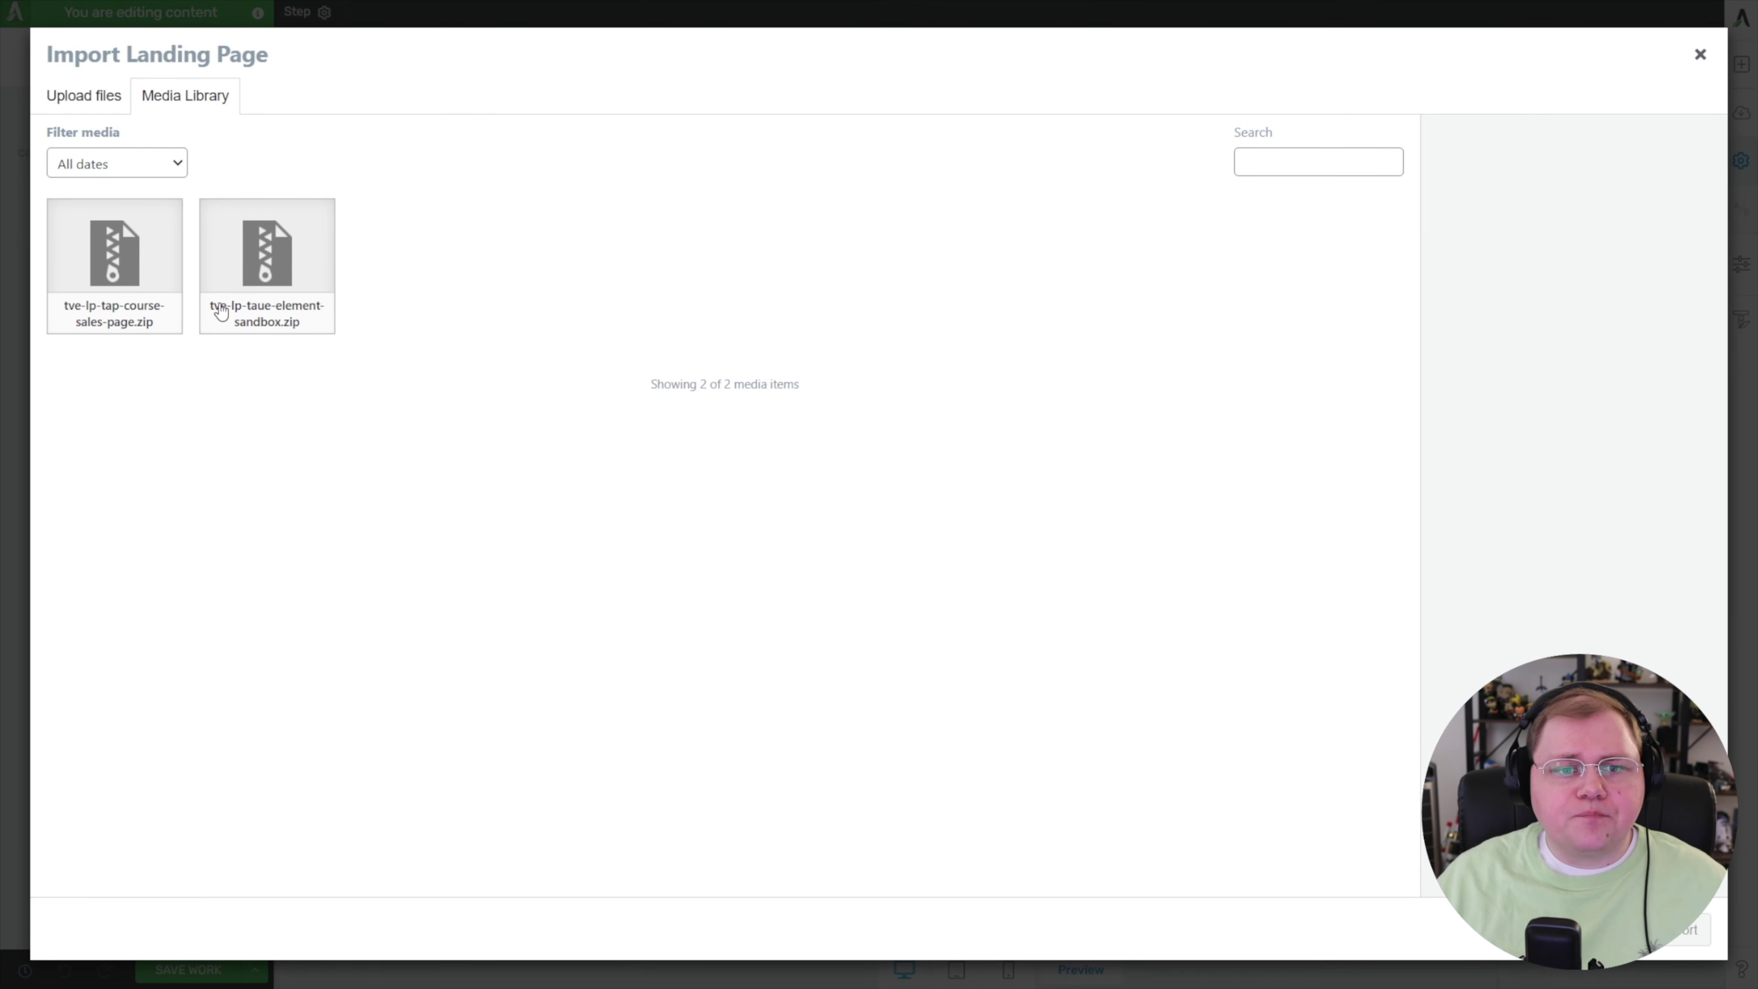
pyautogui.click(147, 256)
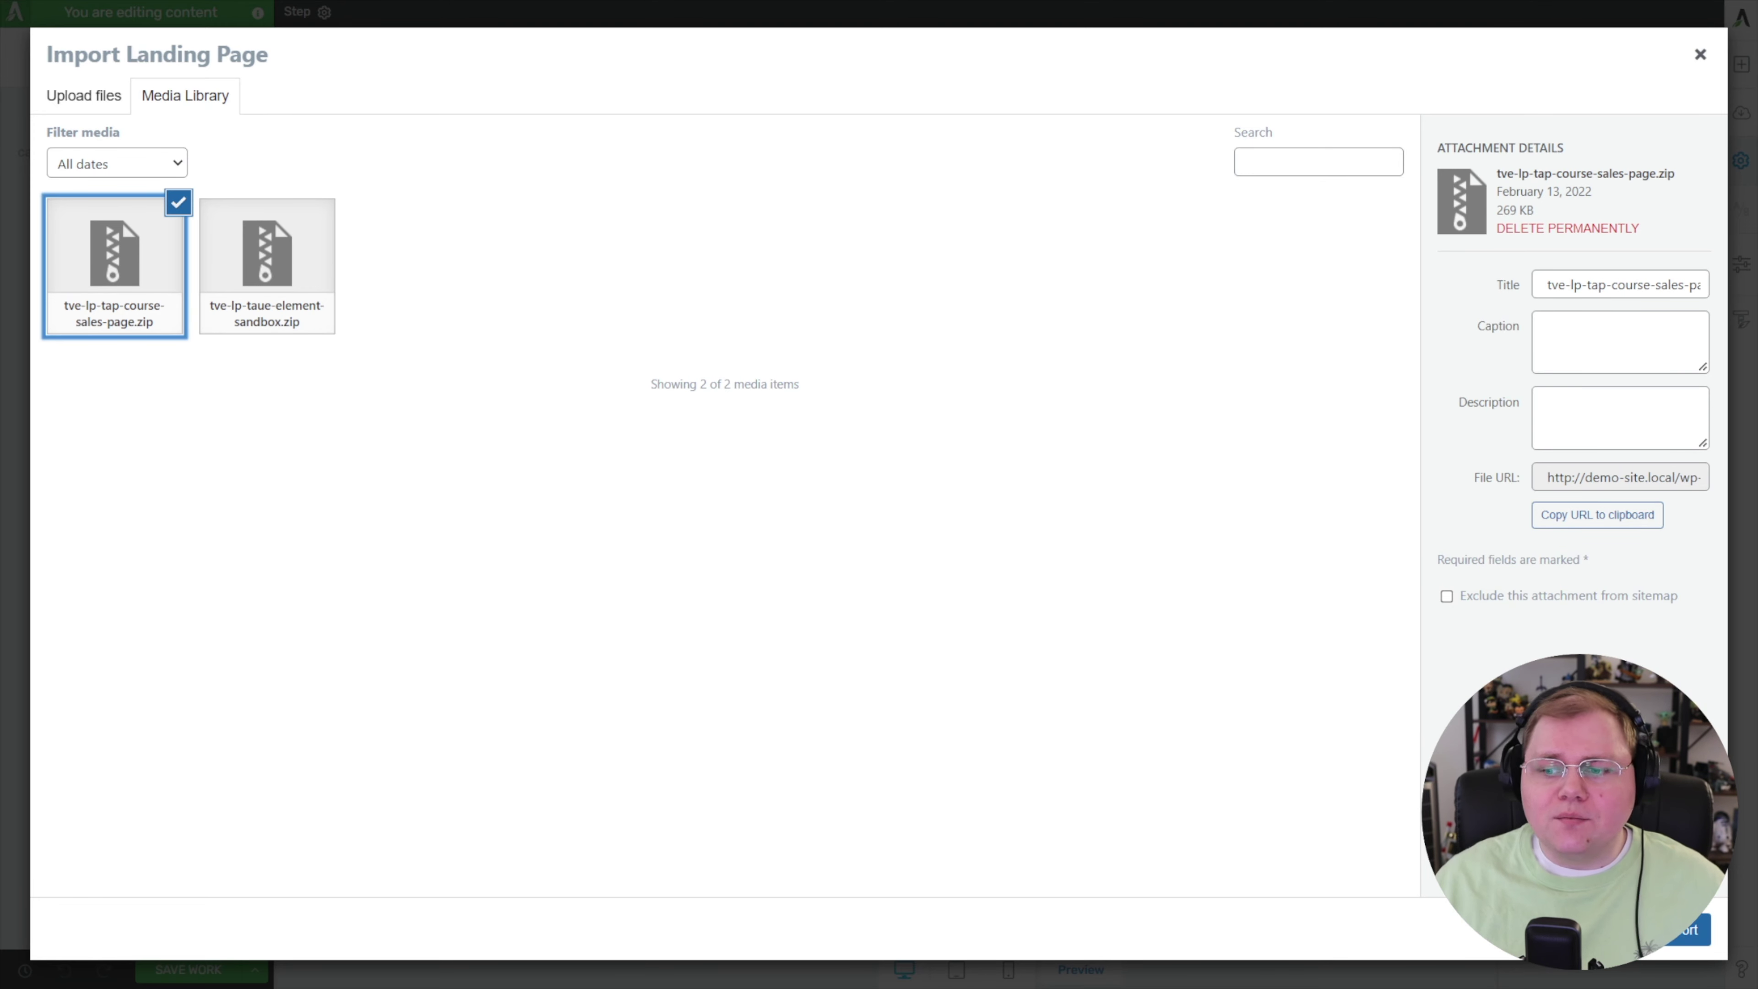
pyautogui.click(1681, 935)
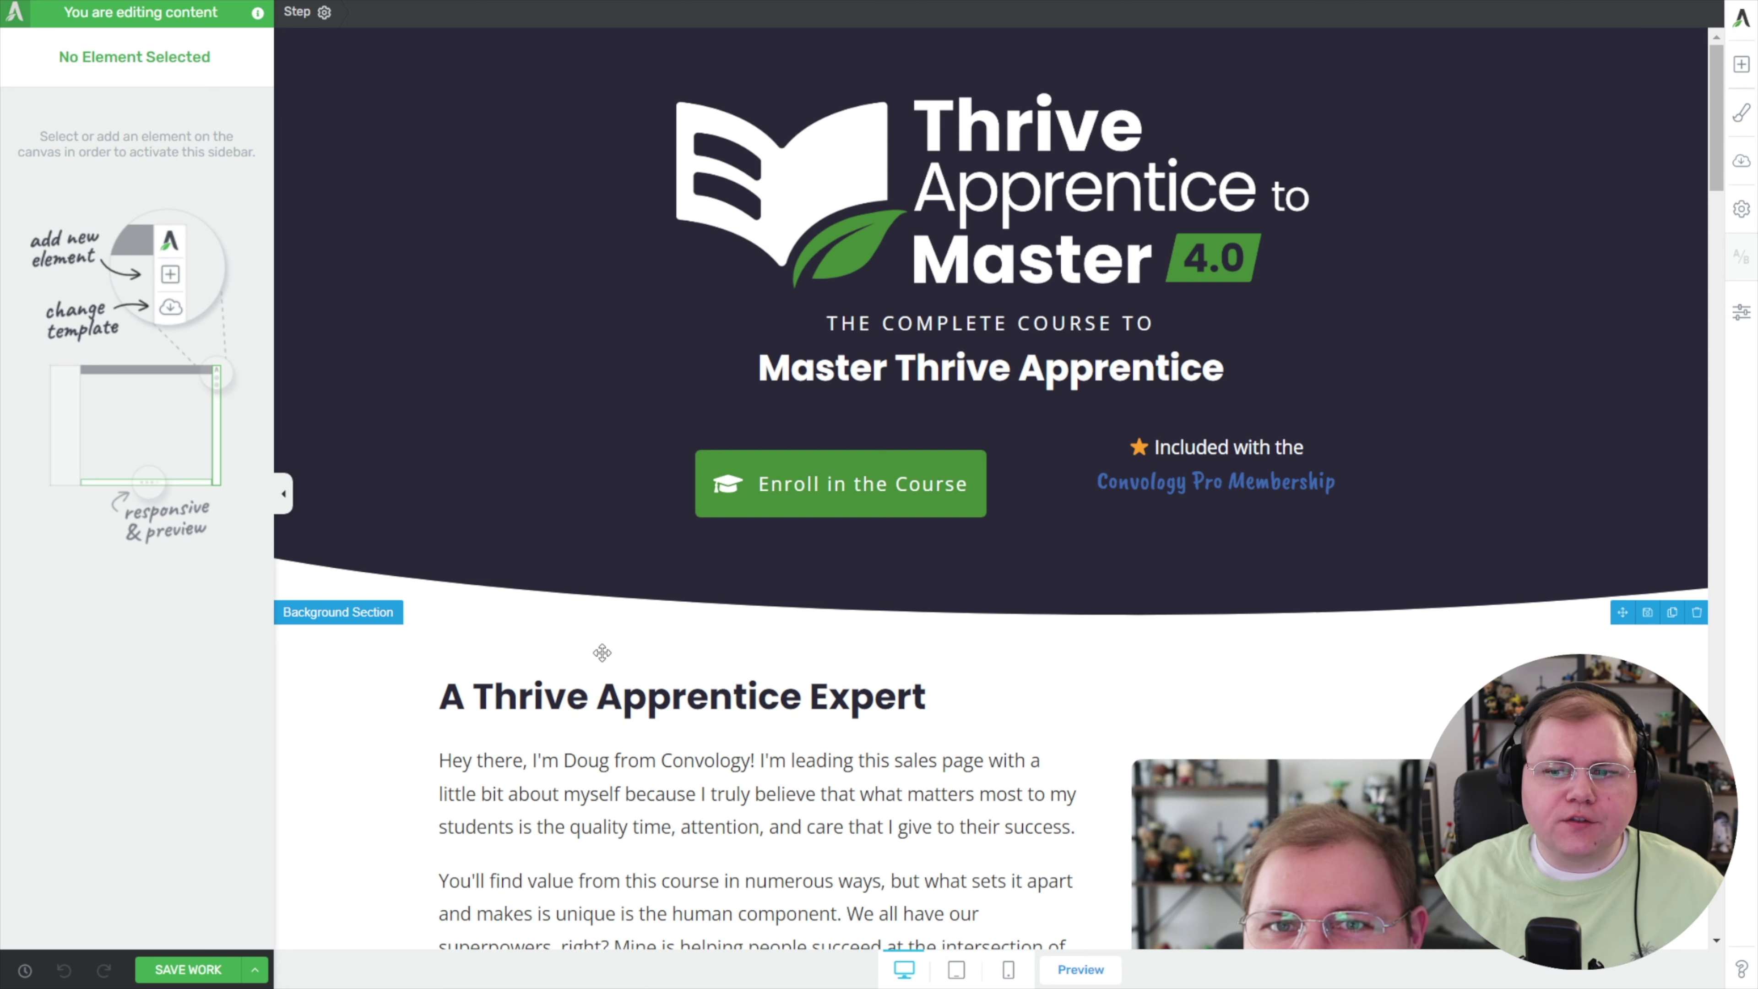
# Scroll through the Thrive Architect sales page sections and select the hero's background section
pyautogui.scroll(-1, 589, 416)
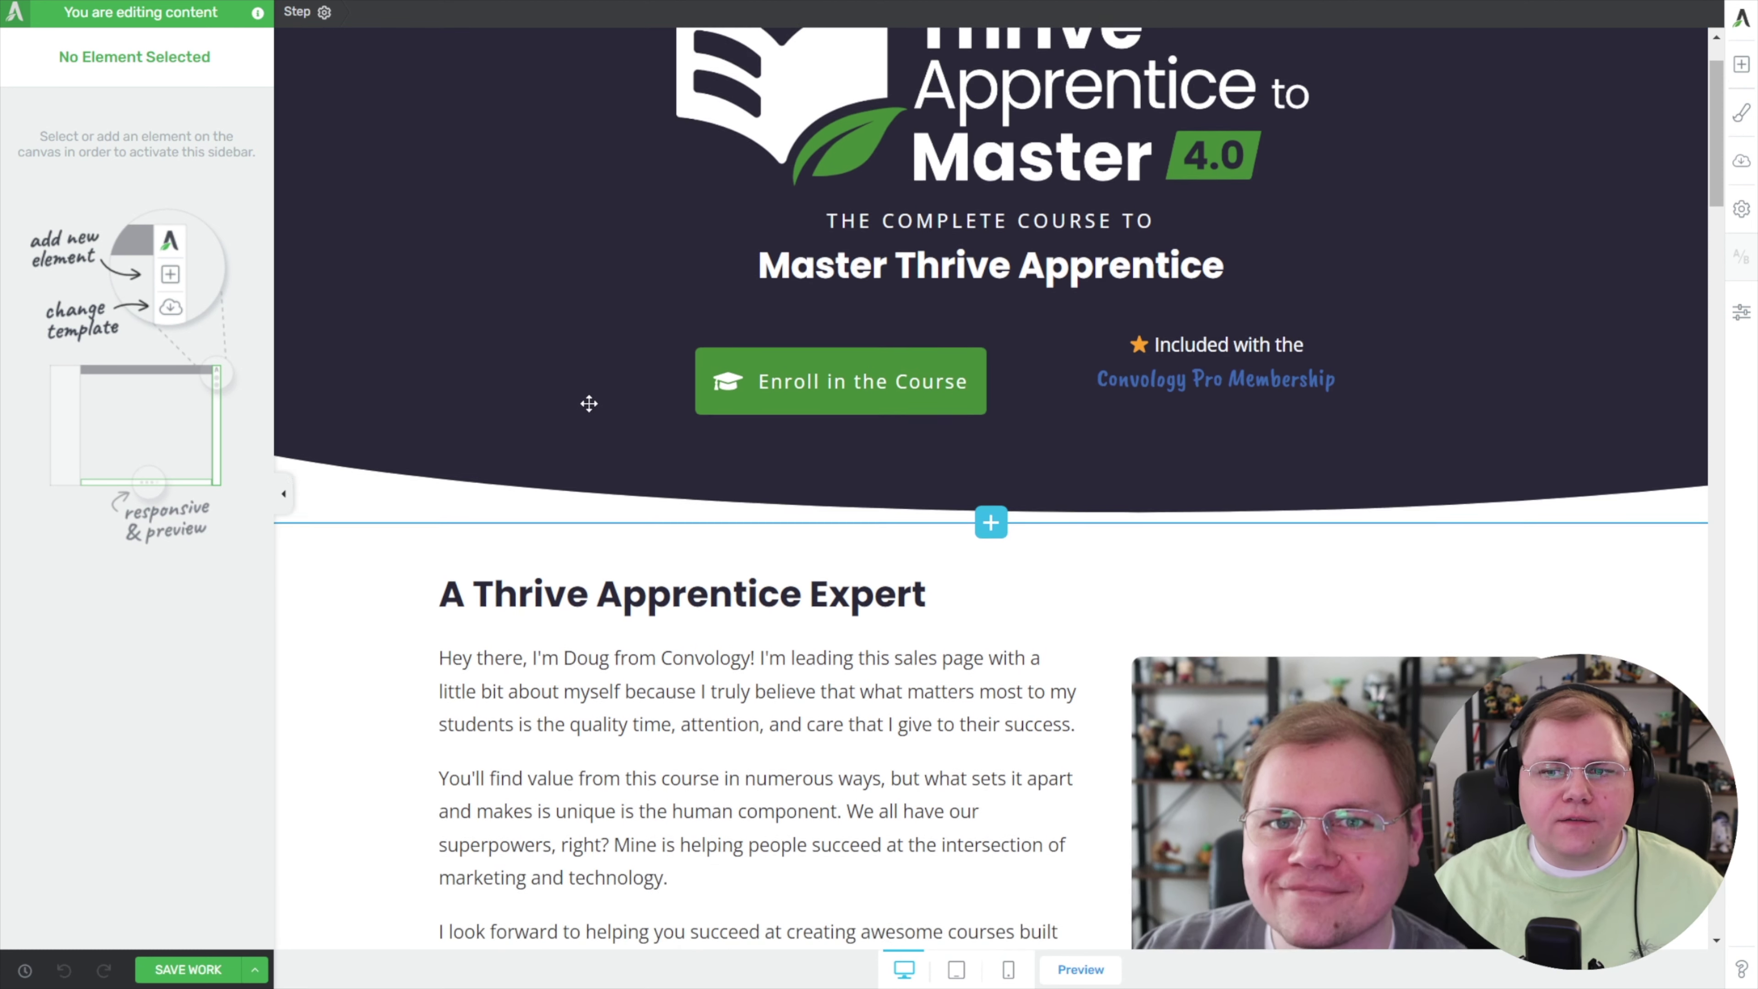
pyautogui.scroll(-3, 589, 404)
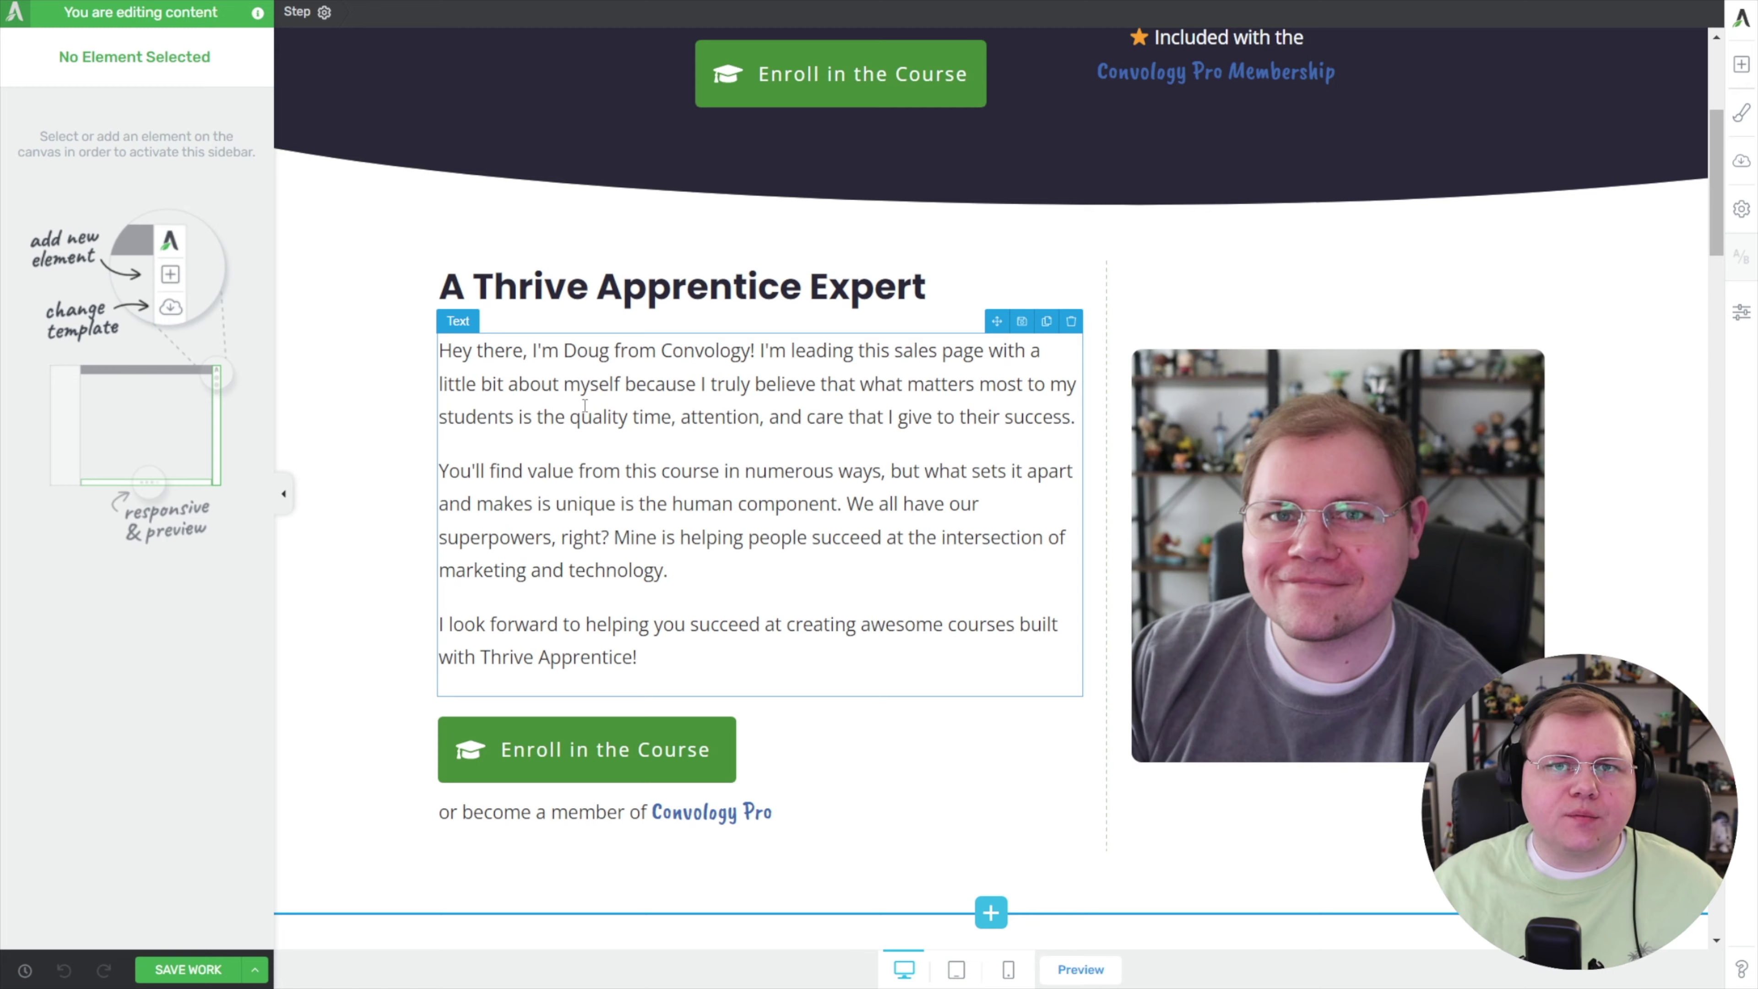
pyautogui.scroll(-4, 593, 416)
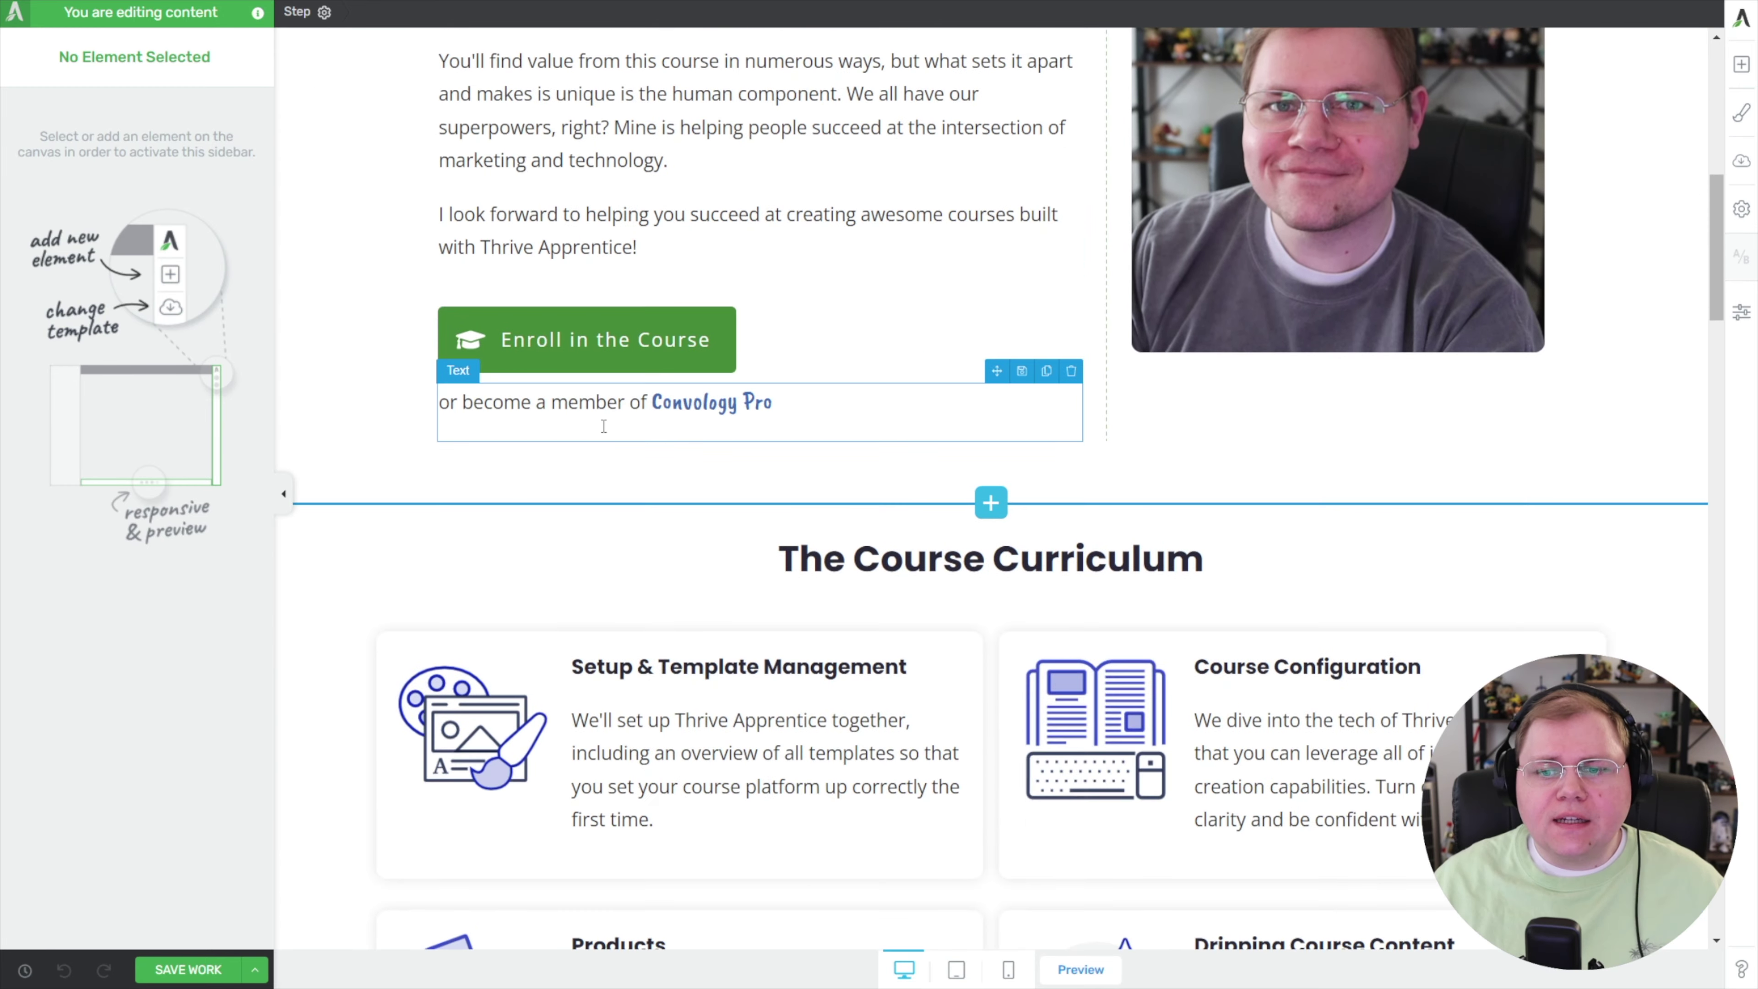
pyautogui.scroll(-20, 527, 471)
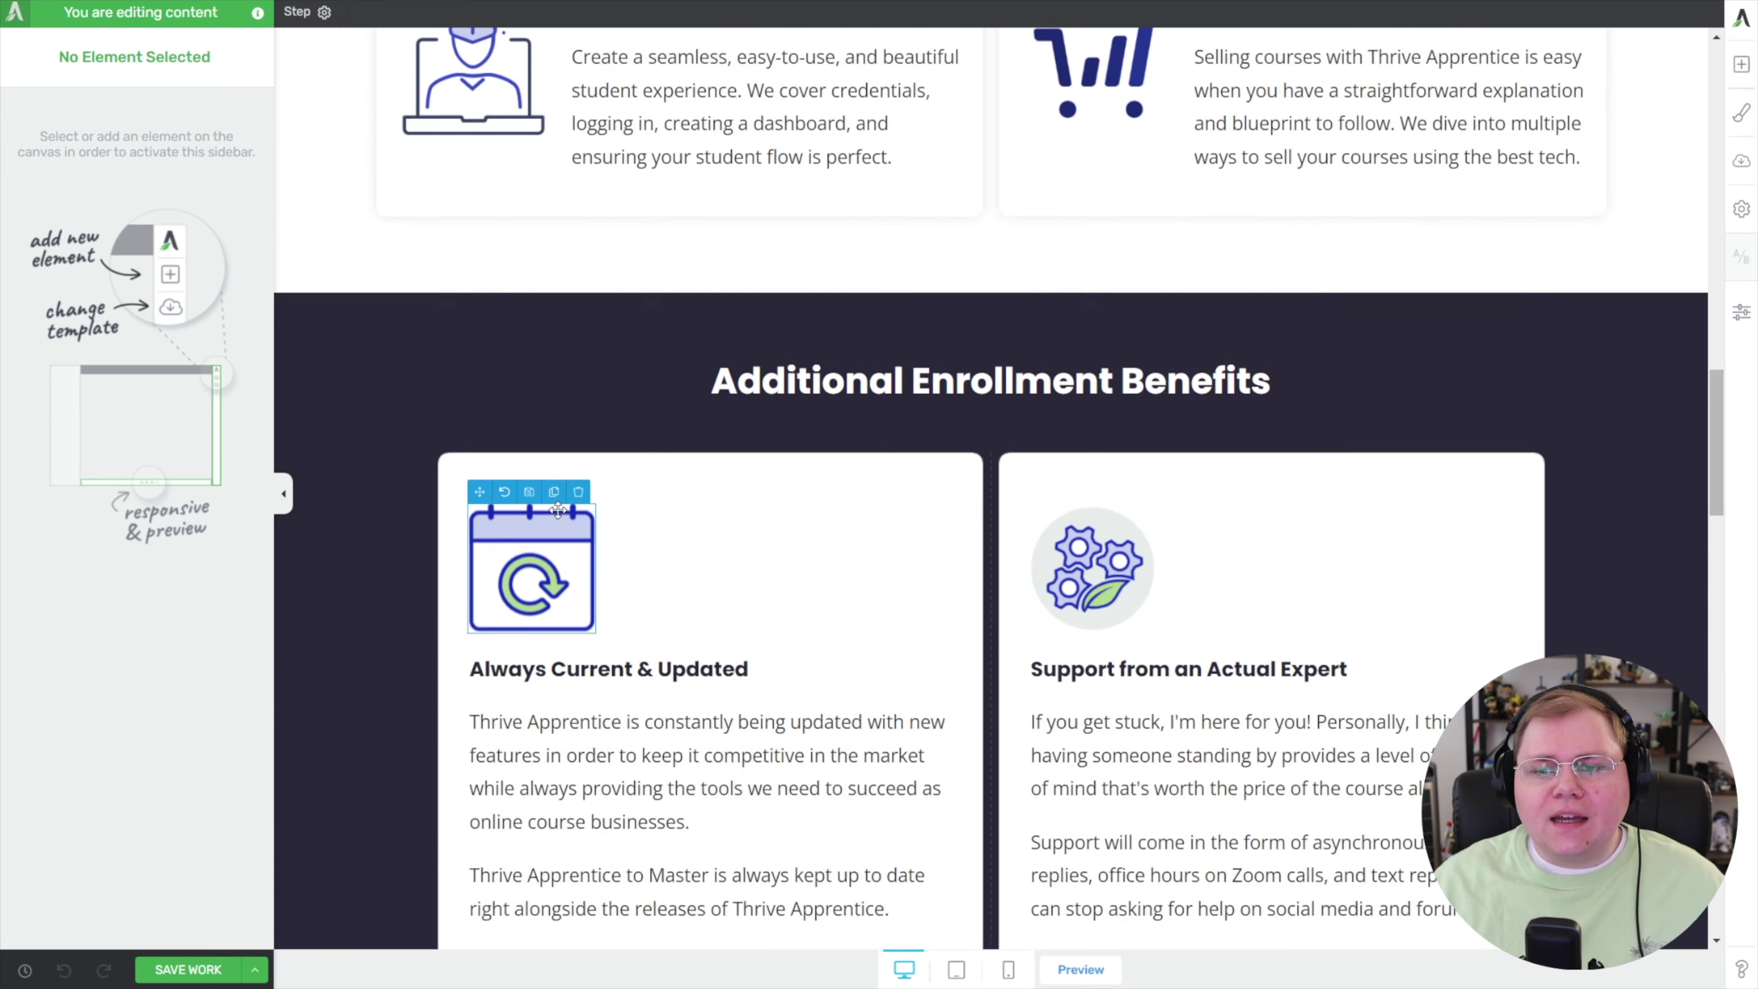
pyautogui.scroll(-8, 529, 511)
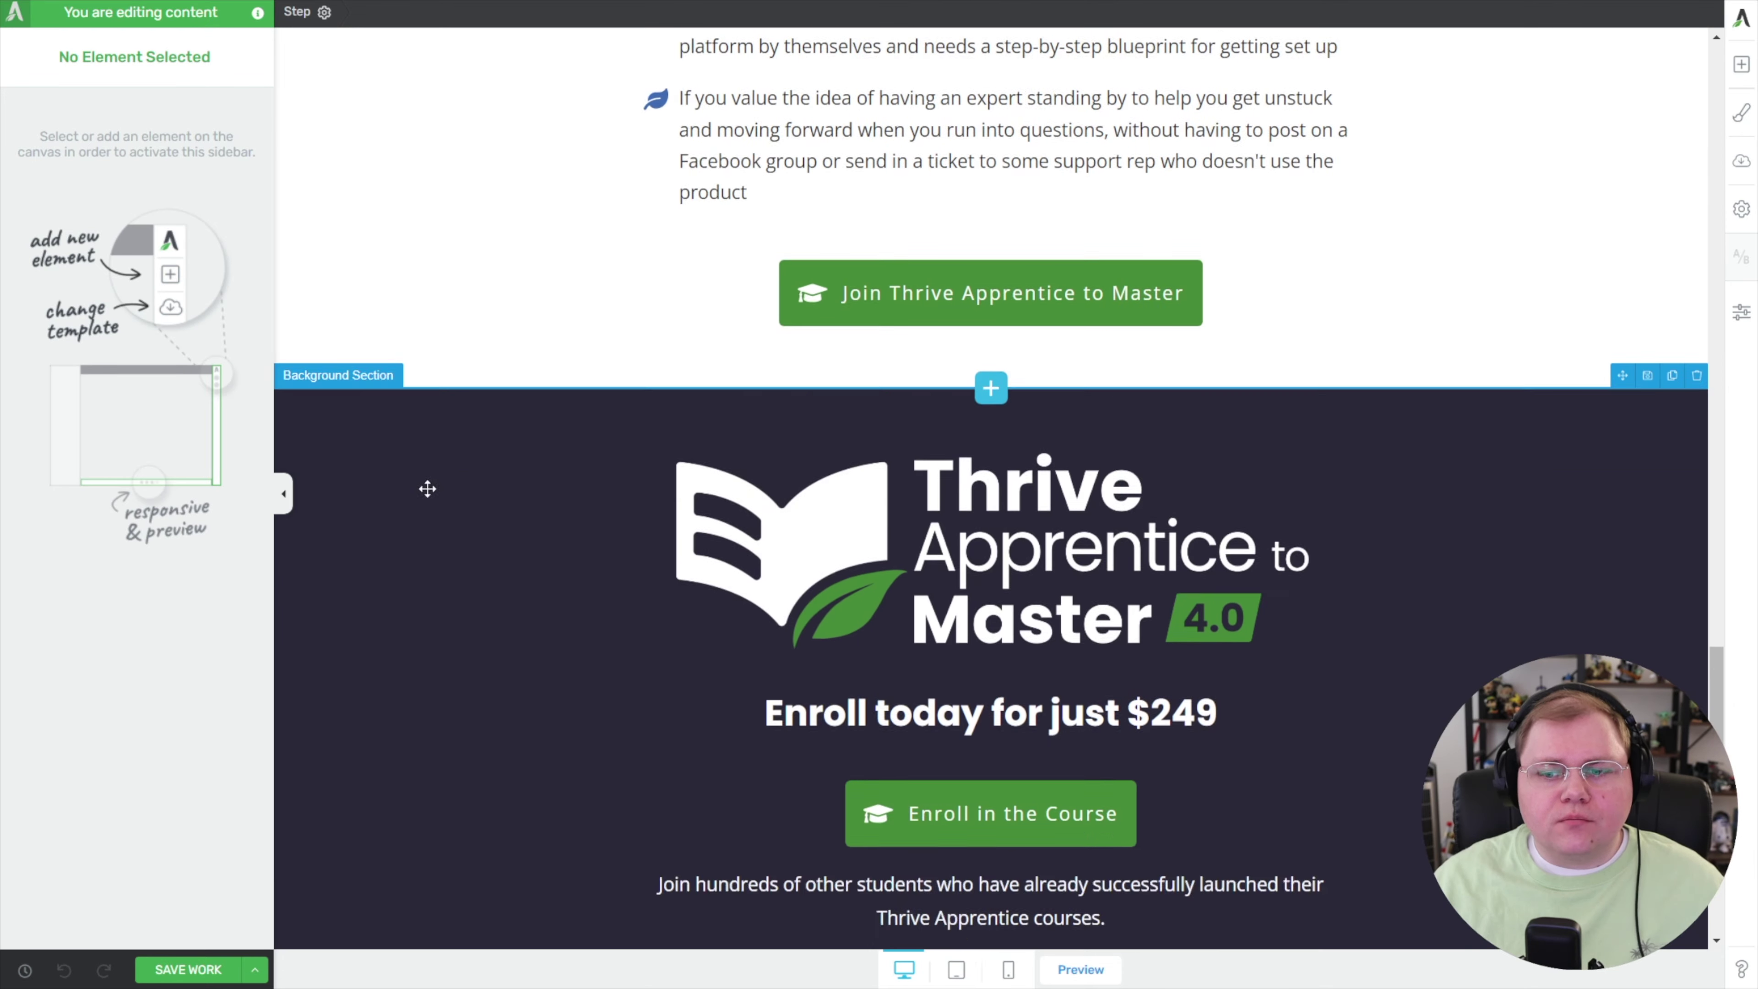
pyautogui.scroll(6, 452, 485)
pyautogui.scroll(20, 453, 485)
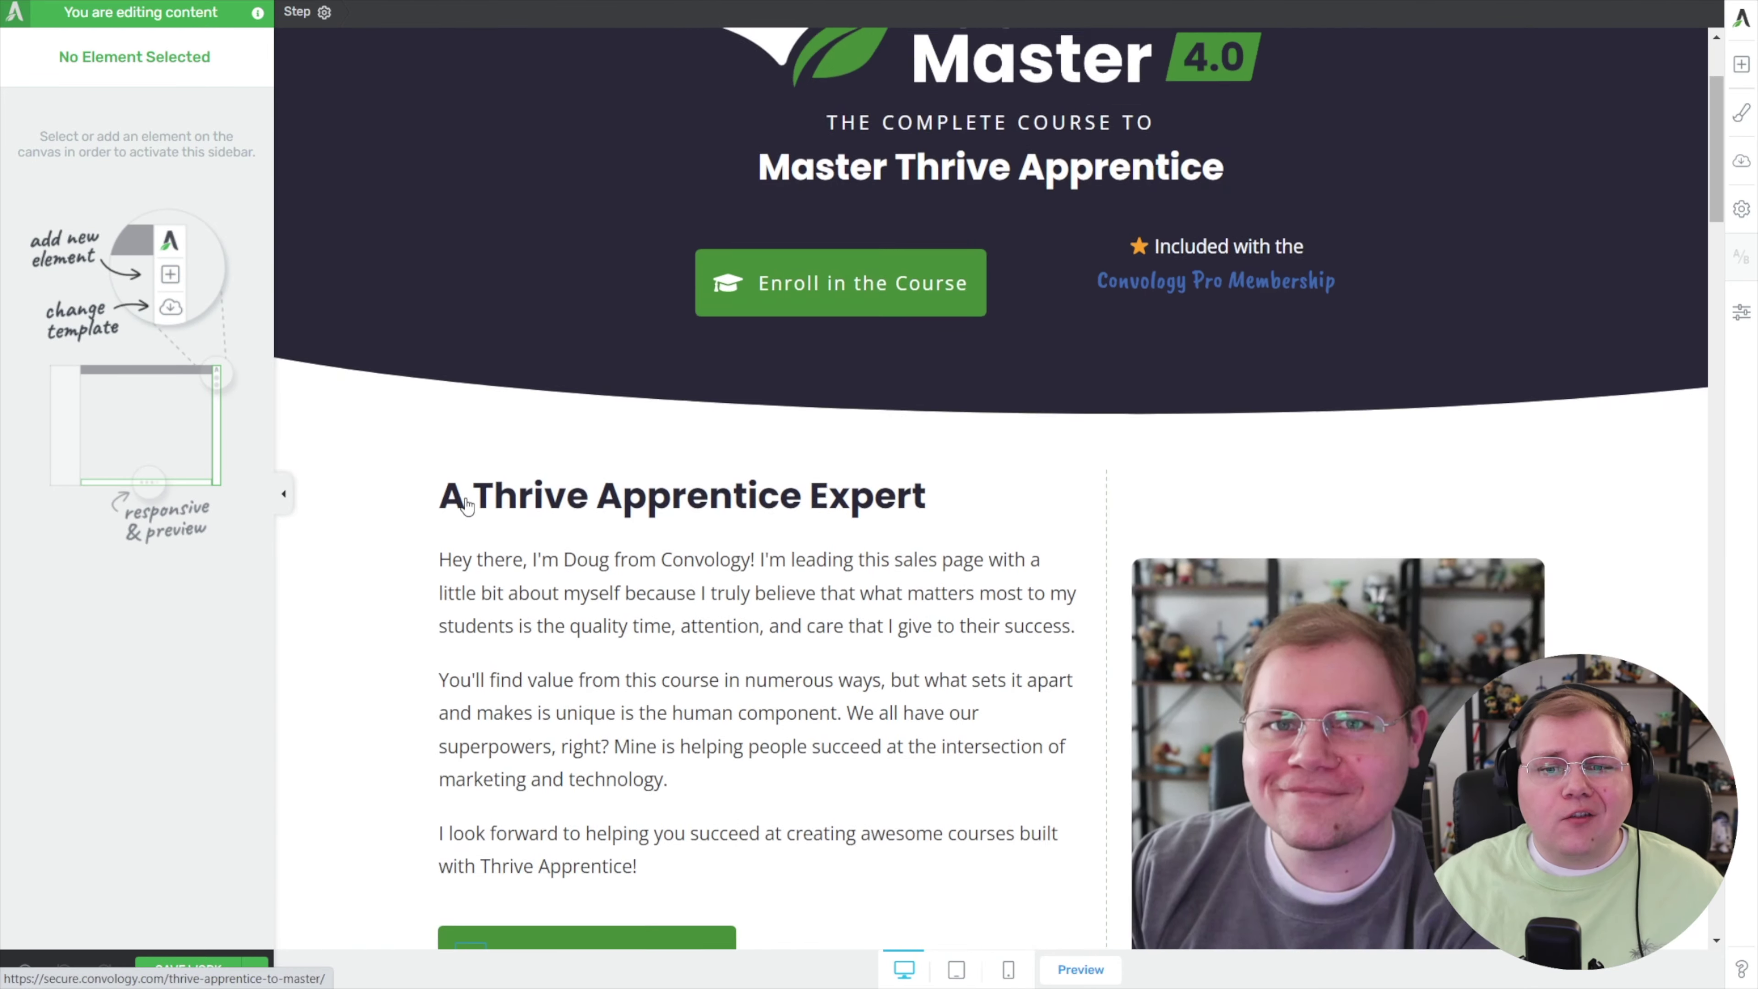
pyautogui.scroll(2, 467, 505)
pyautogui.click(568, 377)
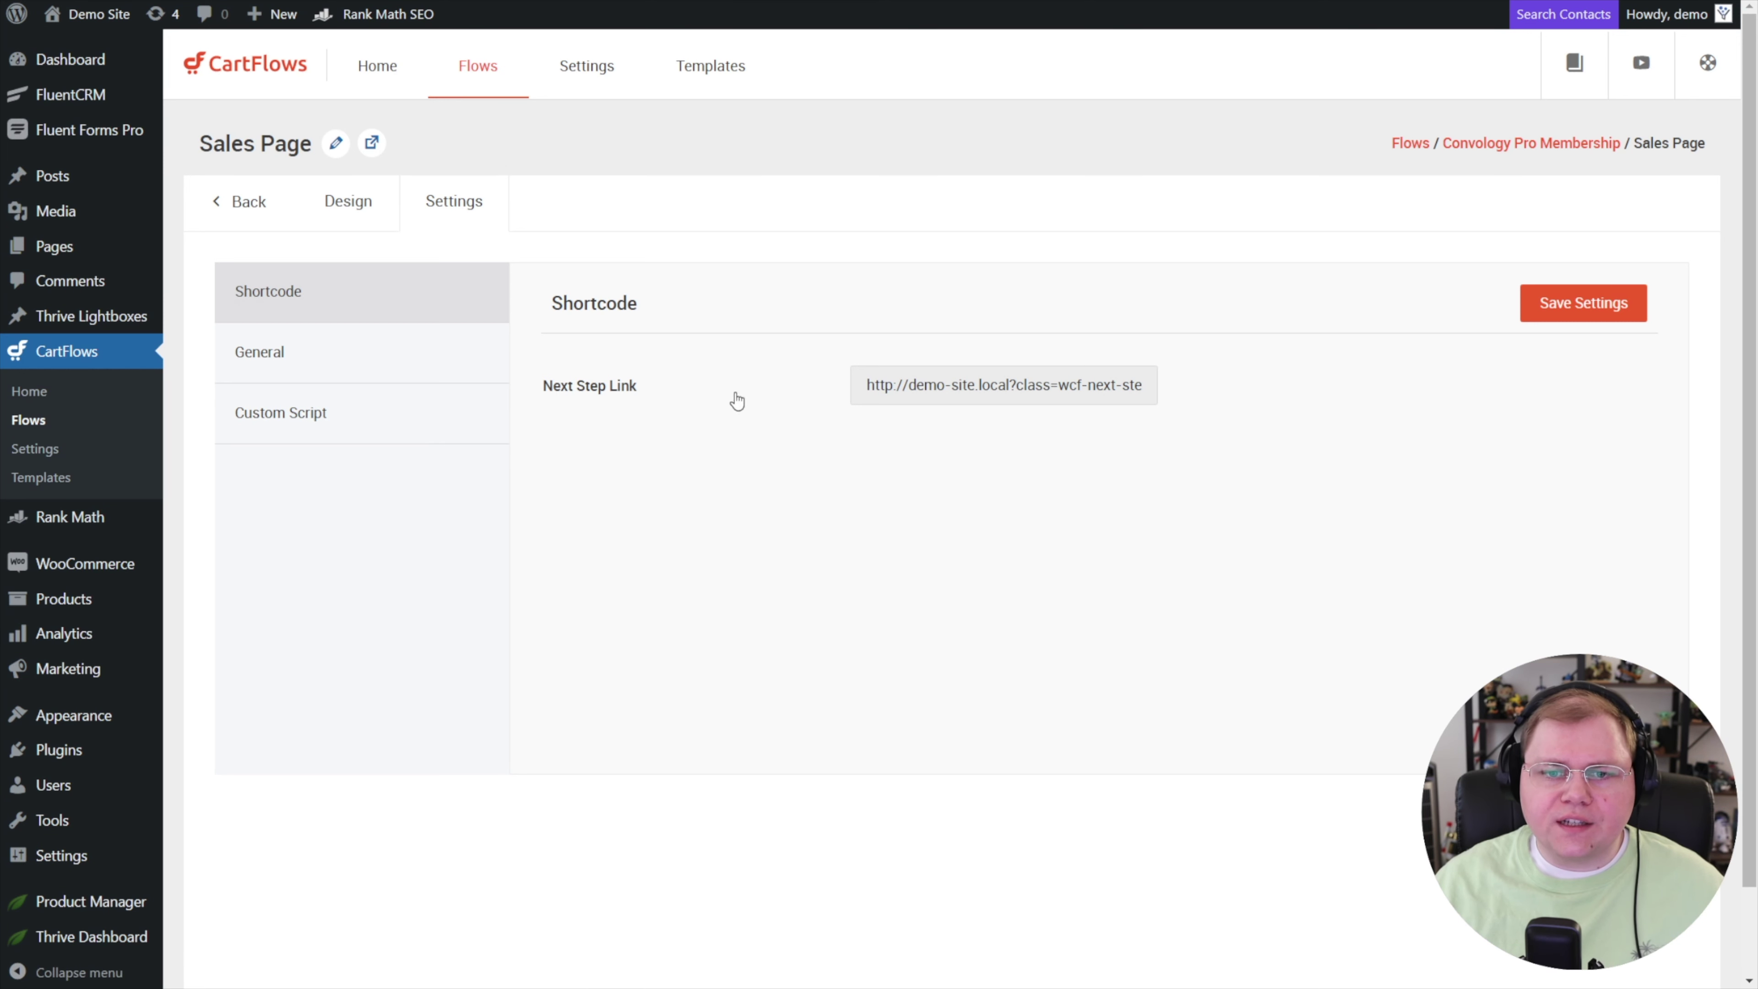
# Paste the copied Next Step Link into the Enroll button's target URL and save the sales page
pyautogui.moveTo(868, 385); pyautogui.dragTo(1259, 388)
pyautogui.hotkey('ctrl', 'c')
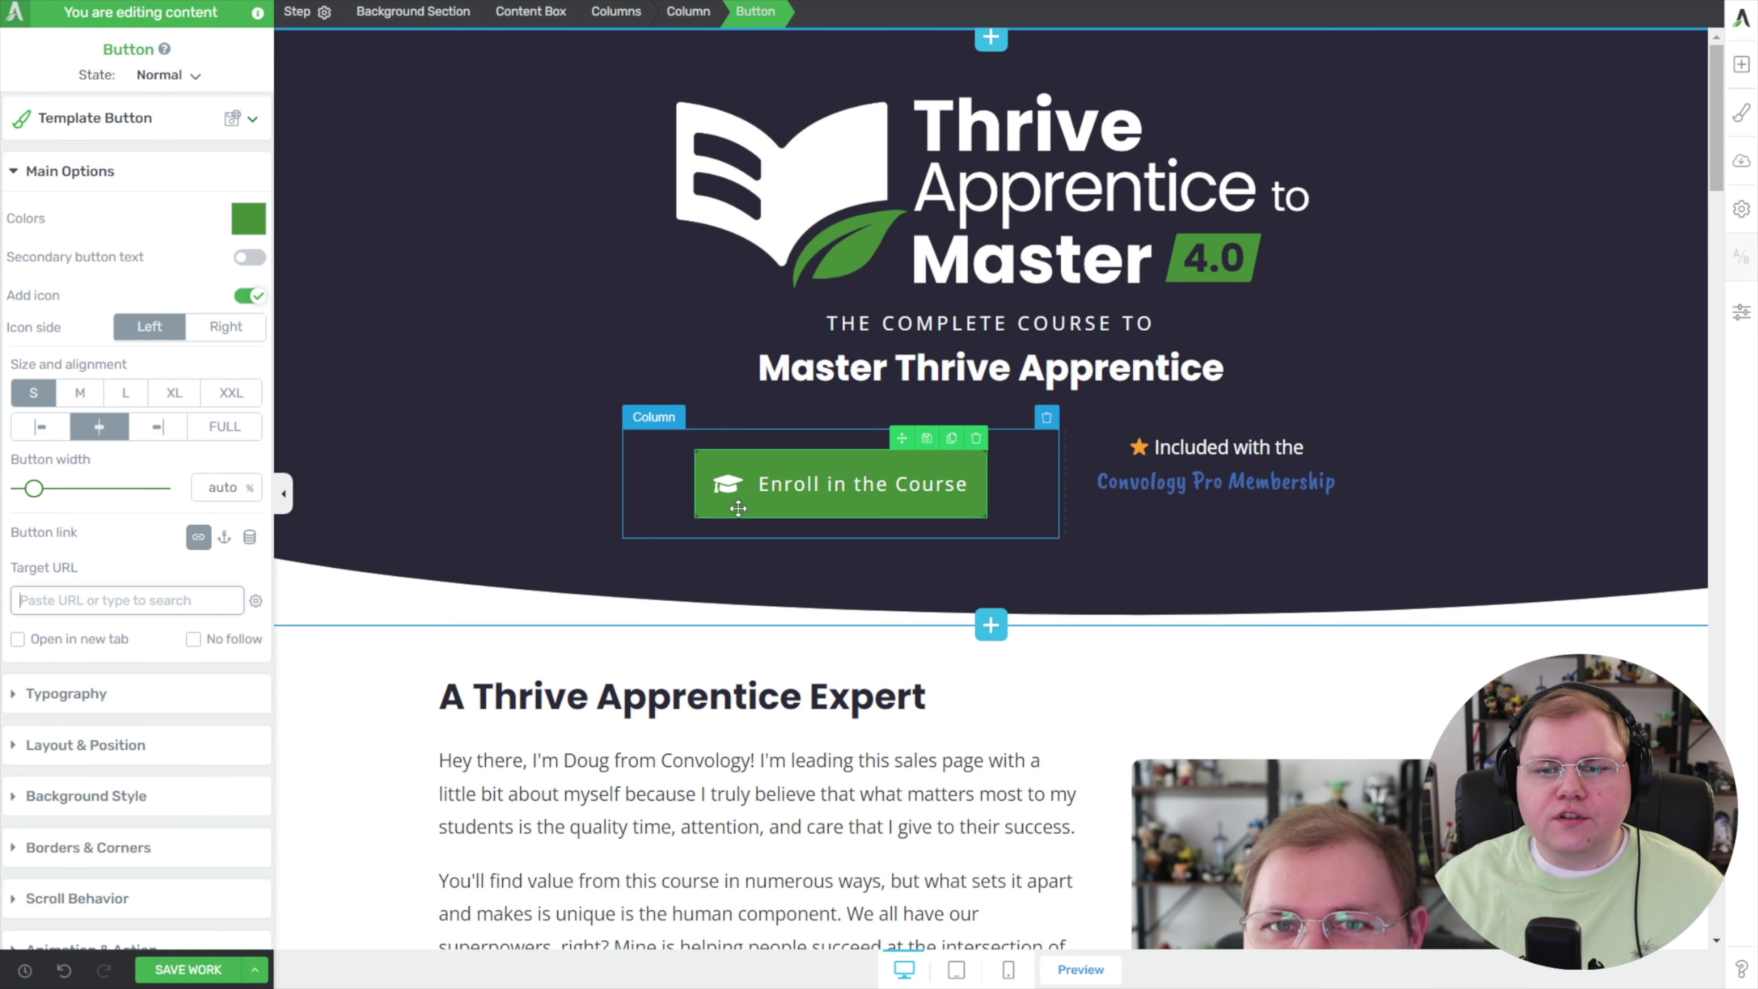
pyautogui.click(125, 600)
pyautogui.hotkey('ctrl', 'v')
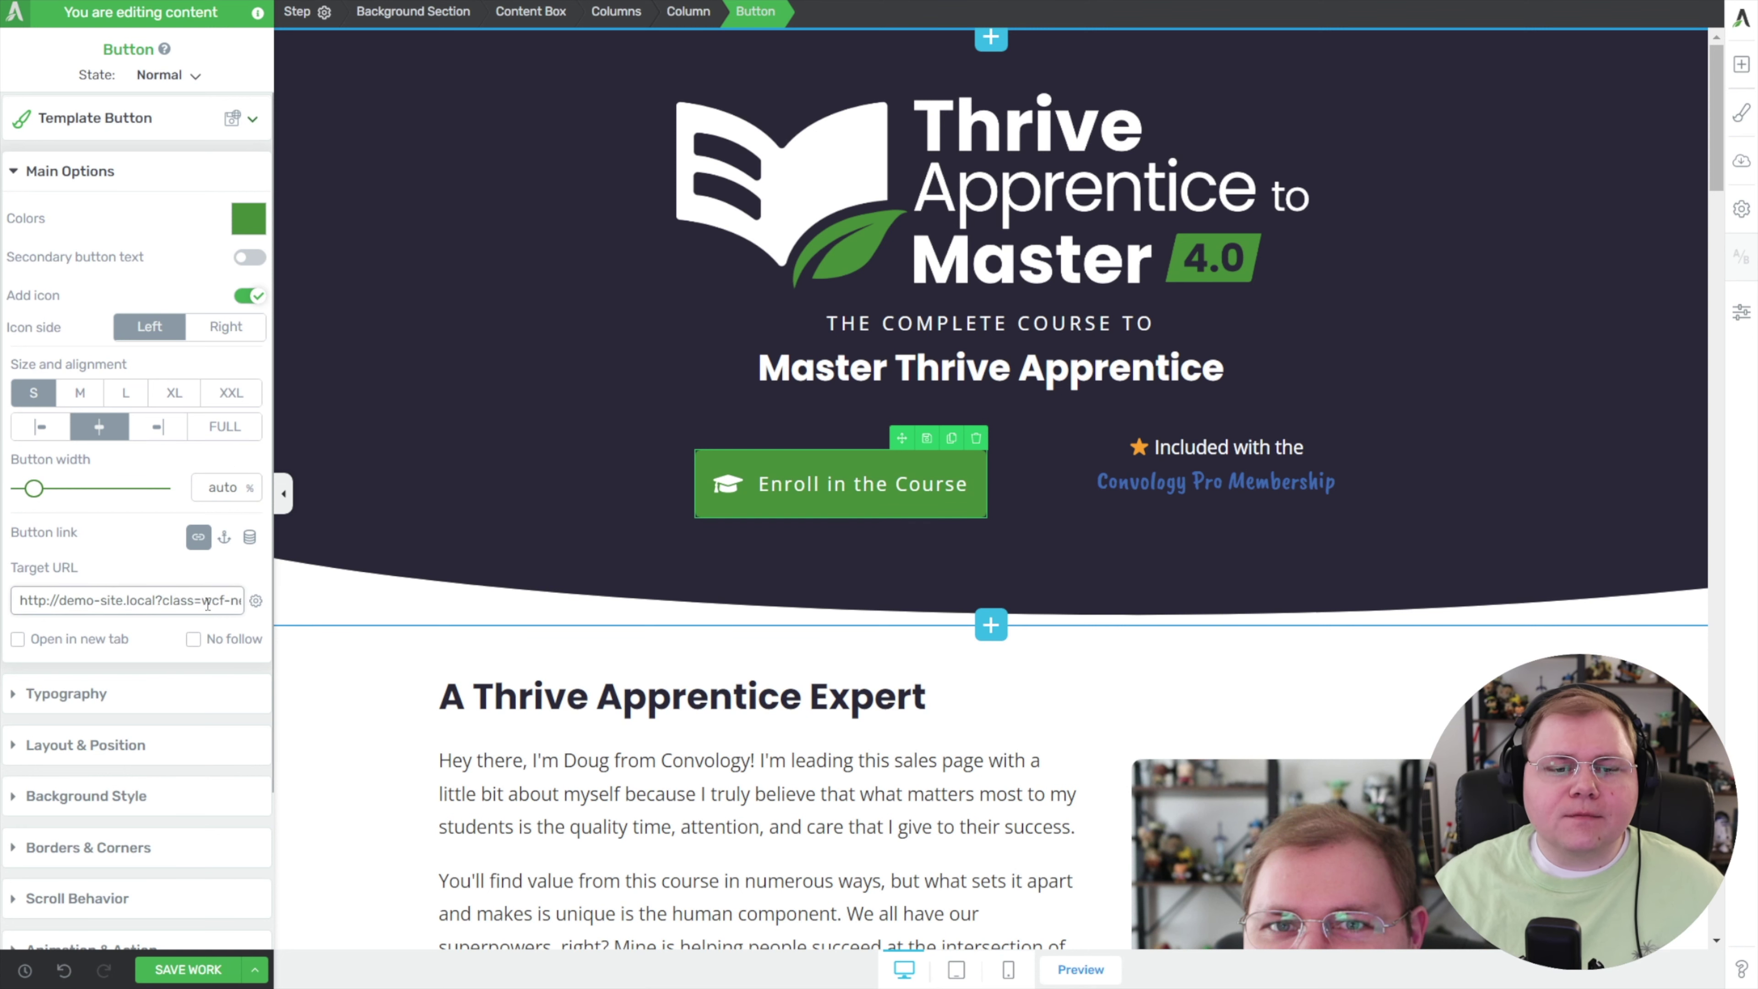
pyautogui.hotkey('ctrl', 's')
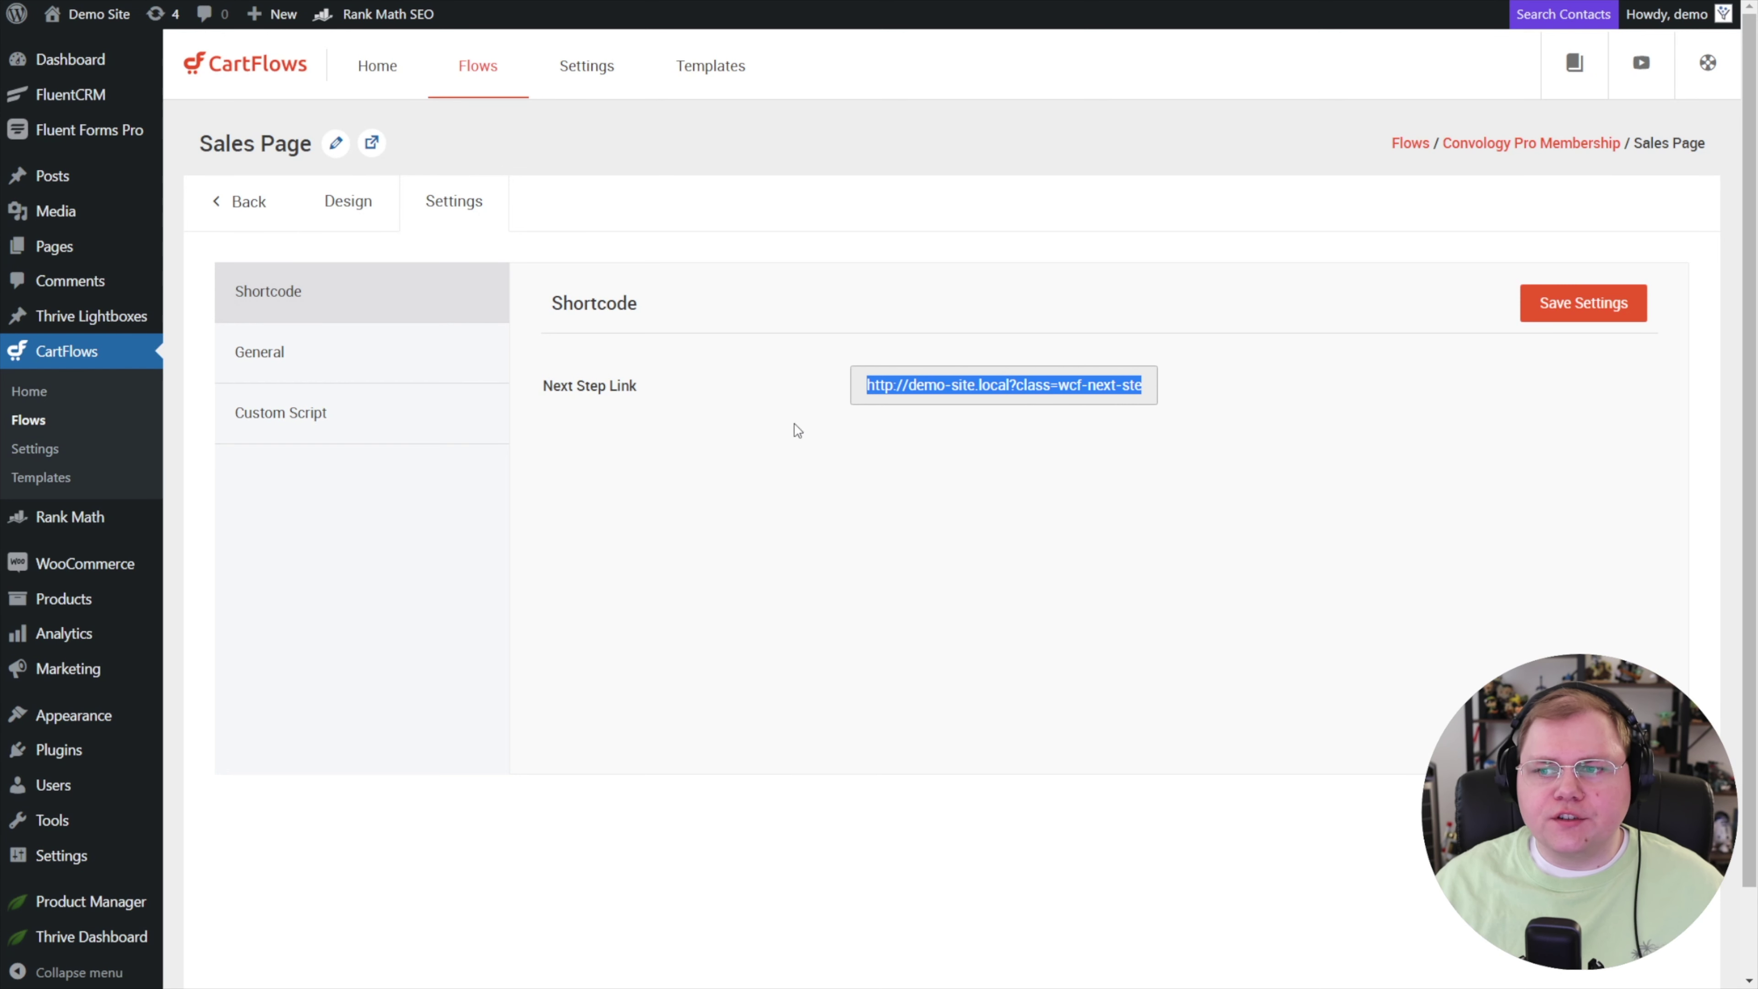
# Open the live sales page and test the Enroll in the Course button
pyautogui.click(350, 216)
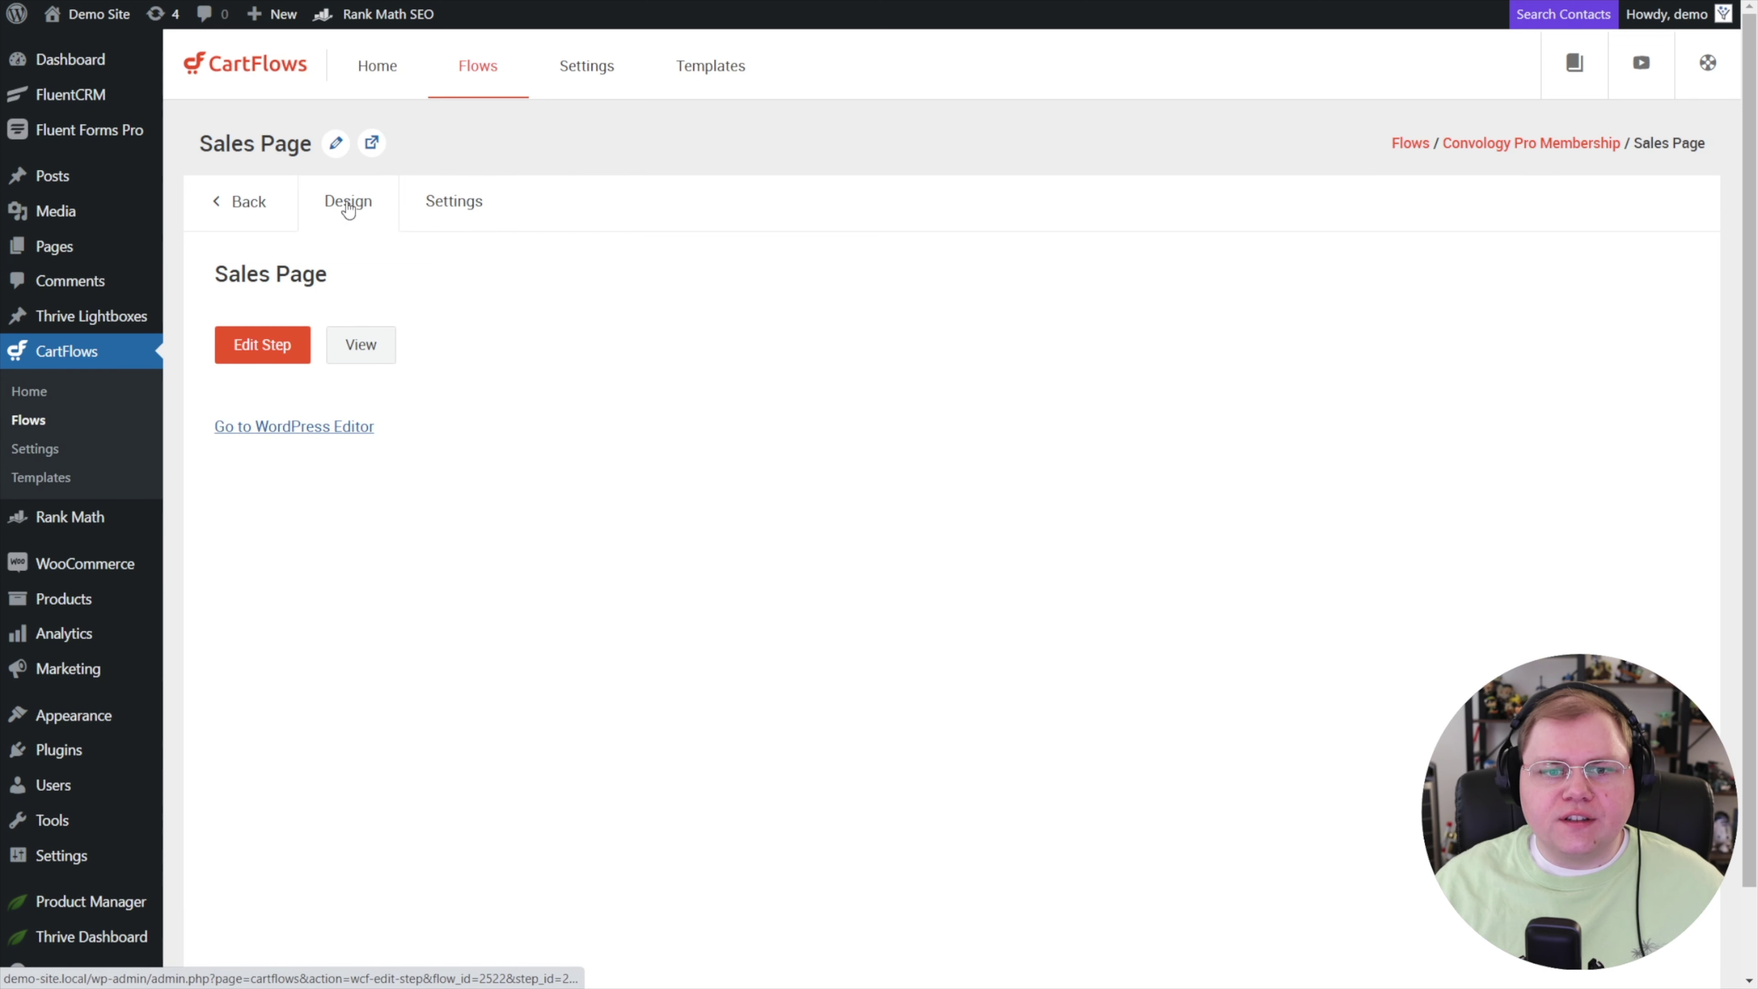
pyautogui.click(375, 348)
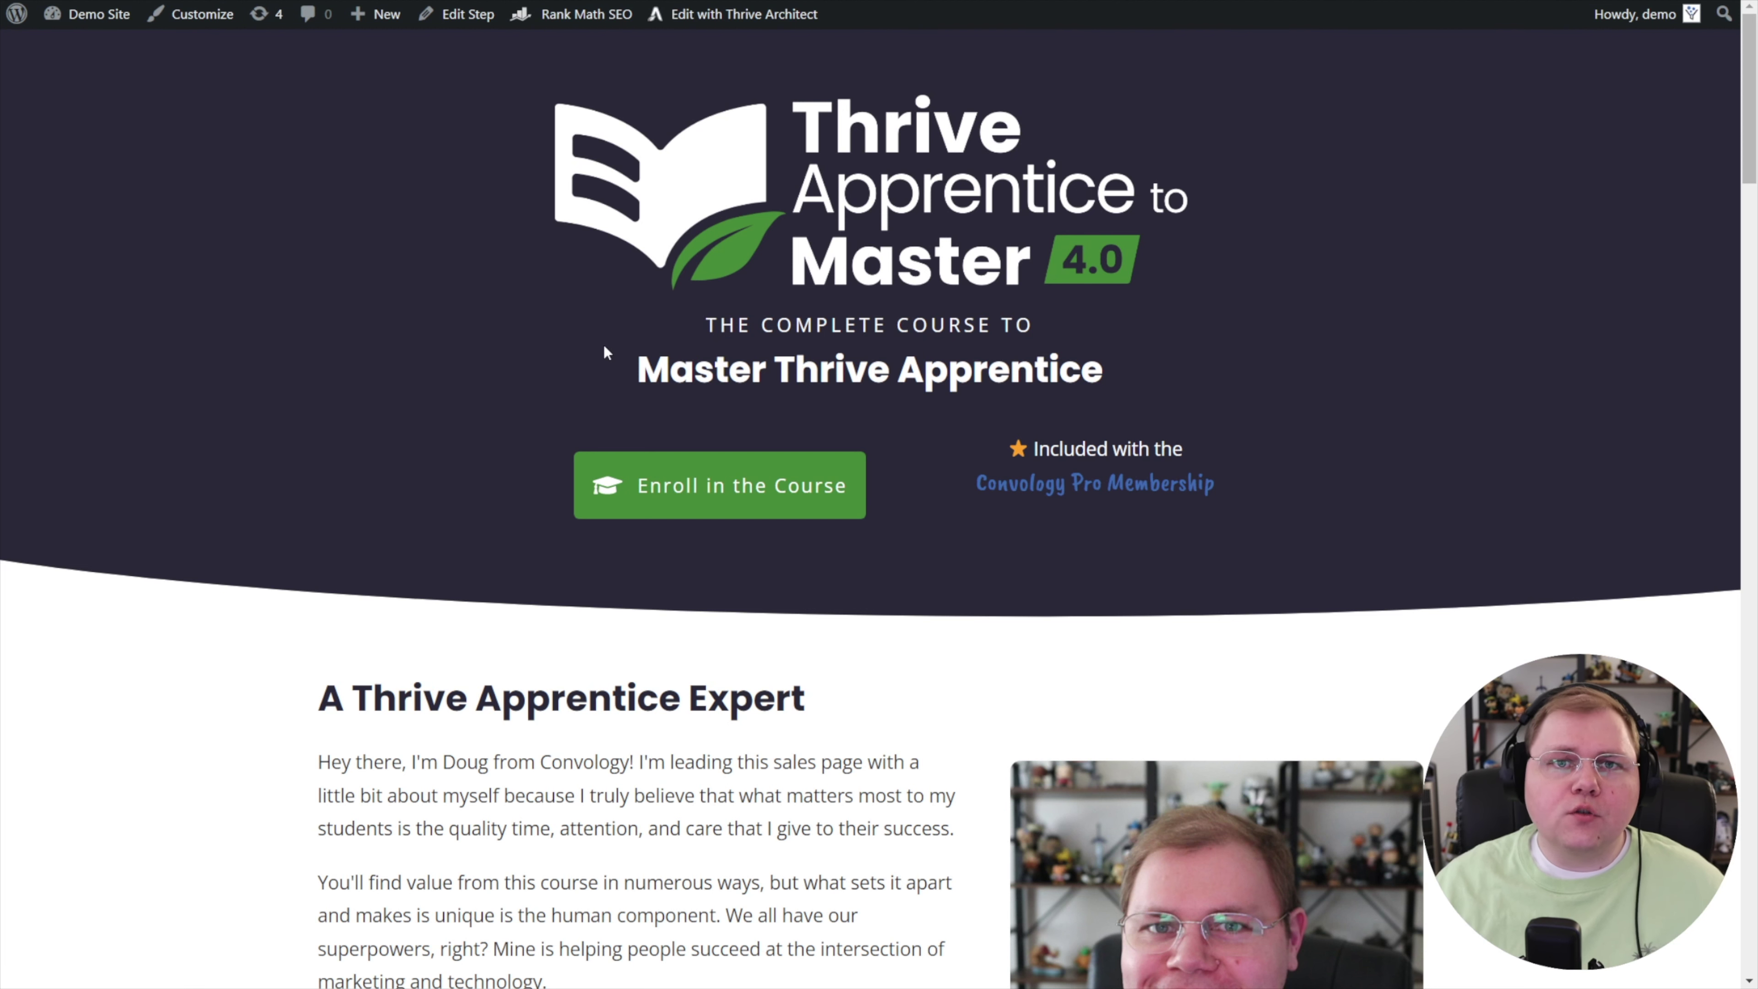
pyautogui.click(697, 493)
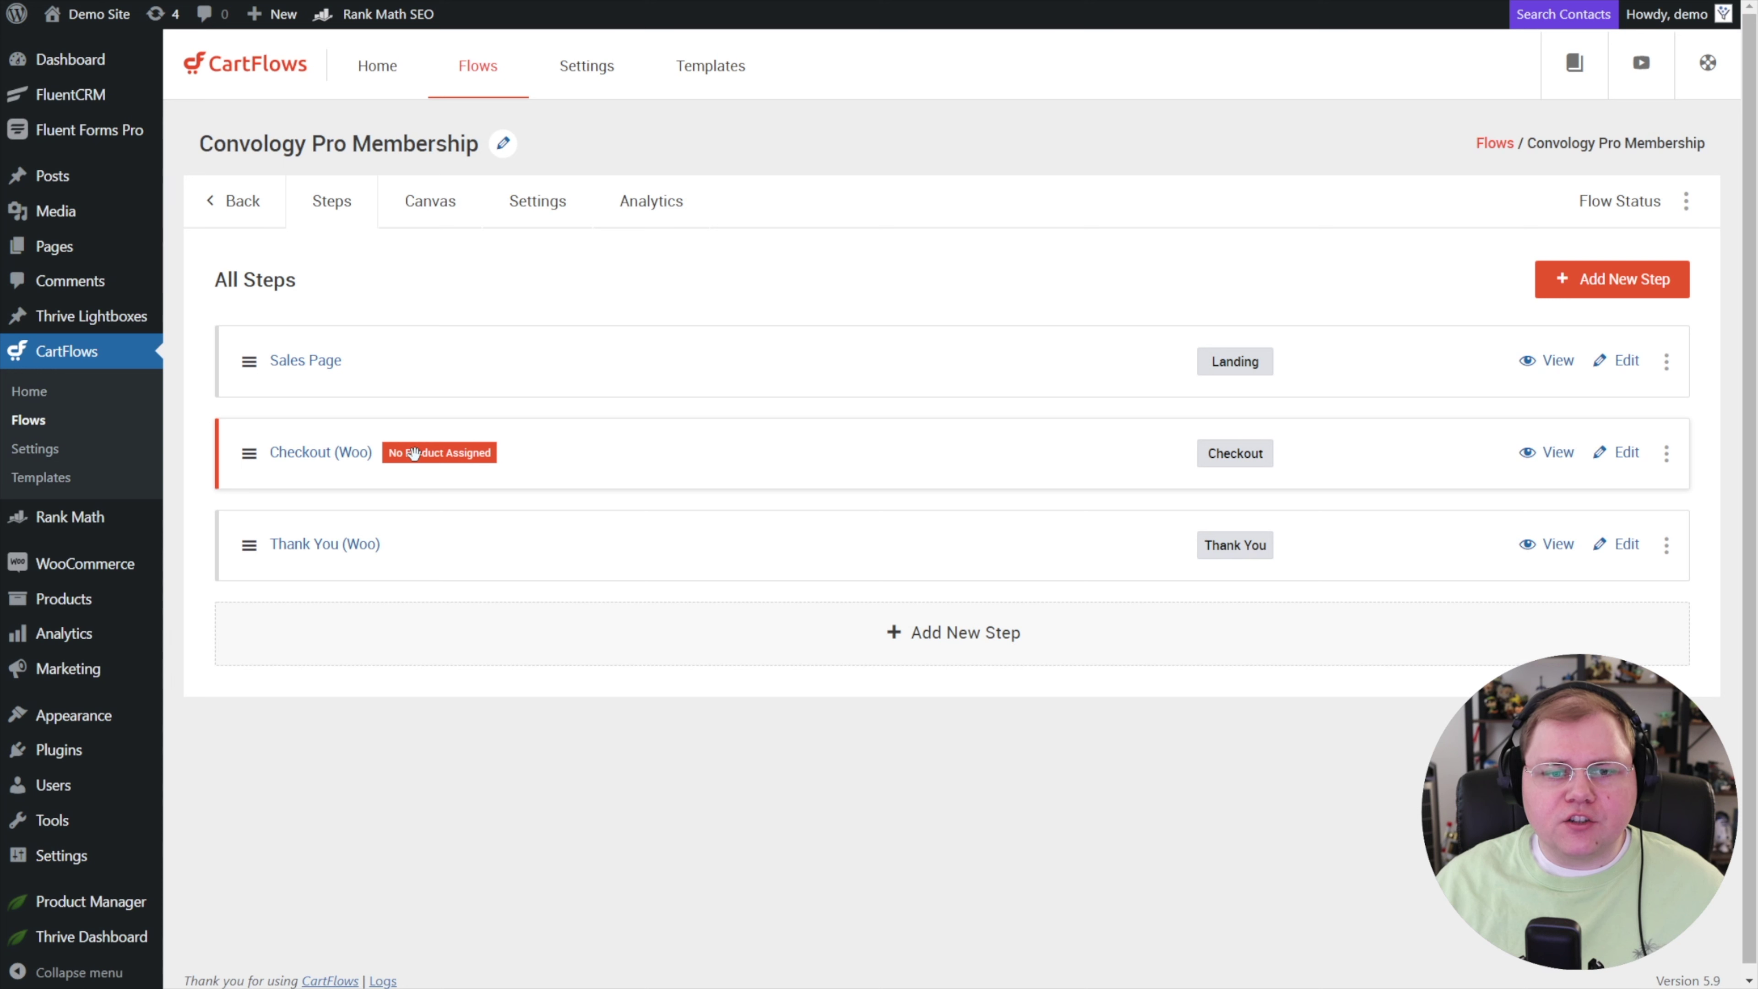
# Rename the Checkout (Woo) step to 'Checkout for Convology Pro' and enable its design settings
pyautogui.click(344, 454)
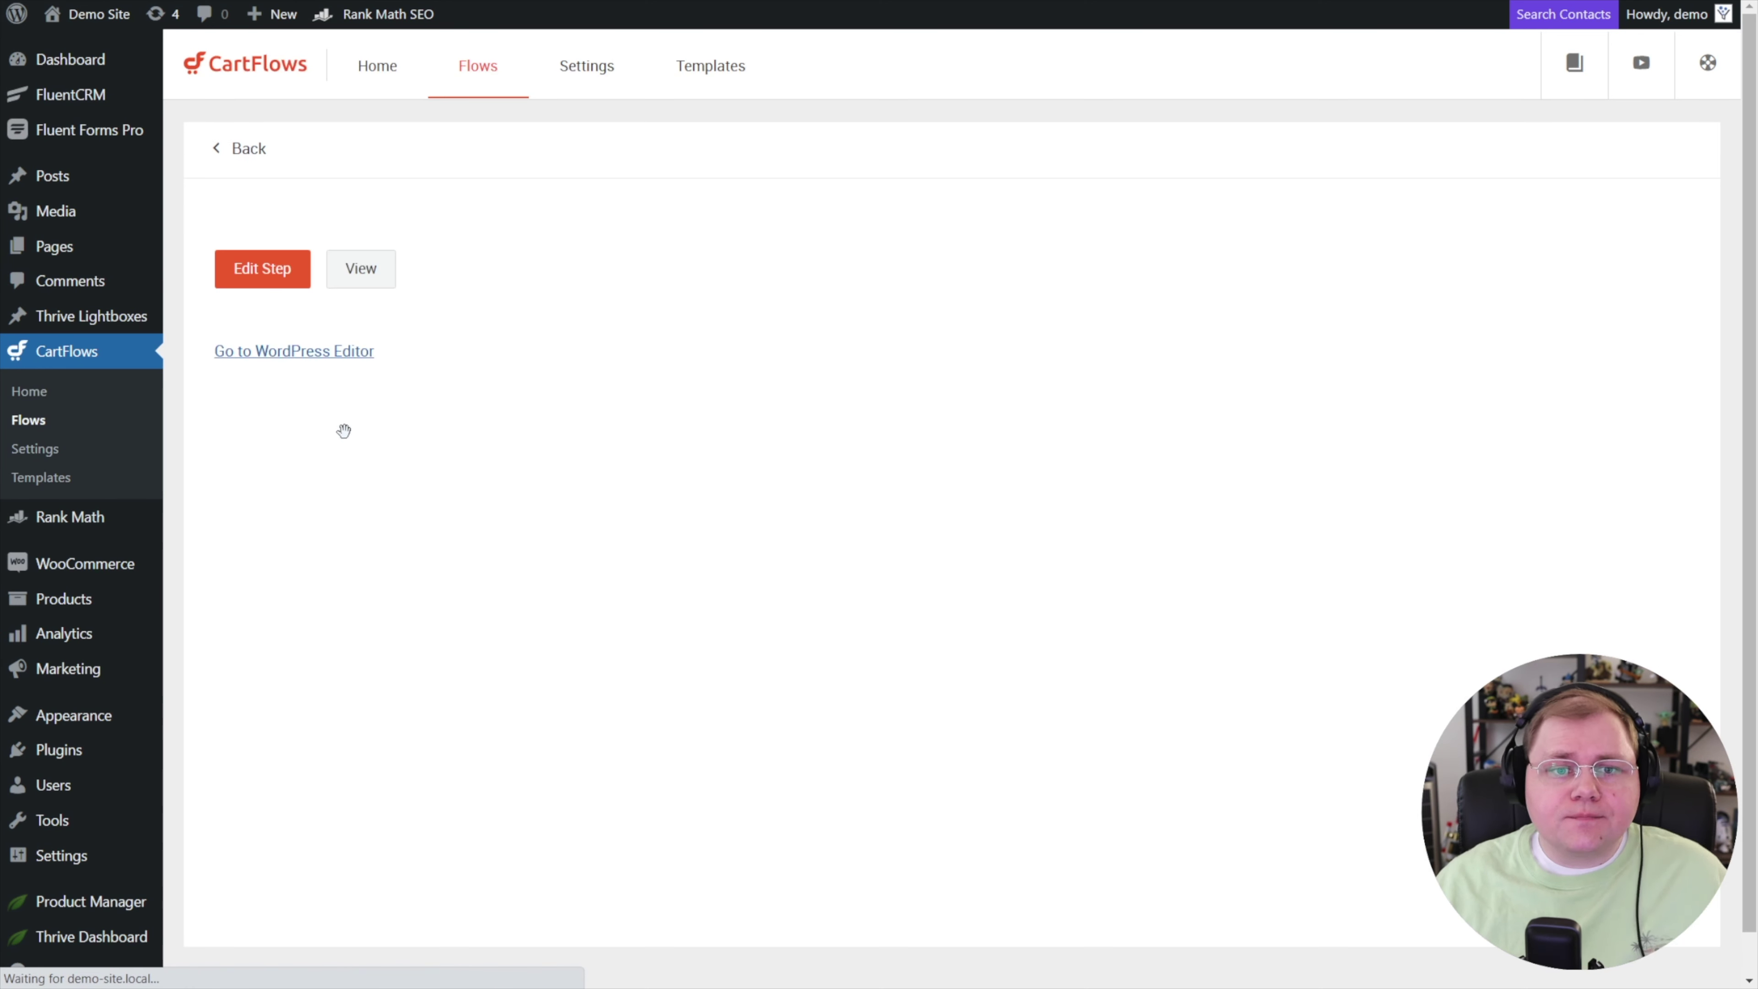
pyautogui.click(380, 142)
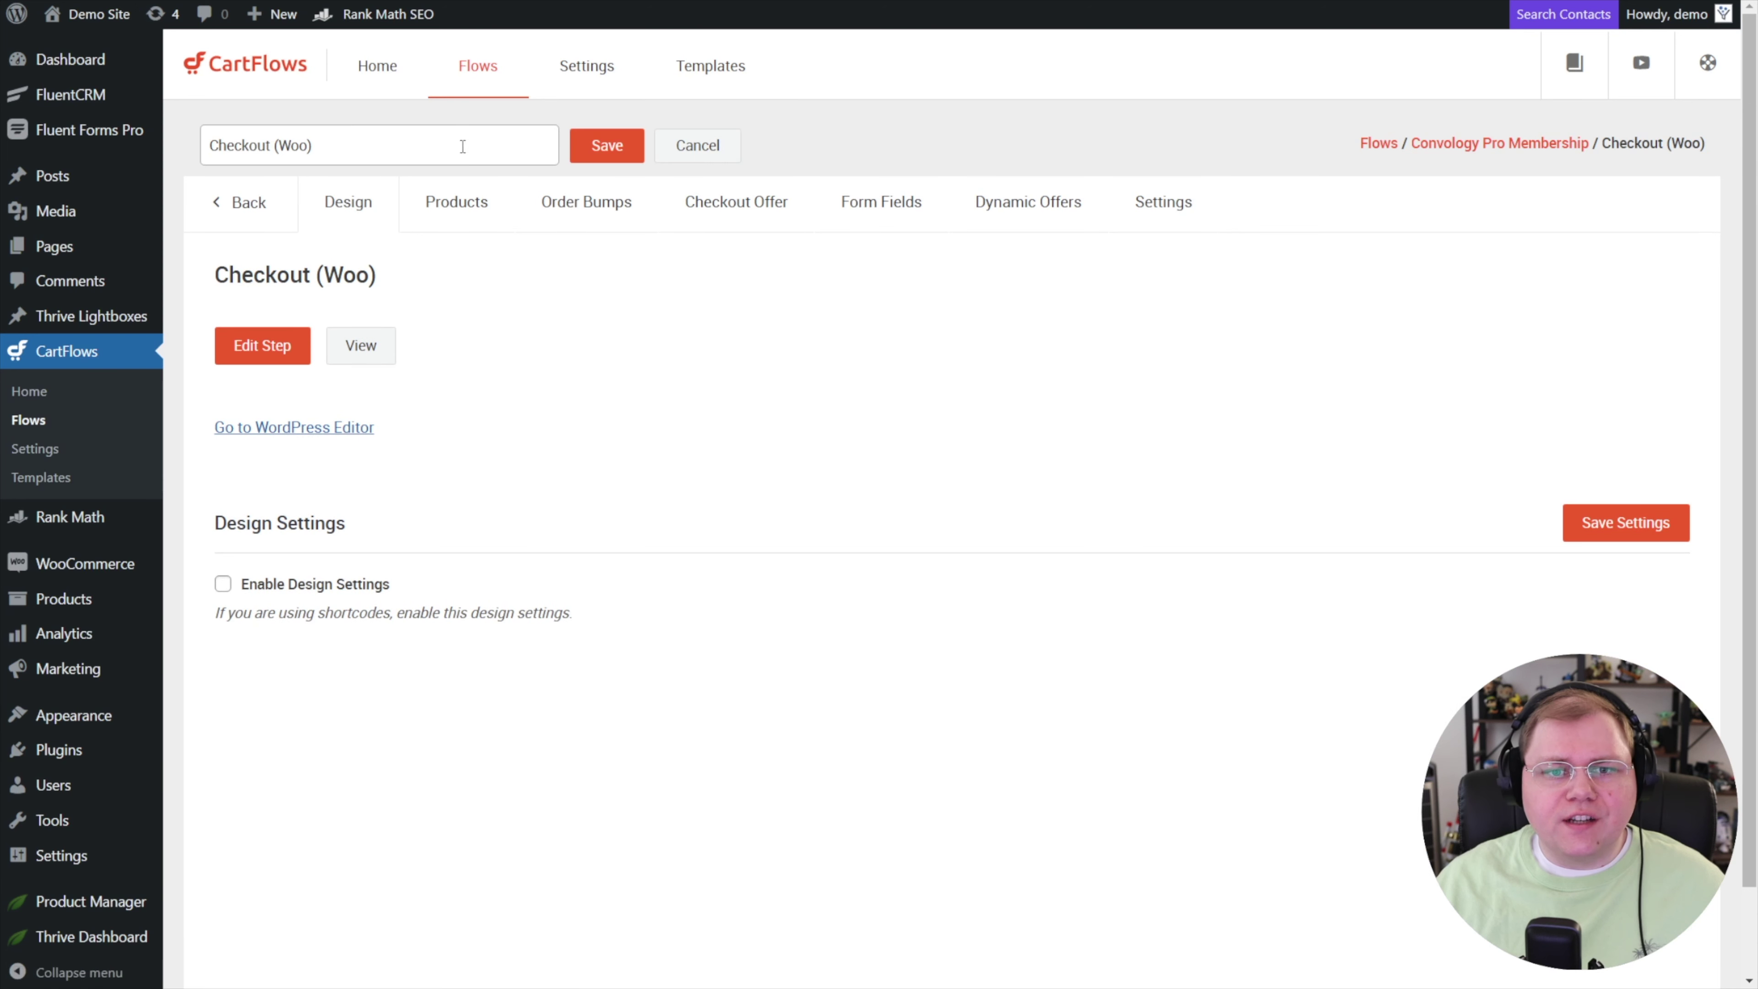
pyautogui.moveTo(312, 144); pyautogui.dragTo(197, 125)
pyautogui.write('Check')
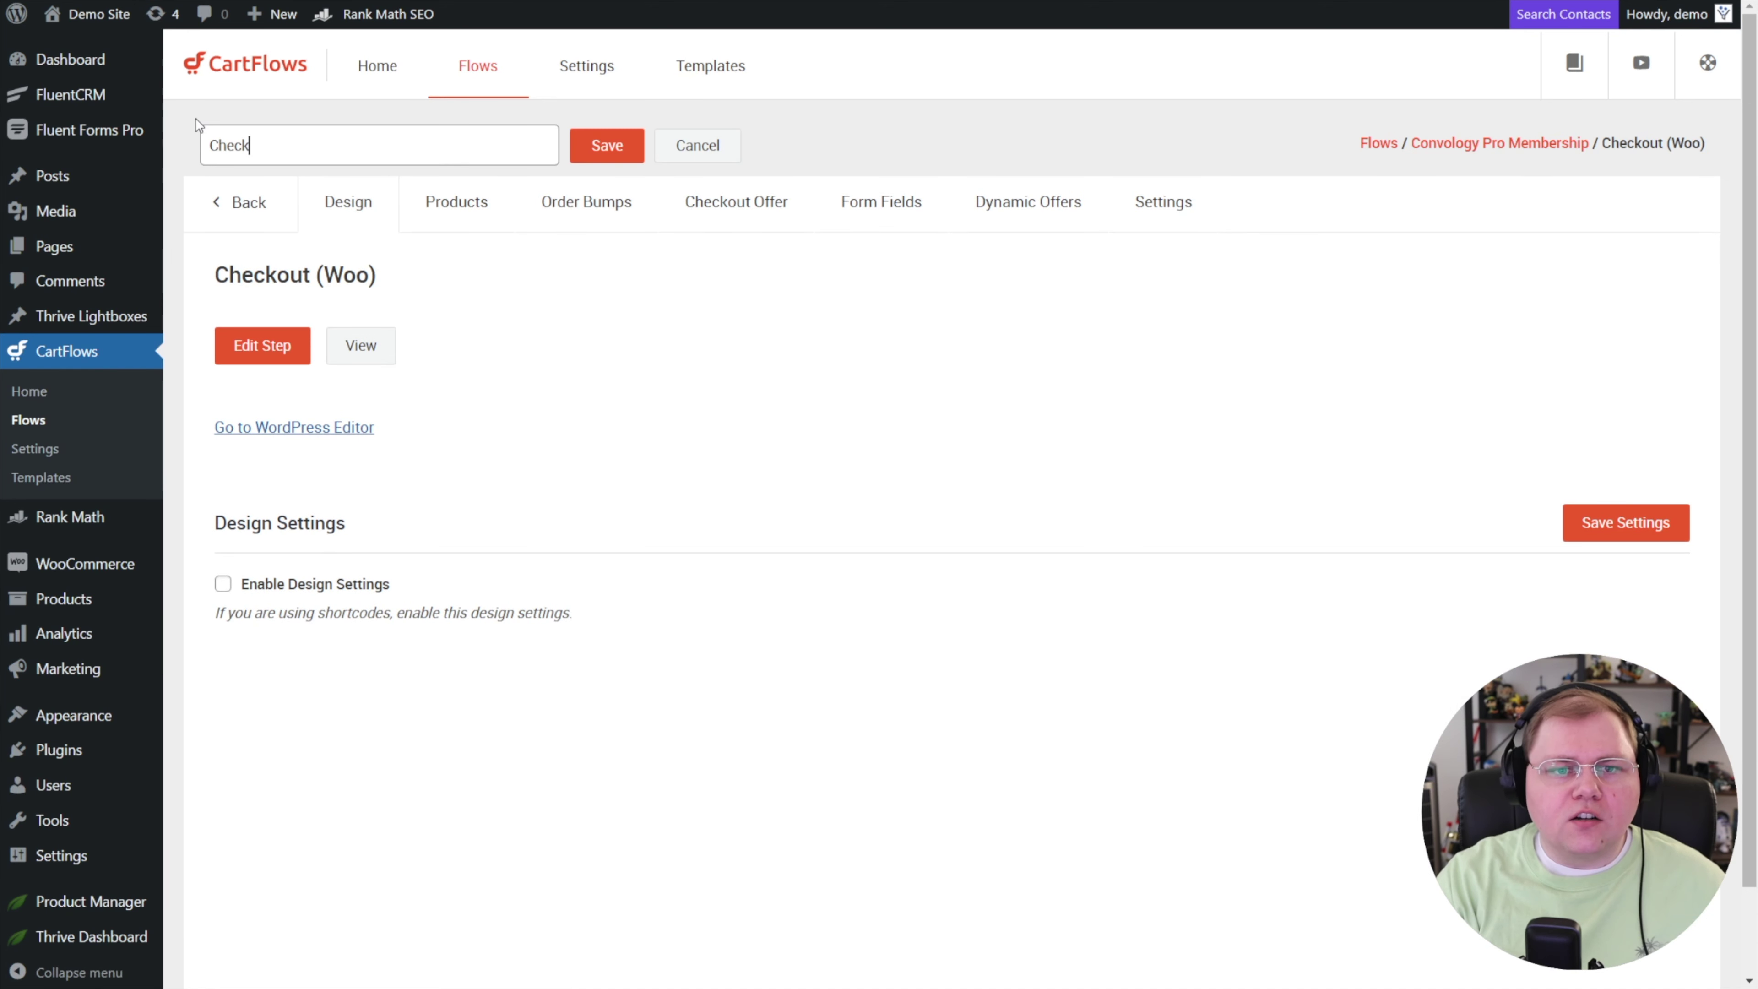
pyautogui.write('out for Convology Pro')
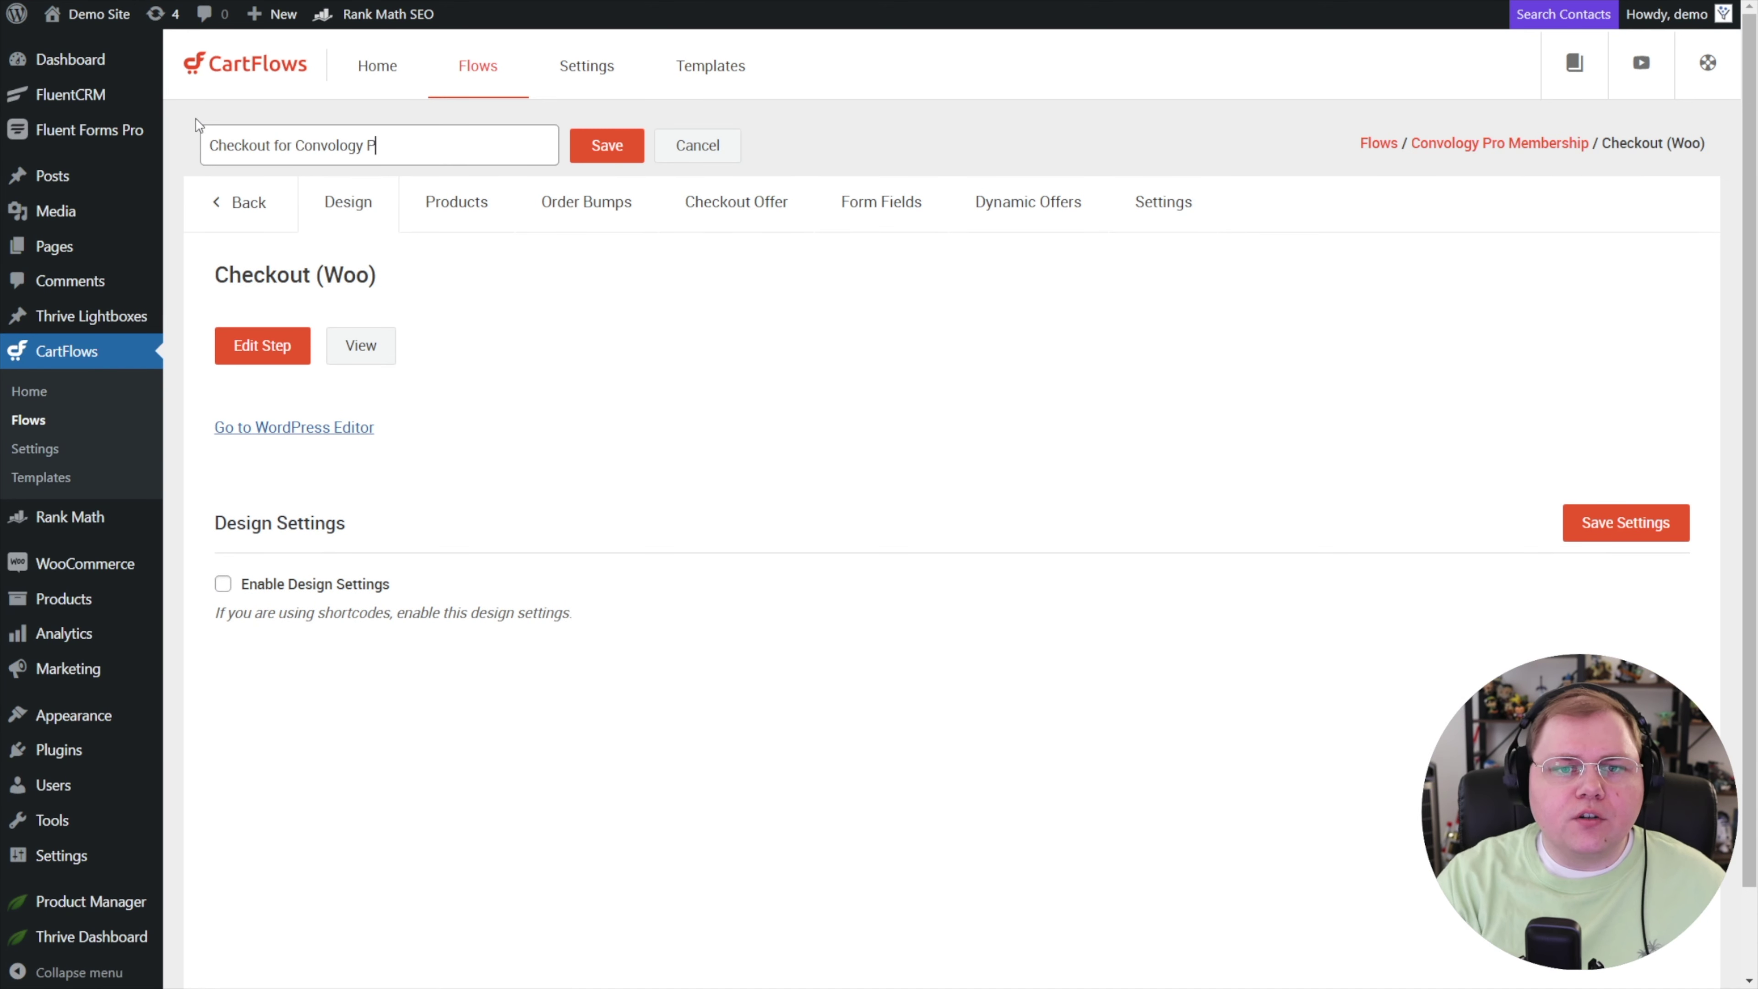
pyautogui.click(604, 161)
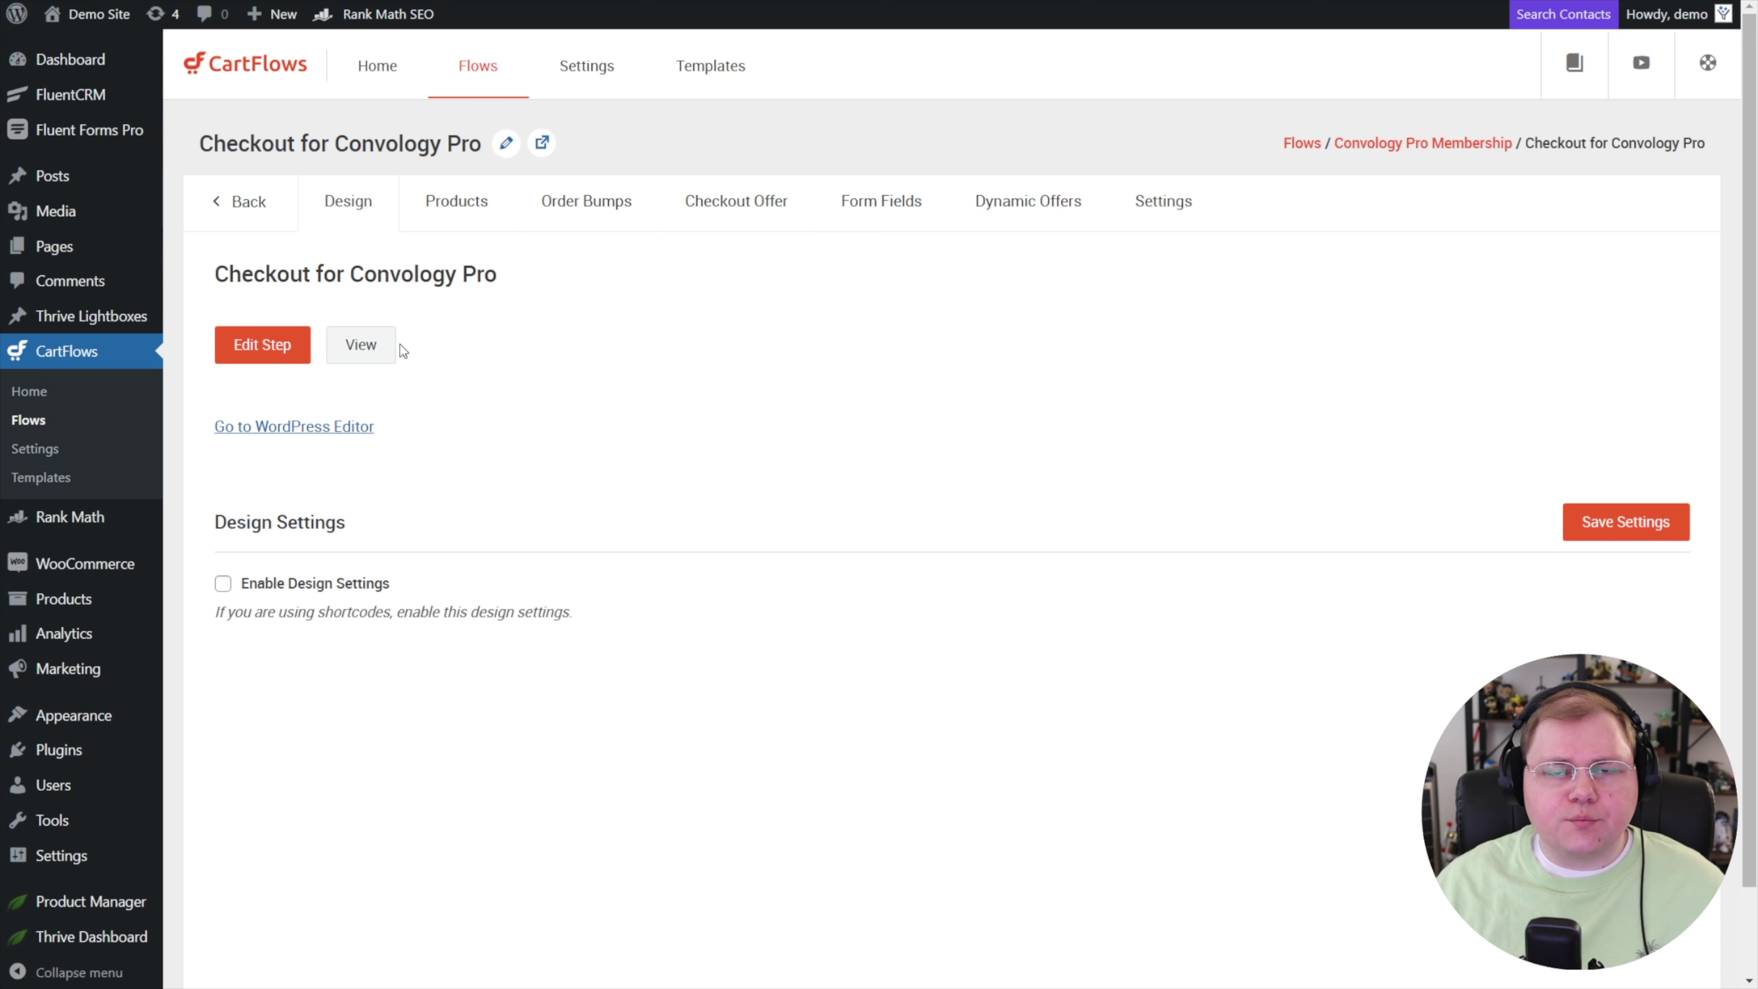
pyautogui.click(224, 585)
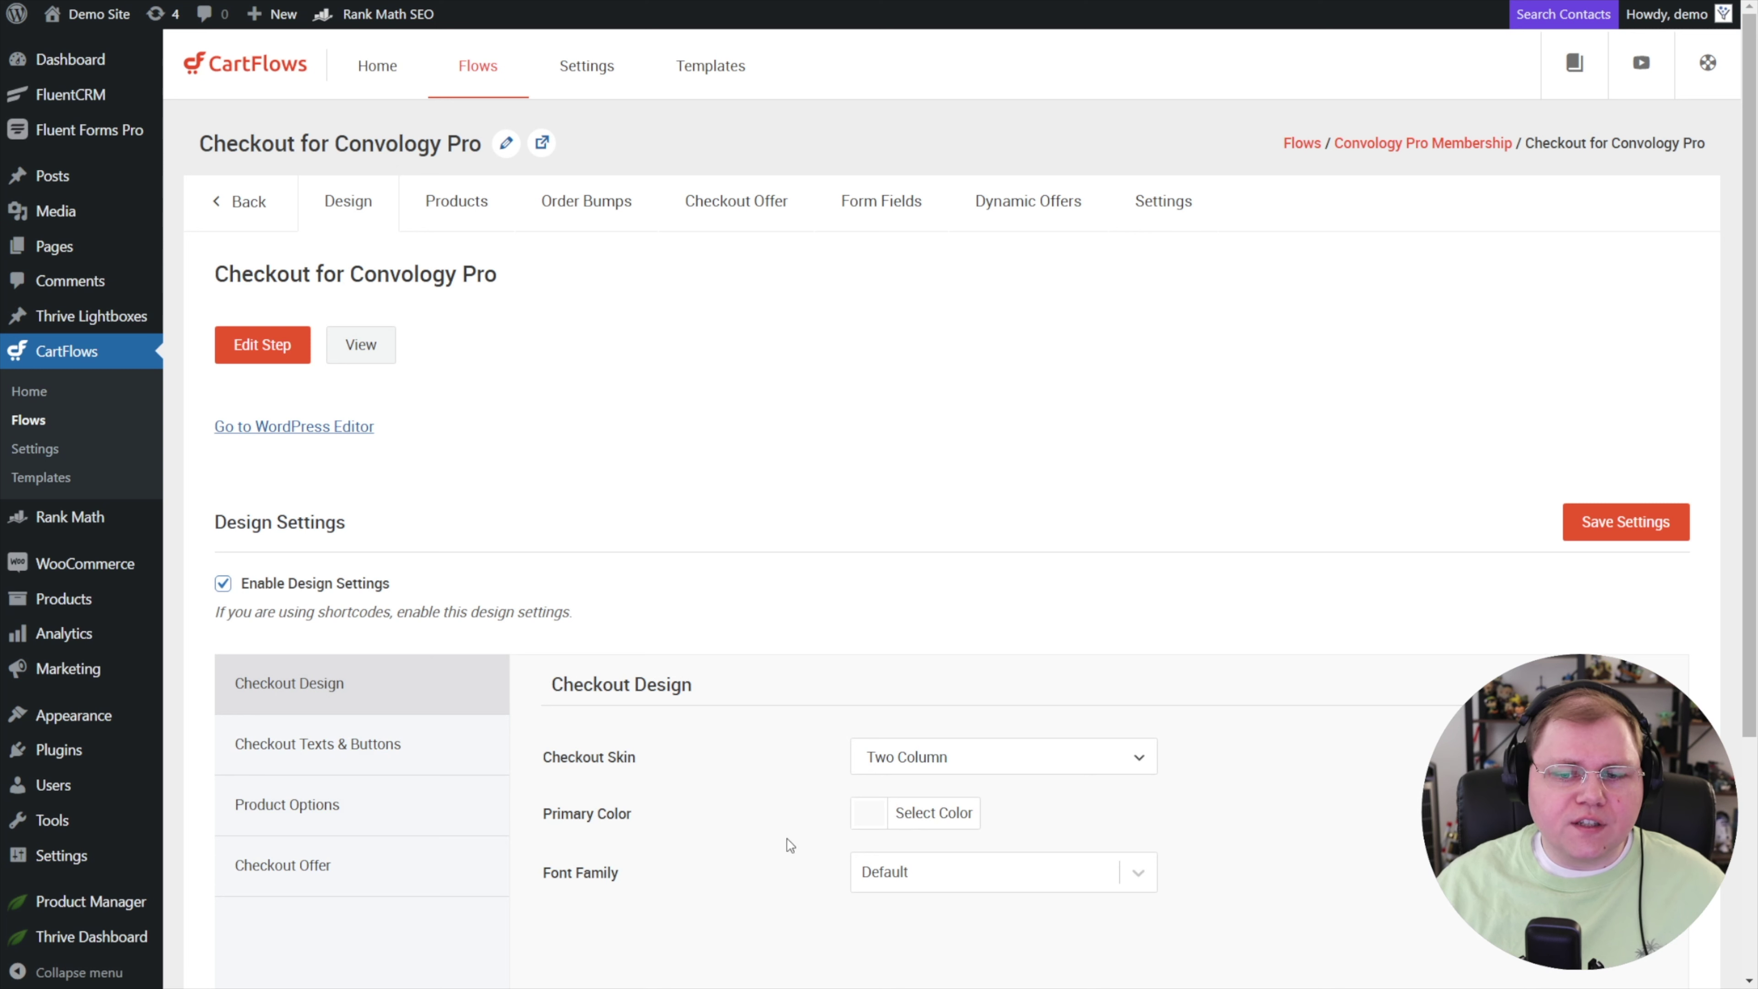
pyautogui.click(446, 208)
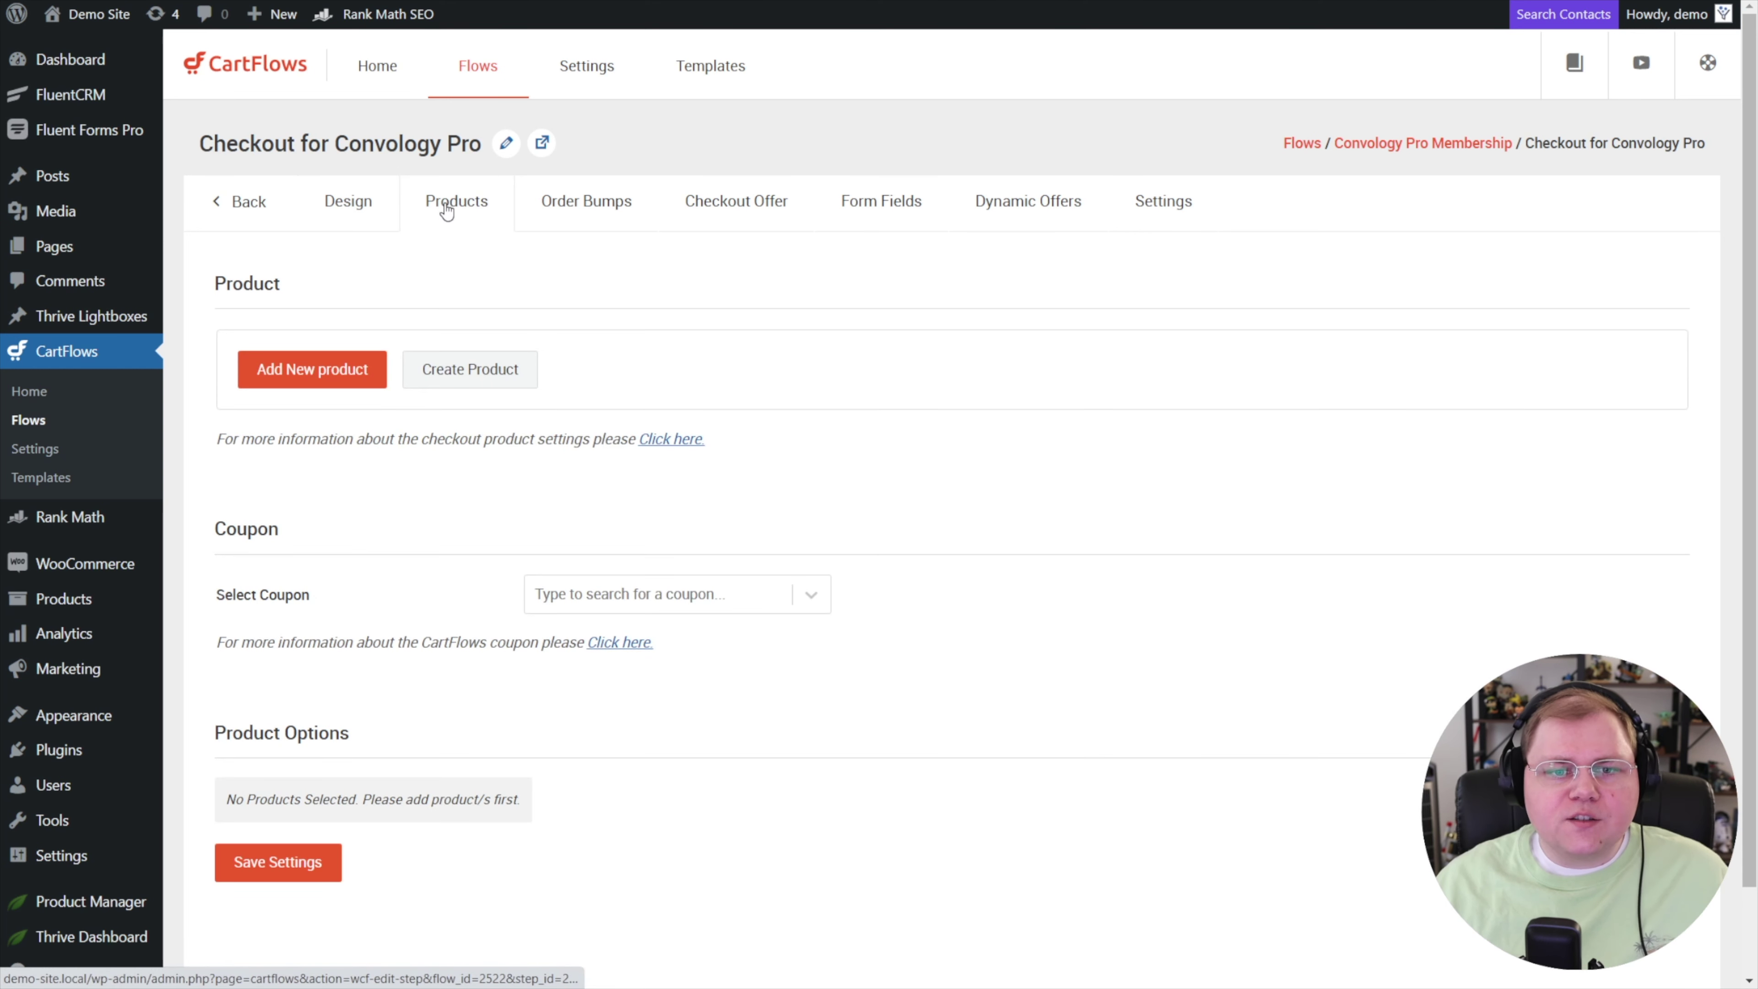
# Add Convology Pro Membership to the checkout step, searching 'convology pro', and try Enable Product Options
pyautogui.click(327, 373)
pyautogui.click(768, 535)
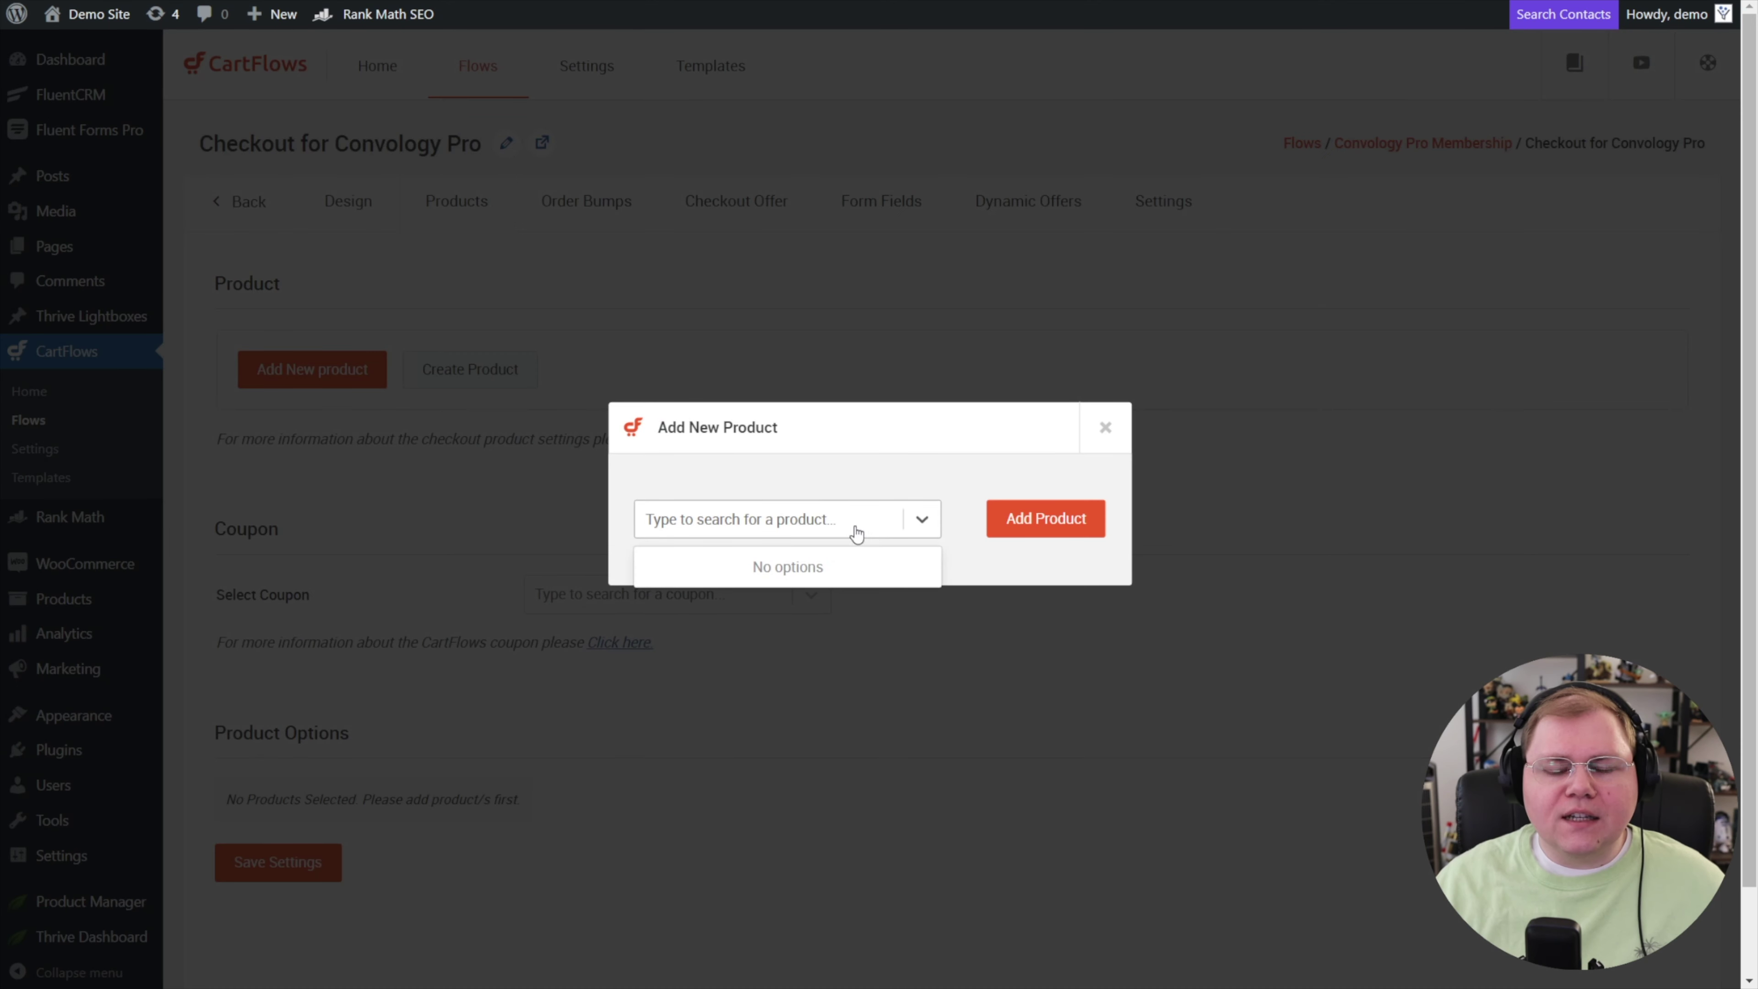
pyautogui.write('convology pro')
pyautogui.press('Return')
pyautogui.click(1031, 532)
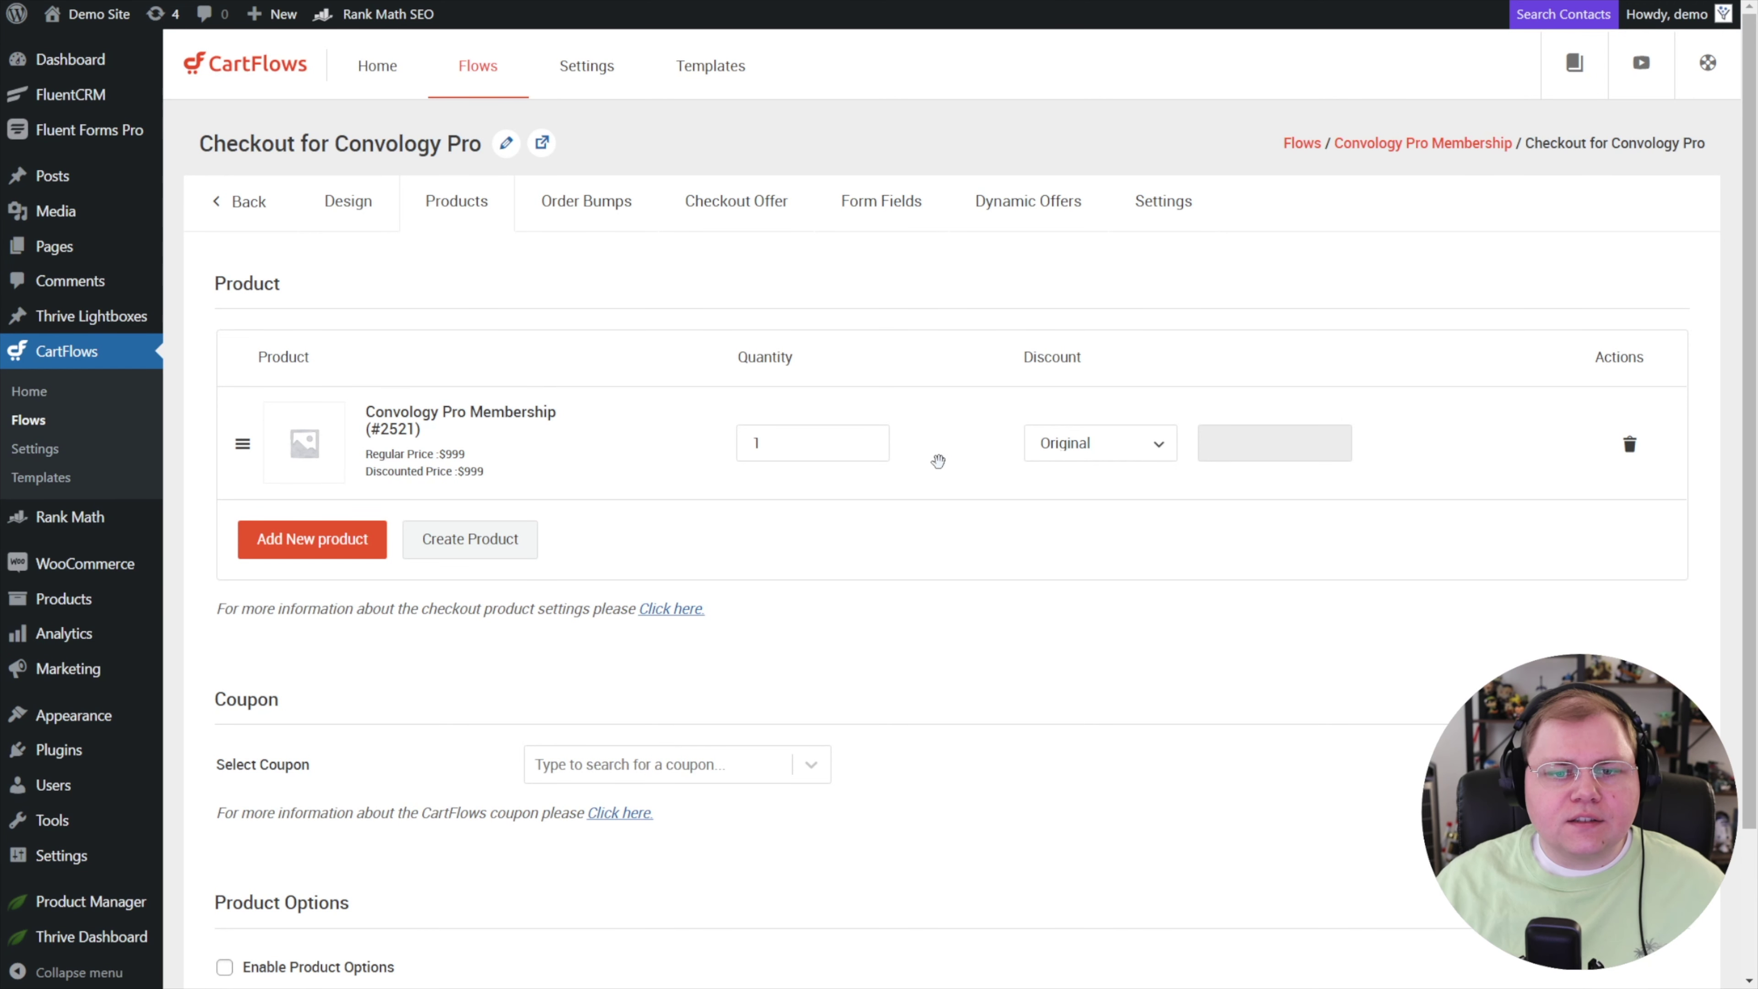
pyautogui.scroll(-3, 806, 485)
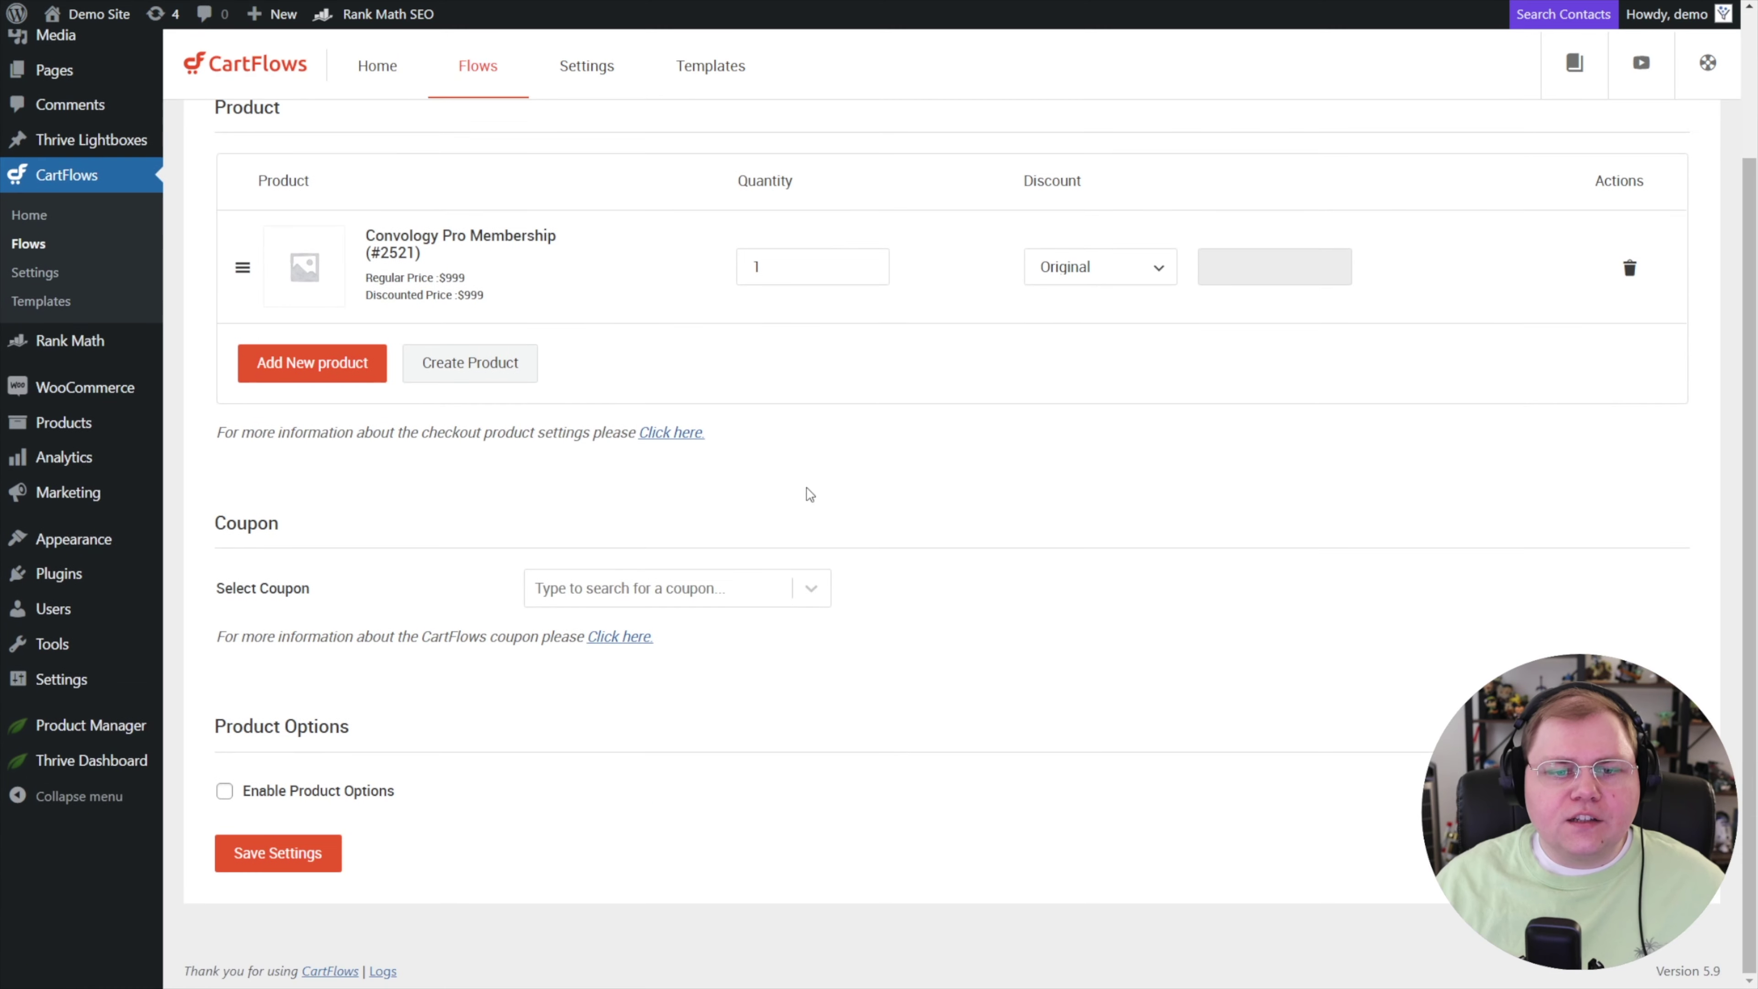
pyautogui.click(223, 793)
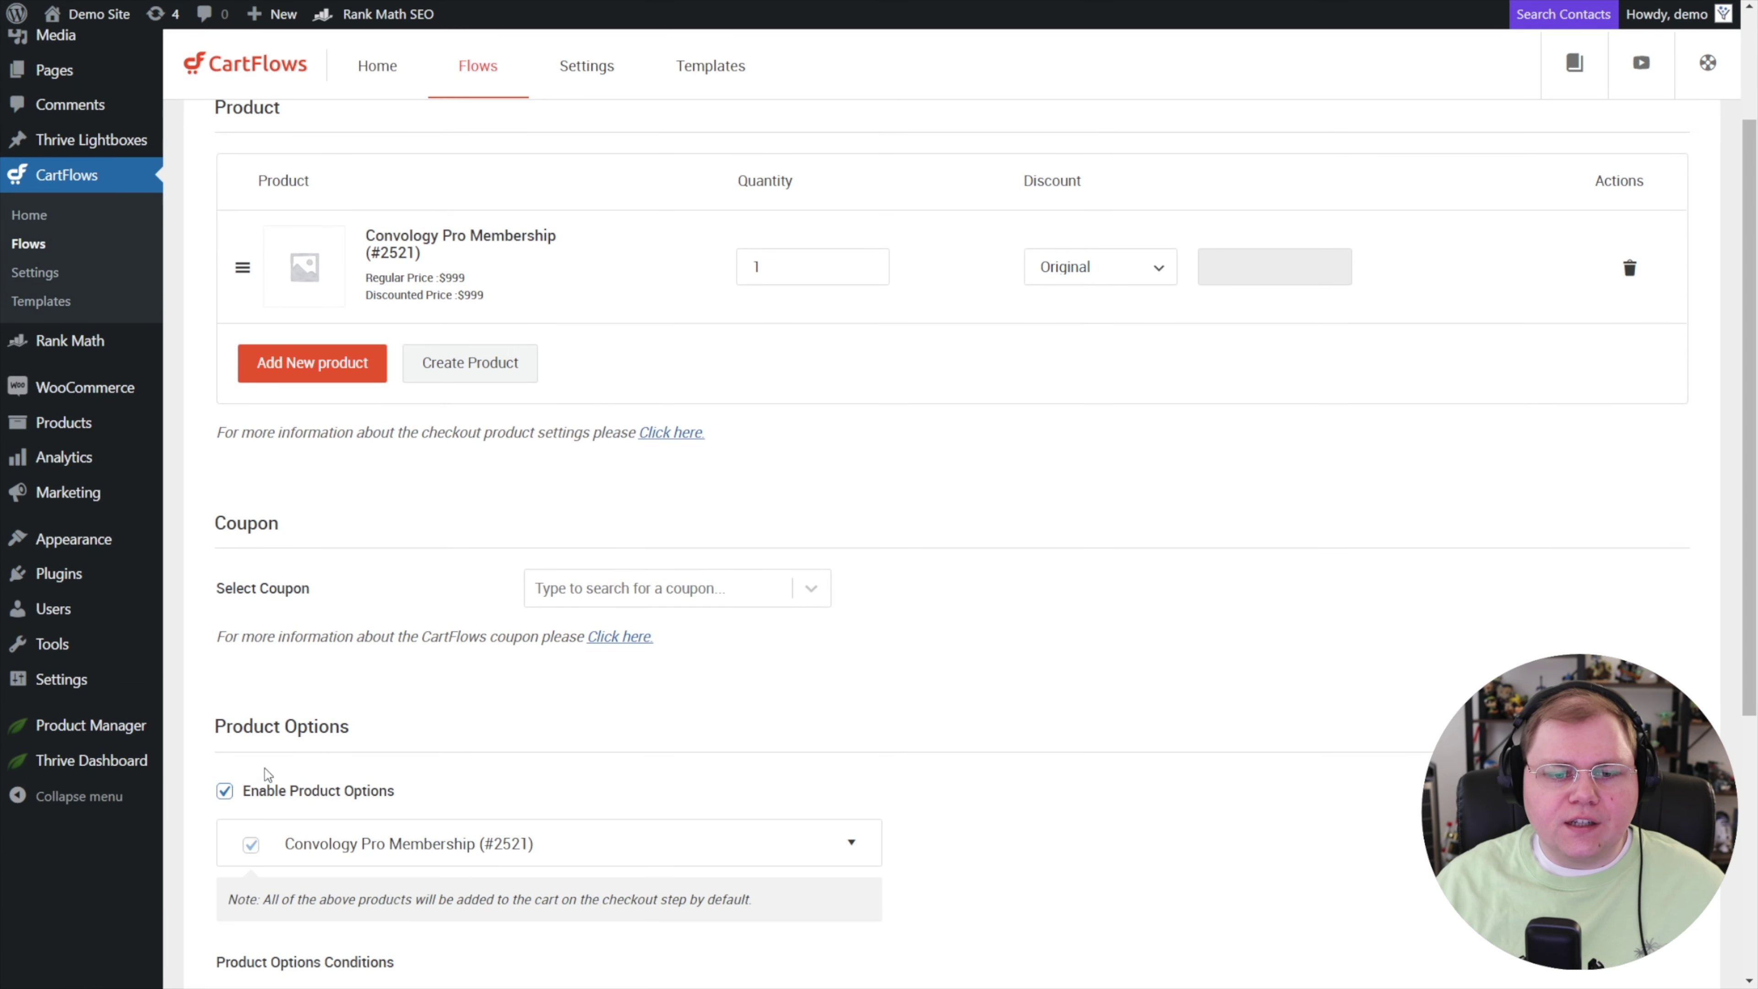
pyautogui.scroll(-5, 307, 567)
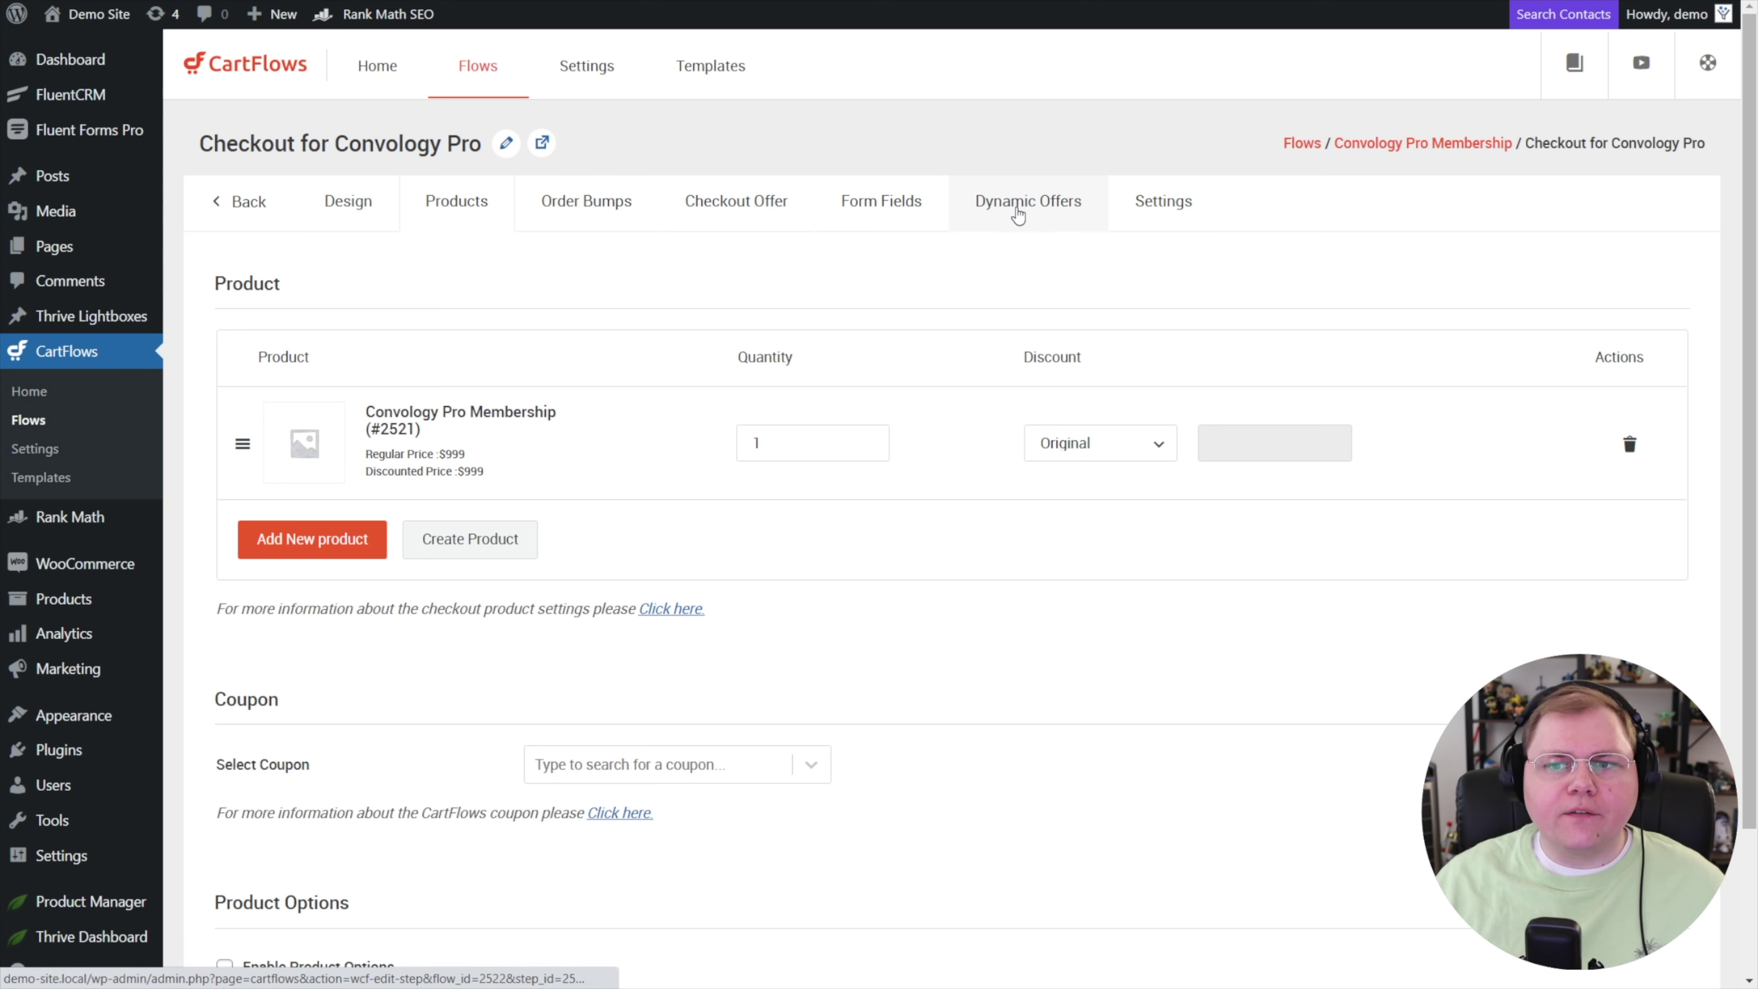
# Look over the checkout's order bumps and form fields, toggling the custom field editor on then off
pyautogui.click(606, 216)
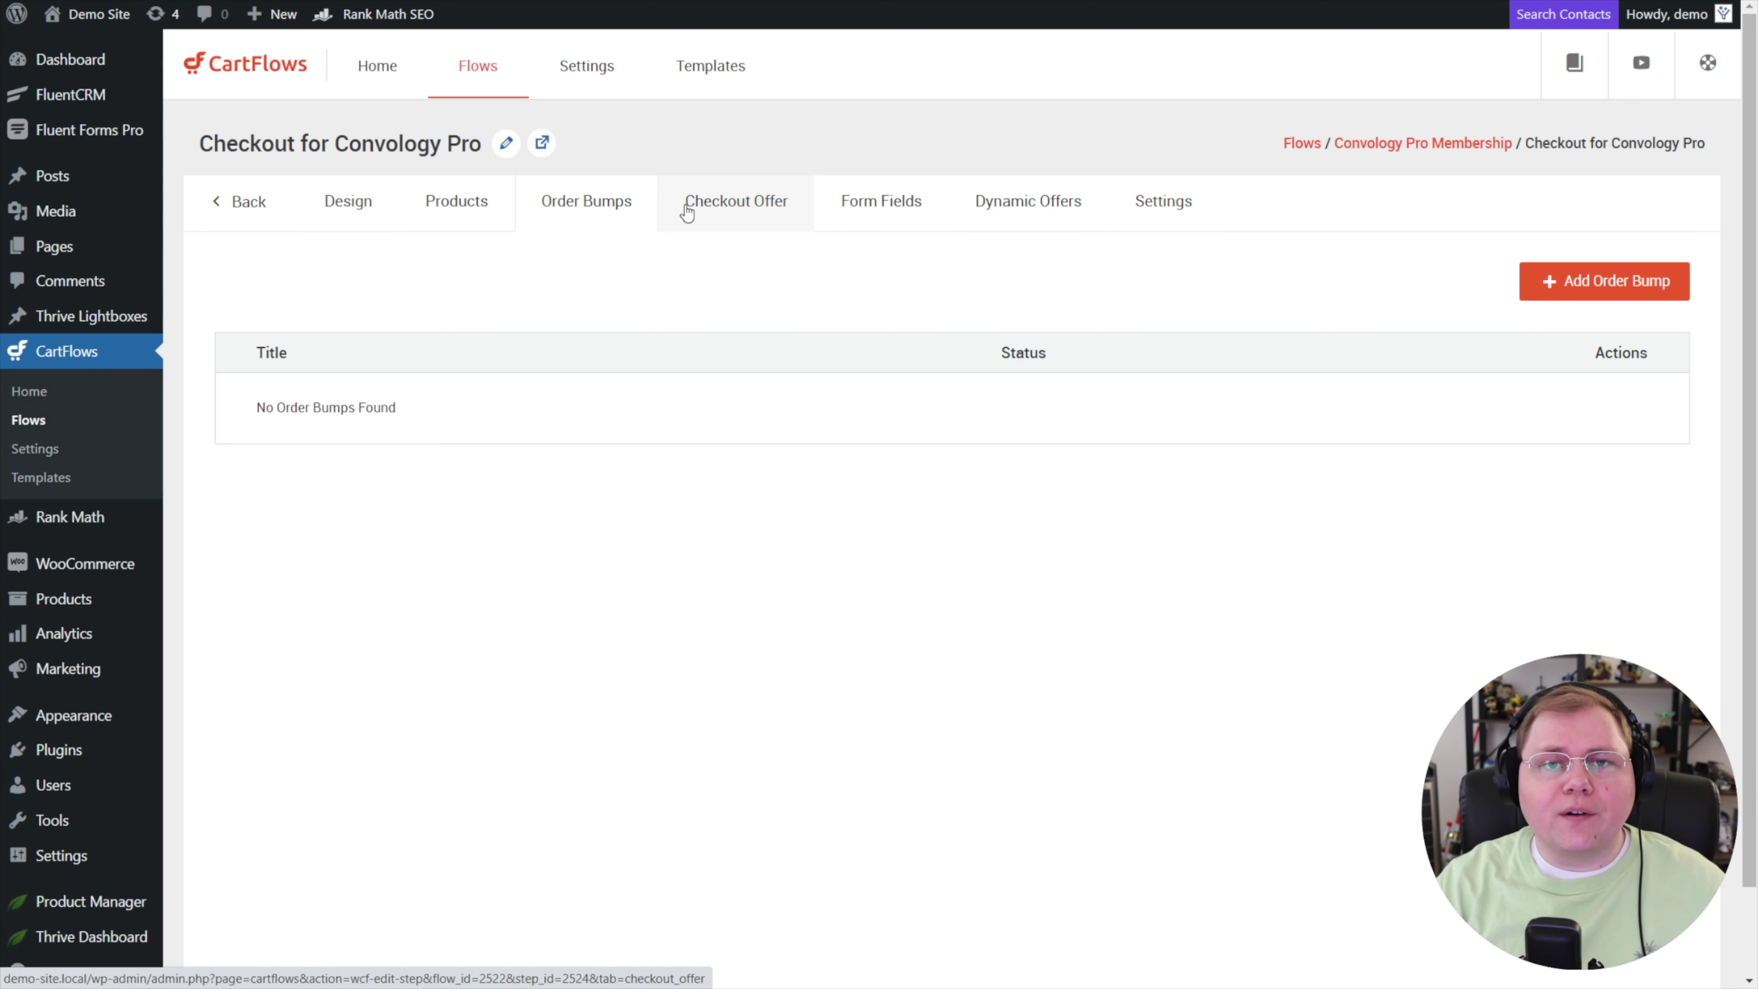
pyautogui.click(890, 211)
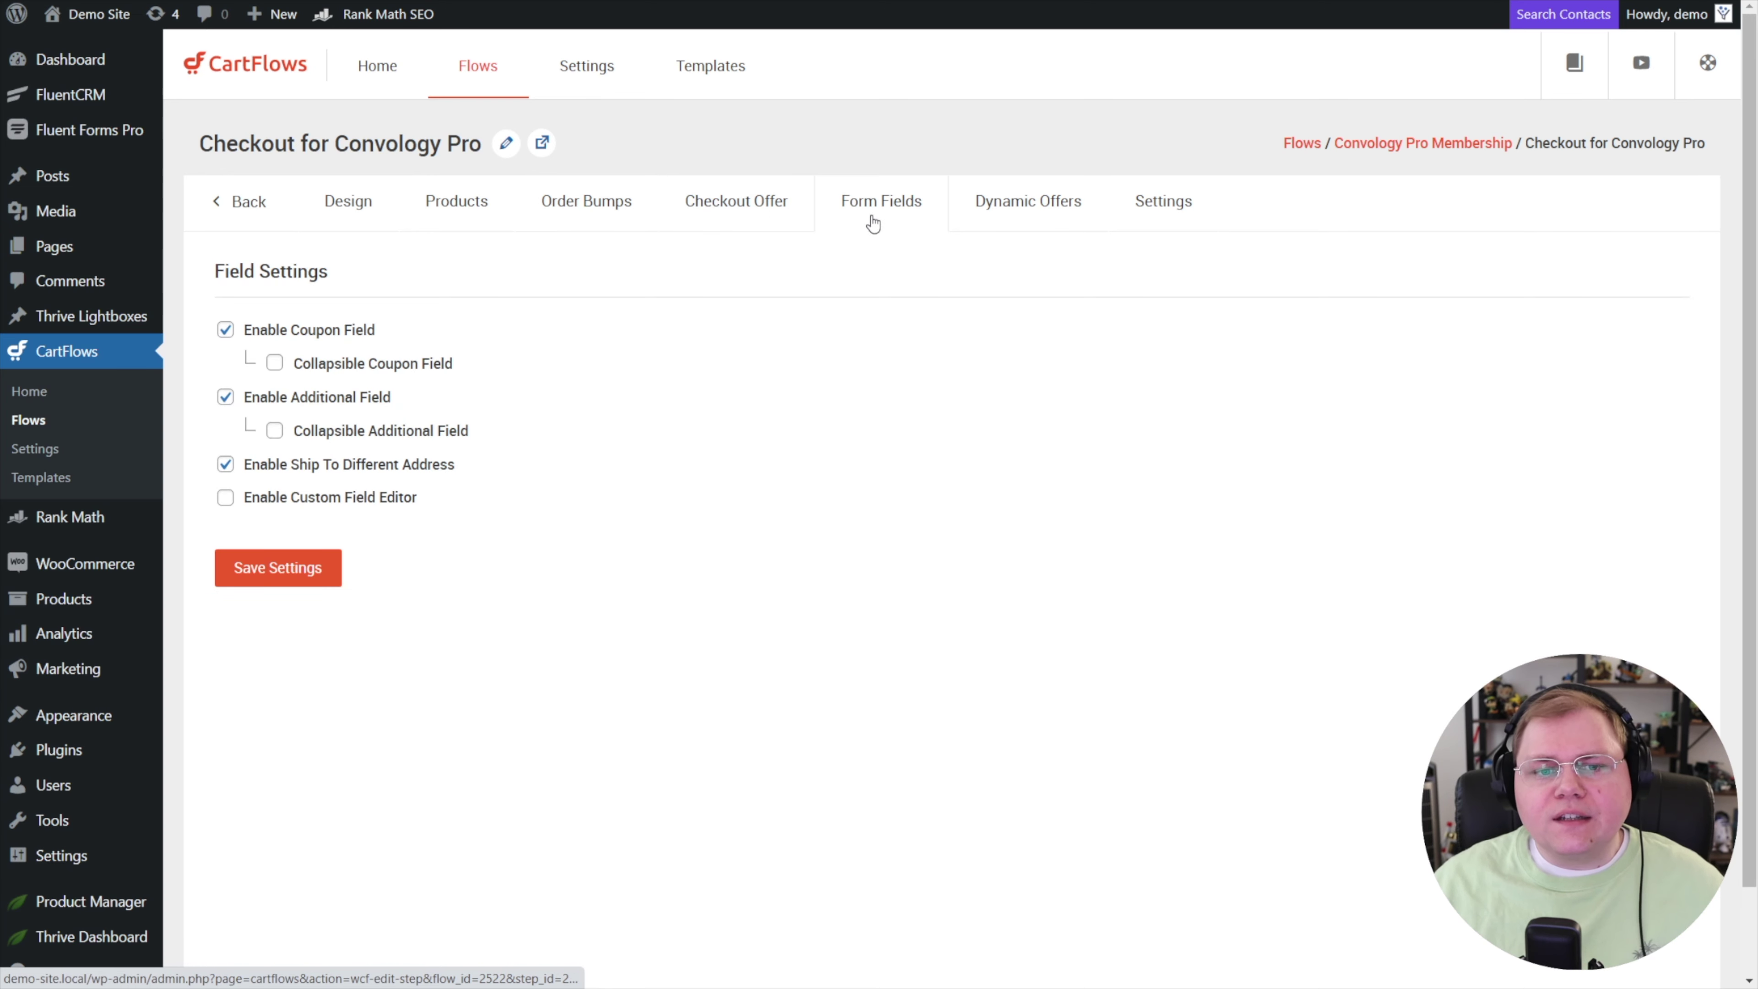
pyautogui.click(225, 497)
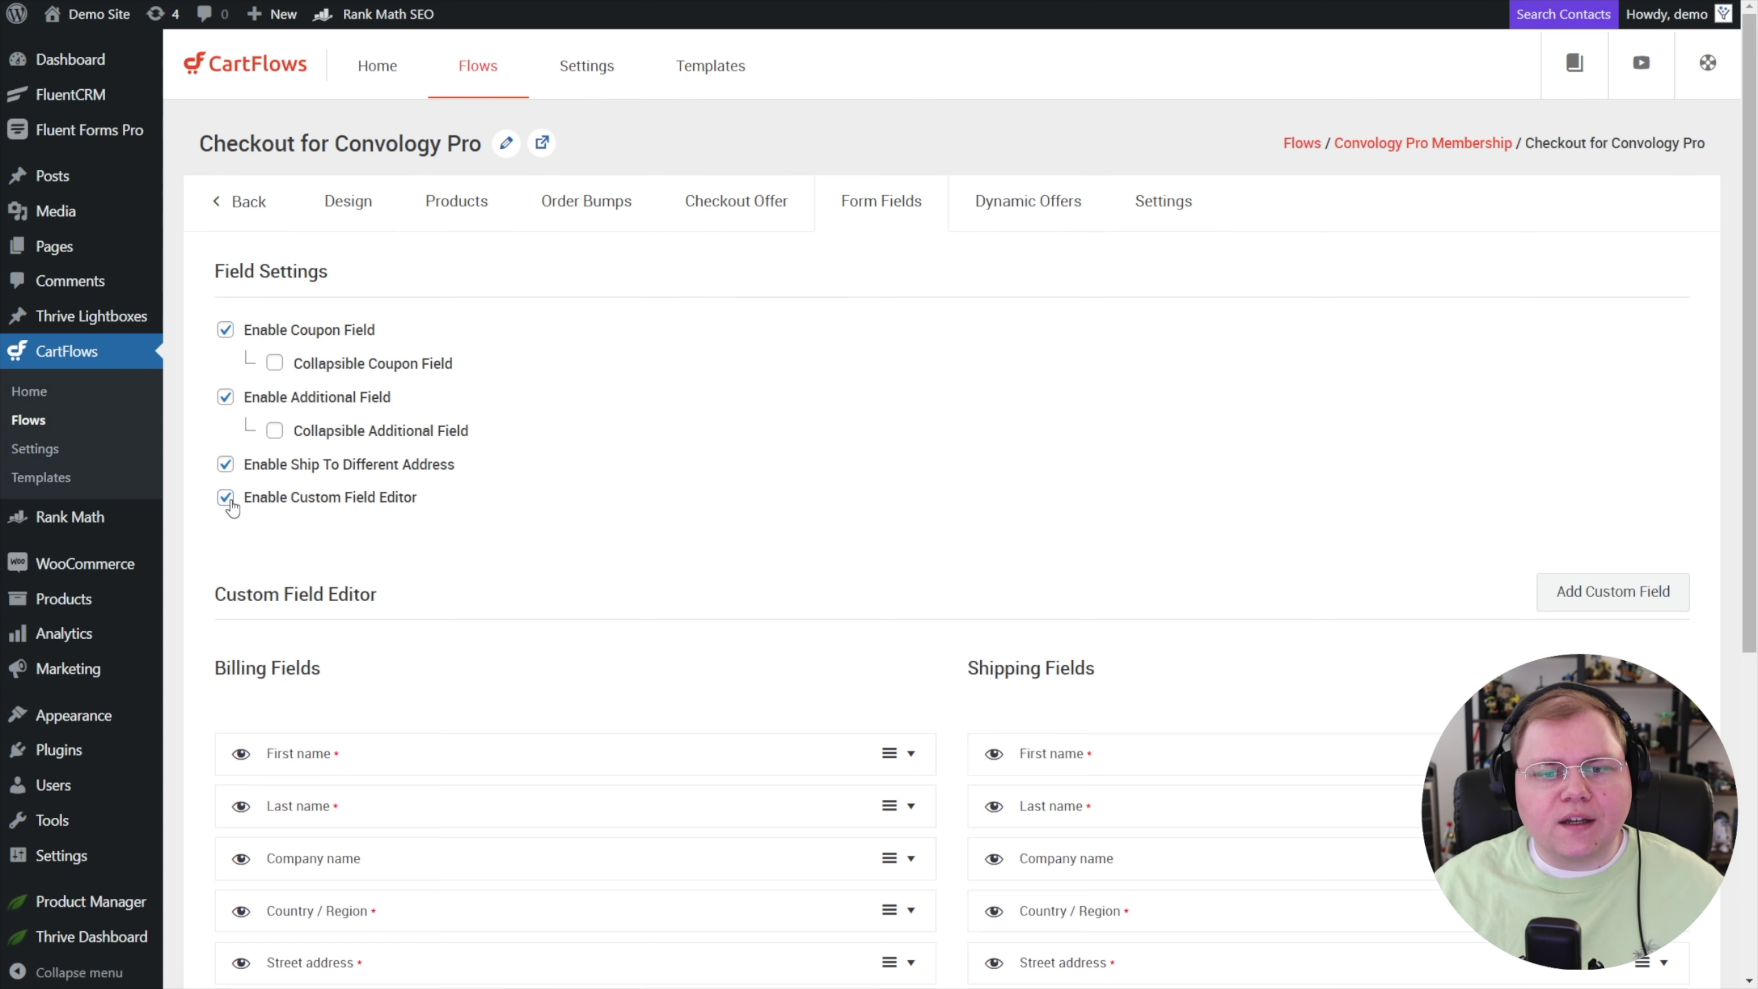
pyautogui.scroll(-4, 491, 512)
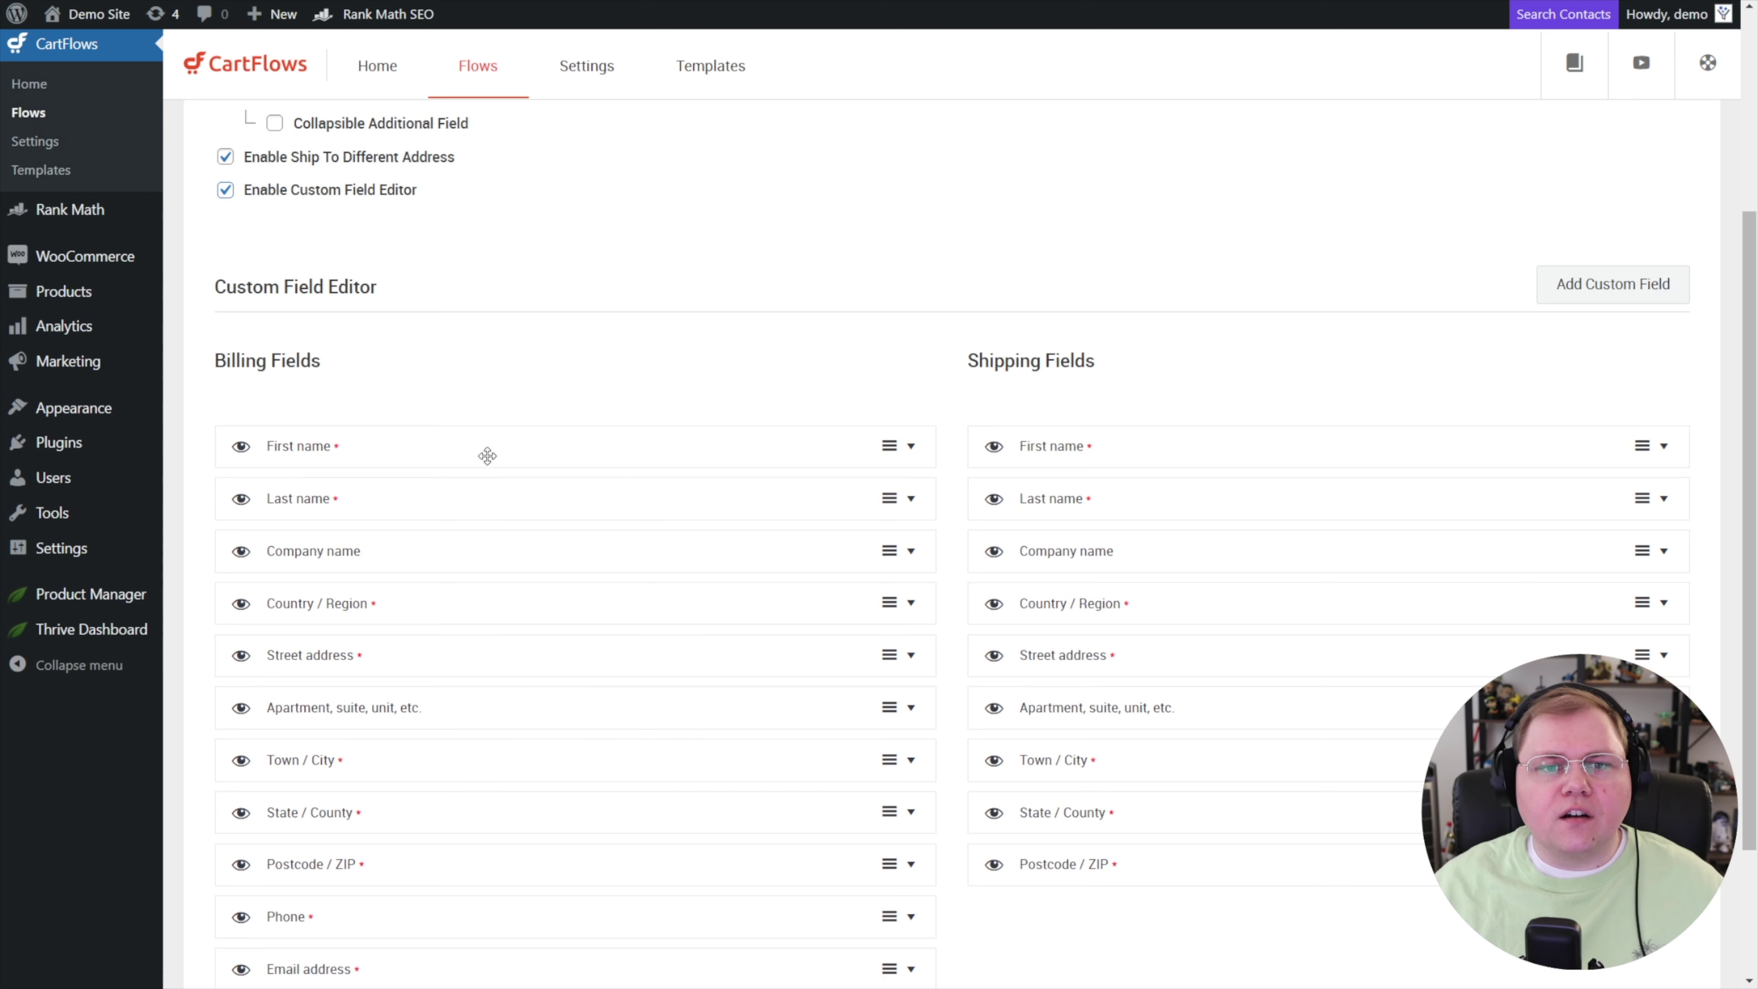
pyautogui.scroll(-3, 566, 443)
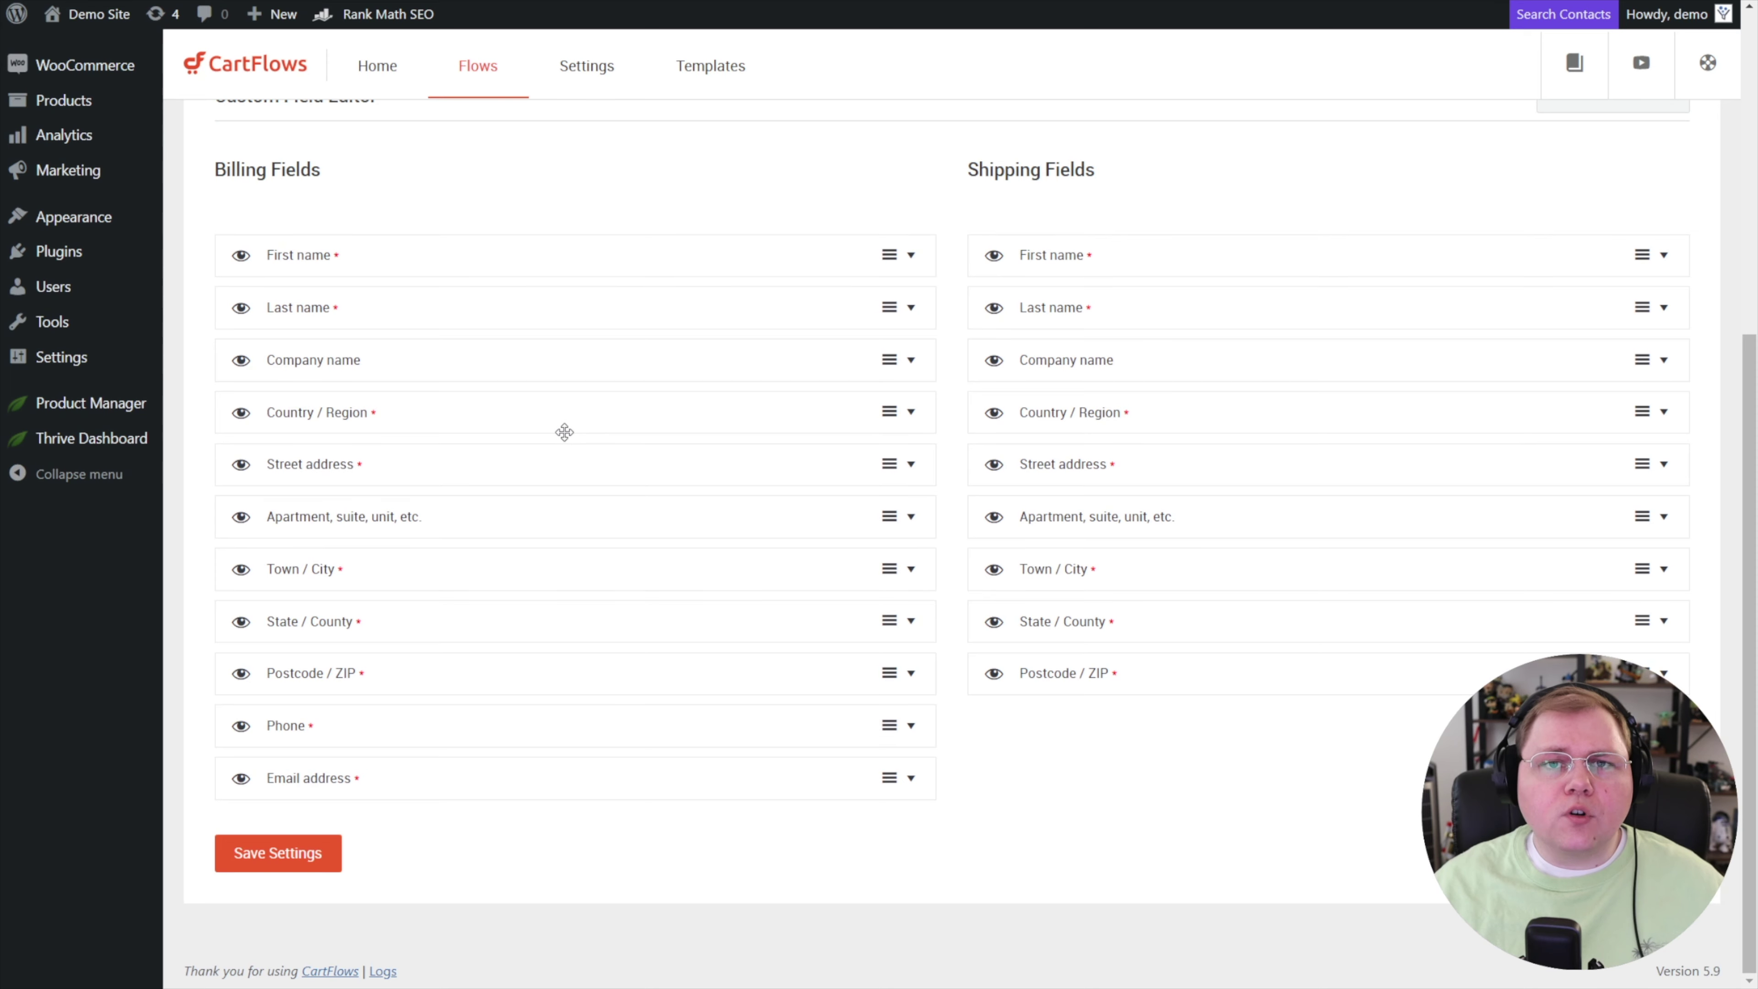
pyautogui.scroll(4, 566, 424)
pyautogui.scroll(3, 567, 425)
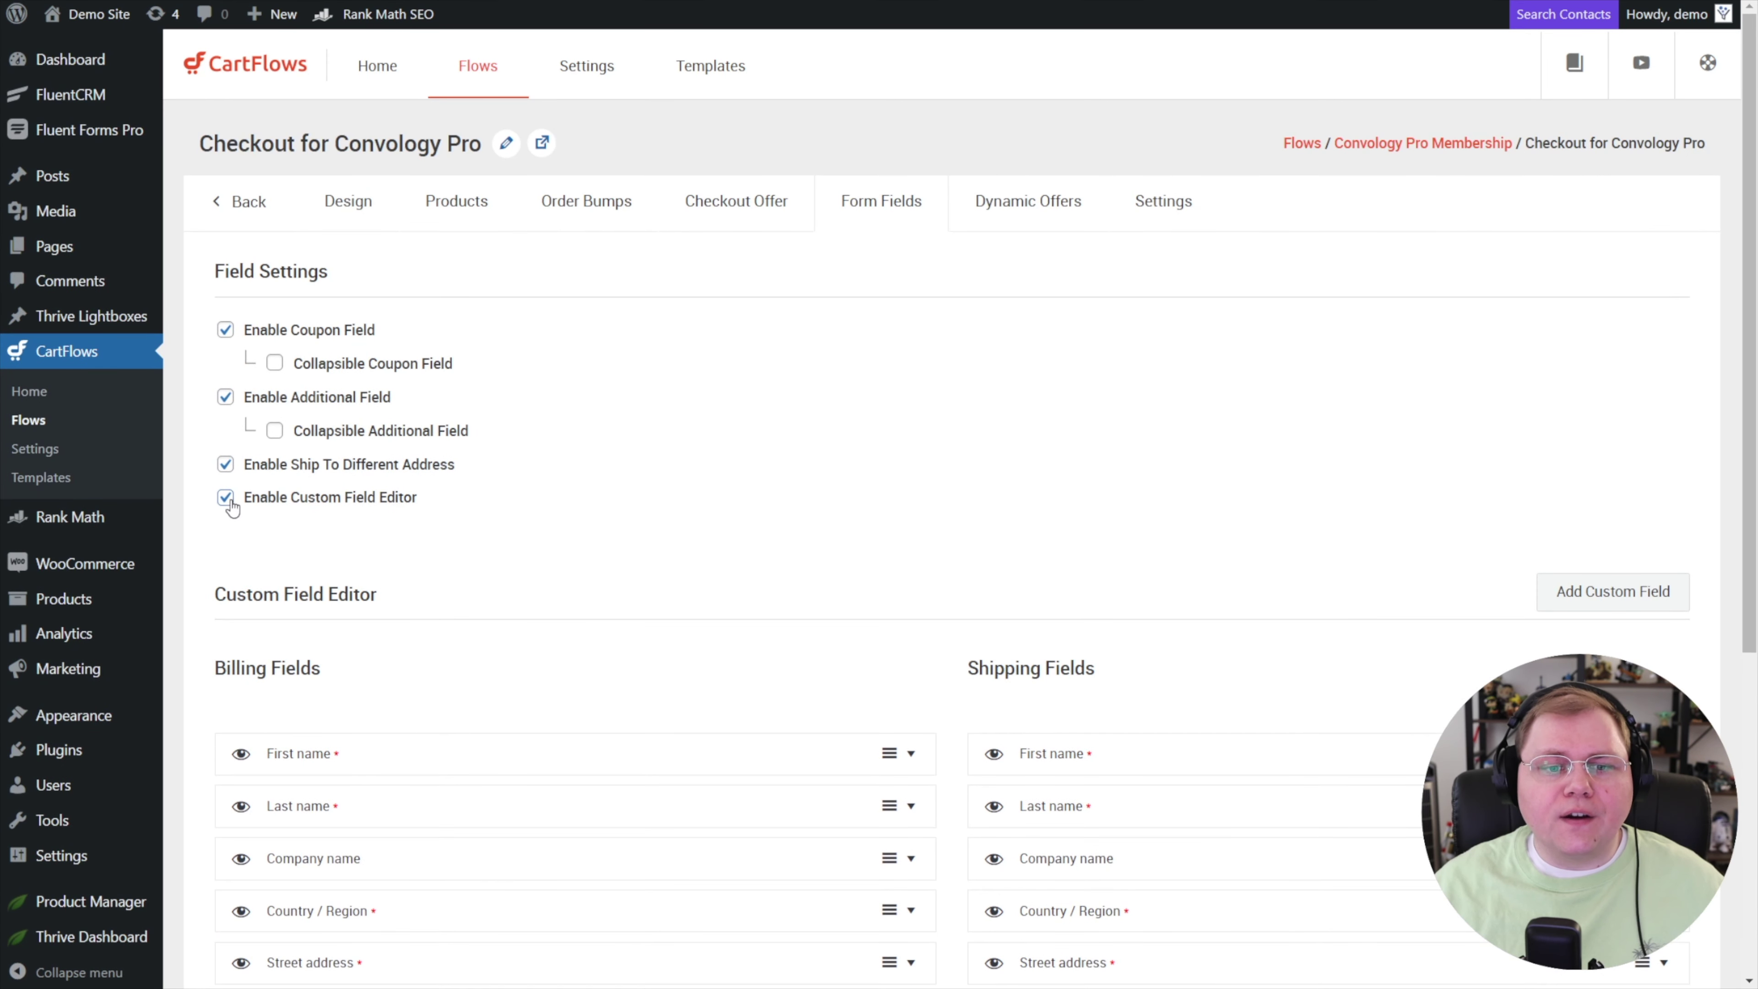
pyautogui.click(225, 499)
# Select the checkout shortcode in step settings, save, and view the live checkout page
pyautogui.click(1164, 198)
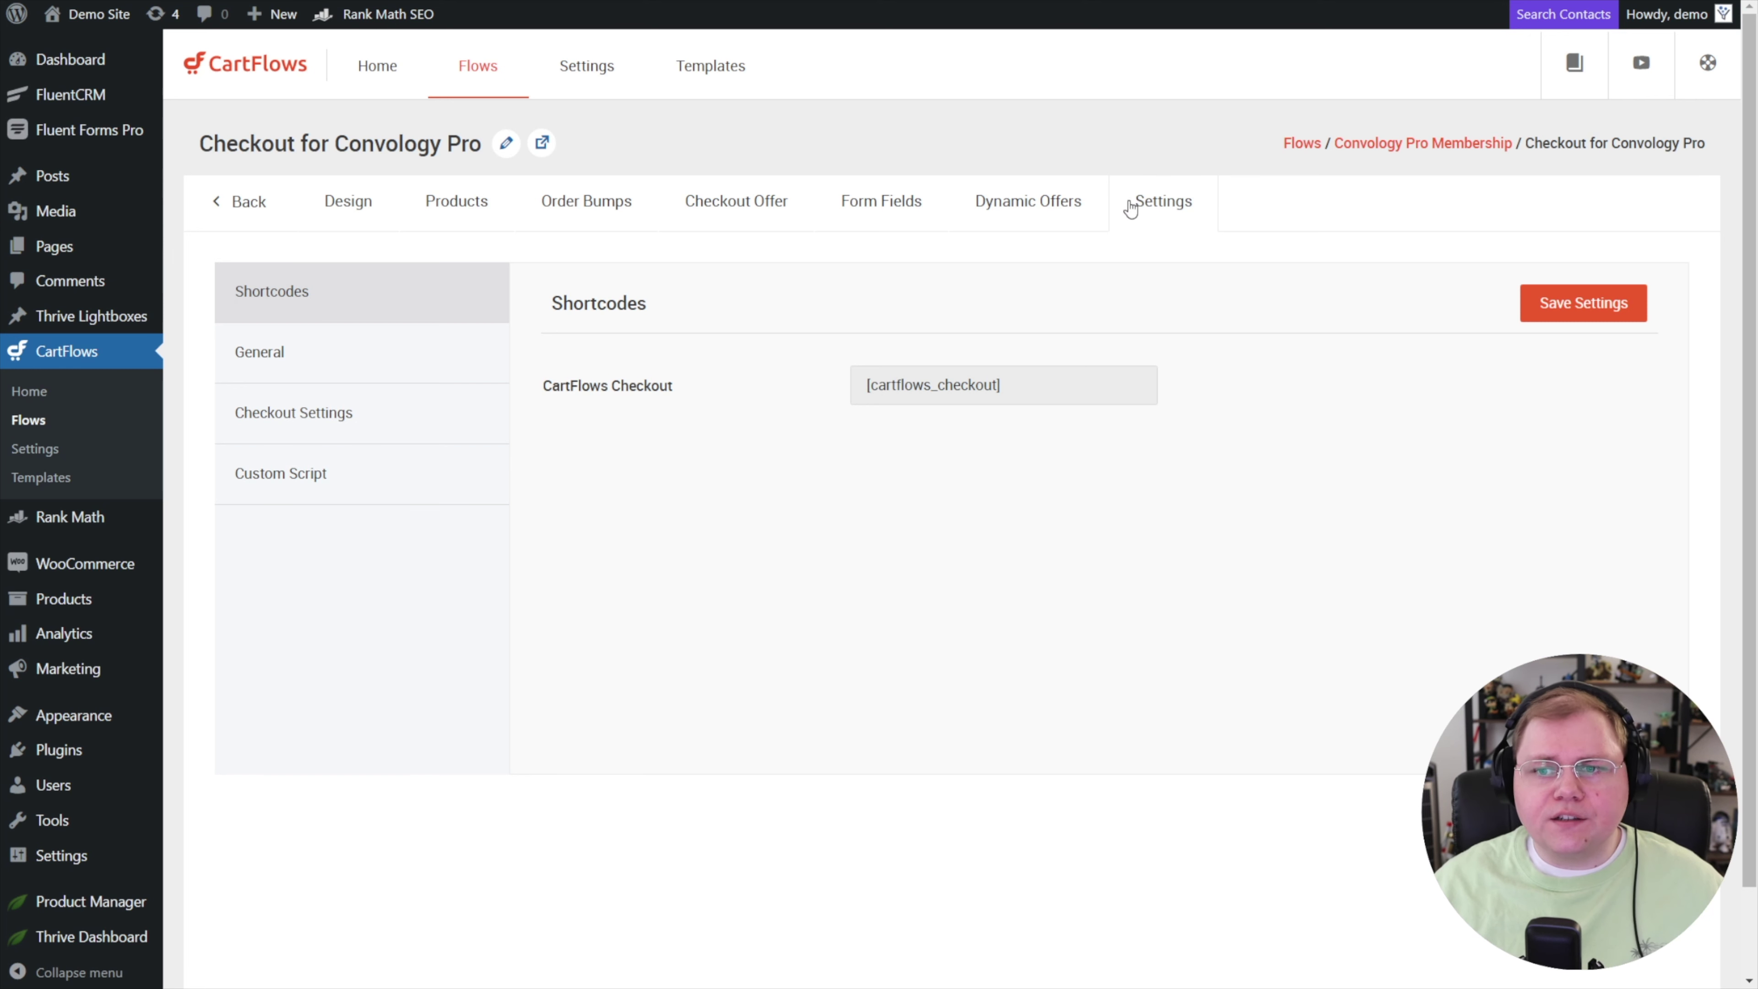
pyautogui.moveTo(995, 385); pyautogui.dragTo(864, 385)
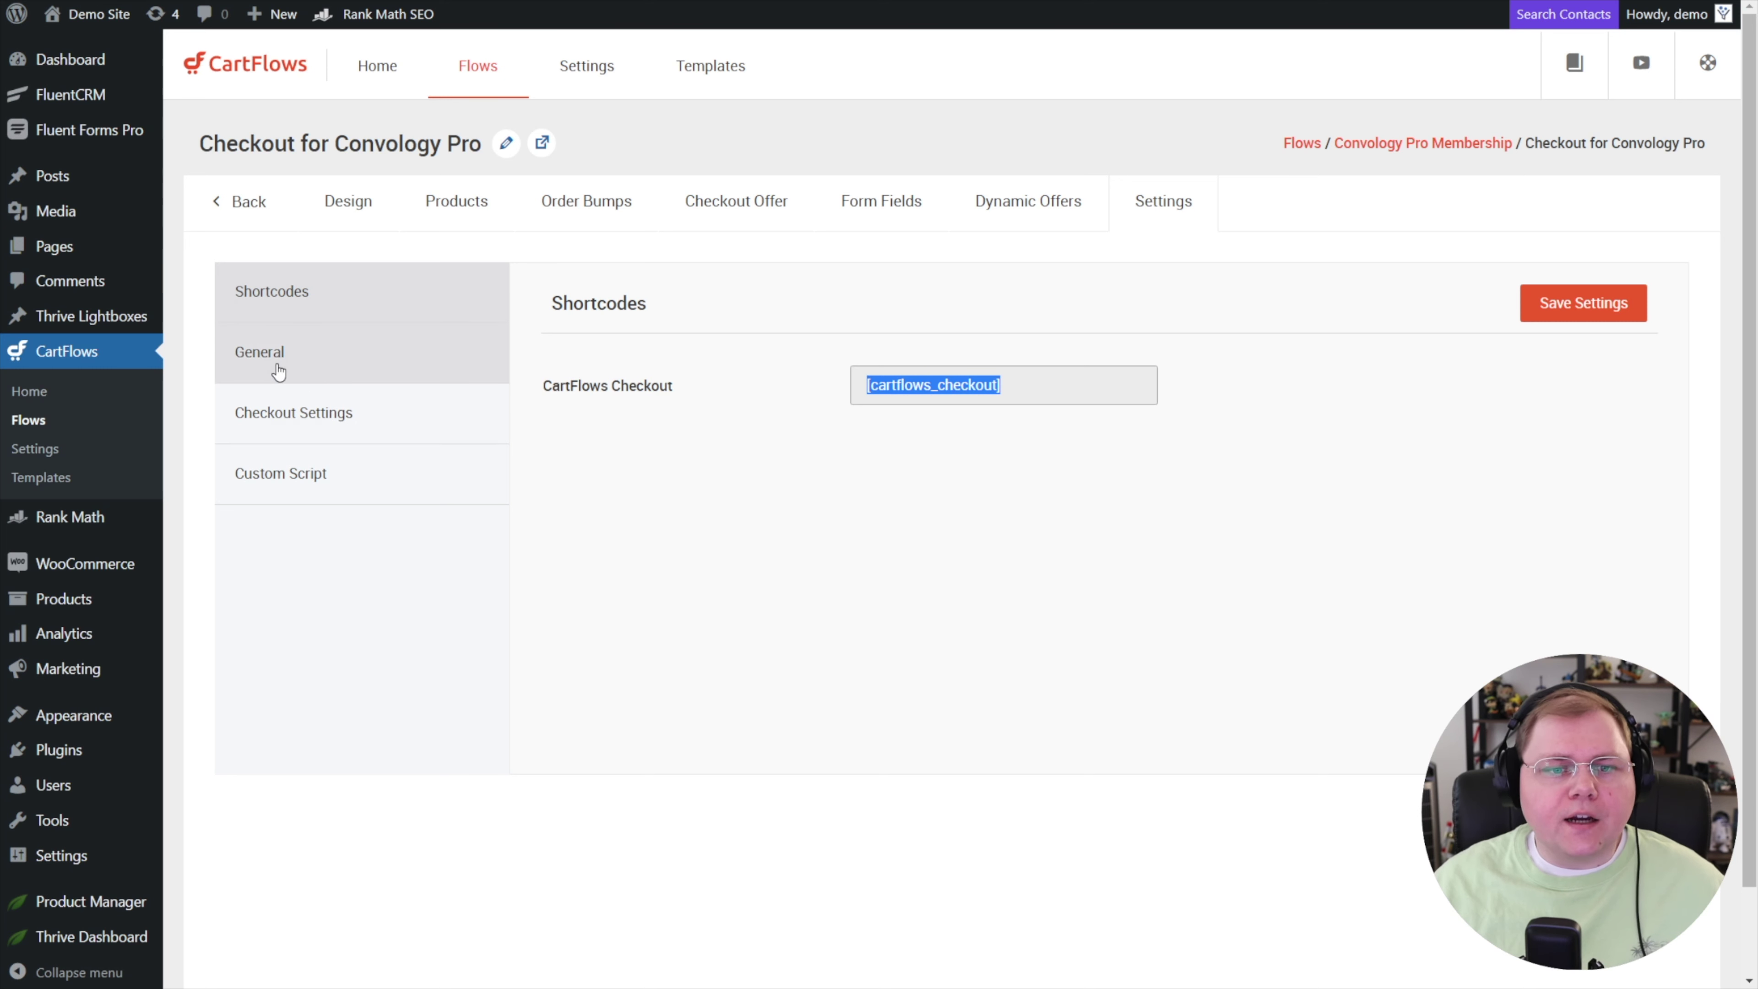
pyautogui.click(1592, 305)
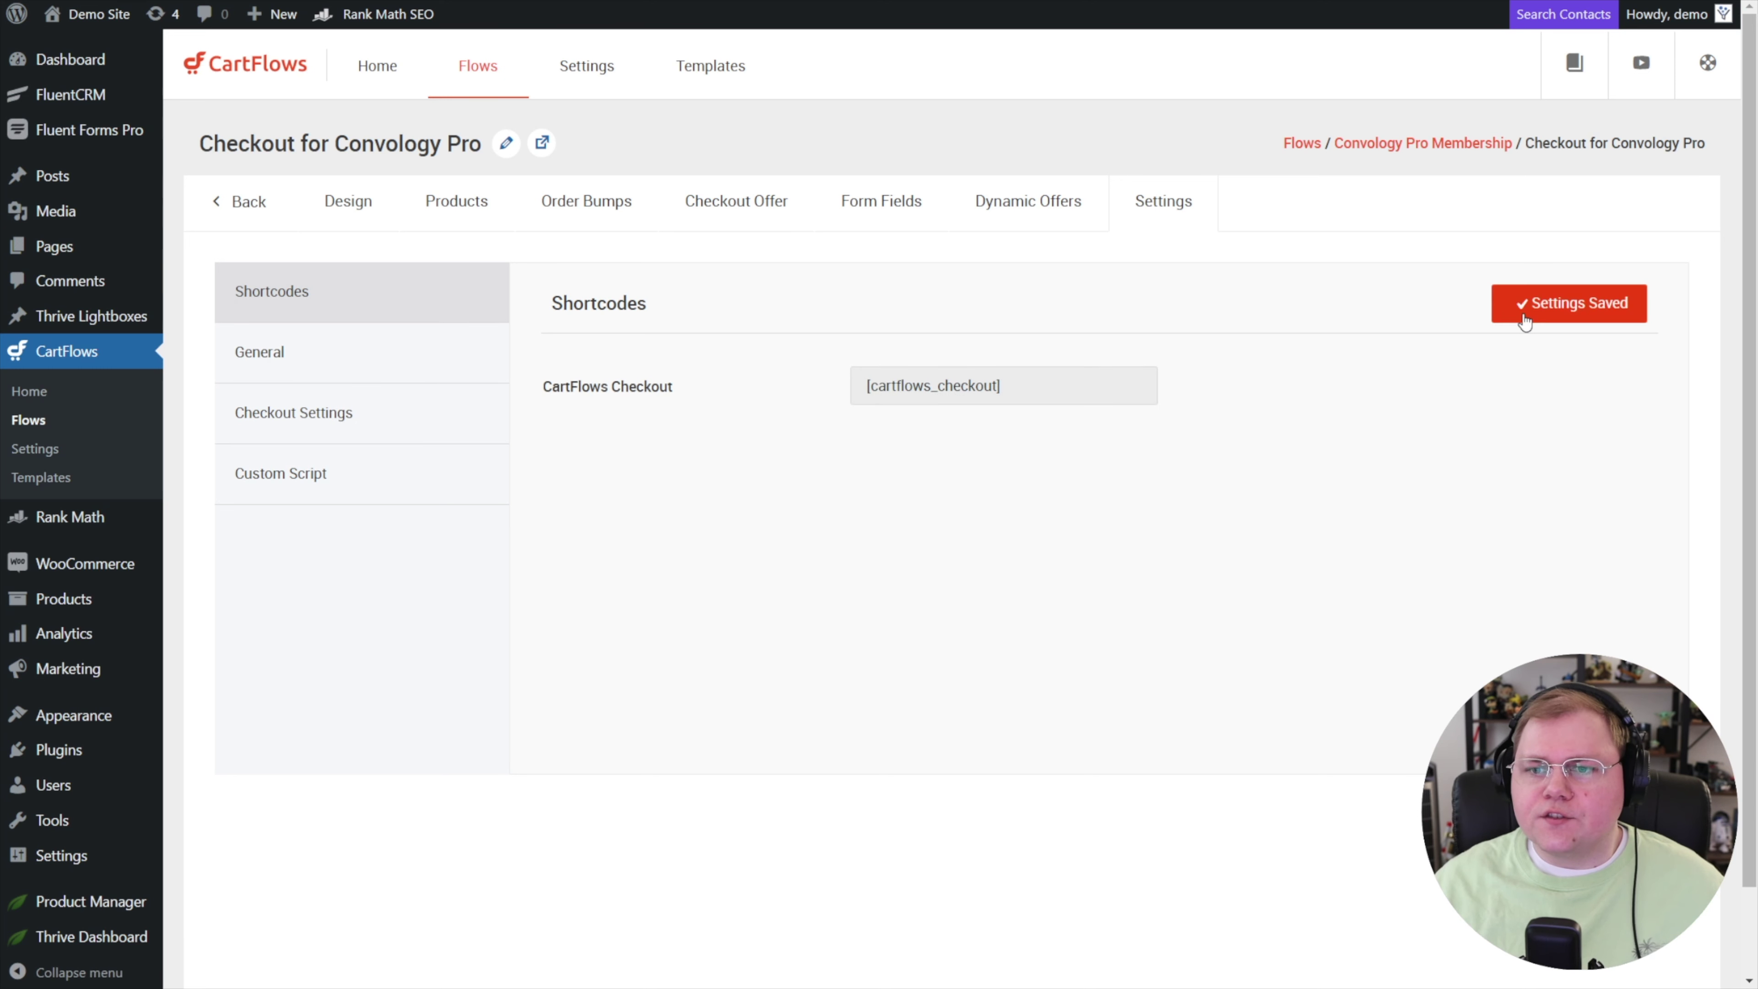
pyautogui.click(348, 201)
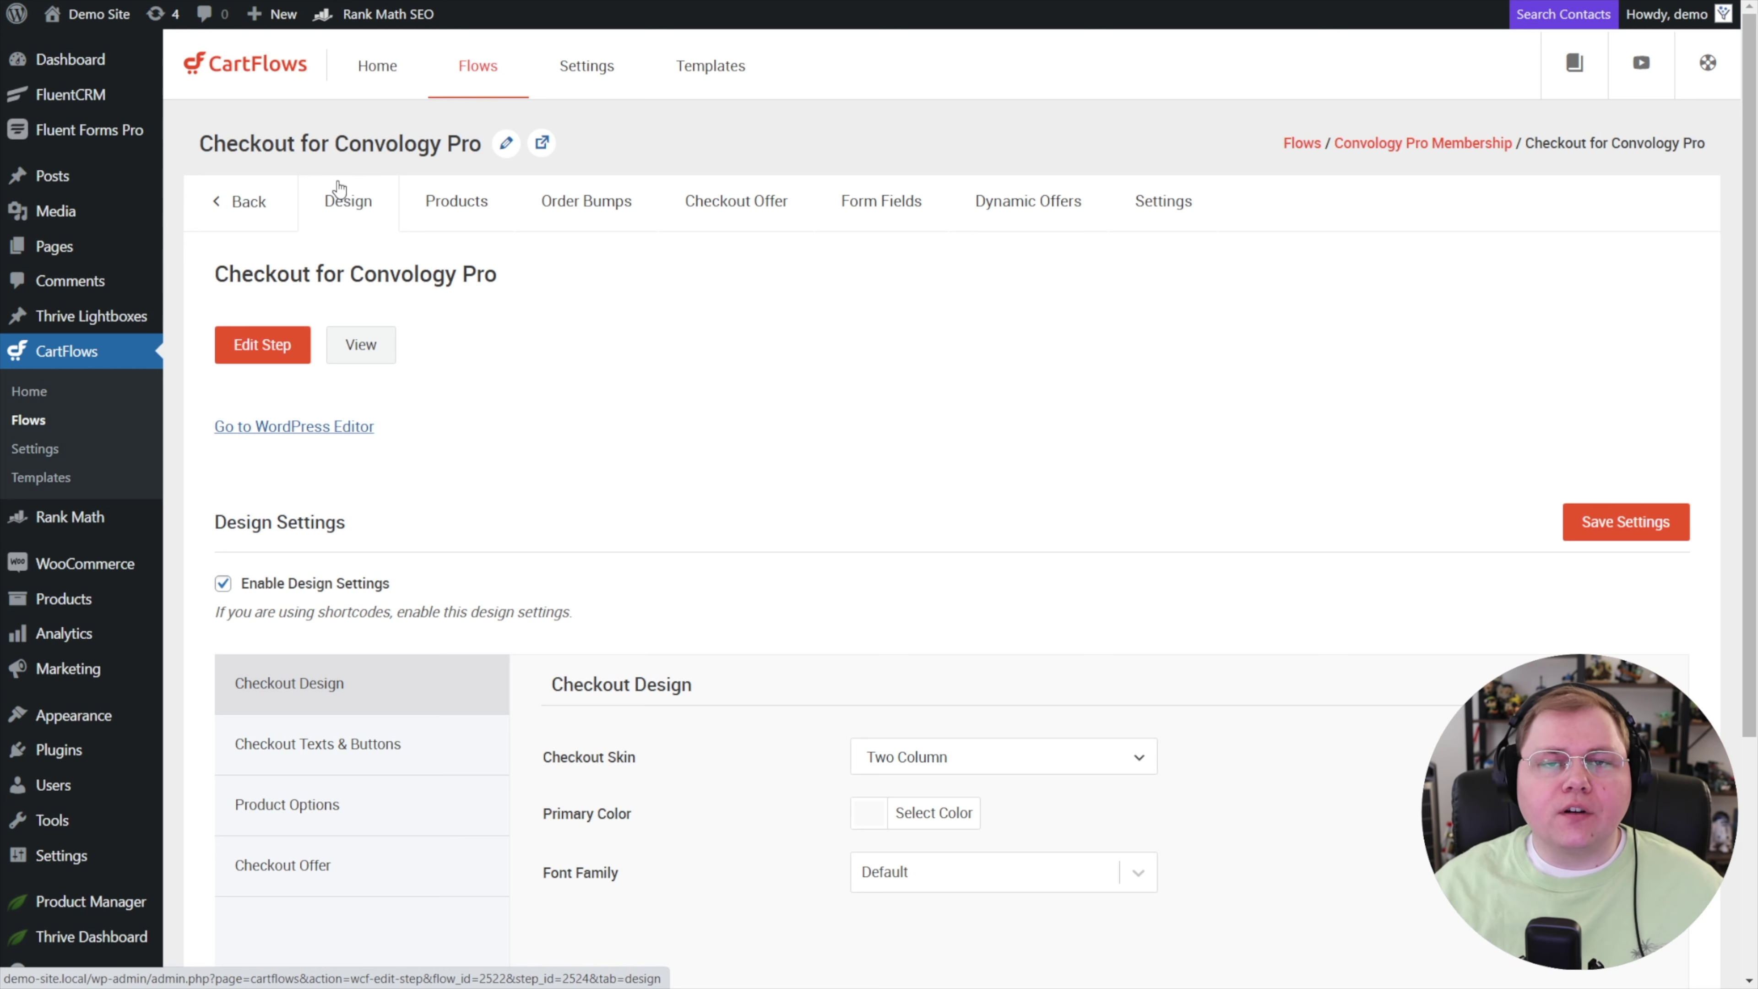
pyautogui.click(360, 350)
pyautogui.moveTo(720, 15)
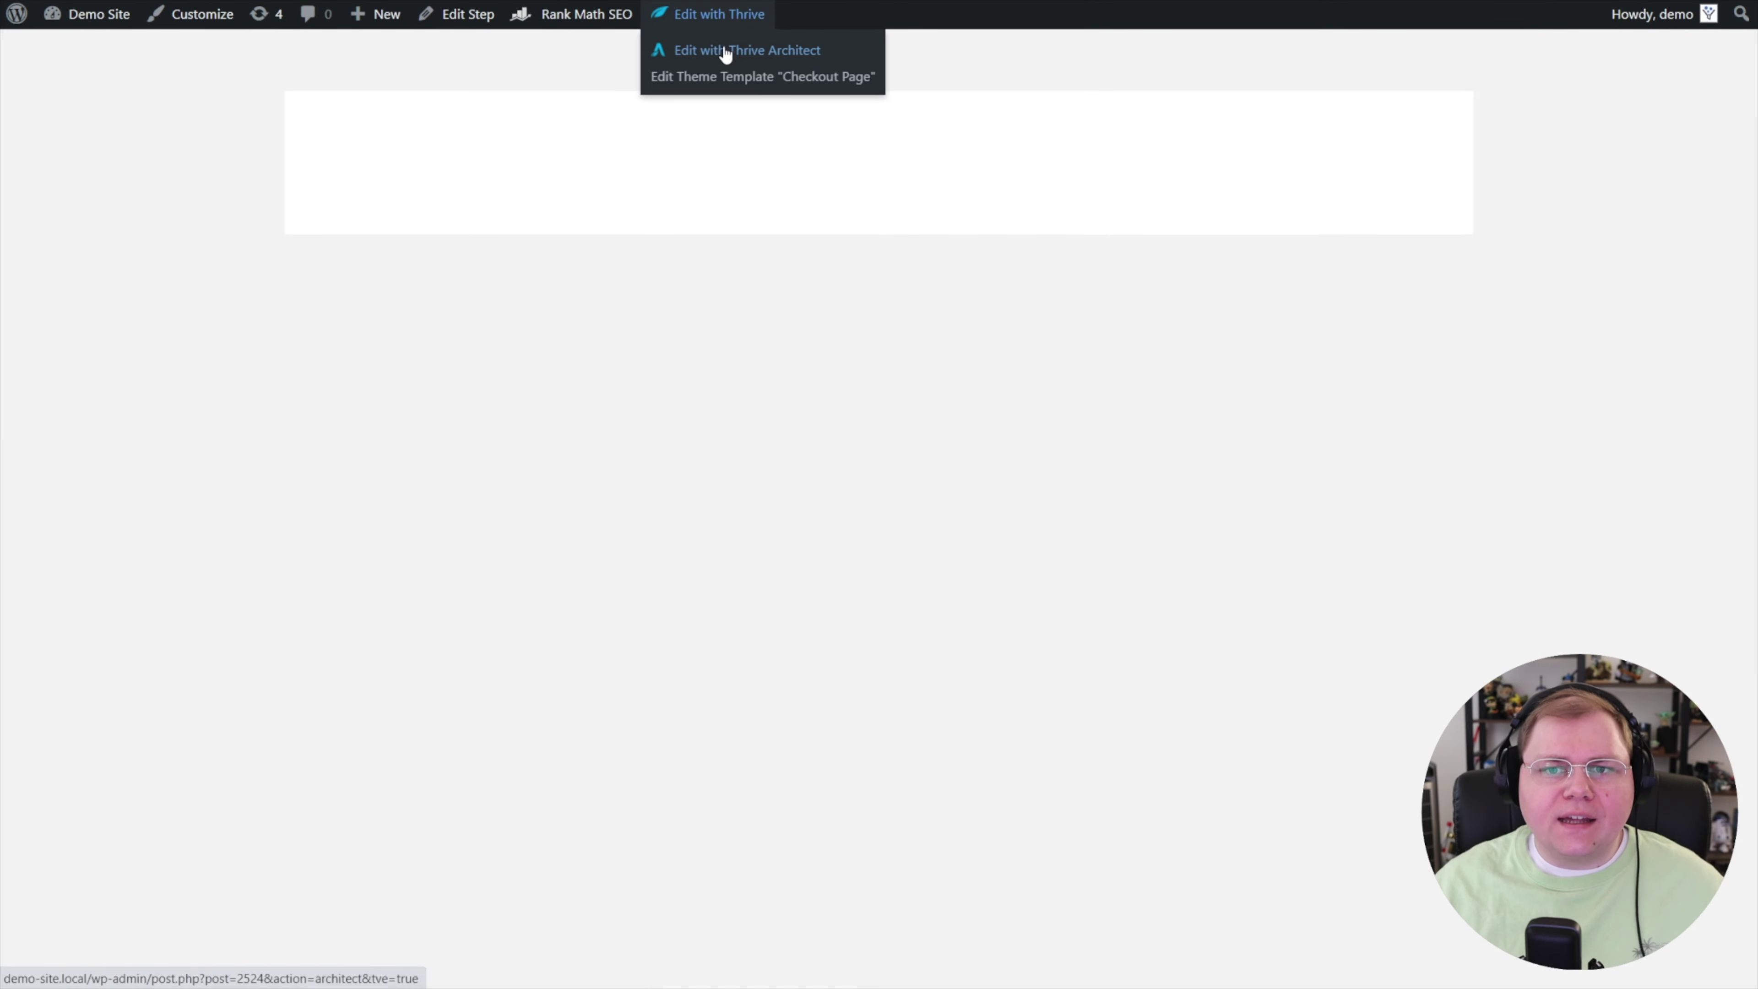
# Add a background section to the checkout page with a 1200 px maximum content width
pyautogui.click(717, 78)
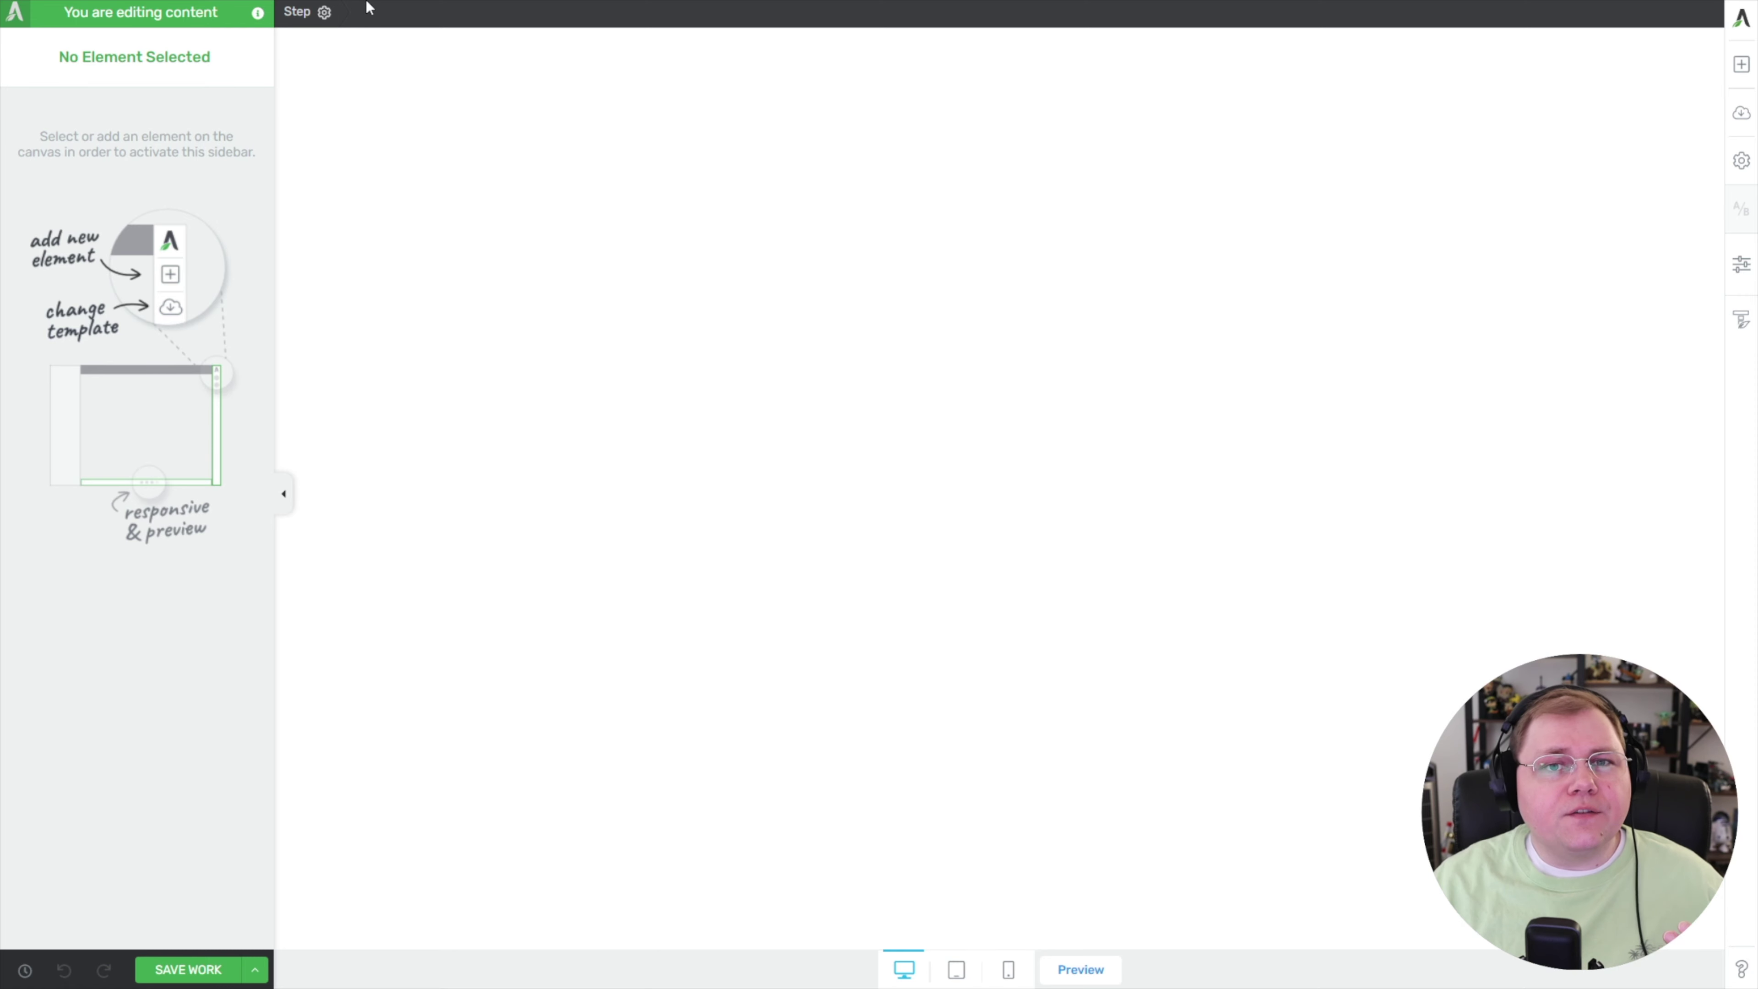
pyautogui.click(1741, 63)
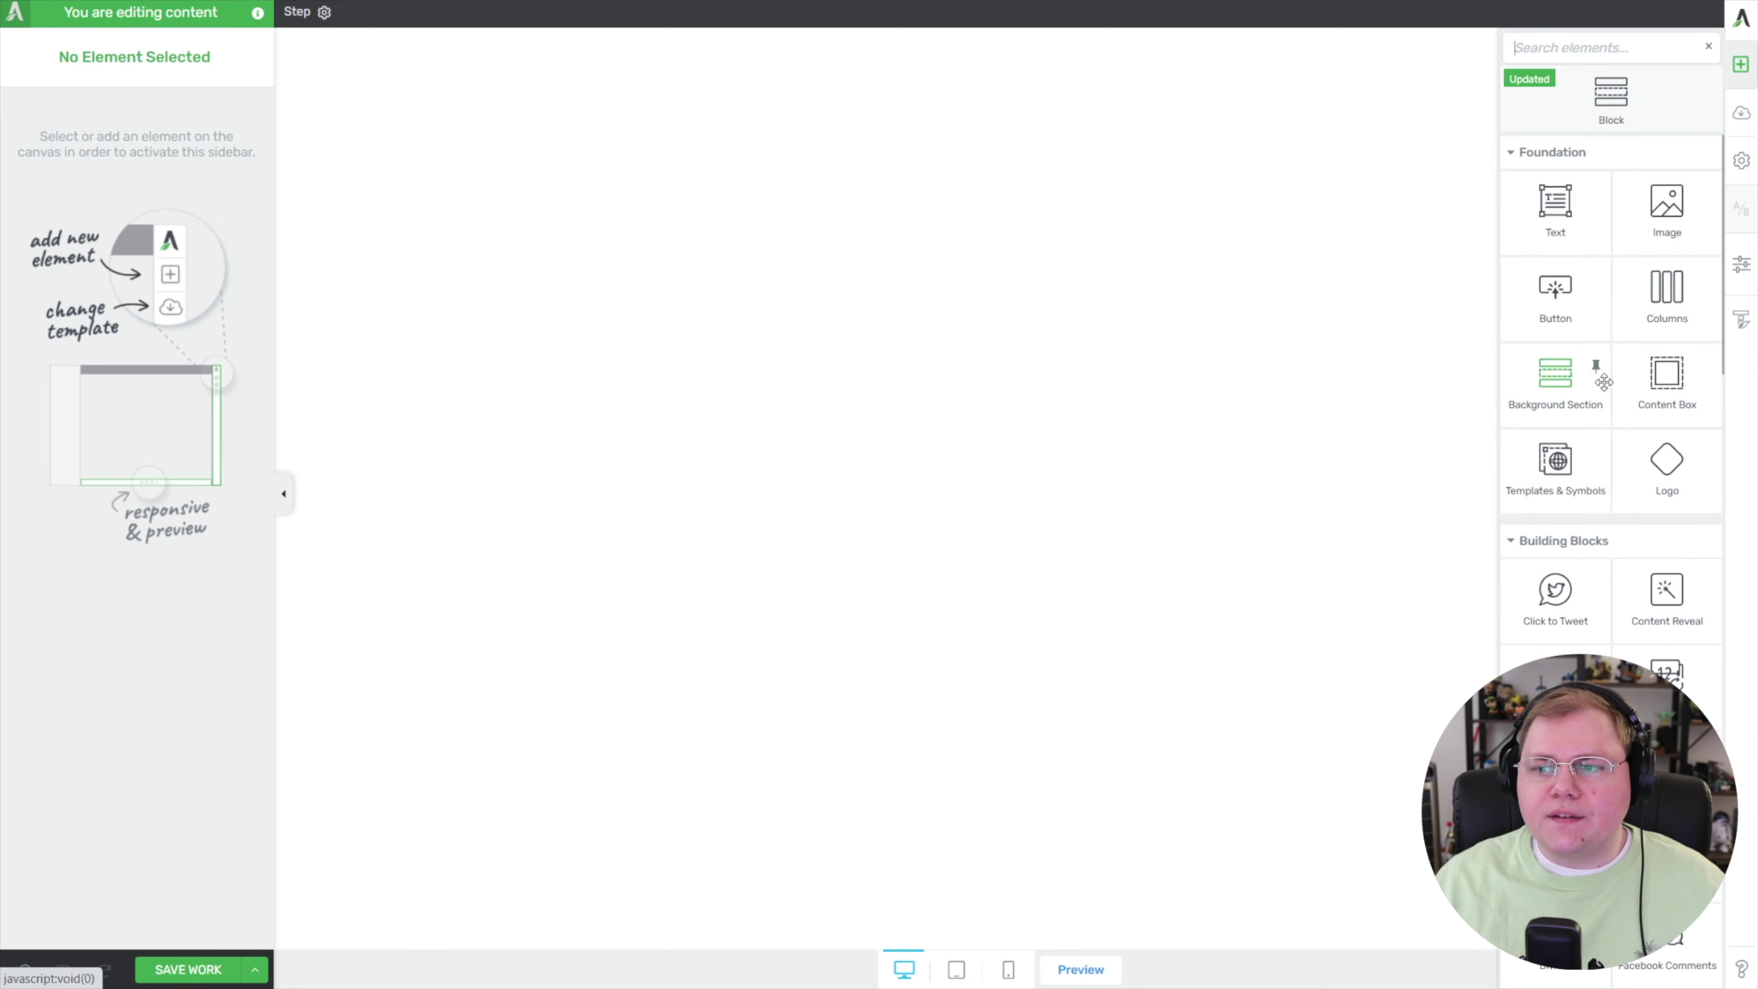
pyautogui.moveTo(1589, 362); pyautogui.dragTo(1255, 128)
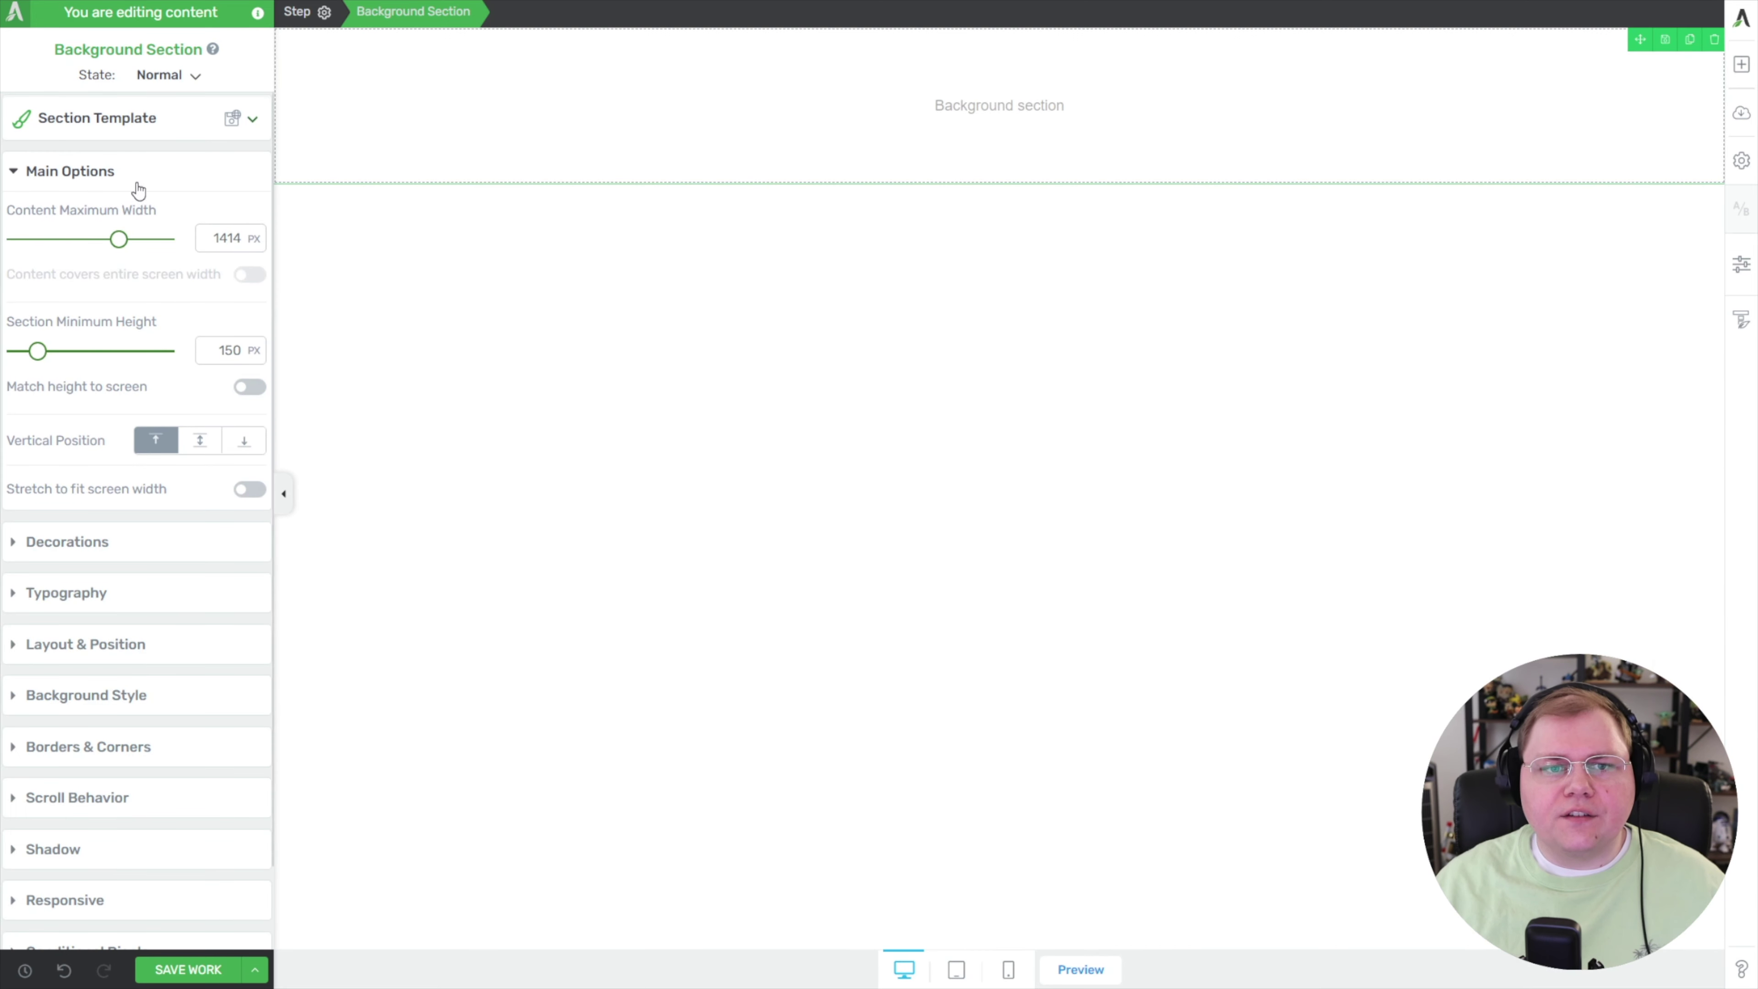
pyautogui.doubleClick(232, 237)
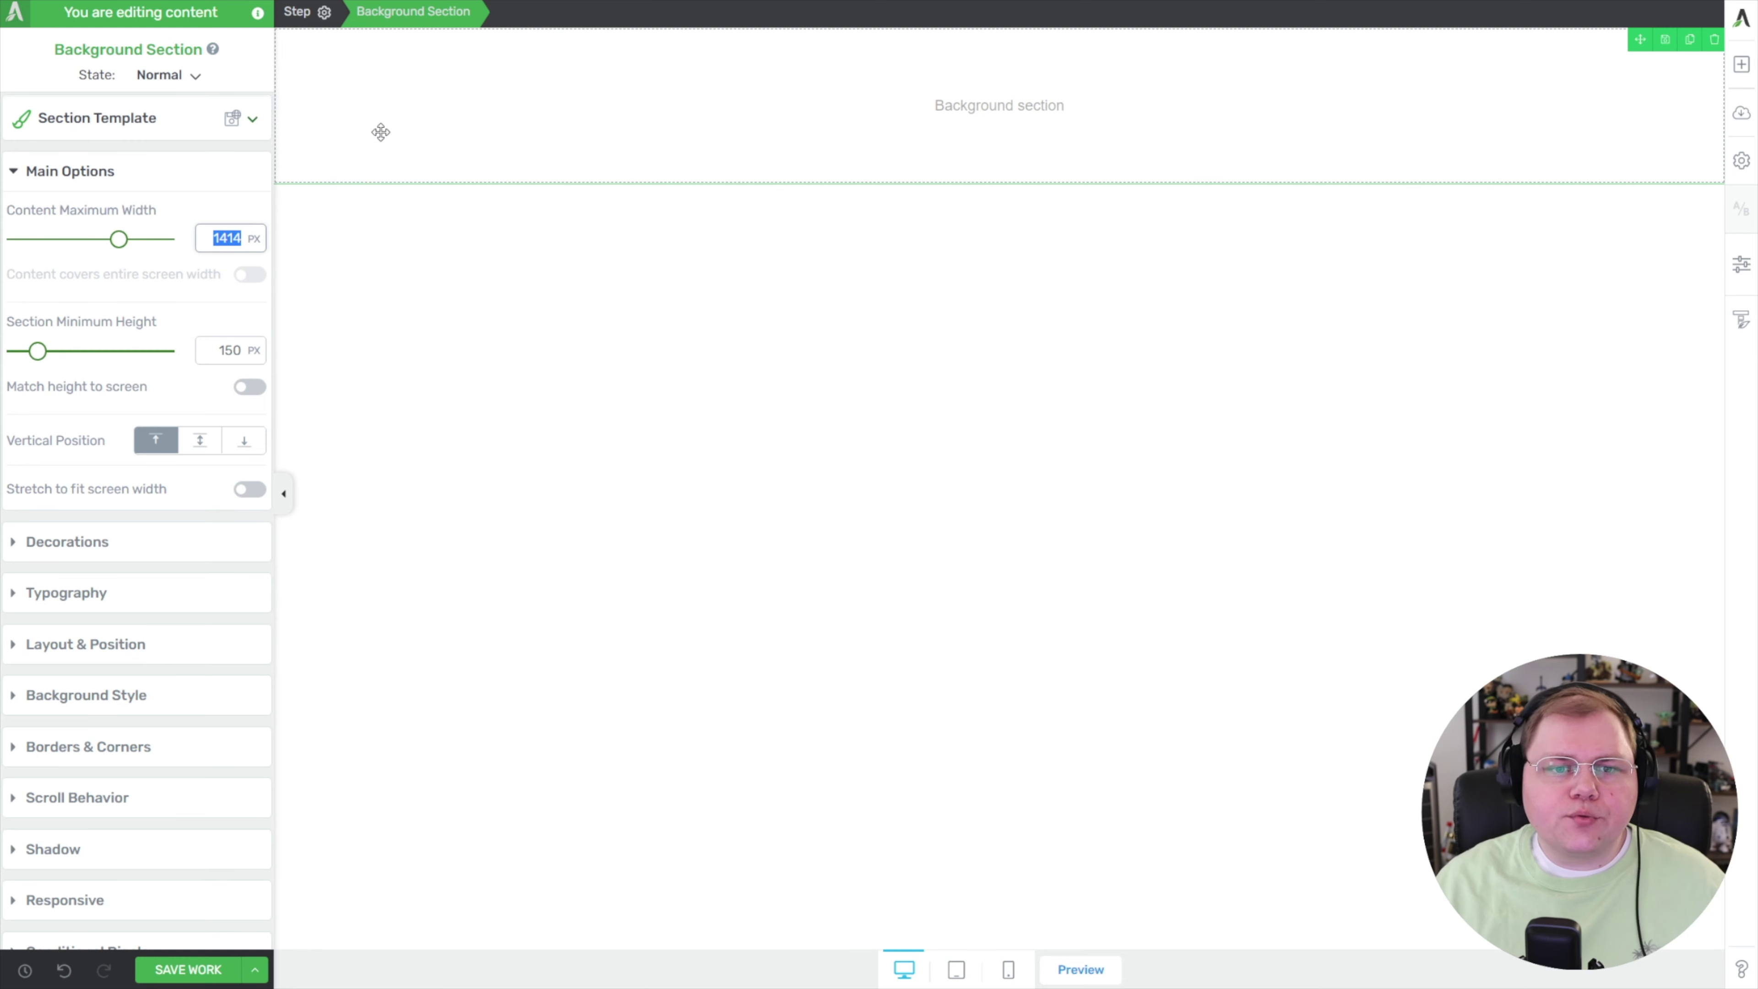
pyautogui.write('1200')
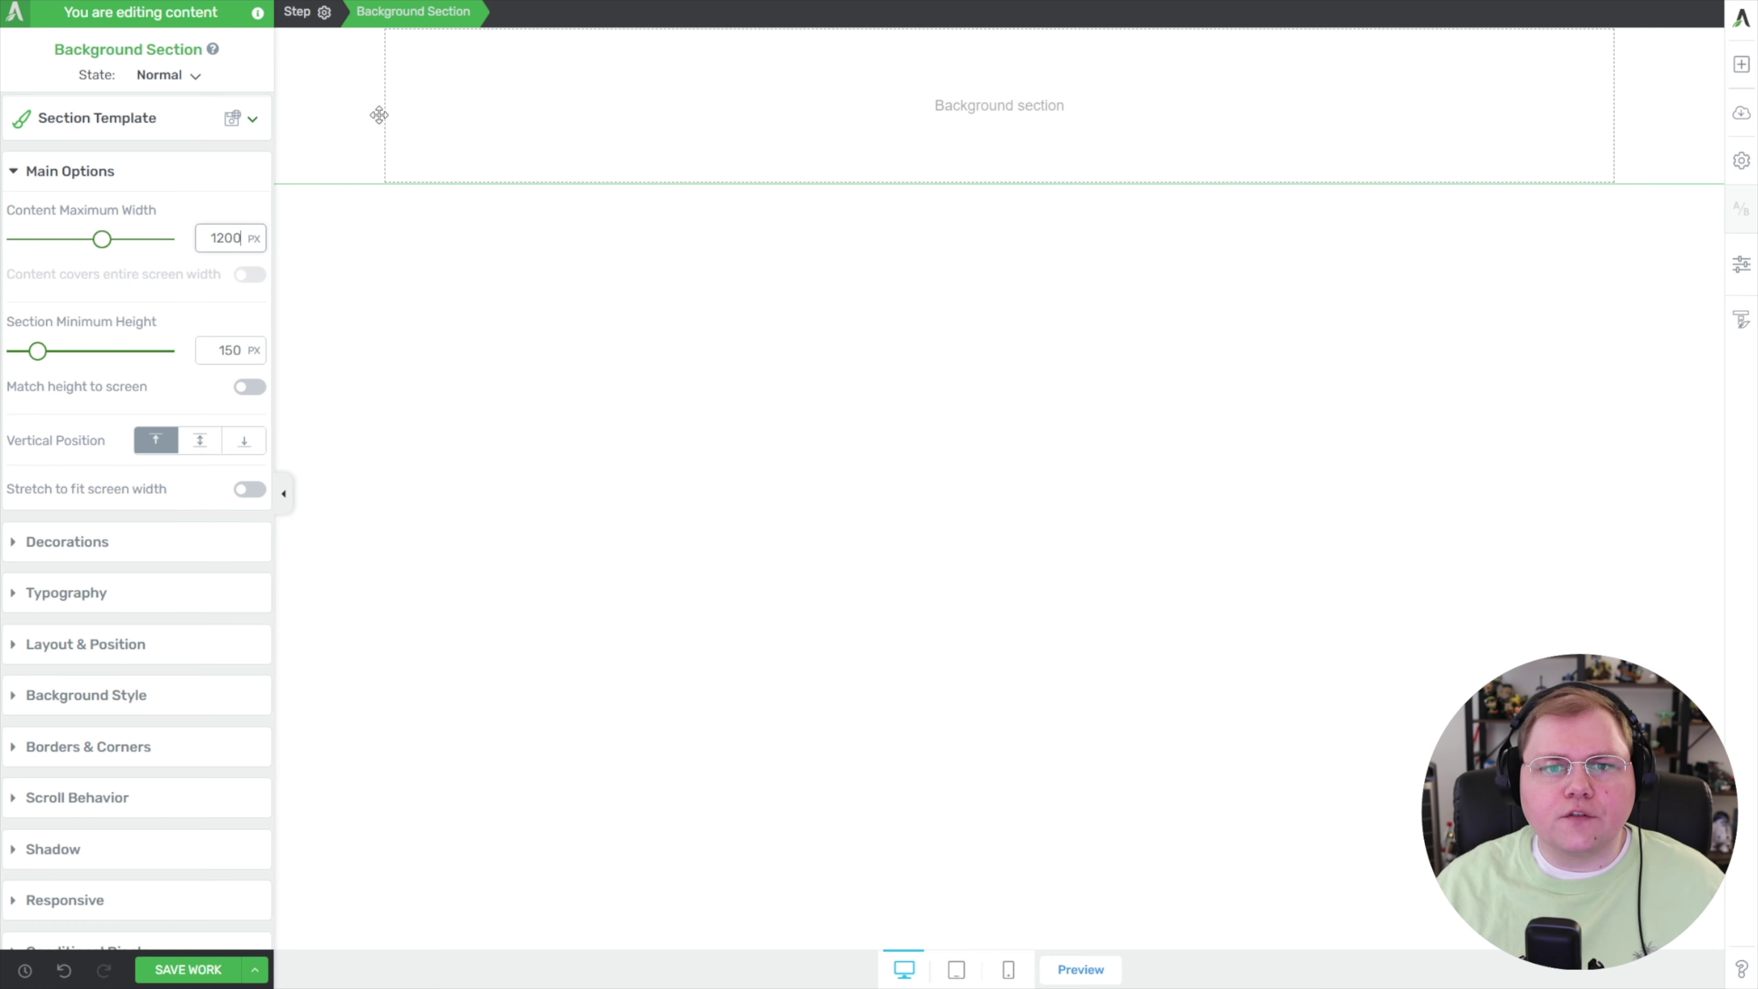
# Add a text element holding the [cartflows_checkout] shortcode, save the page and preview it
pyautogui.click(1740, 66)
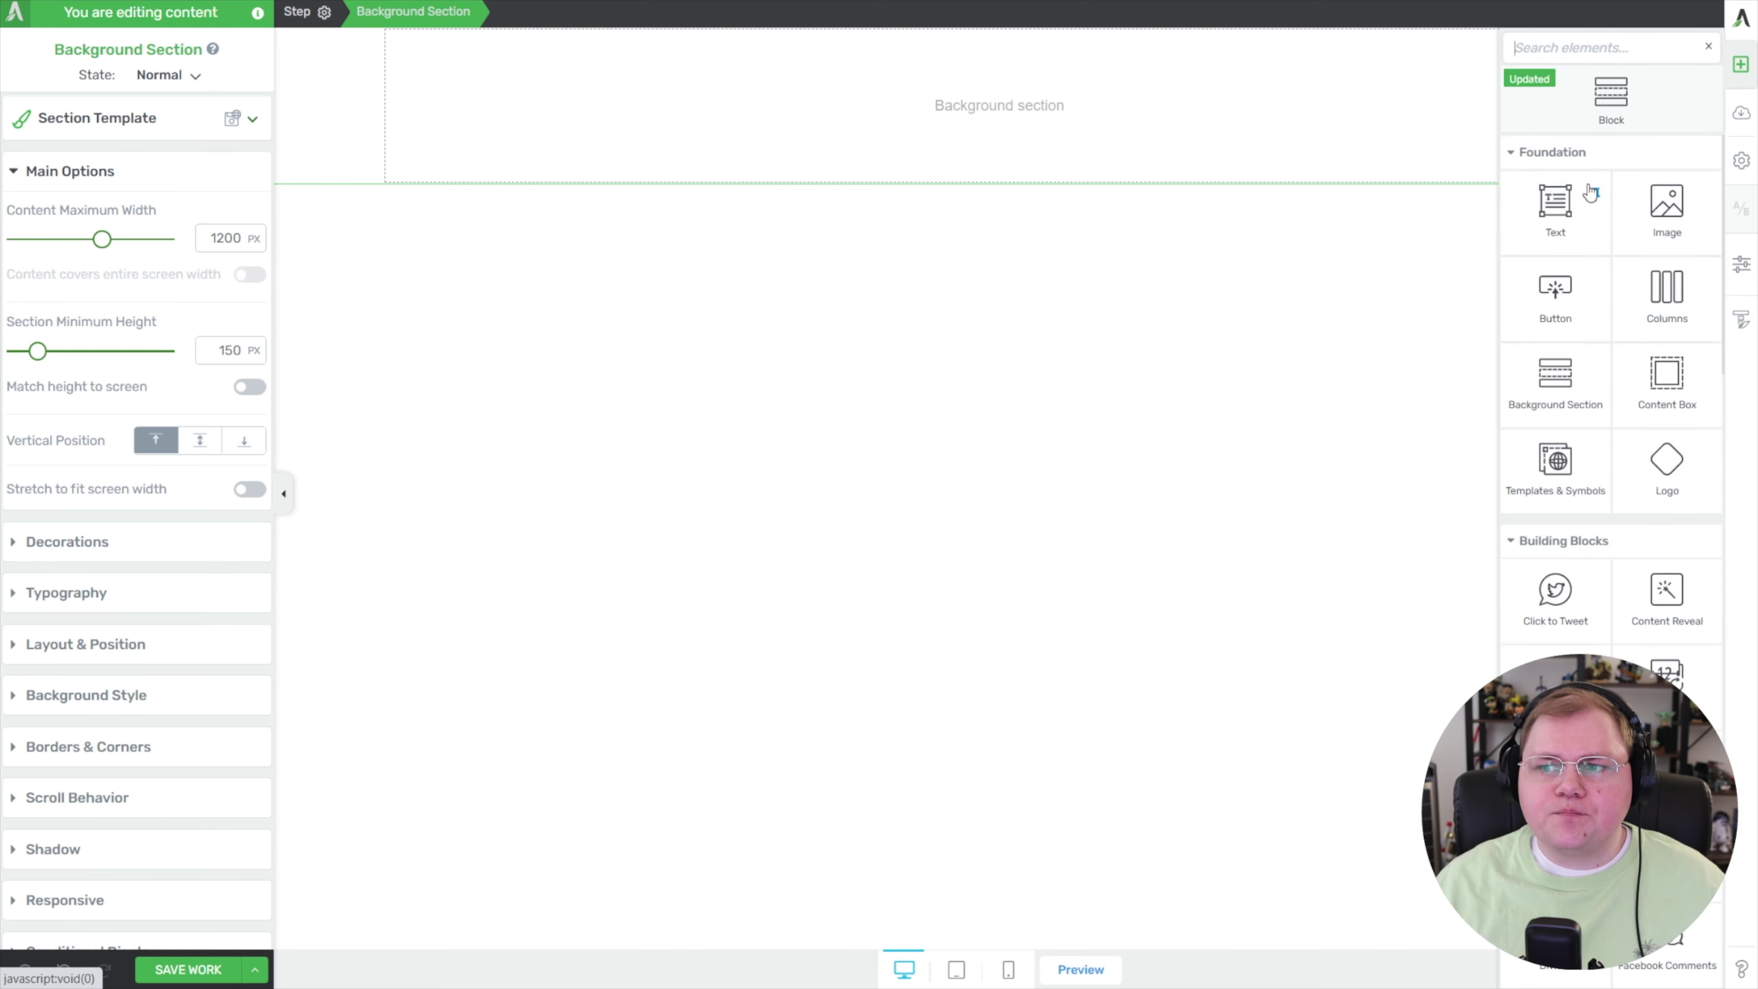
pyautogui.moveTo(1553, 197); pyautogui.dragTo(1031, 111)
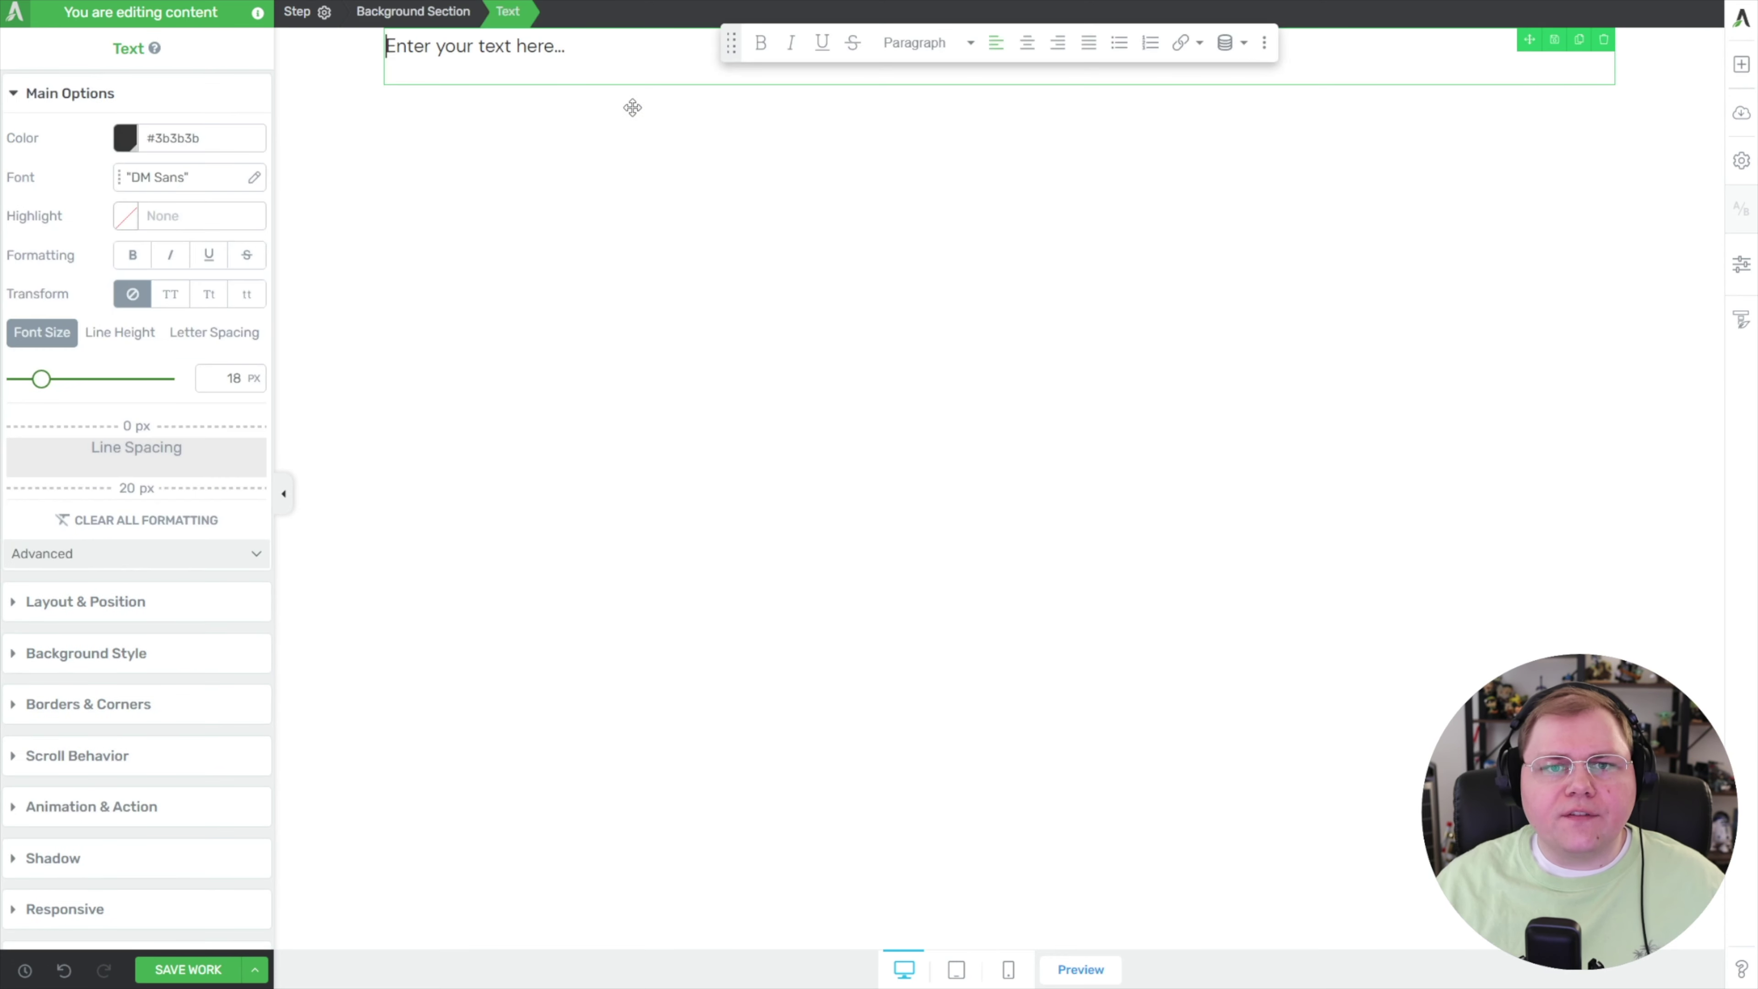
pyautogui.hotkey('ctrl', 'v')
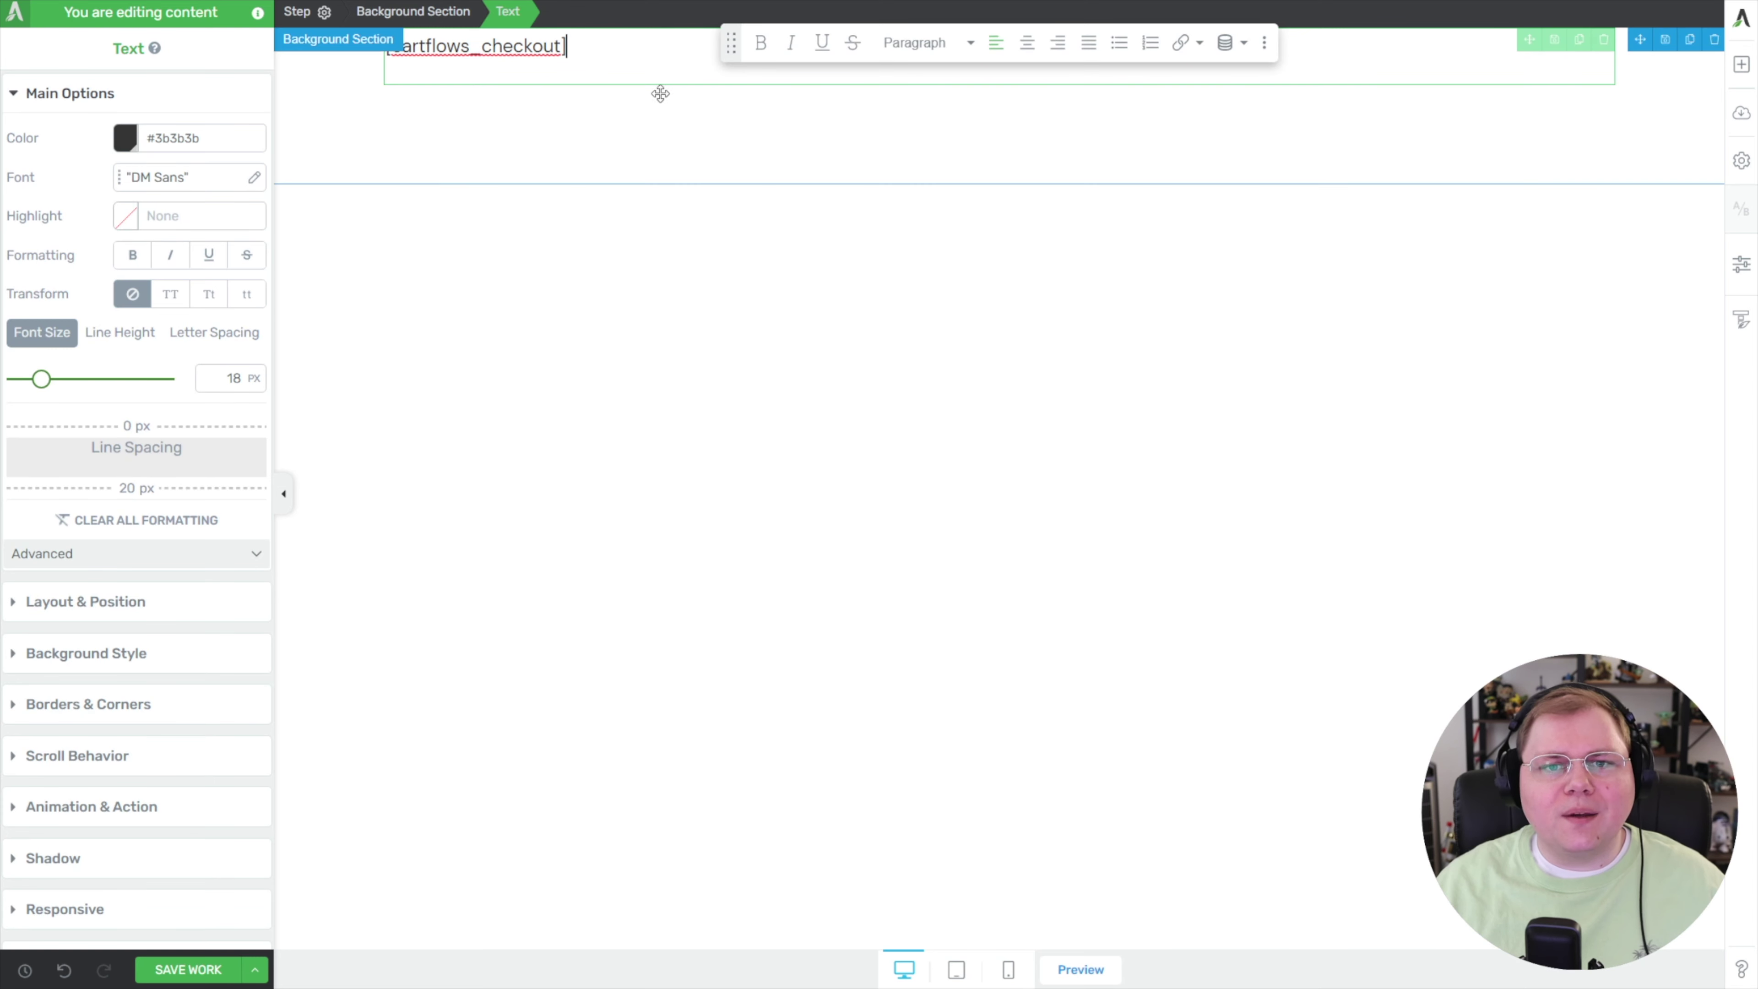
pyautogui.click(773, 177)
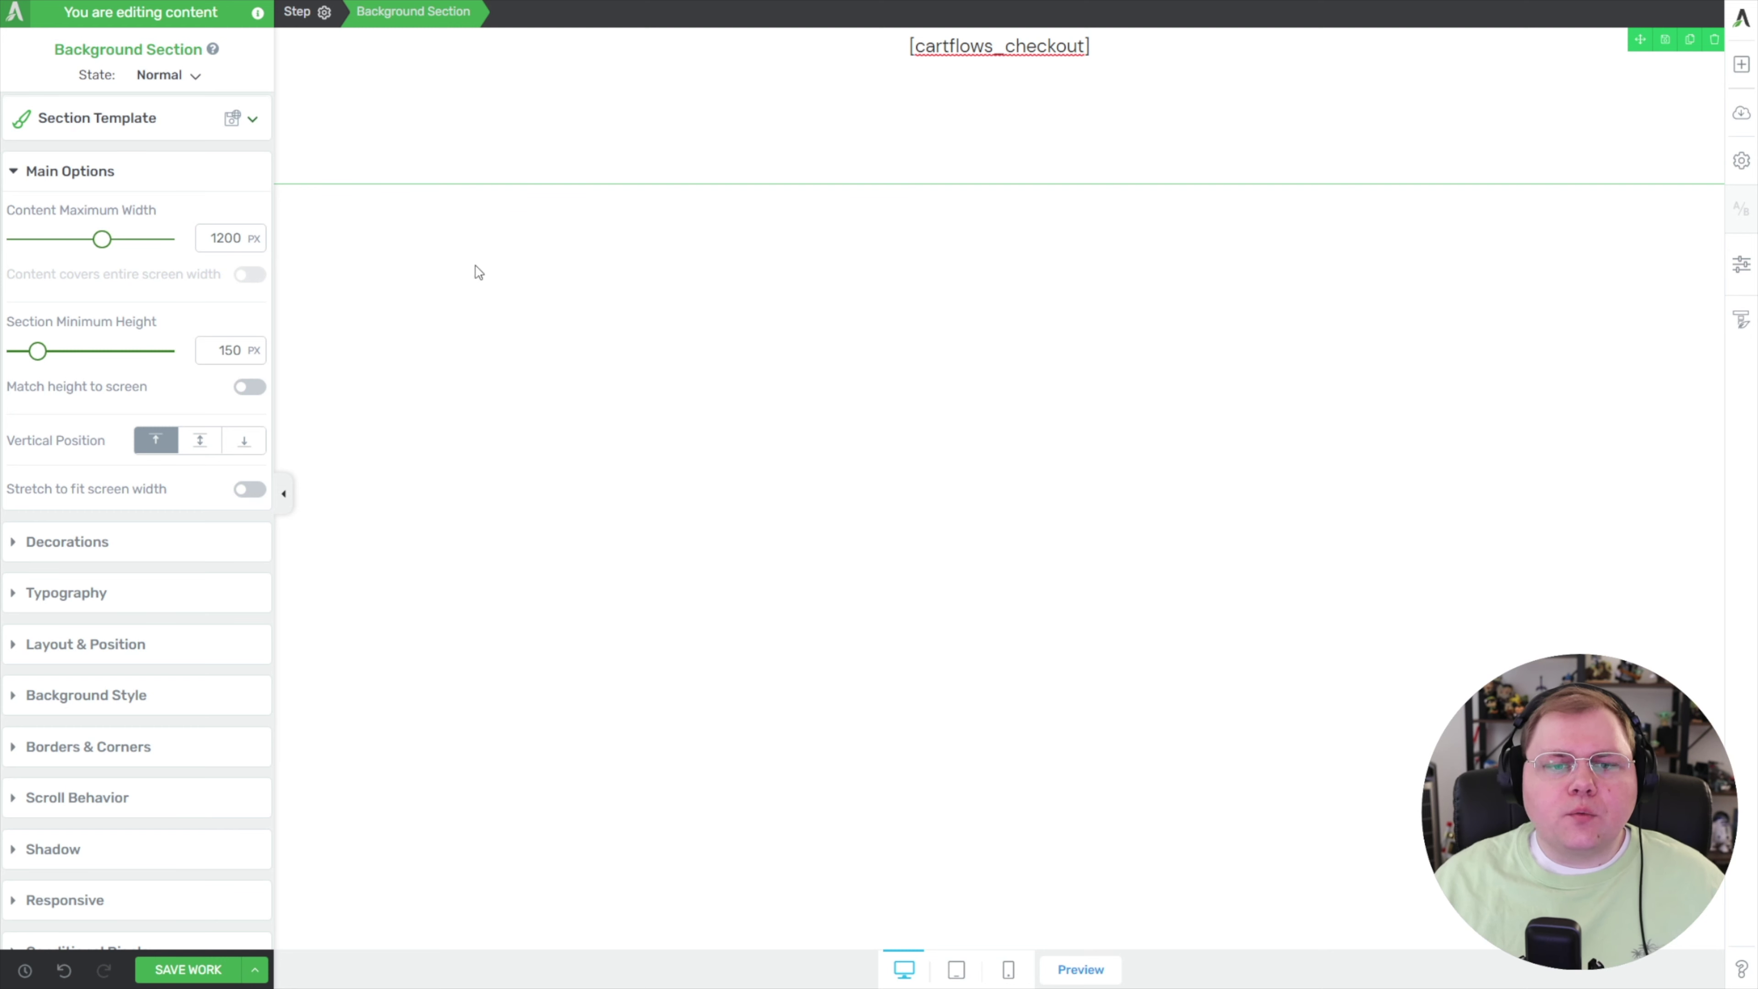
pyautogui.click(192, 964)
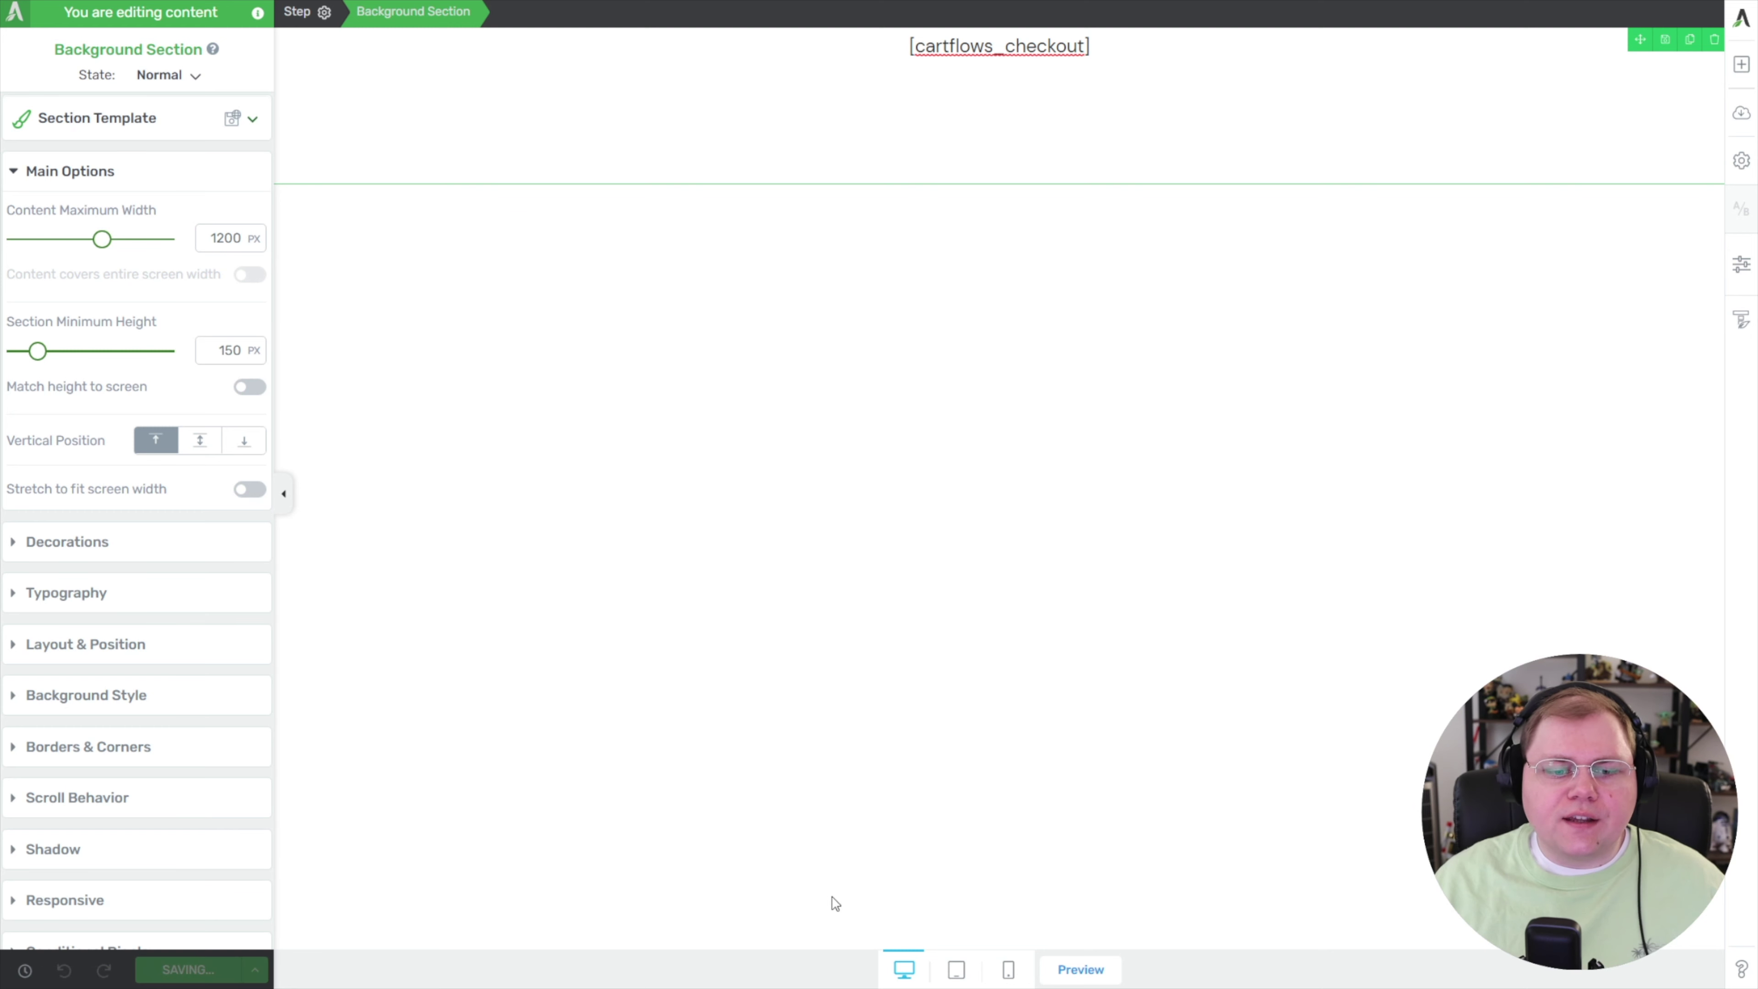
pyautogui.click(1069, 967)
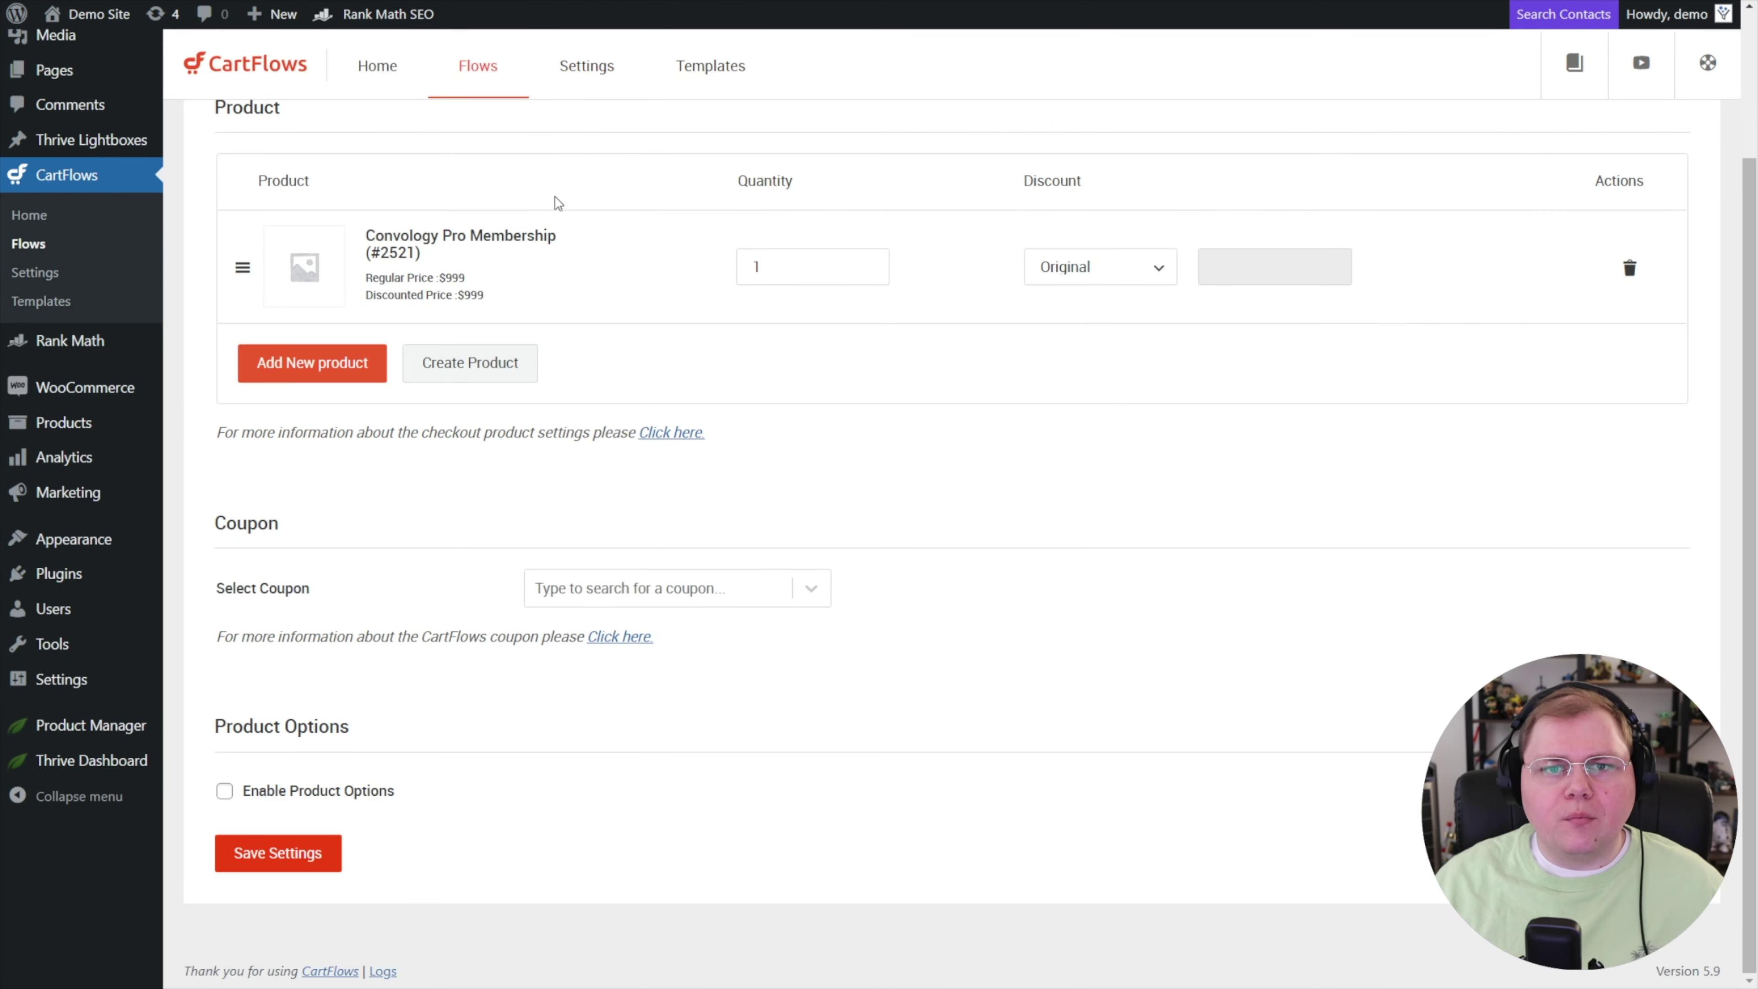
# Disable Ship To Different Address and Additional Field in Form Fields, then save the settings
pyautogui.scroll(3, 553, 205)
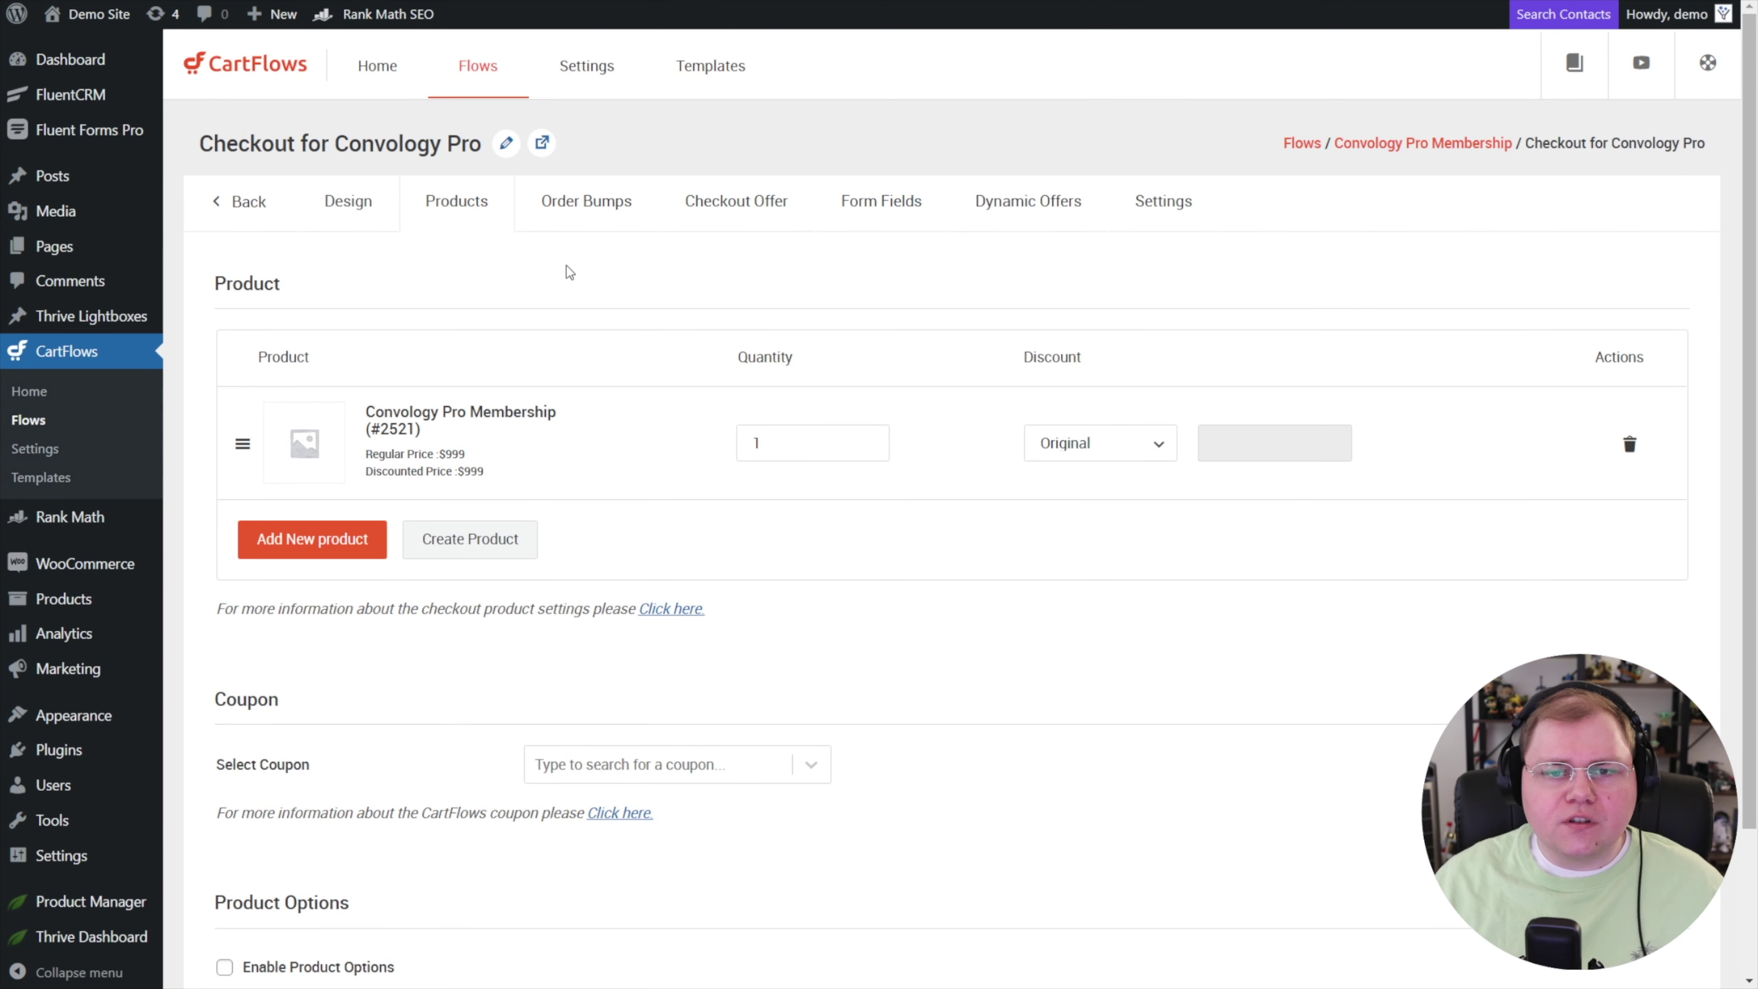
pyautogui.click(879, 208)
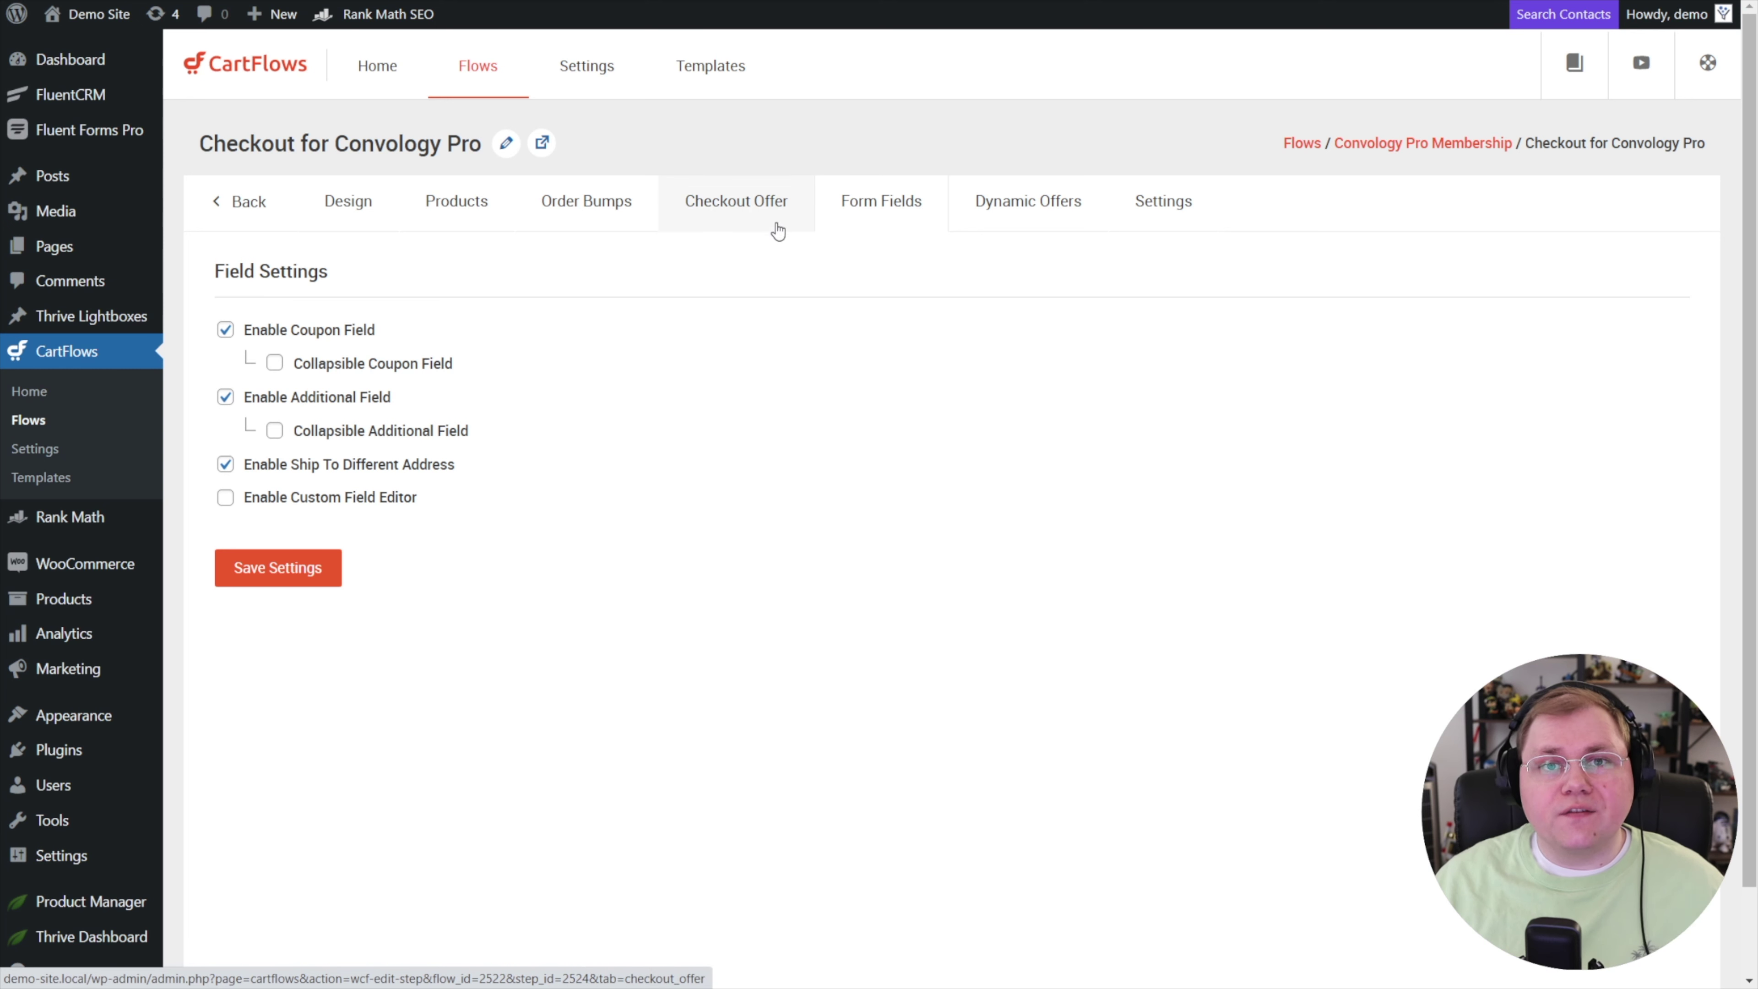
pyautogui.click(226, 464)
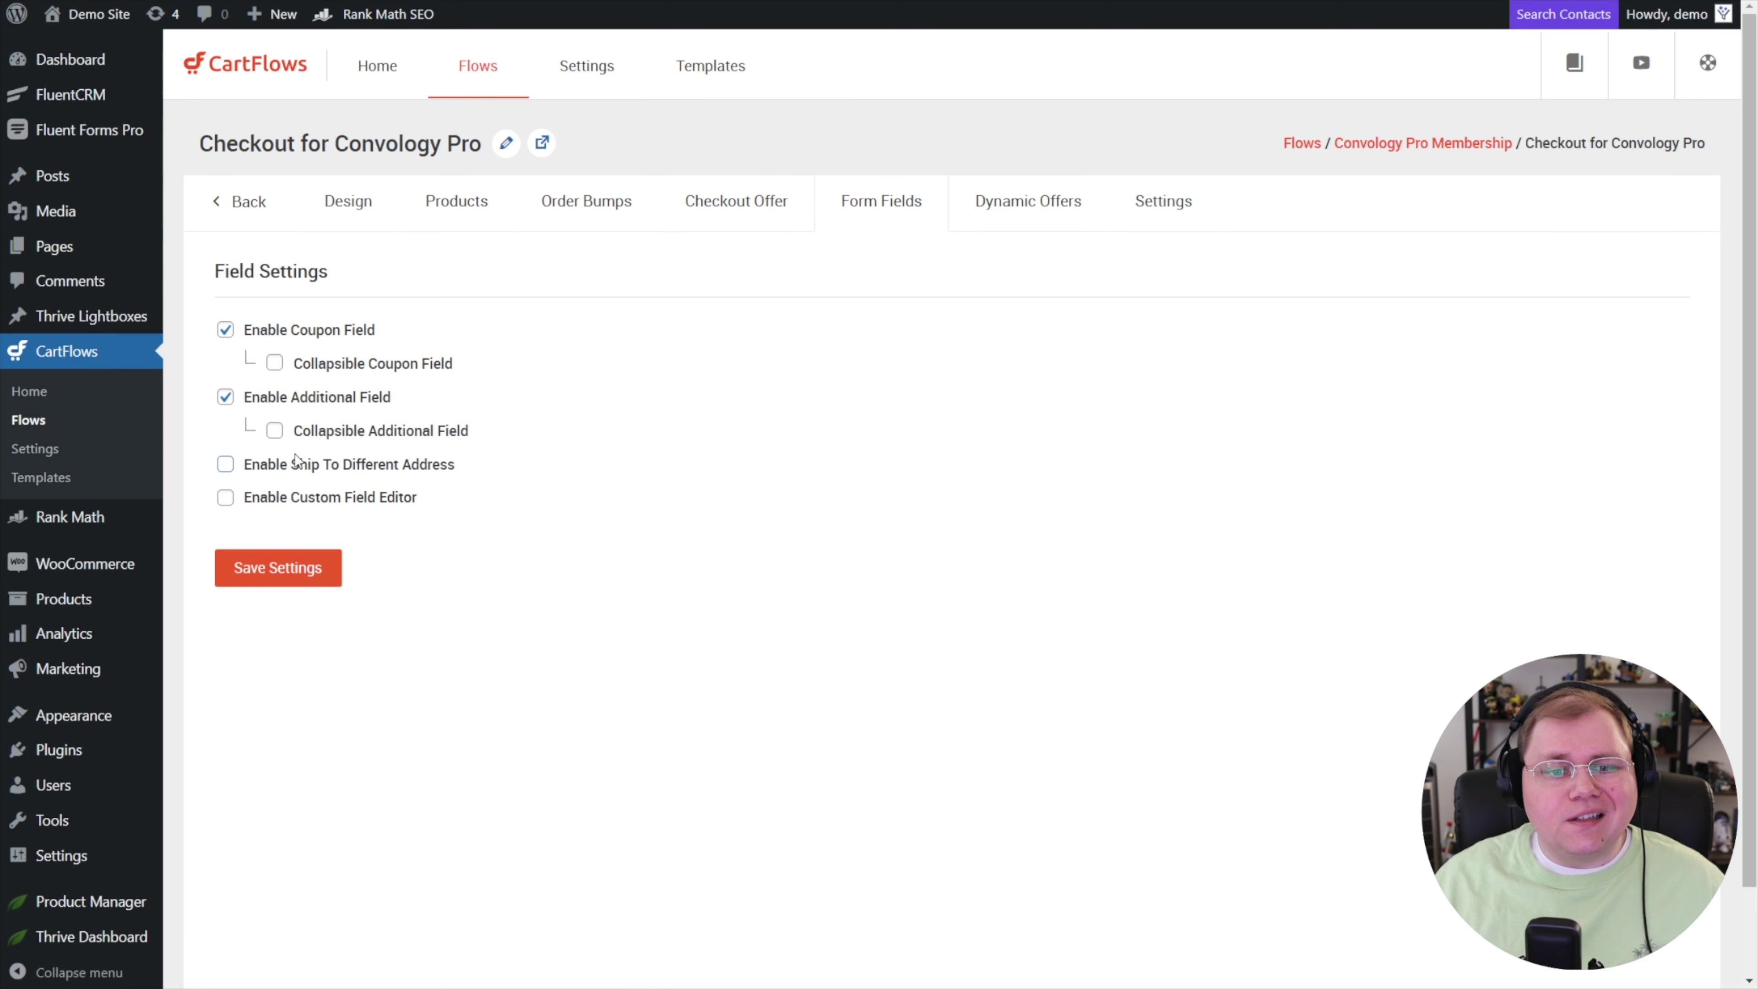
pyautogui.click(227, 400)
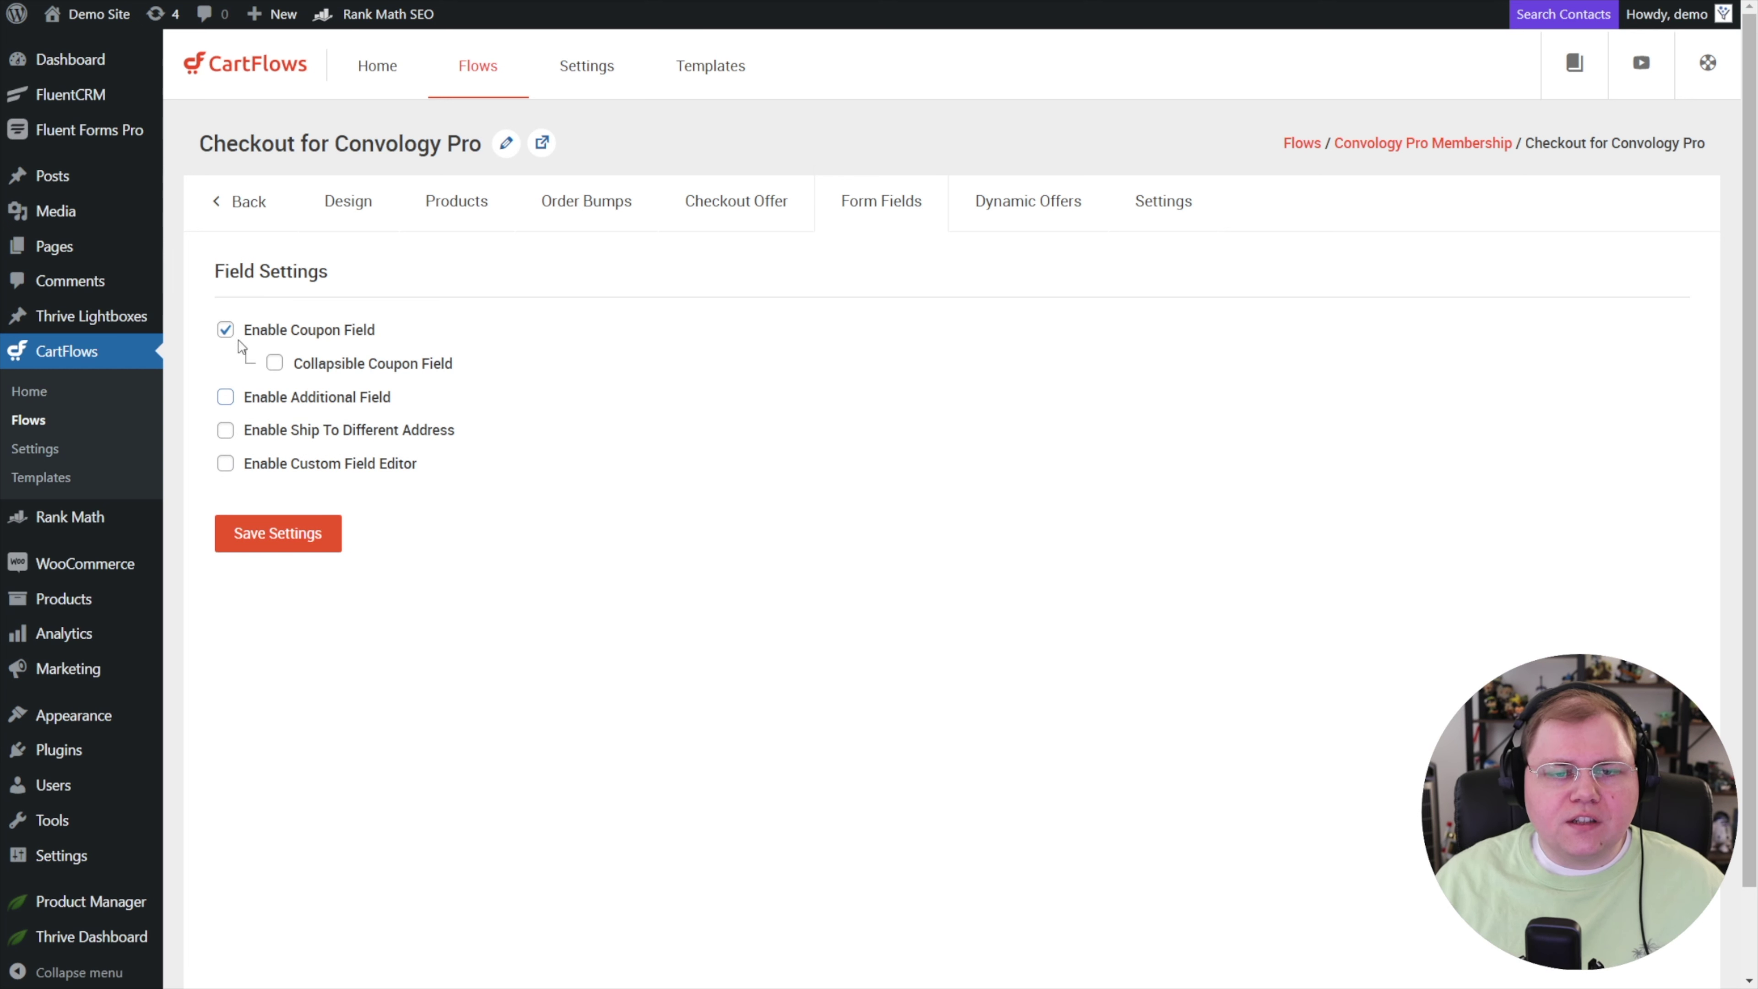
pyautogui.click(300, 532)
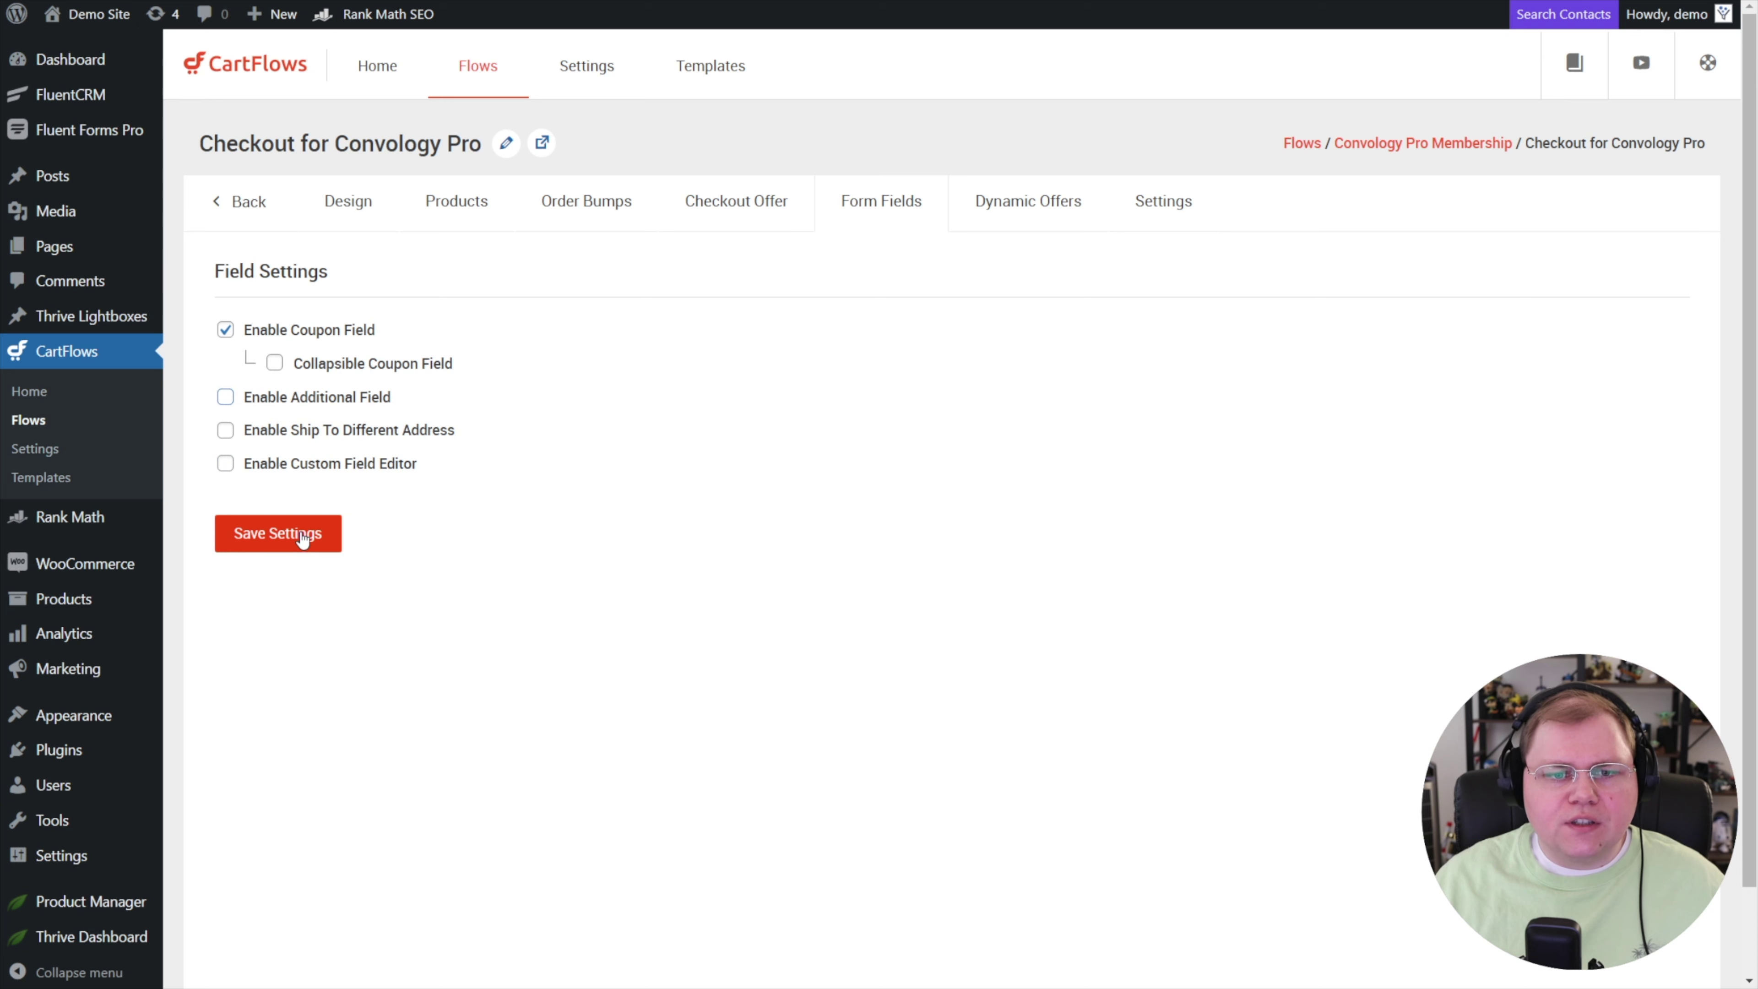
pyautogui.click(226, 463)
pyautogui.scroll(-4, 231, 476)
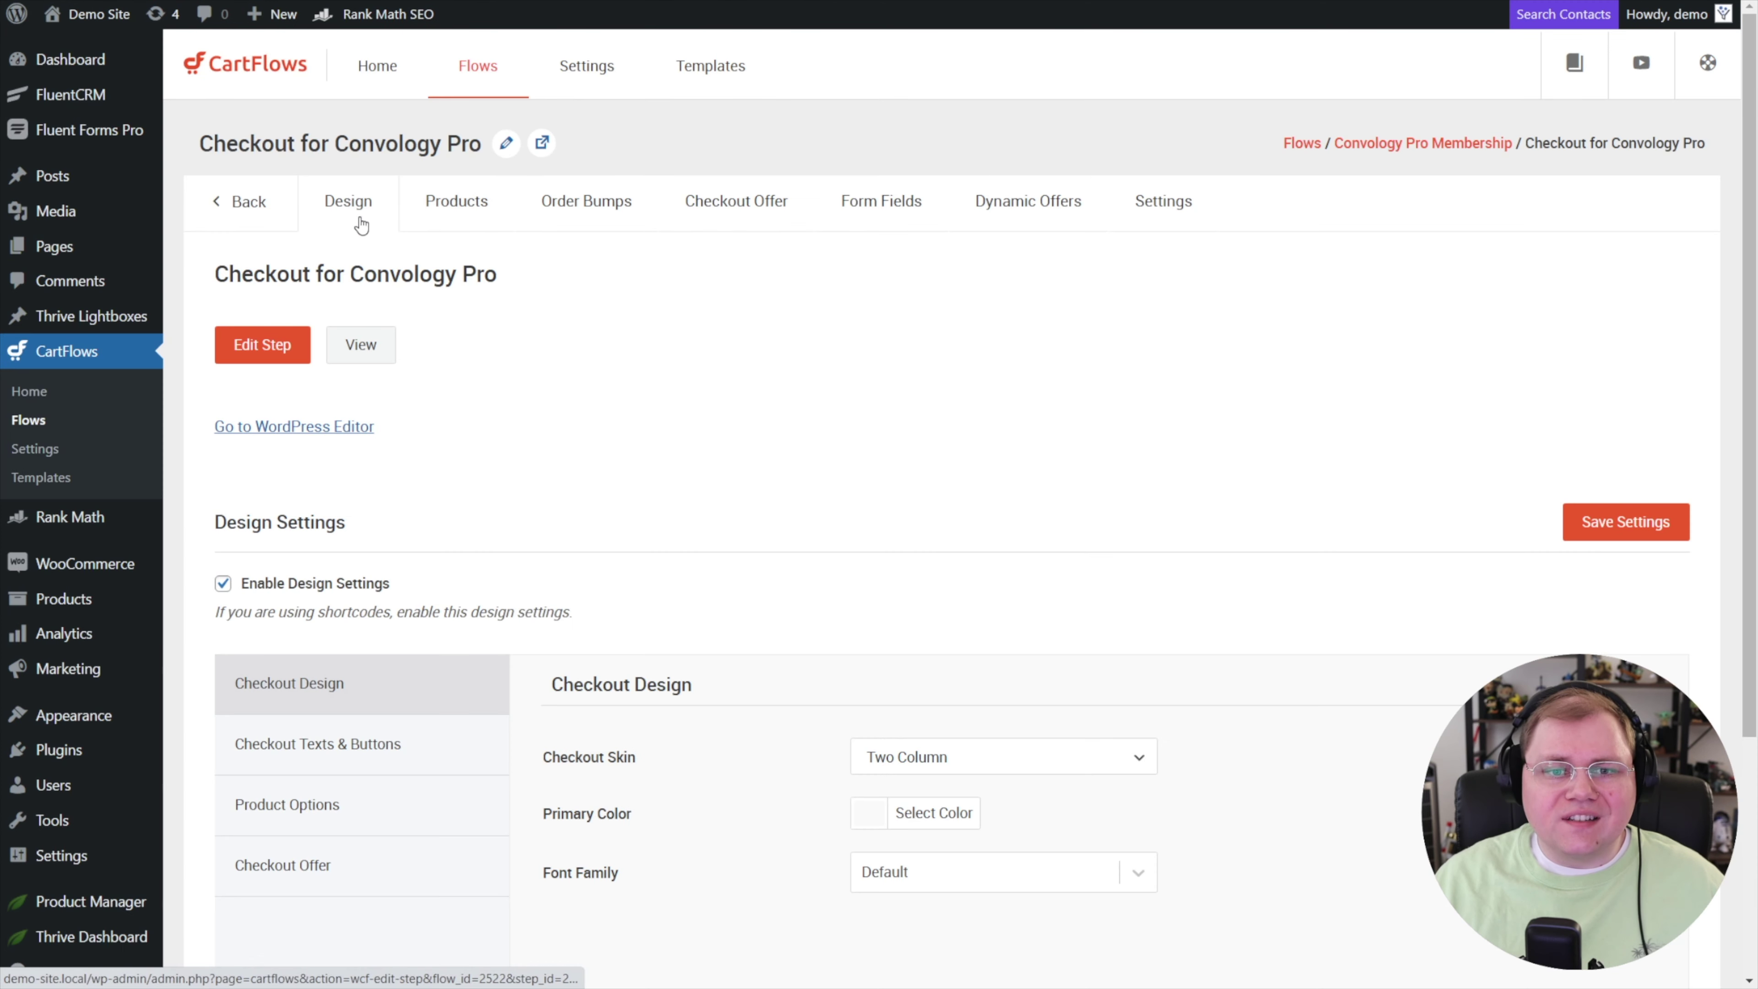
# Set the checkout skin to One Column and save
pyautogui.scroll(-1, 418, 509)
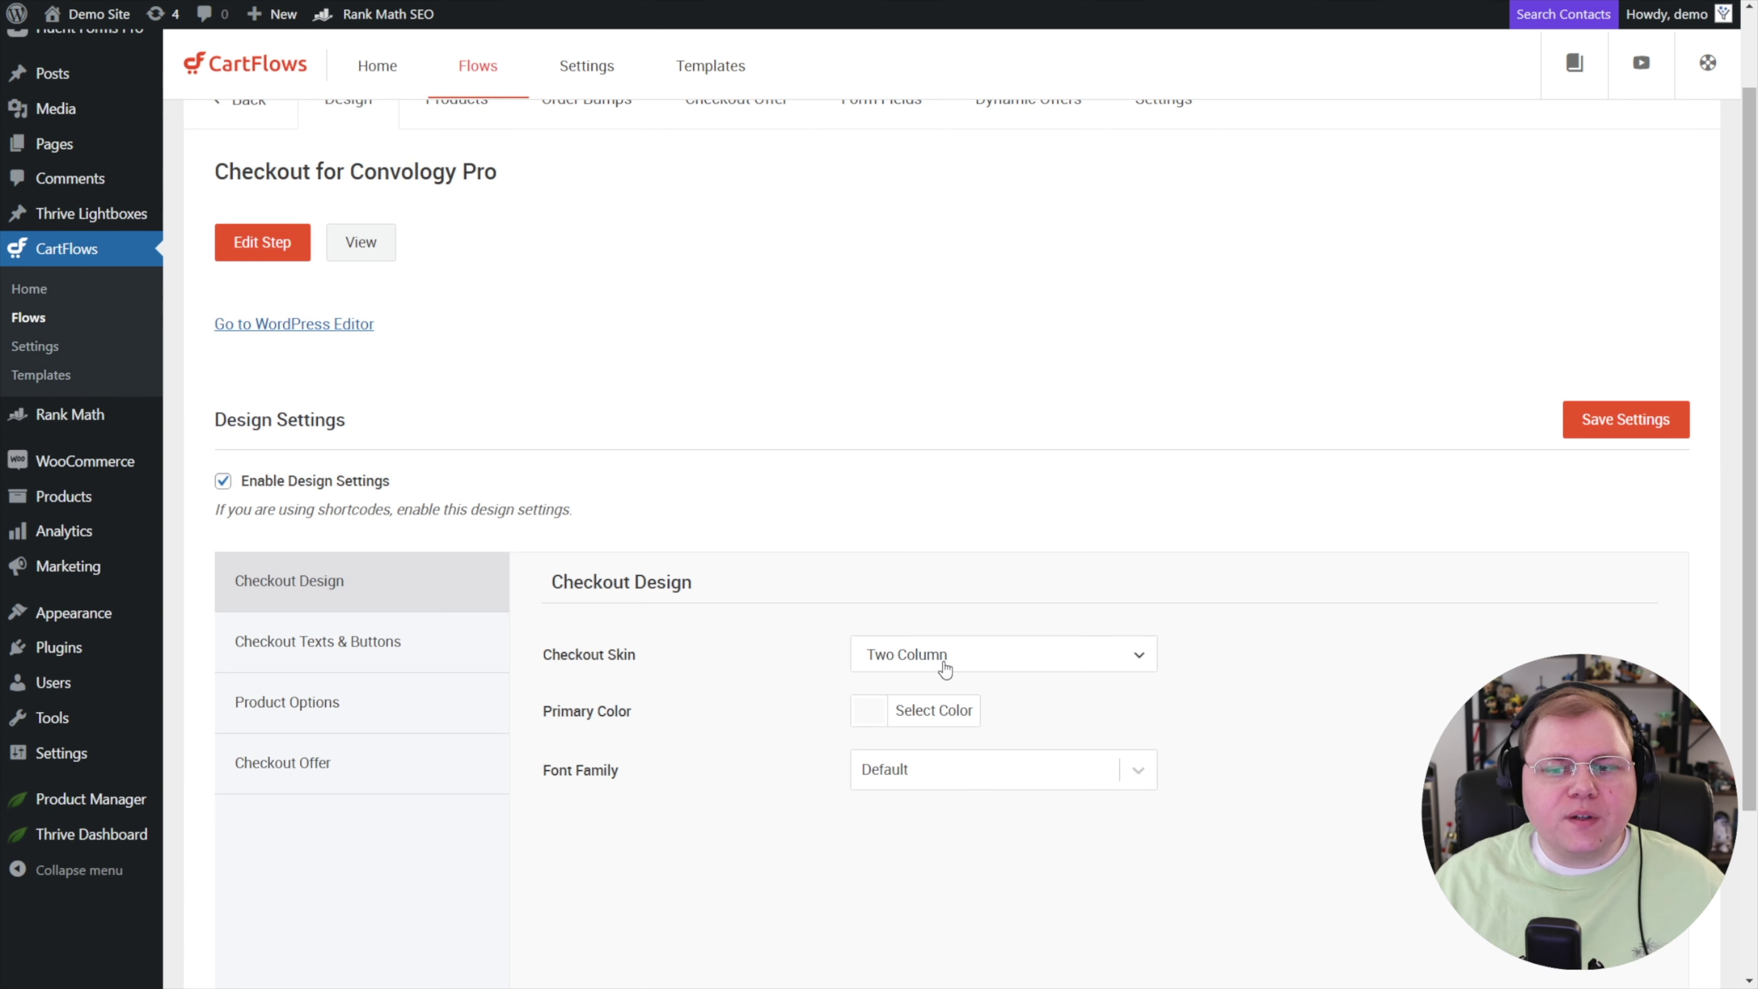
pyautogui.click(960, 662)
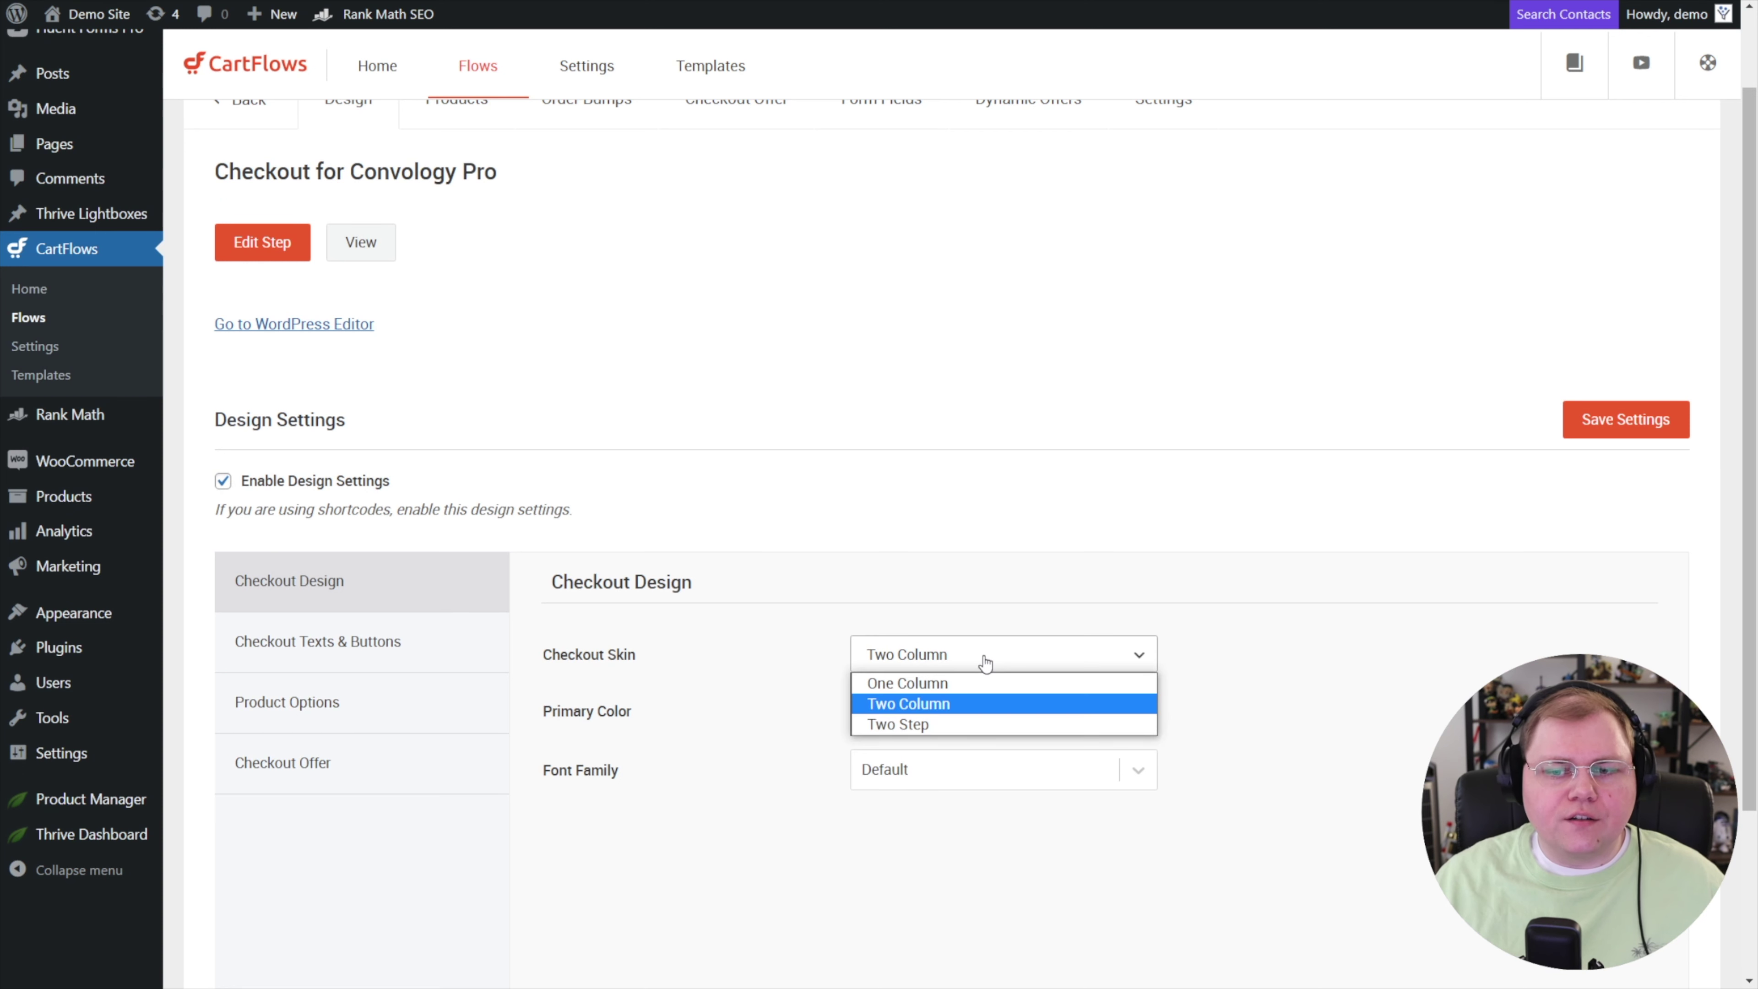
pyautogui.click(912, 681)
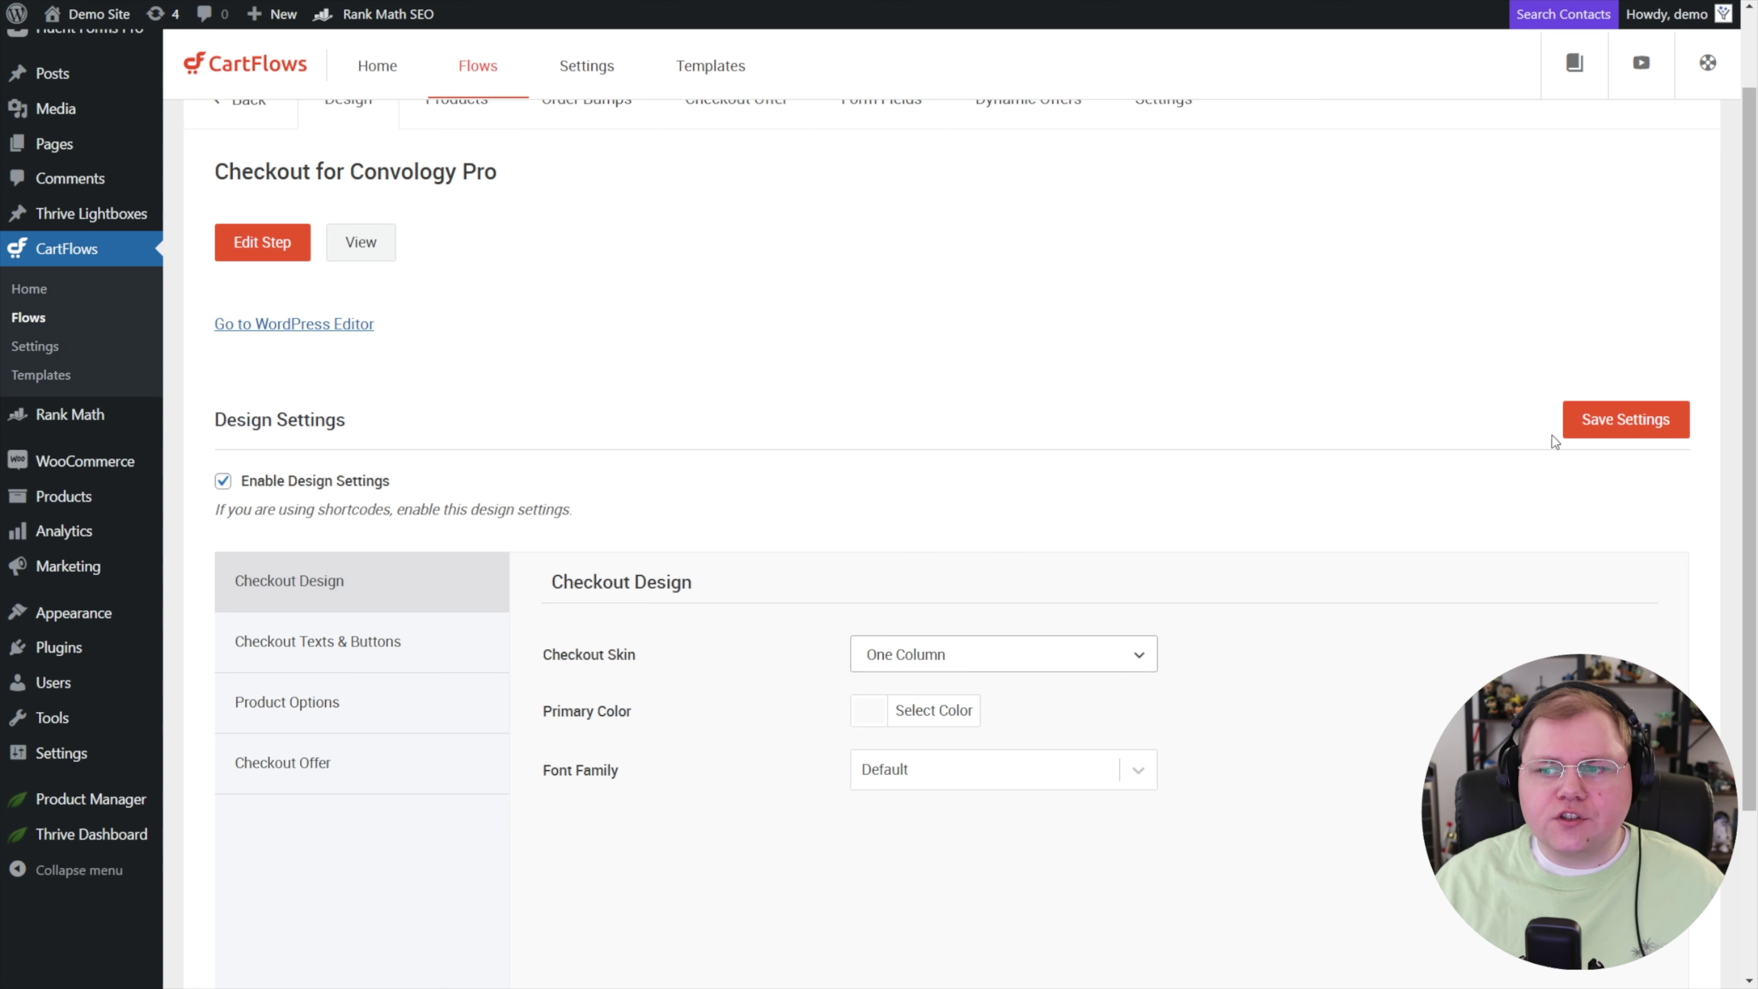
pyautogui.click(1626, 423)
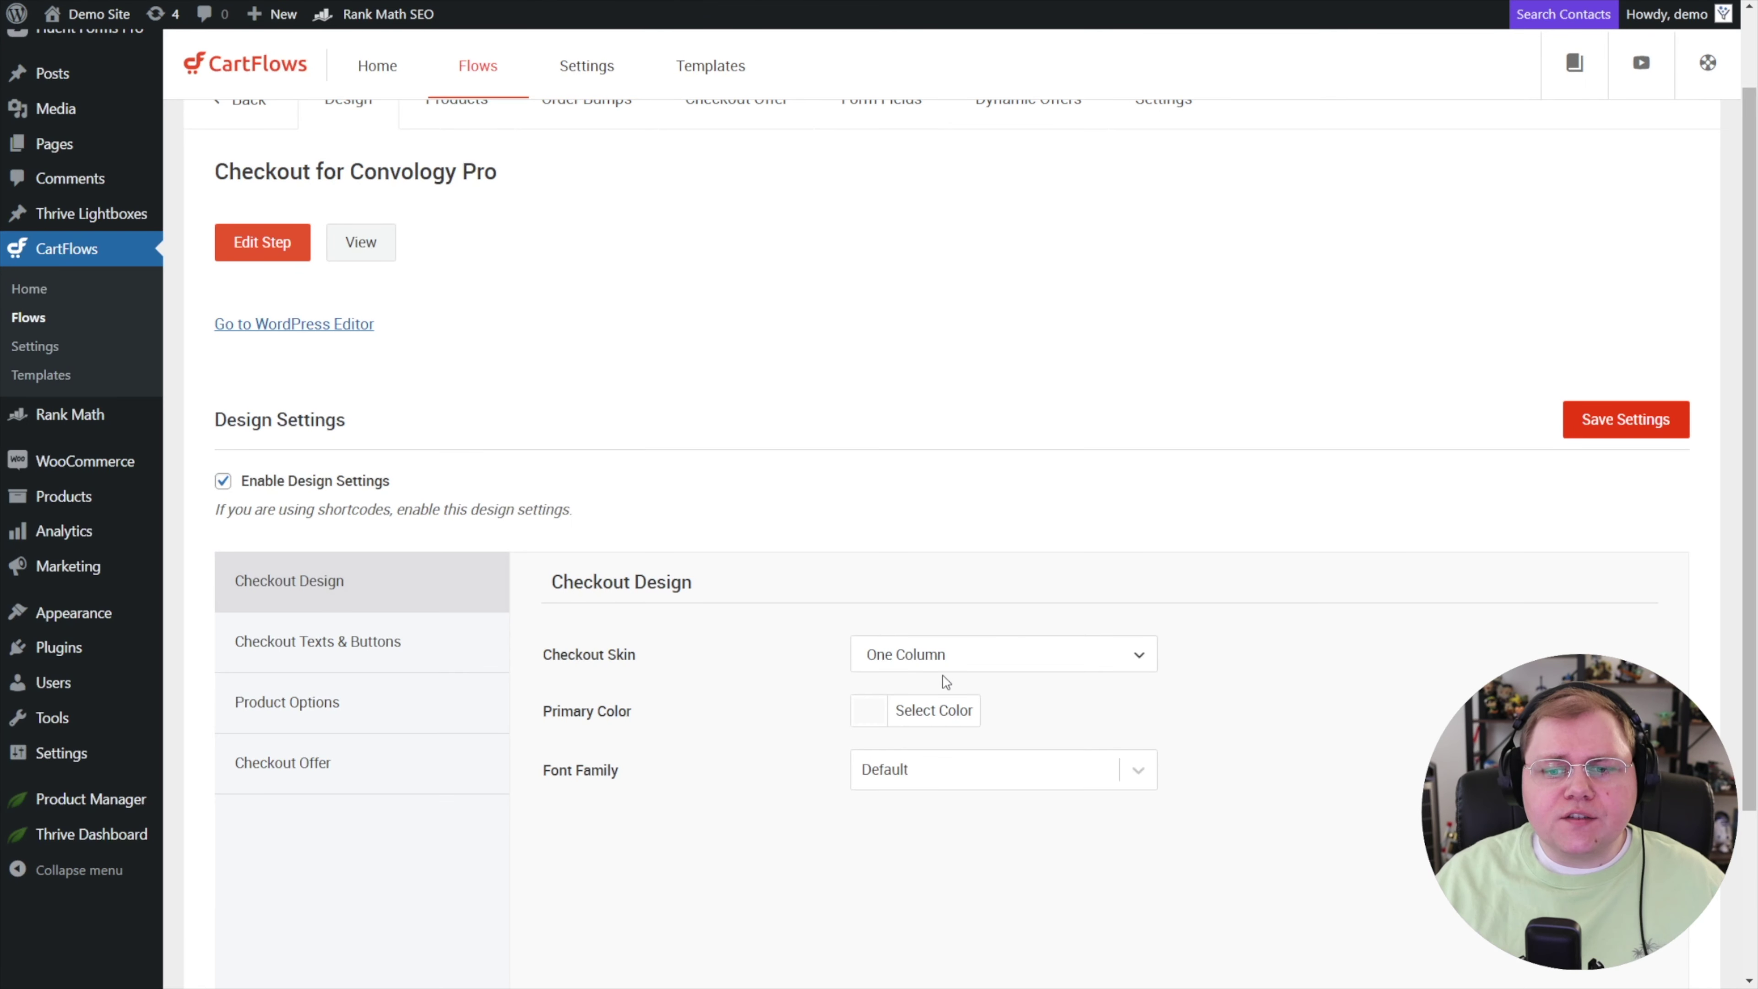
# Switch the checkout skin to Two Step, save, and try it on the live checkout page
pyautogui.click(951, 657)
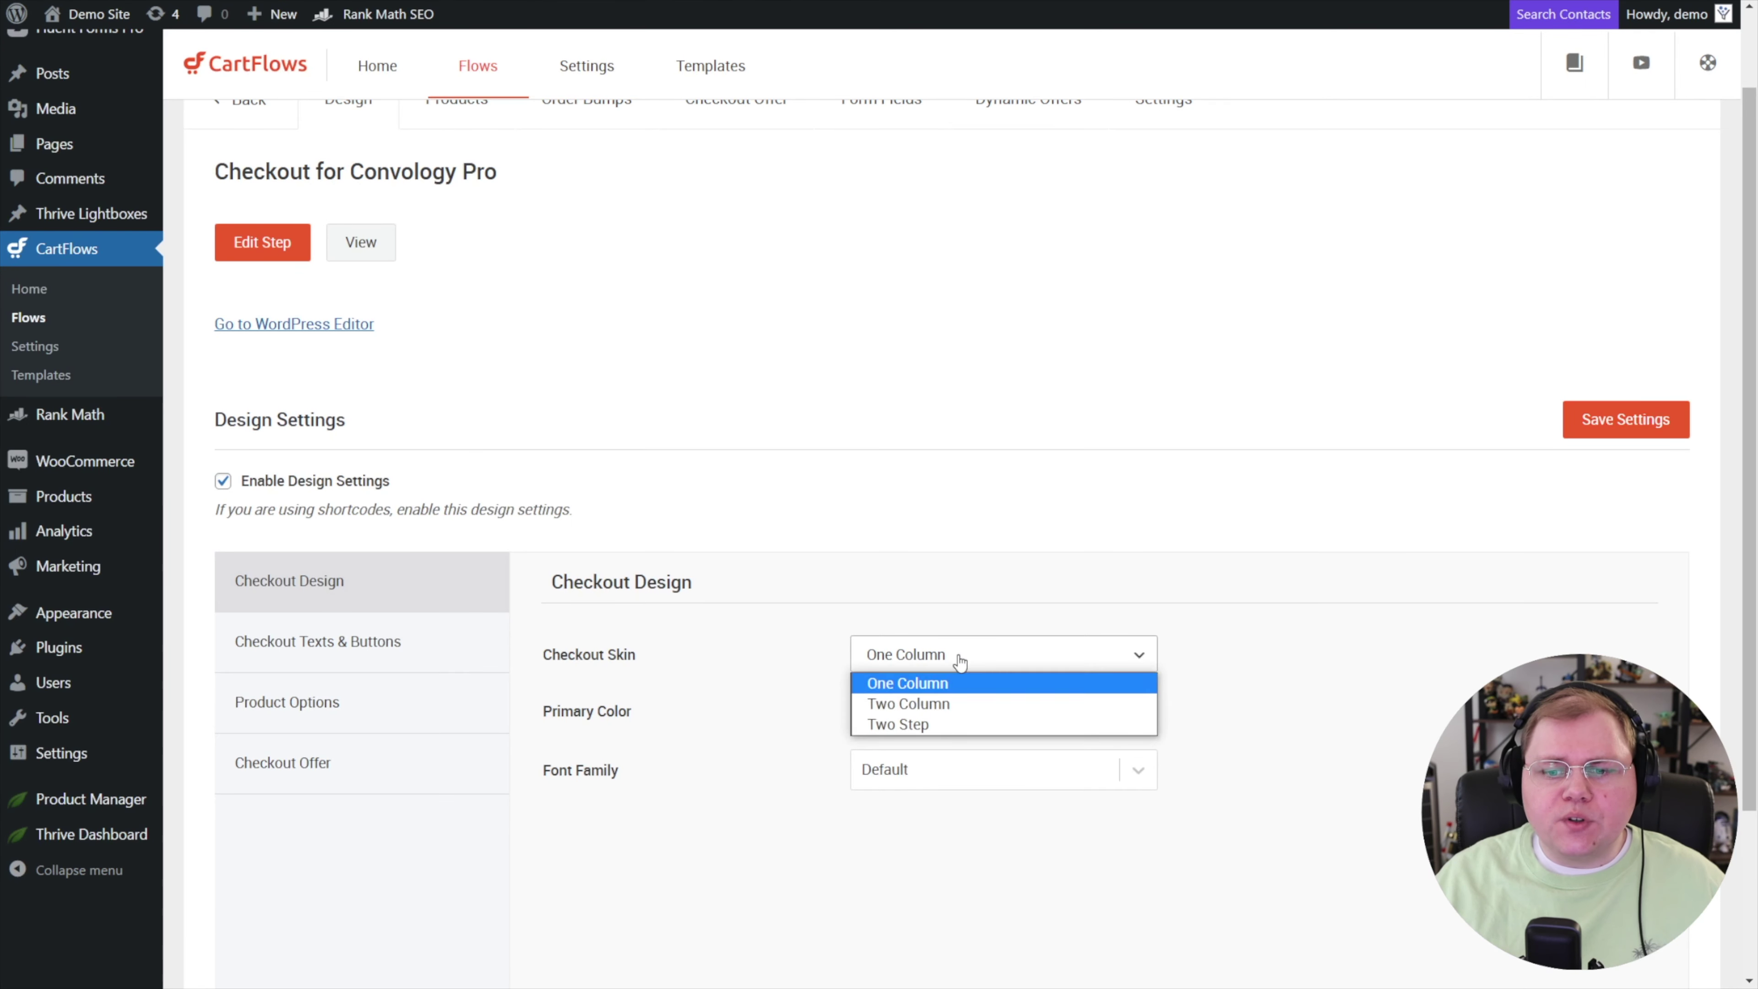
pyautogui.click(943, 720)
pyautogui.click(1597, 415)
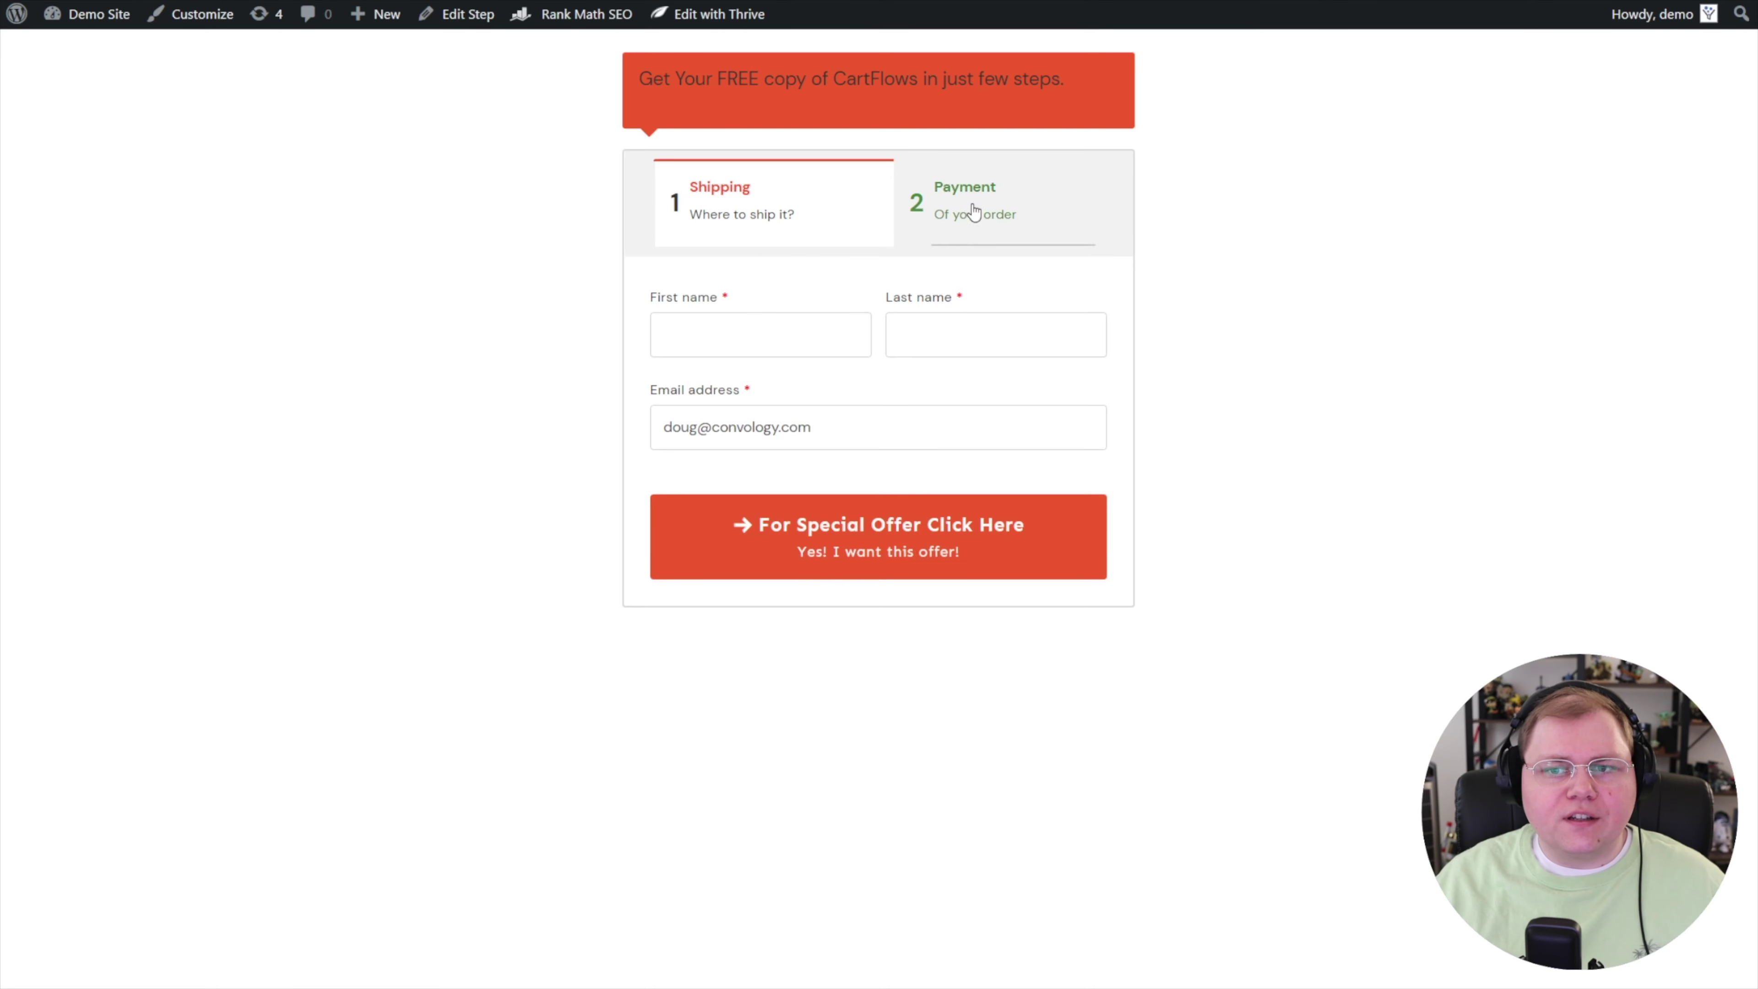
pyautogui.click(955, 216)
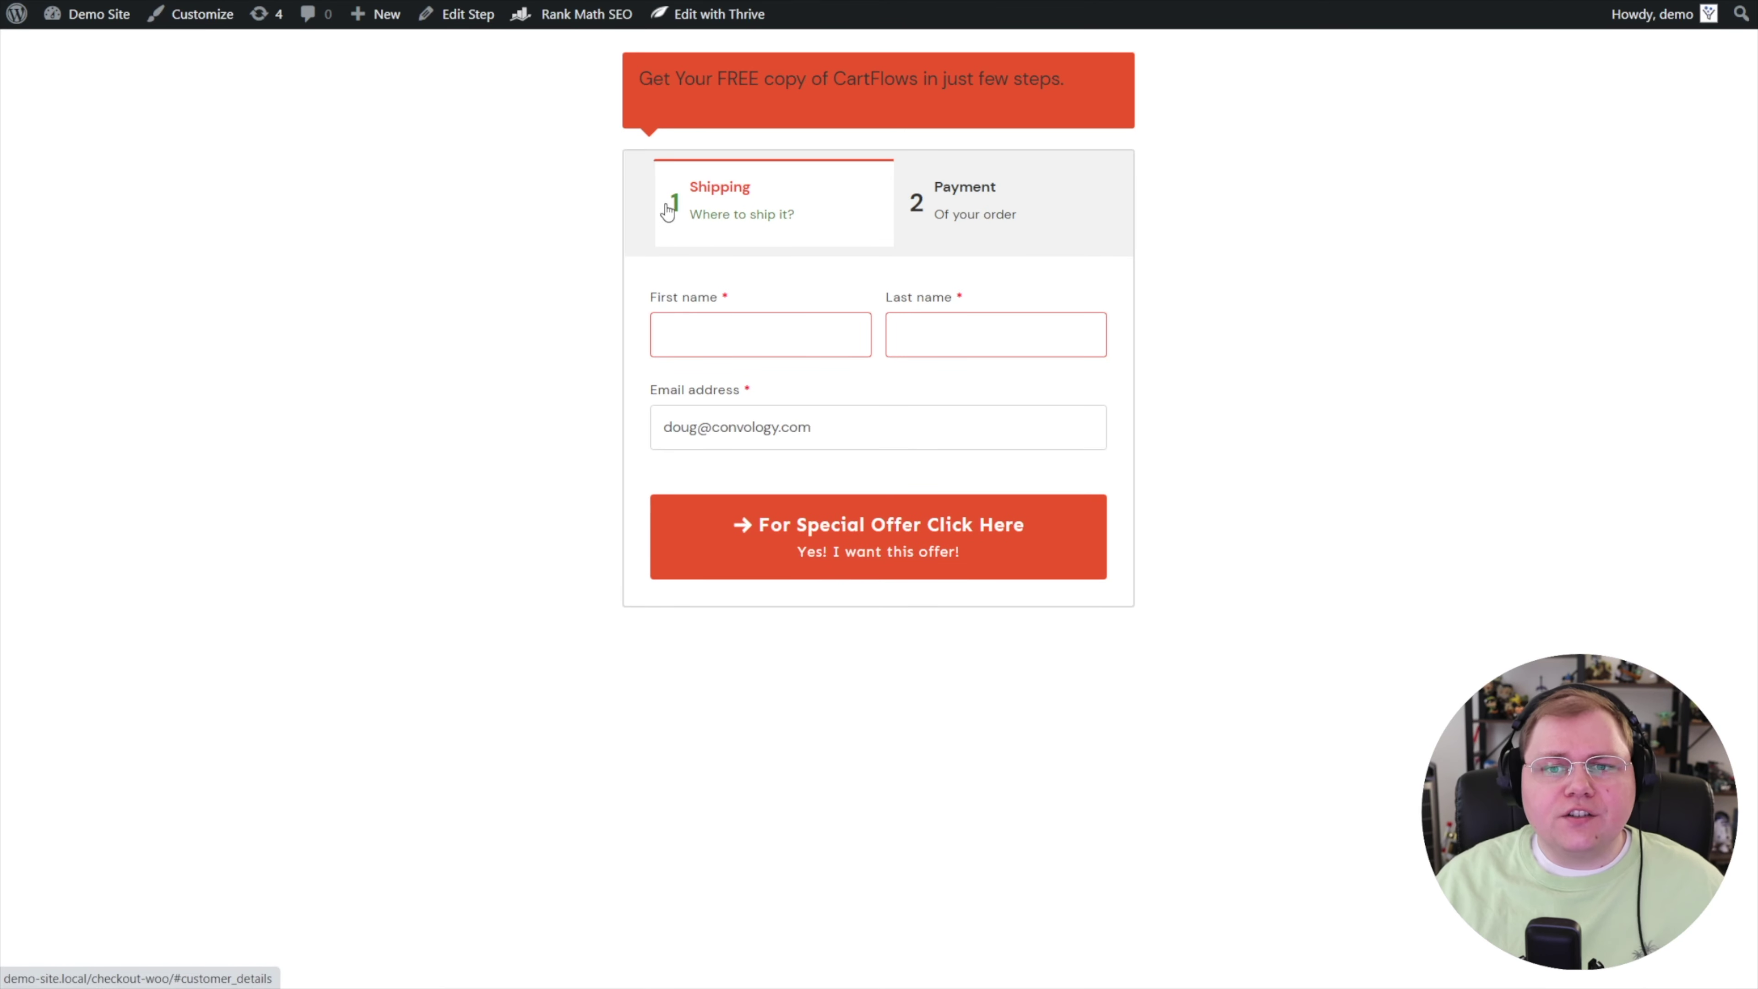
pyautogui.moveTo(631, 97); pyautogui.dragTo(1103, 108)
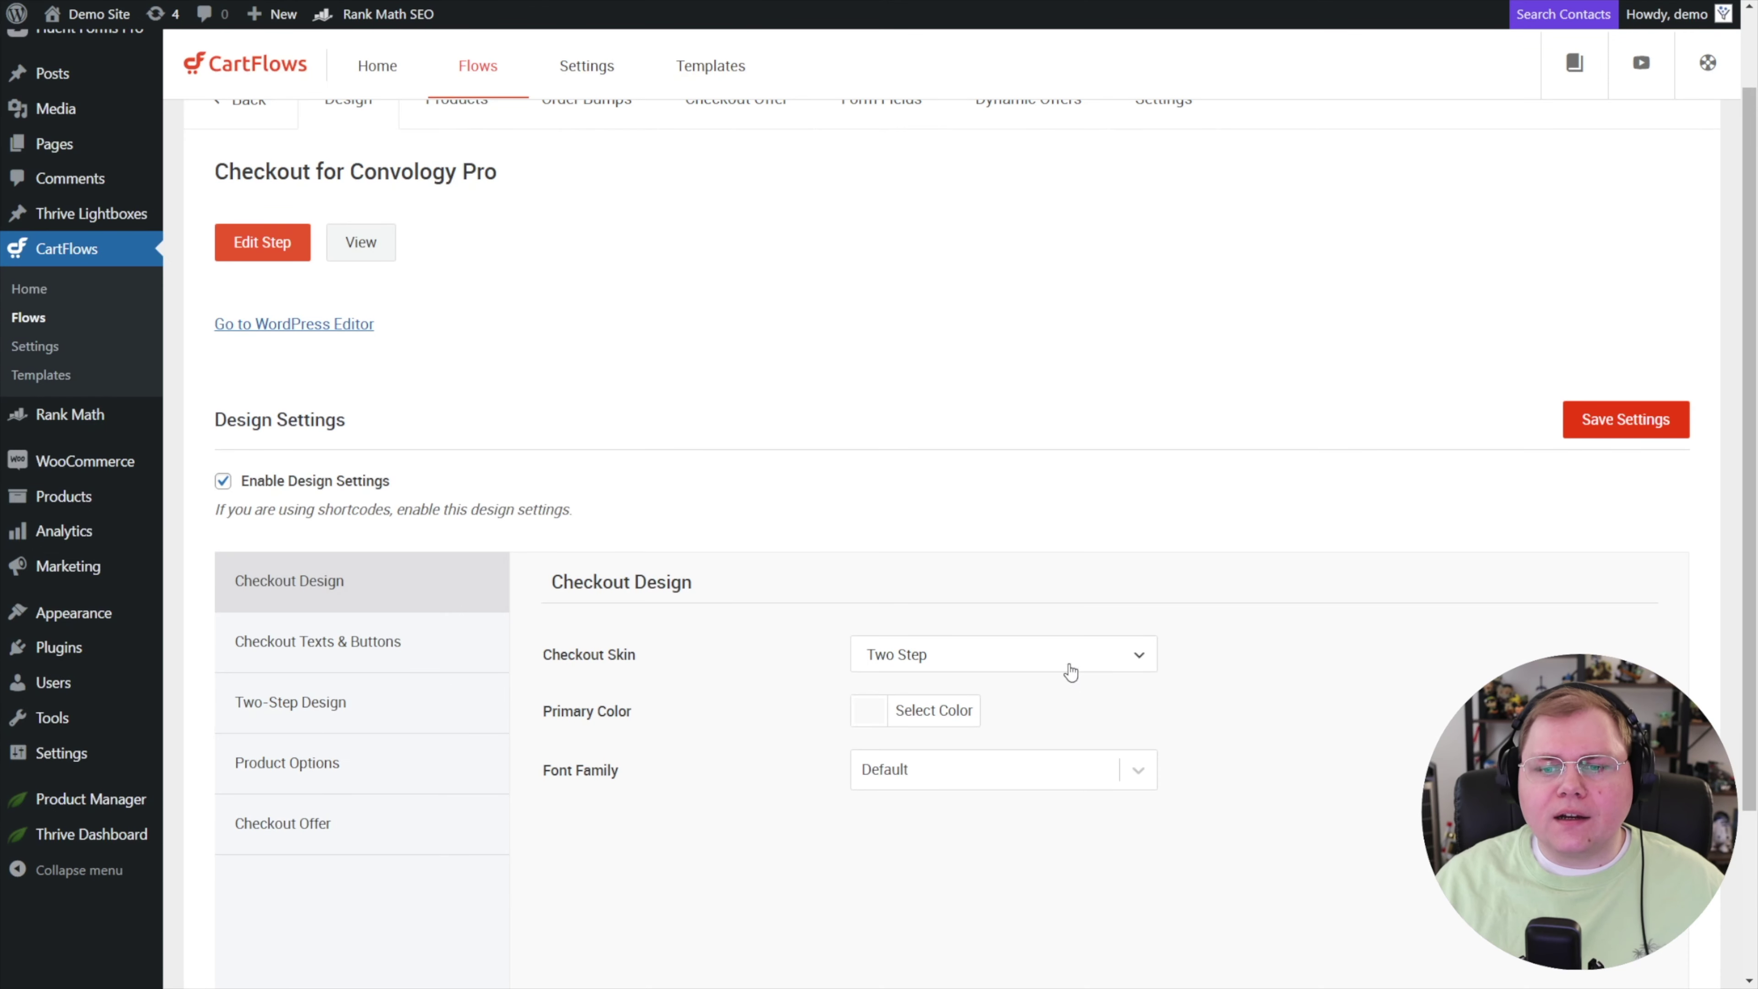
# Revert the checkout skin to One Column, save, and reload the checkout page
pyautogui.click(1069, 664)
pyautogui.click(1010, 690)
pyautogui.click(1578, 419)
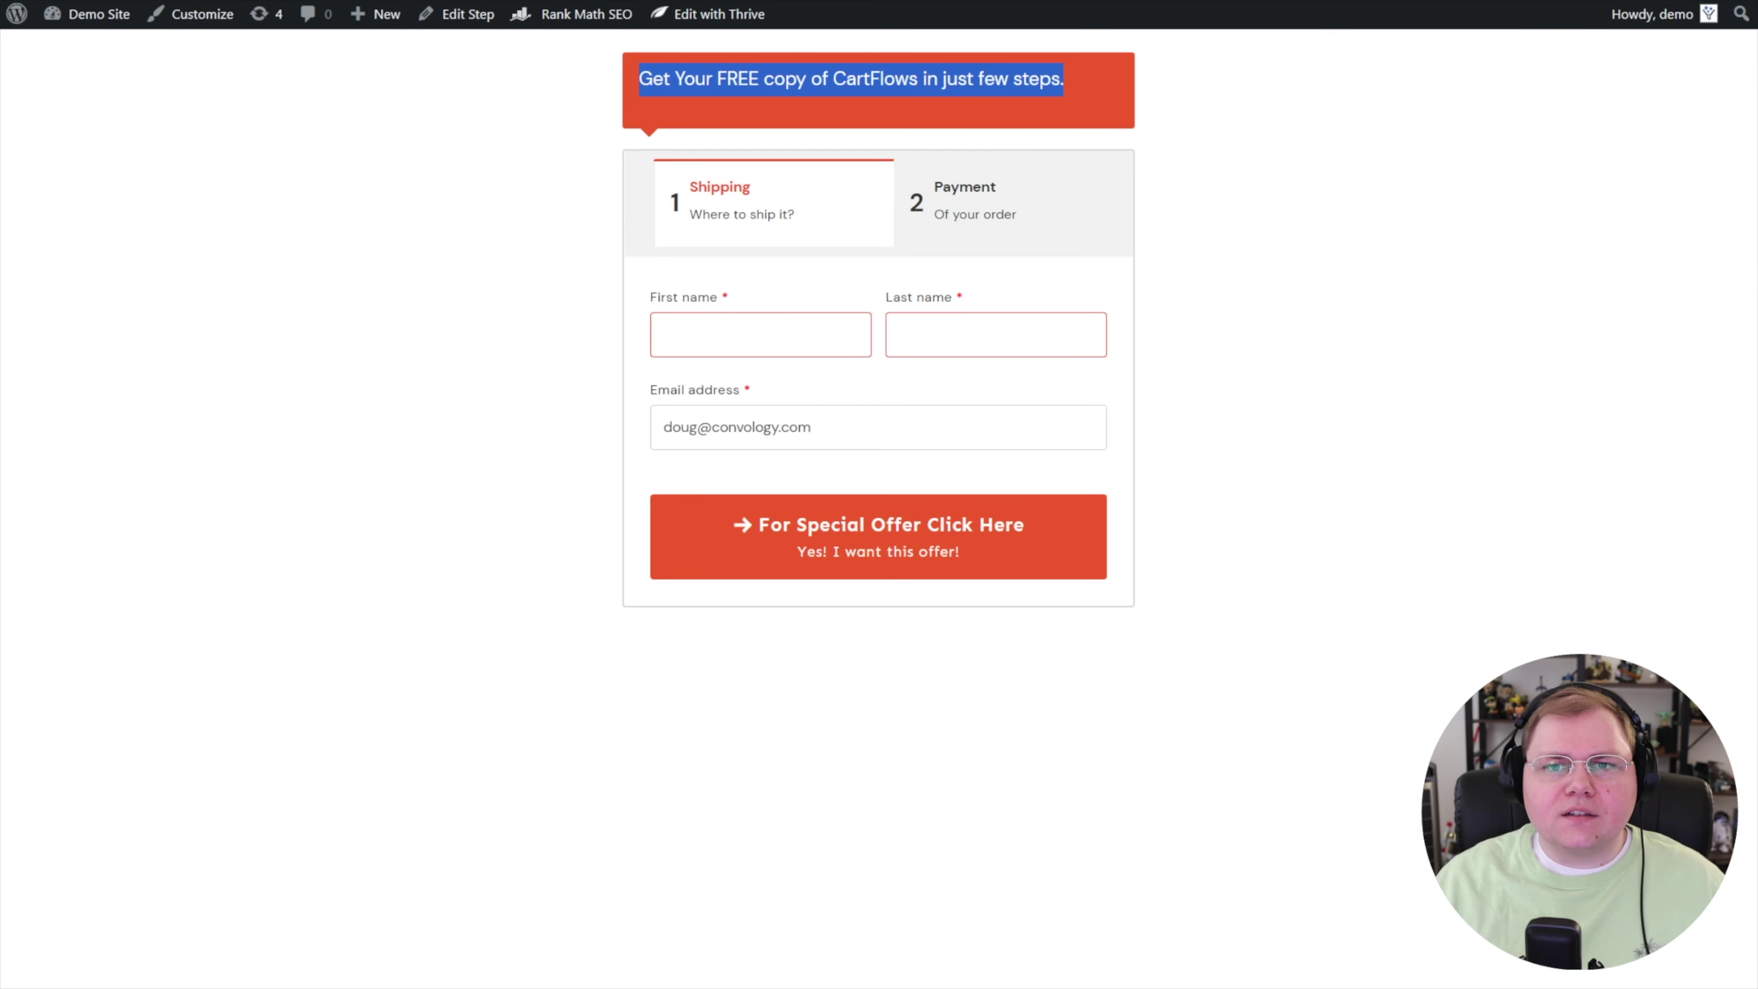
pyautogui.press('F5')
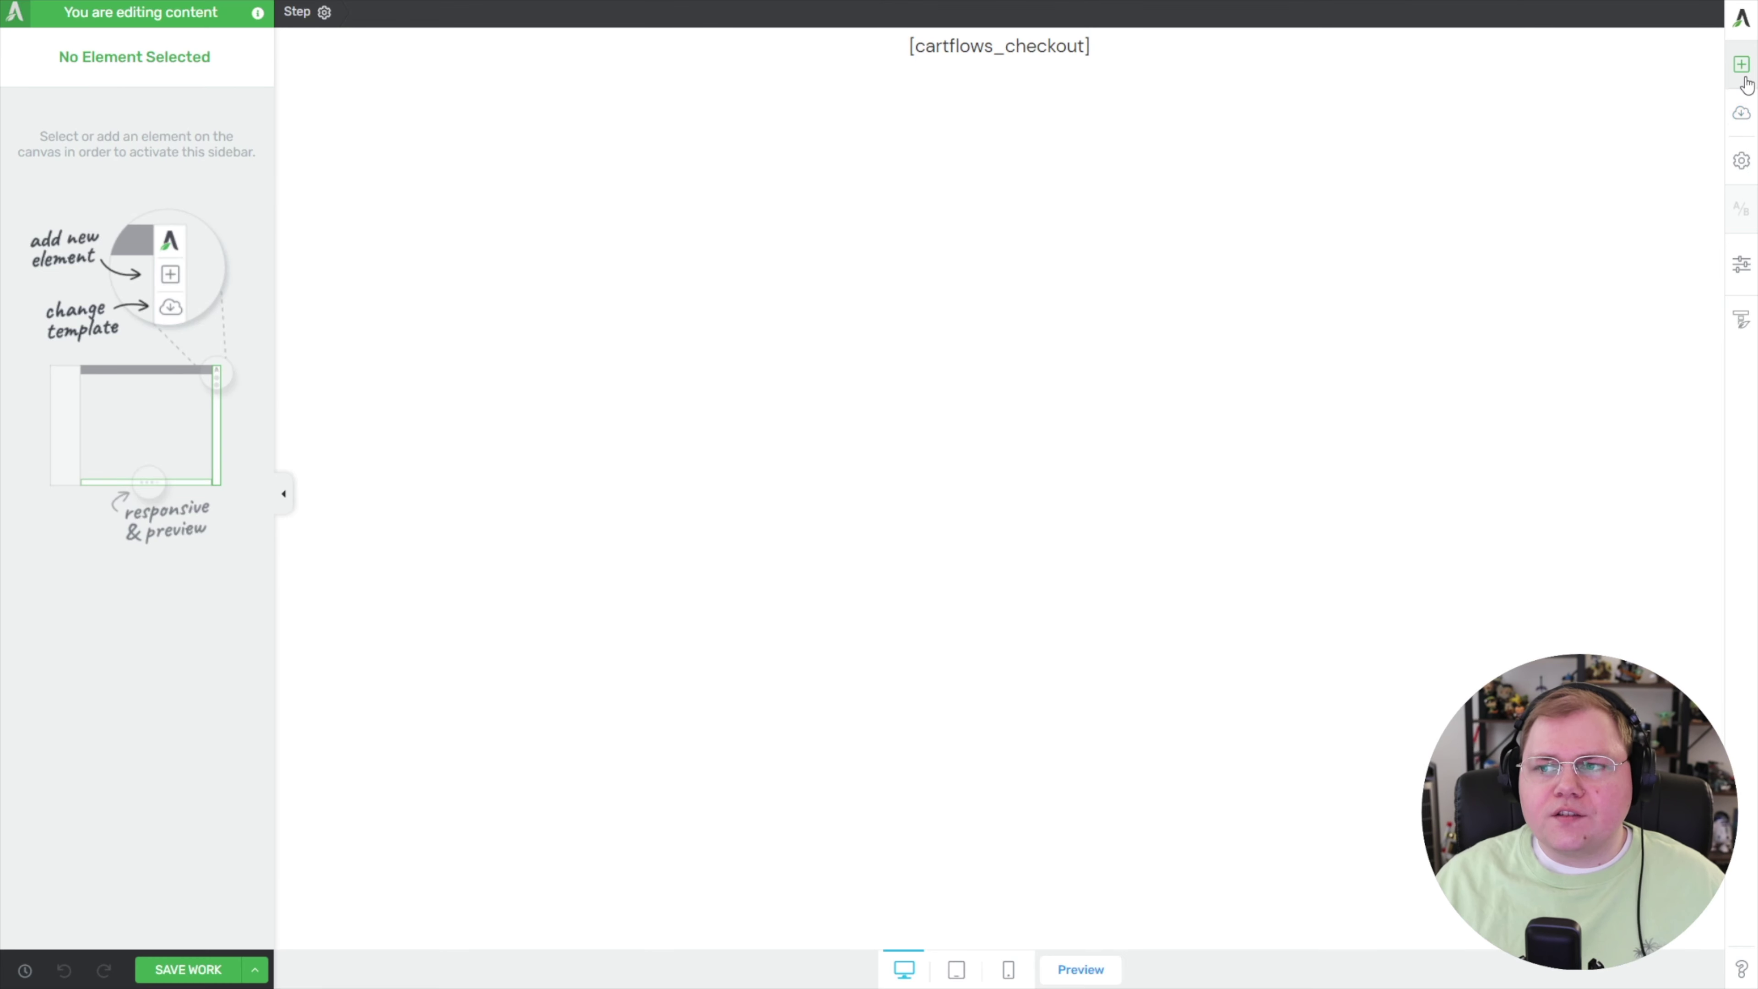
# Add a Content Box to the checkout page and delete its placeholder text
pyautogui.click(1741, 69)
pyautogui.write('content')
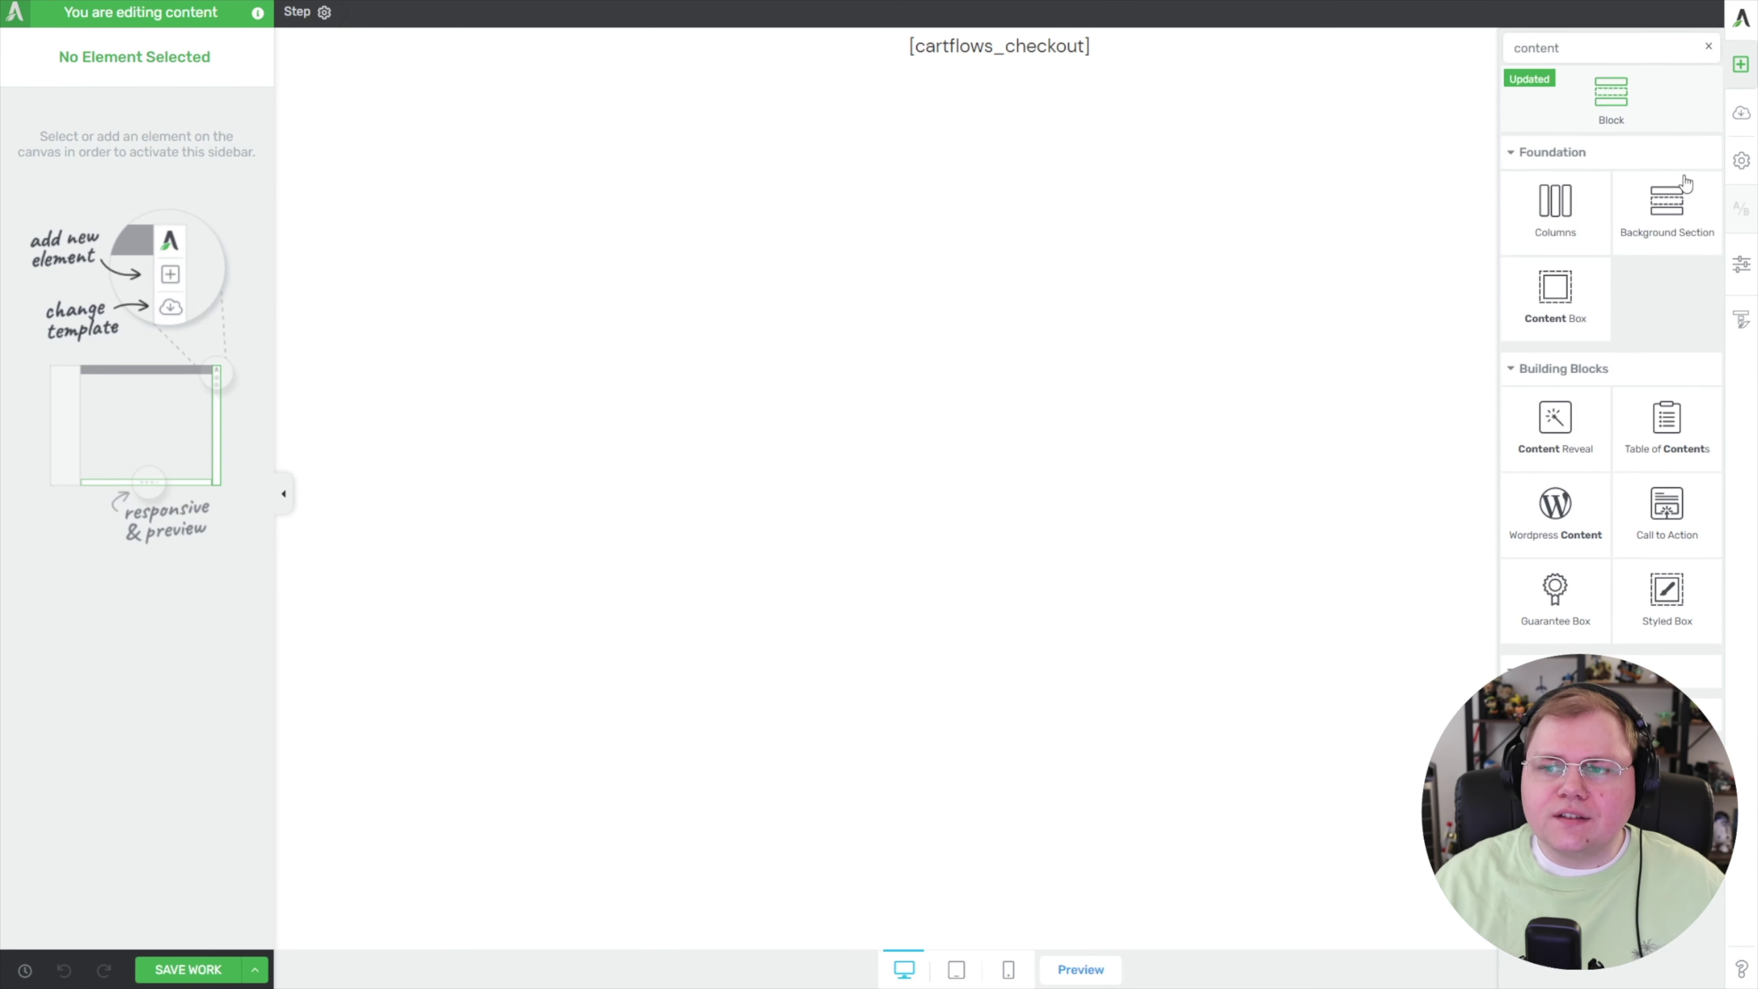
pyautogui.moveTo(1554, 295); pyautogui.dragTo(1003, 59)
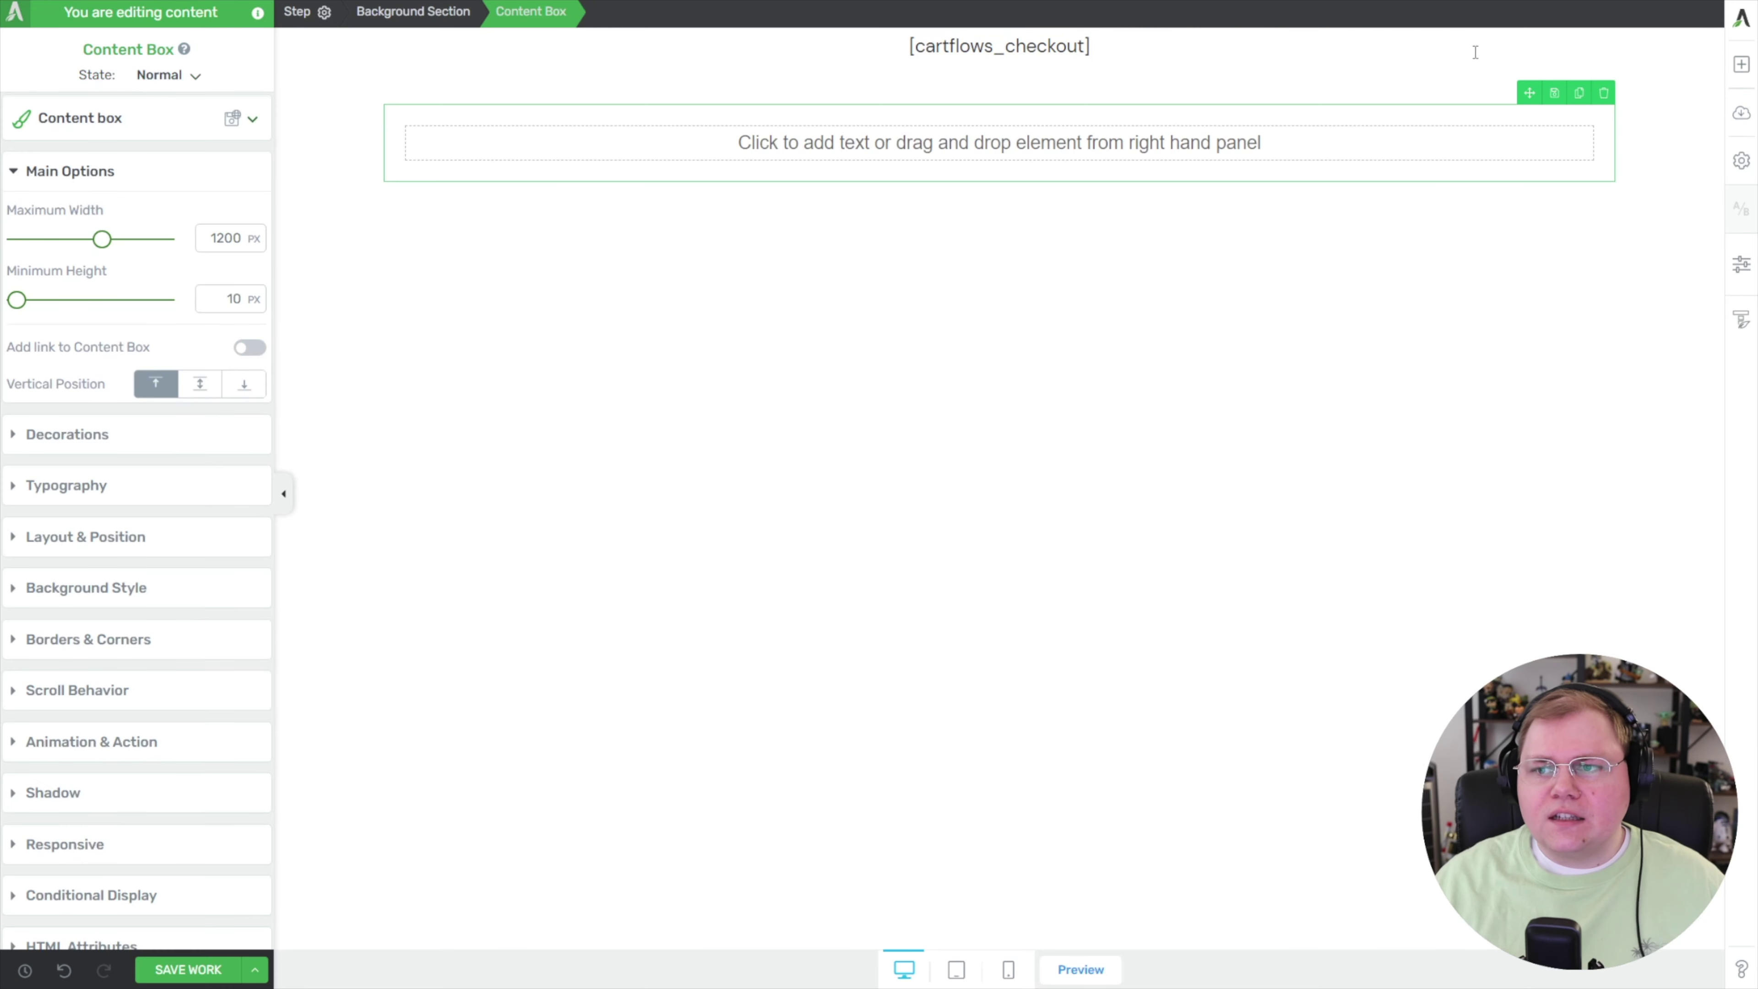
pyautogui.click(1165, 139)
pyautogui.hotkey('ctrl', 'a')
pyautogui.press('Delete')
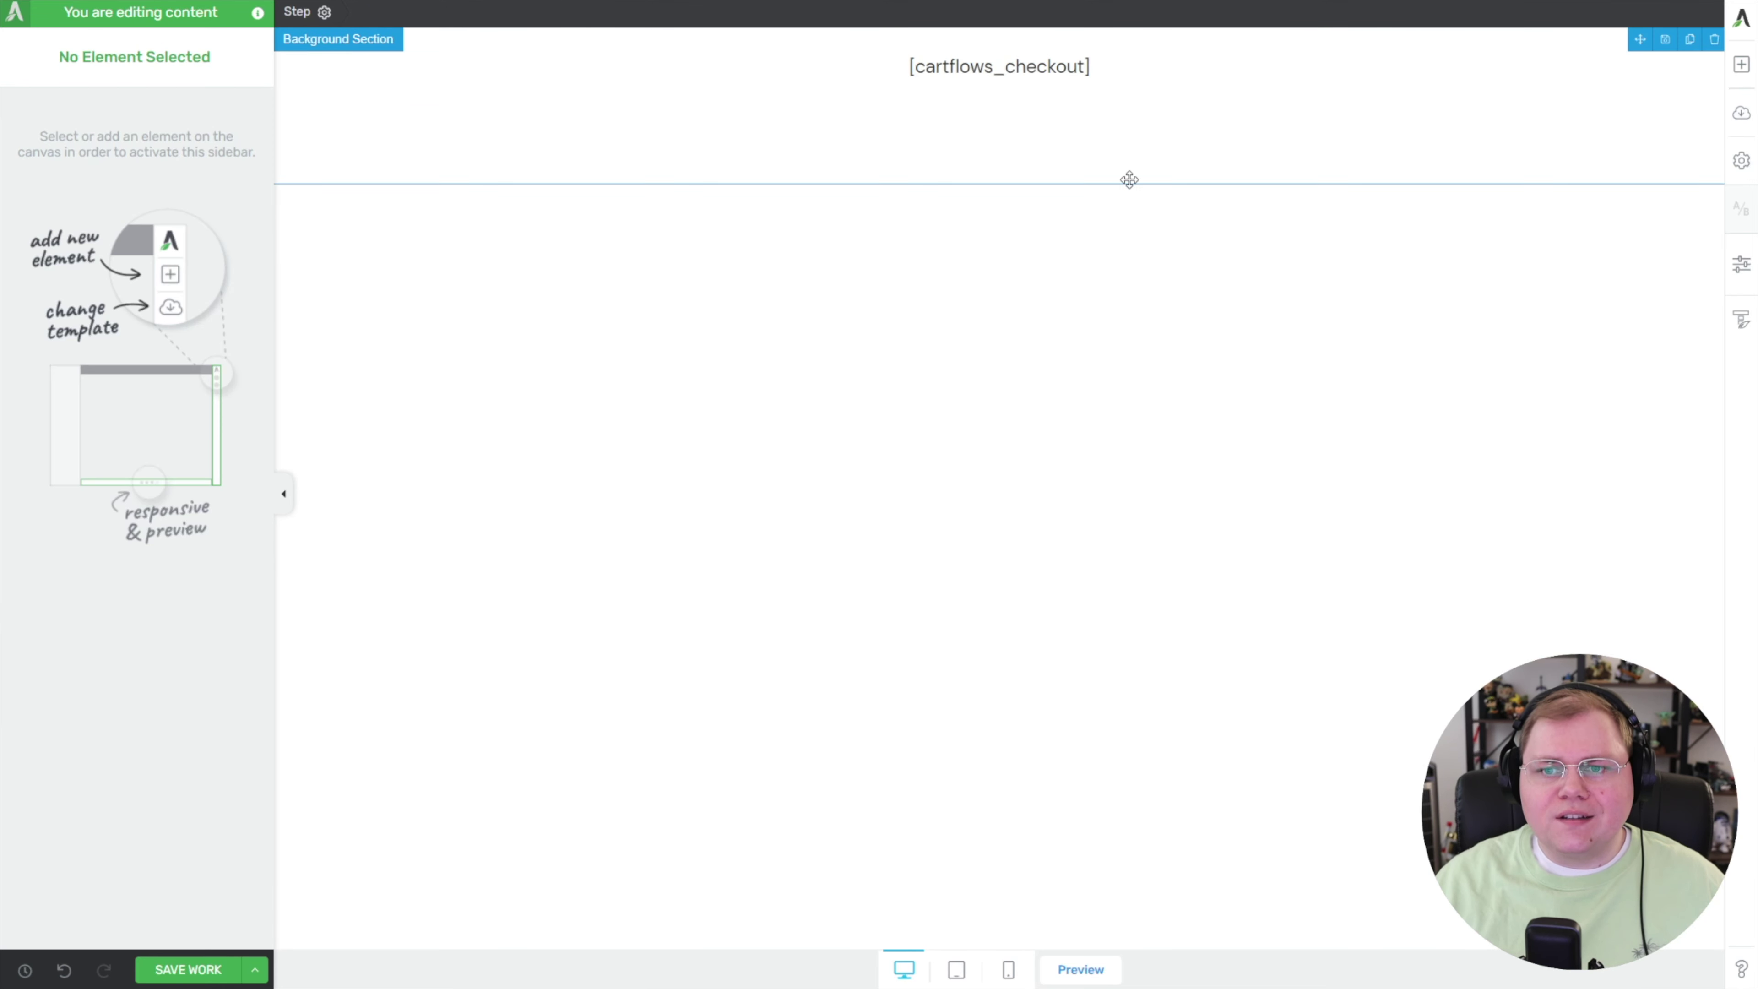
# Set the checkout content box's maximum width to 800 px and save the page
pyautogui.click(1115, 112)
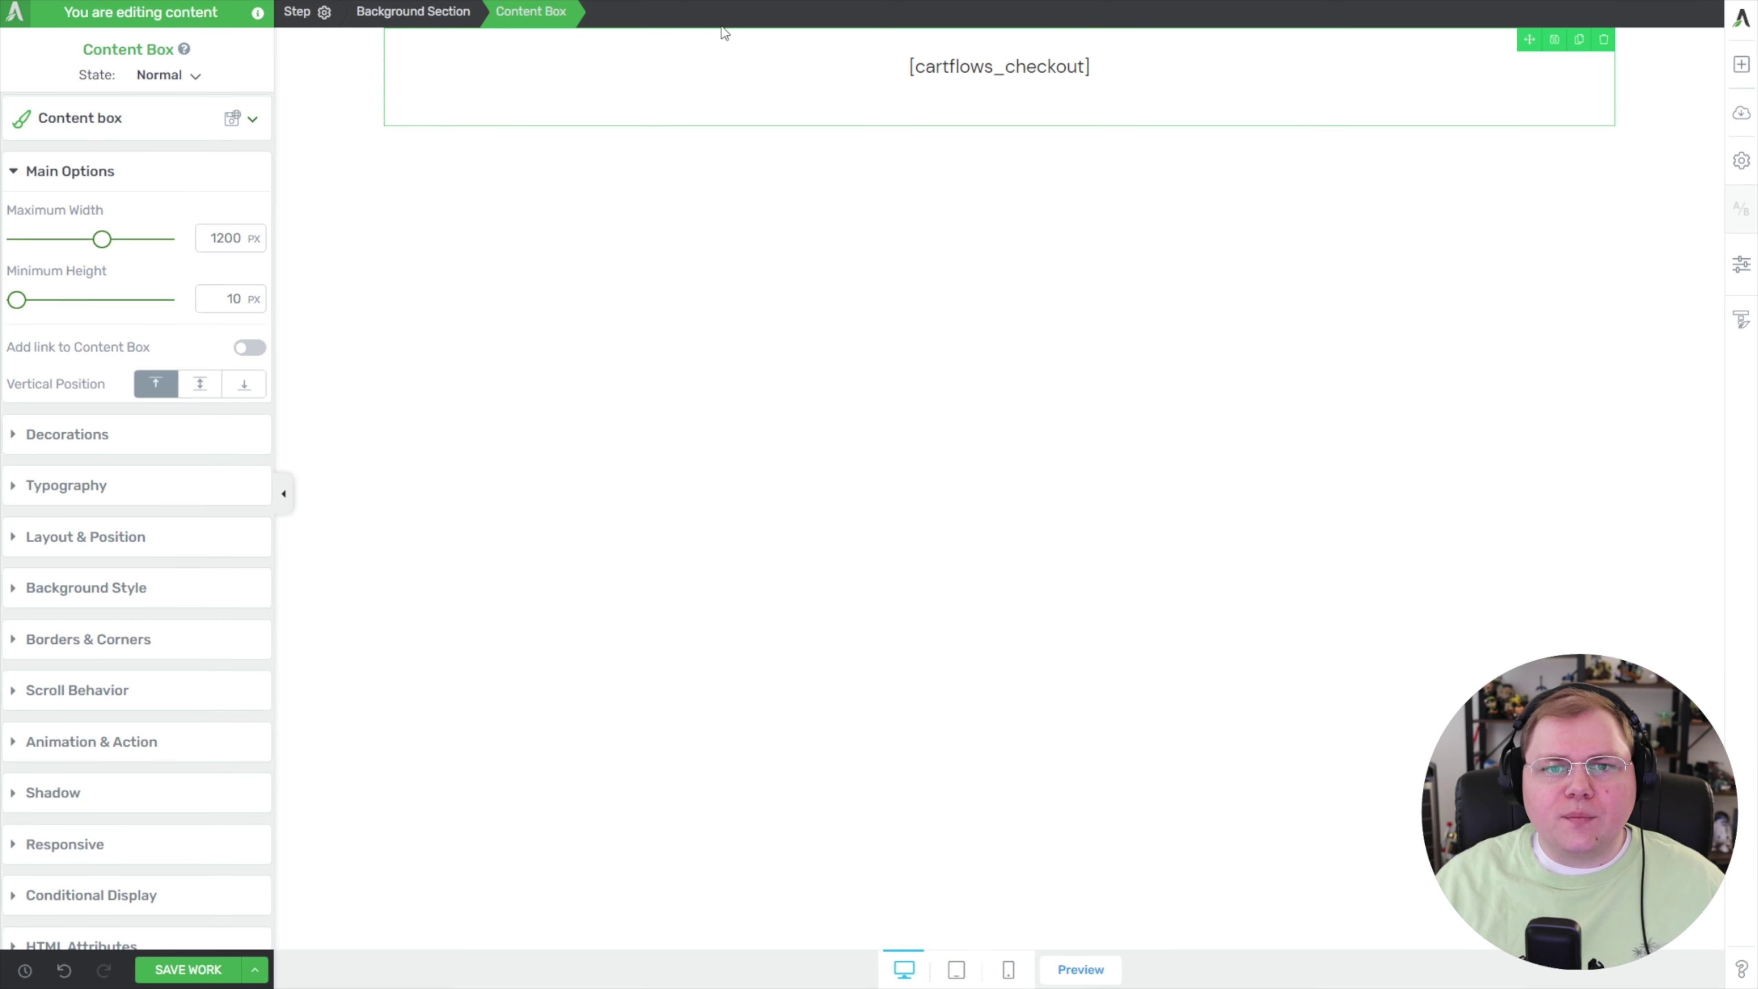
pyautogui.moveTo(101, 239); pyautogui.dragTo(69, 239)
pyautogui.doubleClick(213, 241)
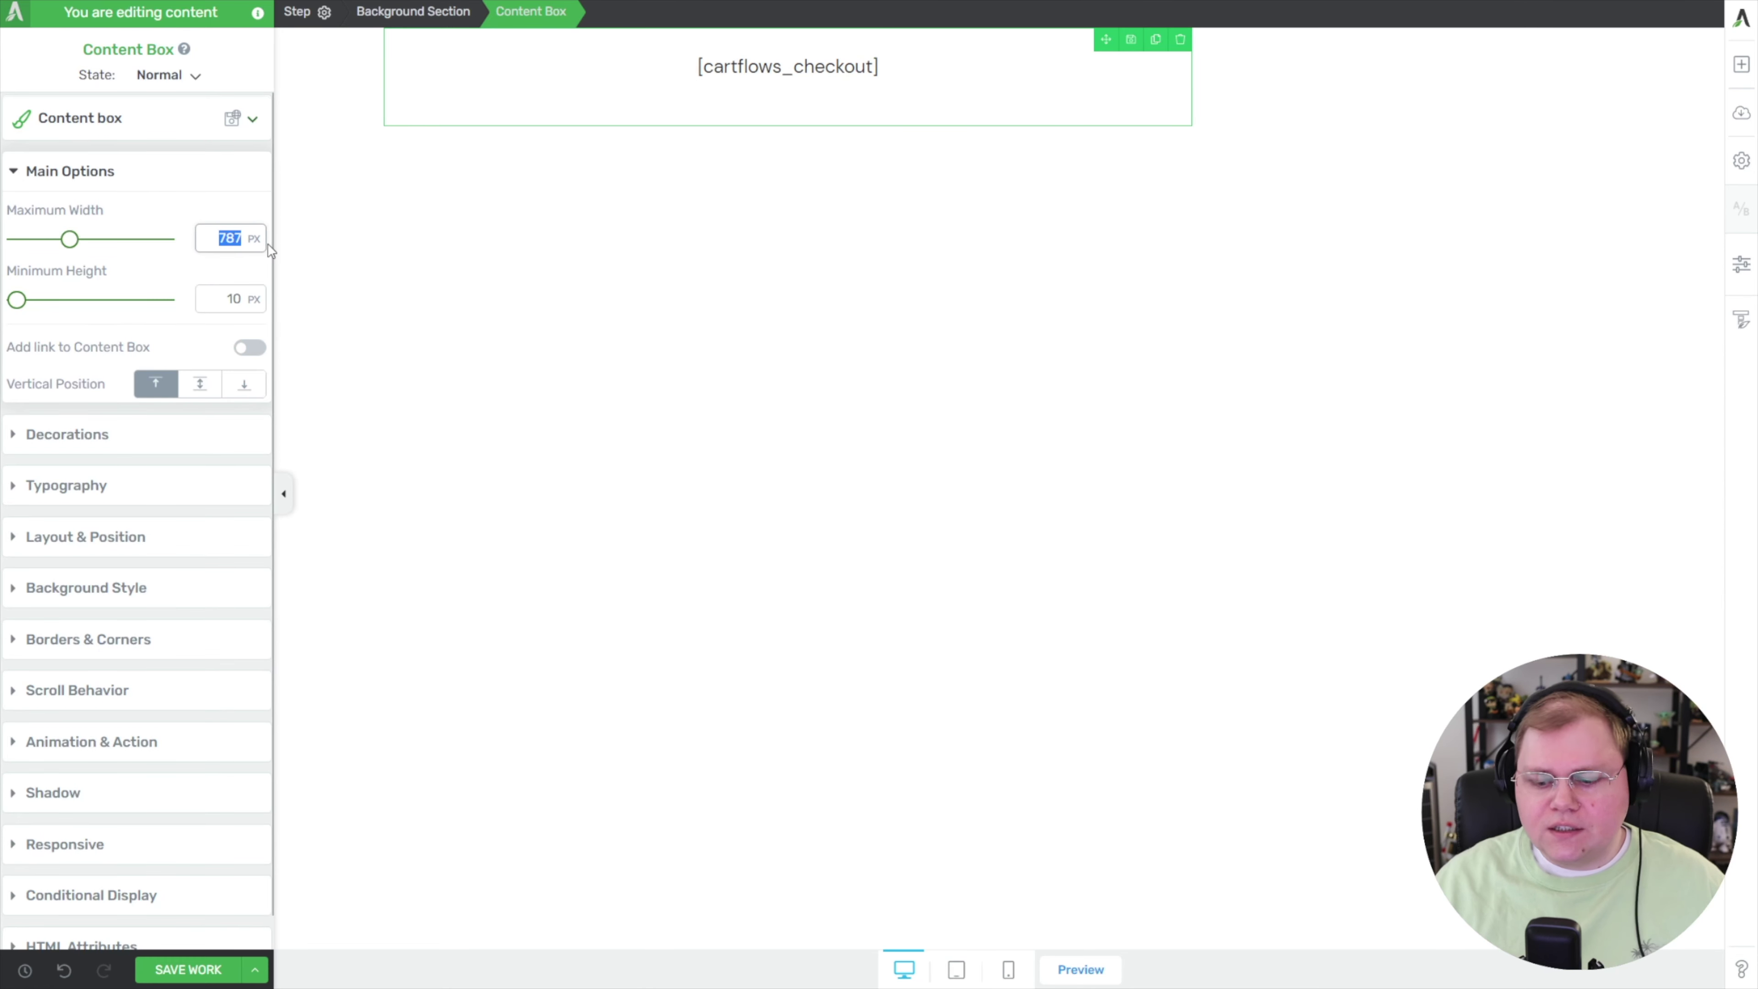
pyautogui.write('800')
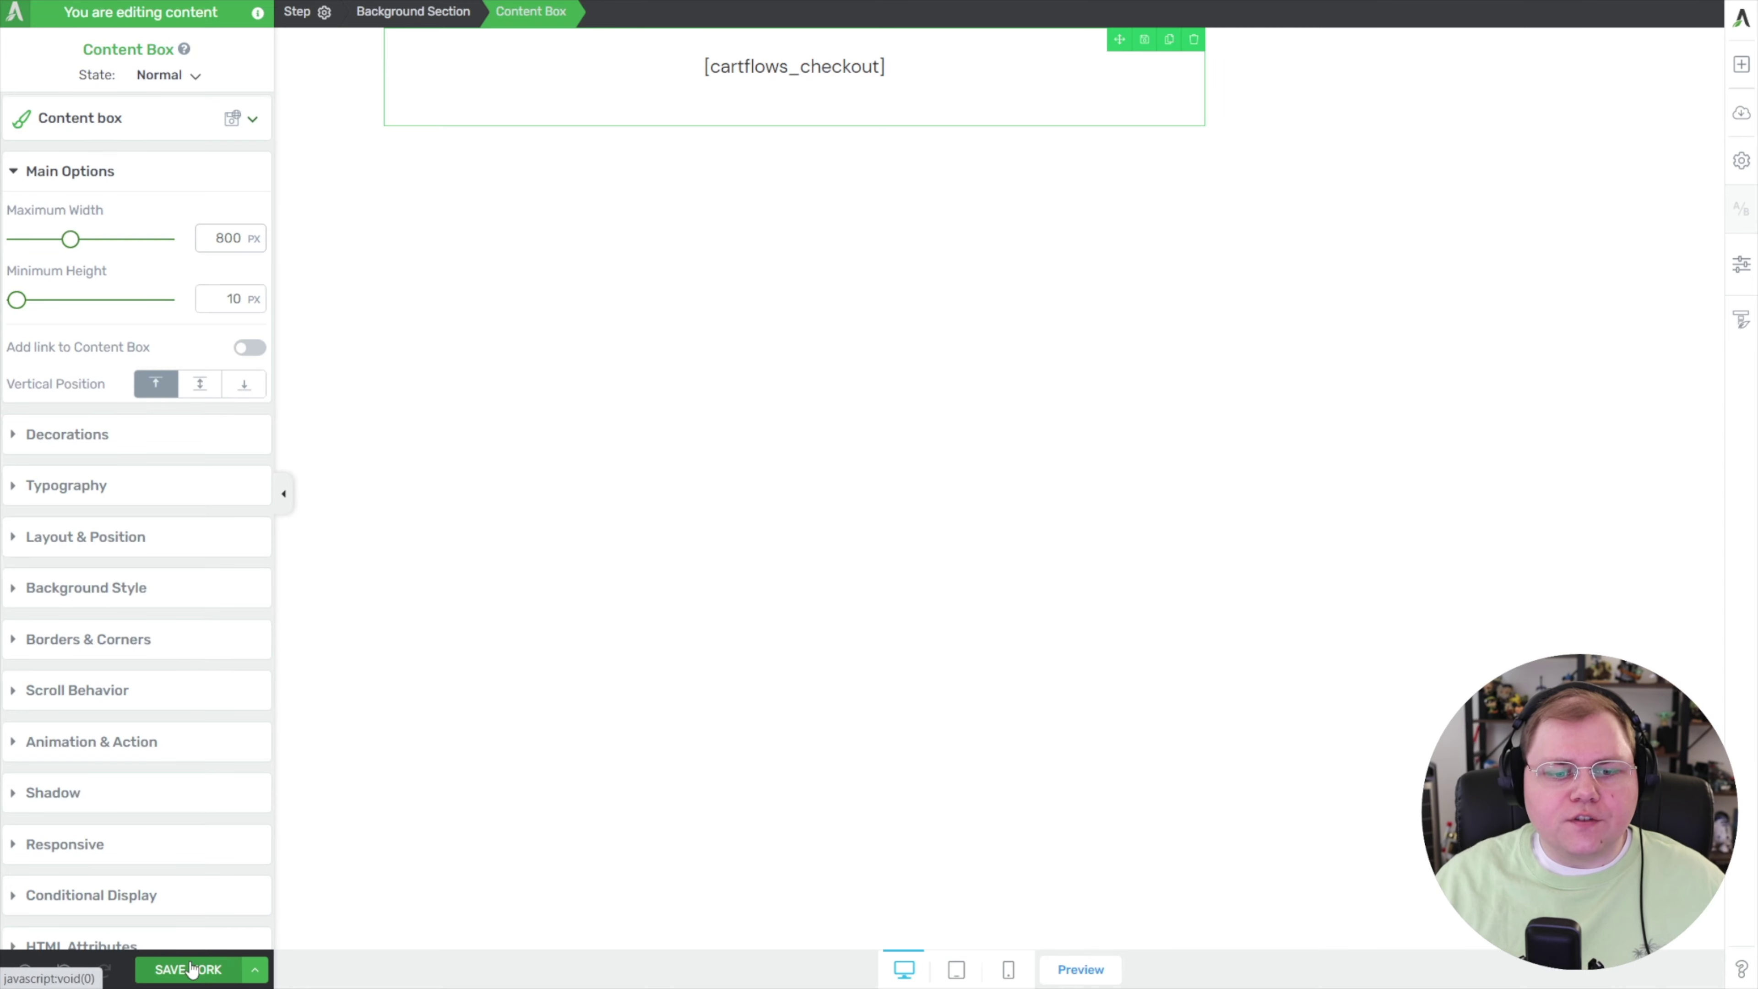
pyautogui.click(192, 969)
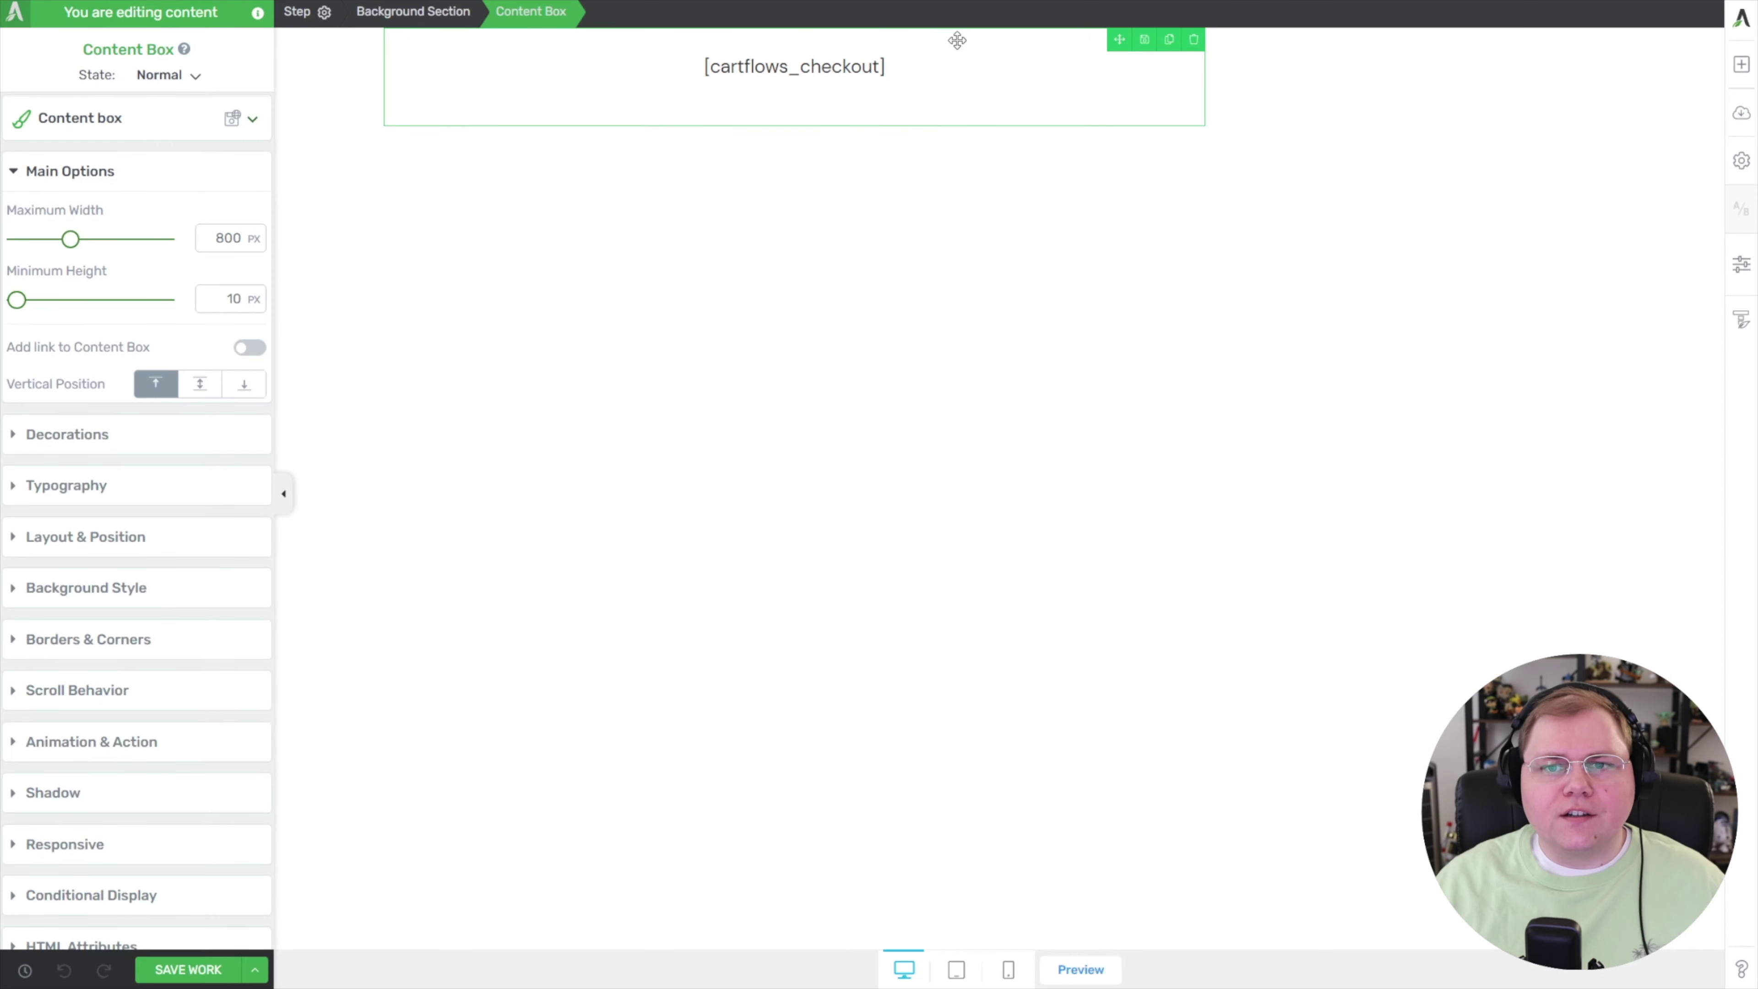
pyautogui.click(1741, 64)
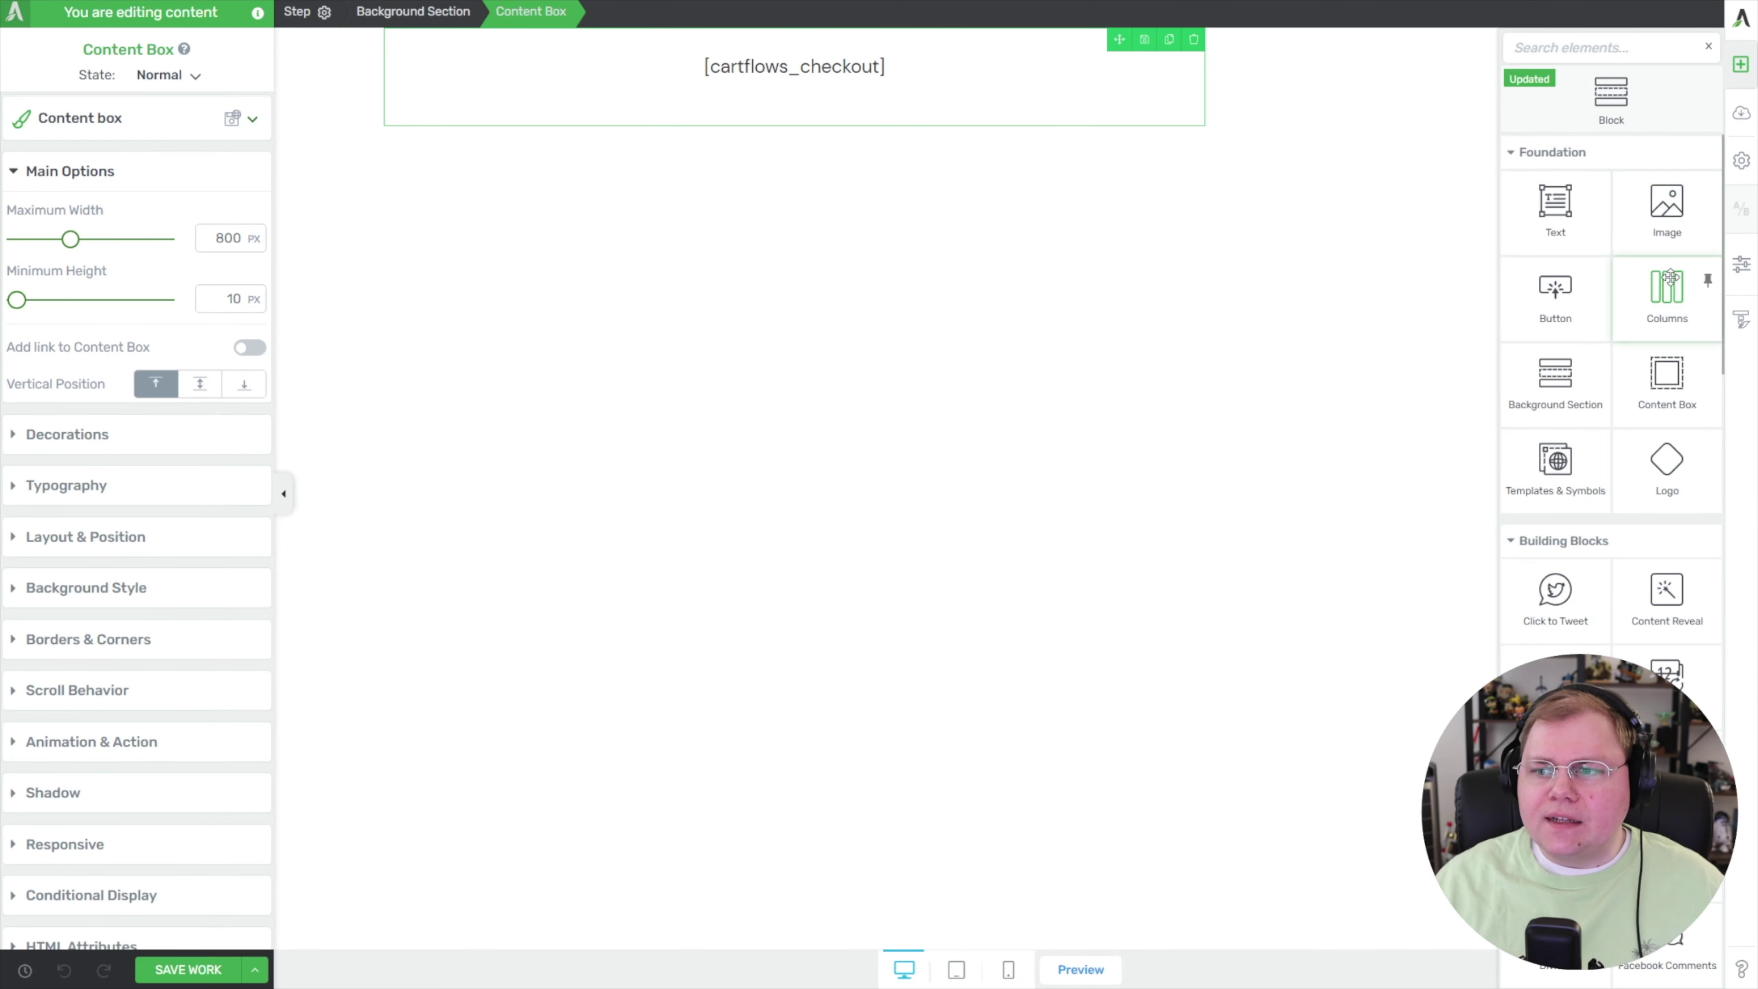
# Add an even 1/2 + 1/2 columns element and move the checkout box into the left column
pyautogui.moveTo(1667, 279); pyautogui.dragTo(865, 110)
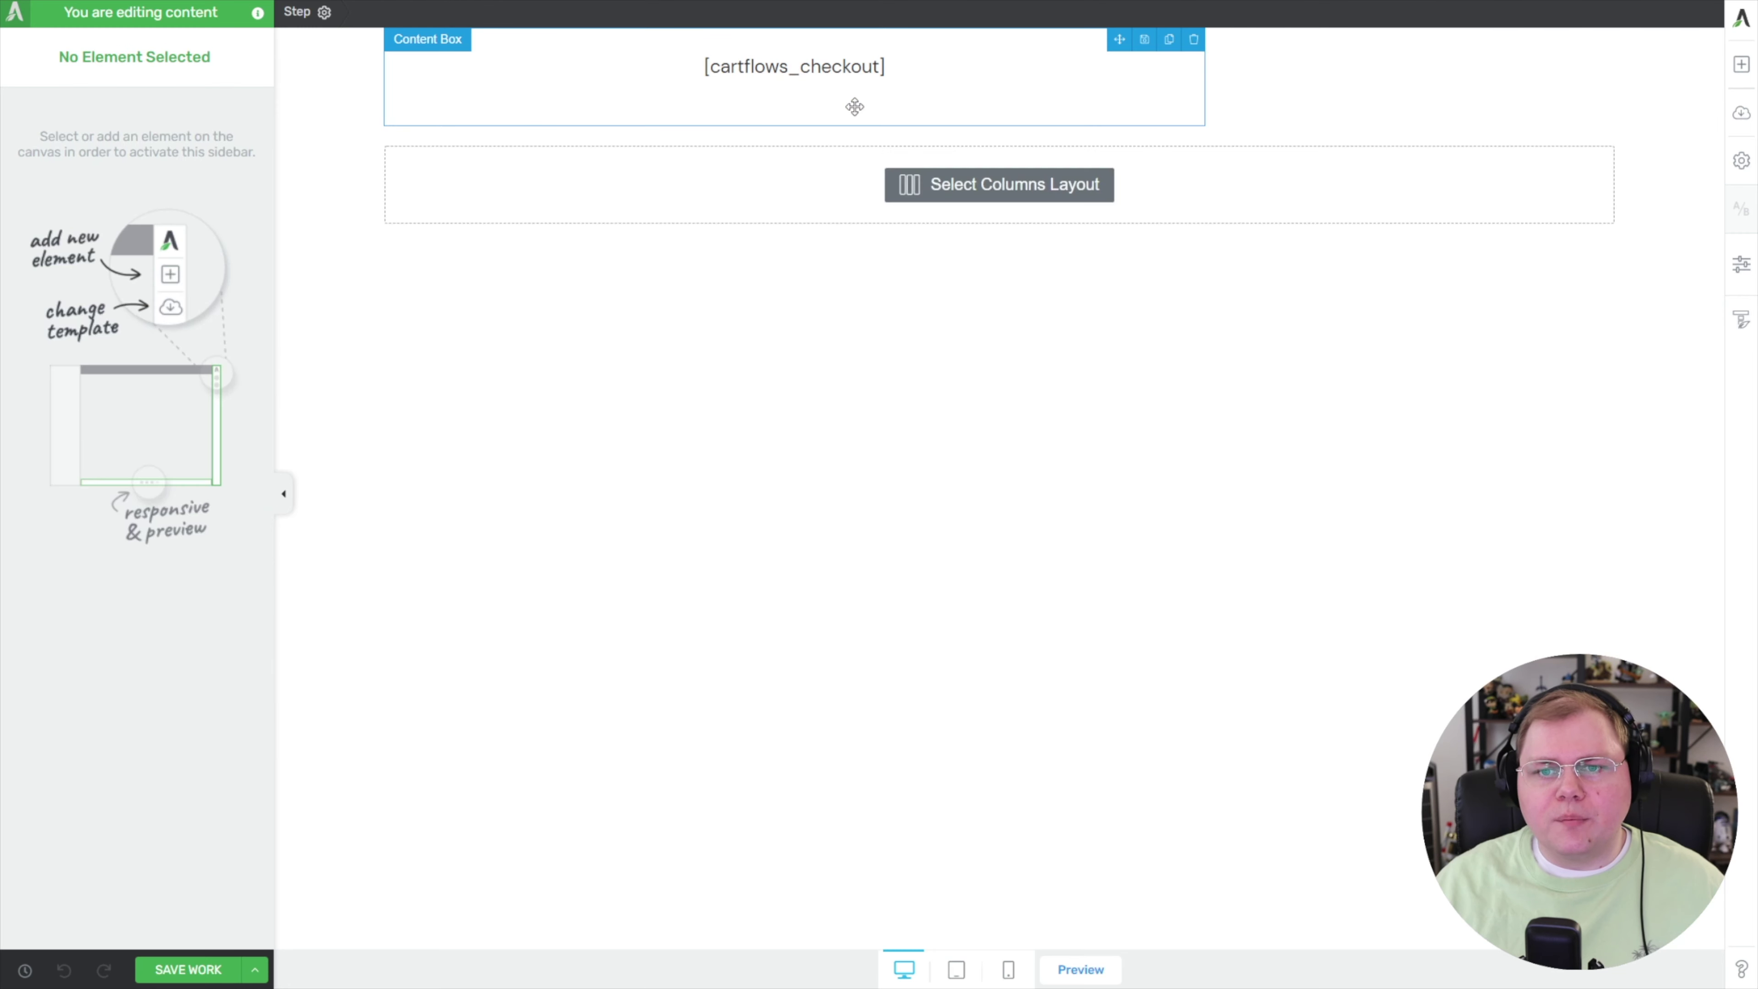
pyautogui.moveTo(996, 186)
pyautogui.click(918, 243)
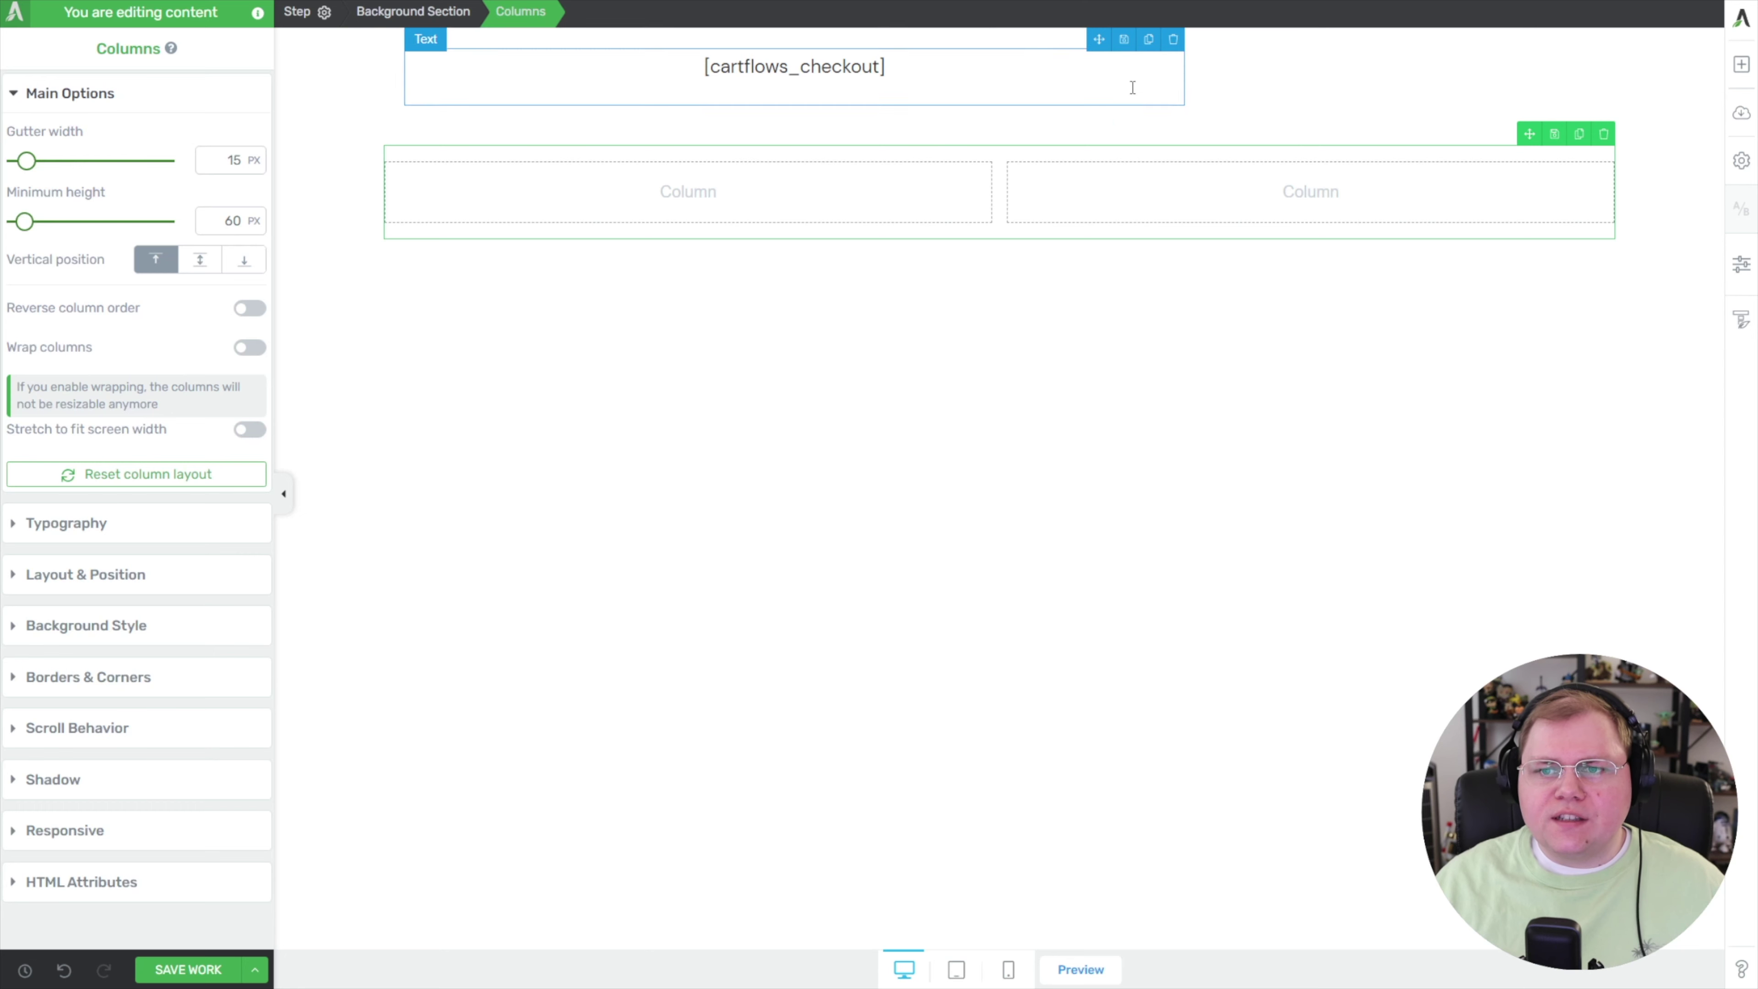
pyautogui.click(1133, 113)
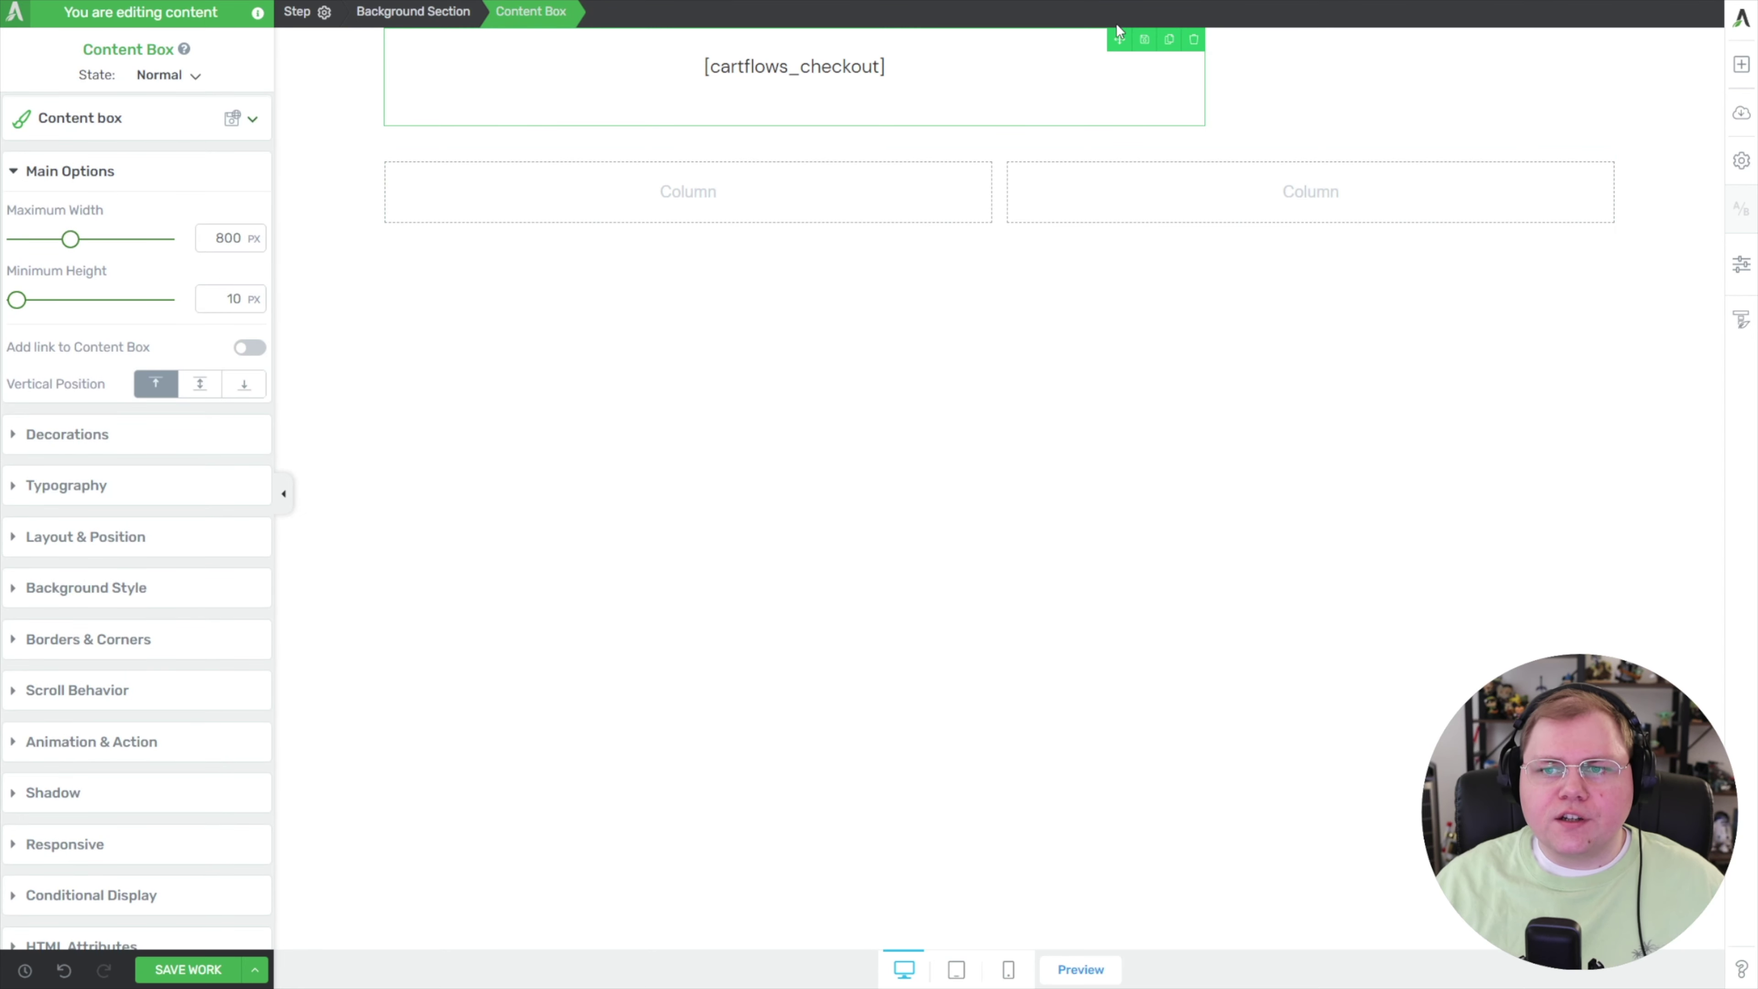
pyautogui.moveTo(1119, 36); pyautogui.dragTo(1065, 157)
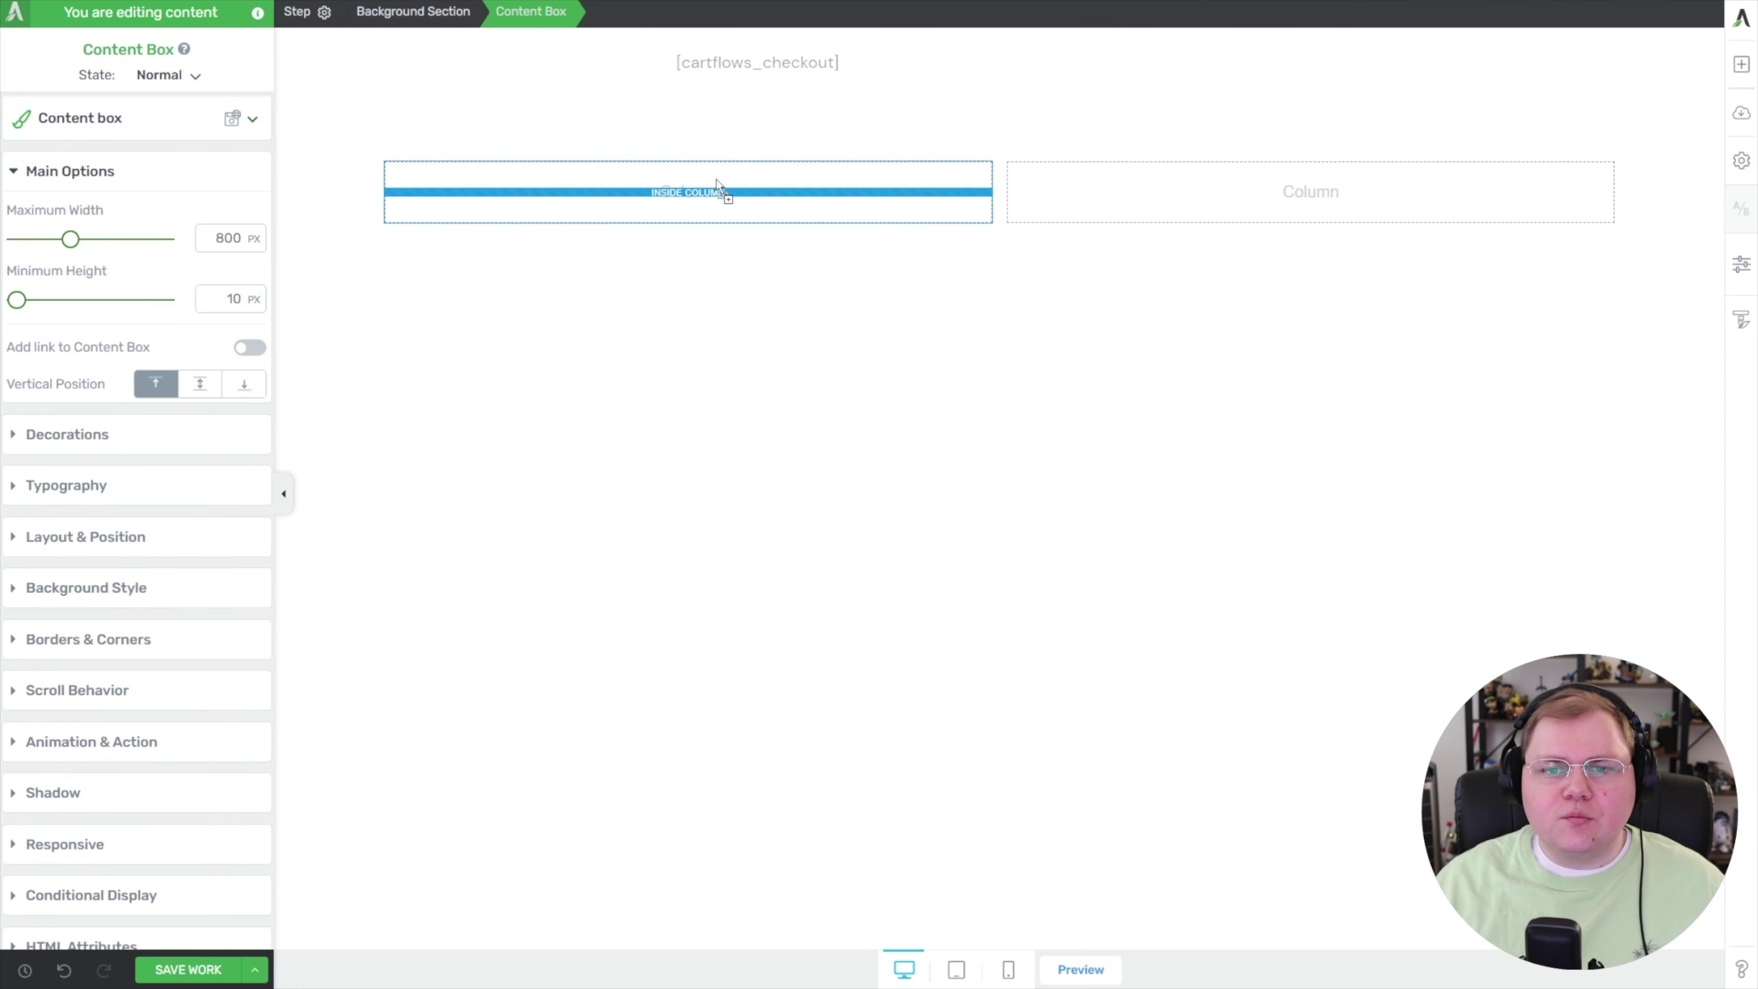
pyautogui.moveTo(718, 186); pyautogui.dragTo(715, 185)
# Add a background section at the top of the page and give it a background colour
pyautogui.click(1741, 64)
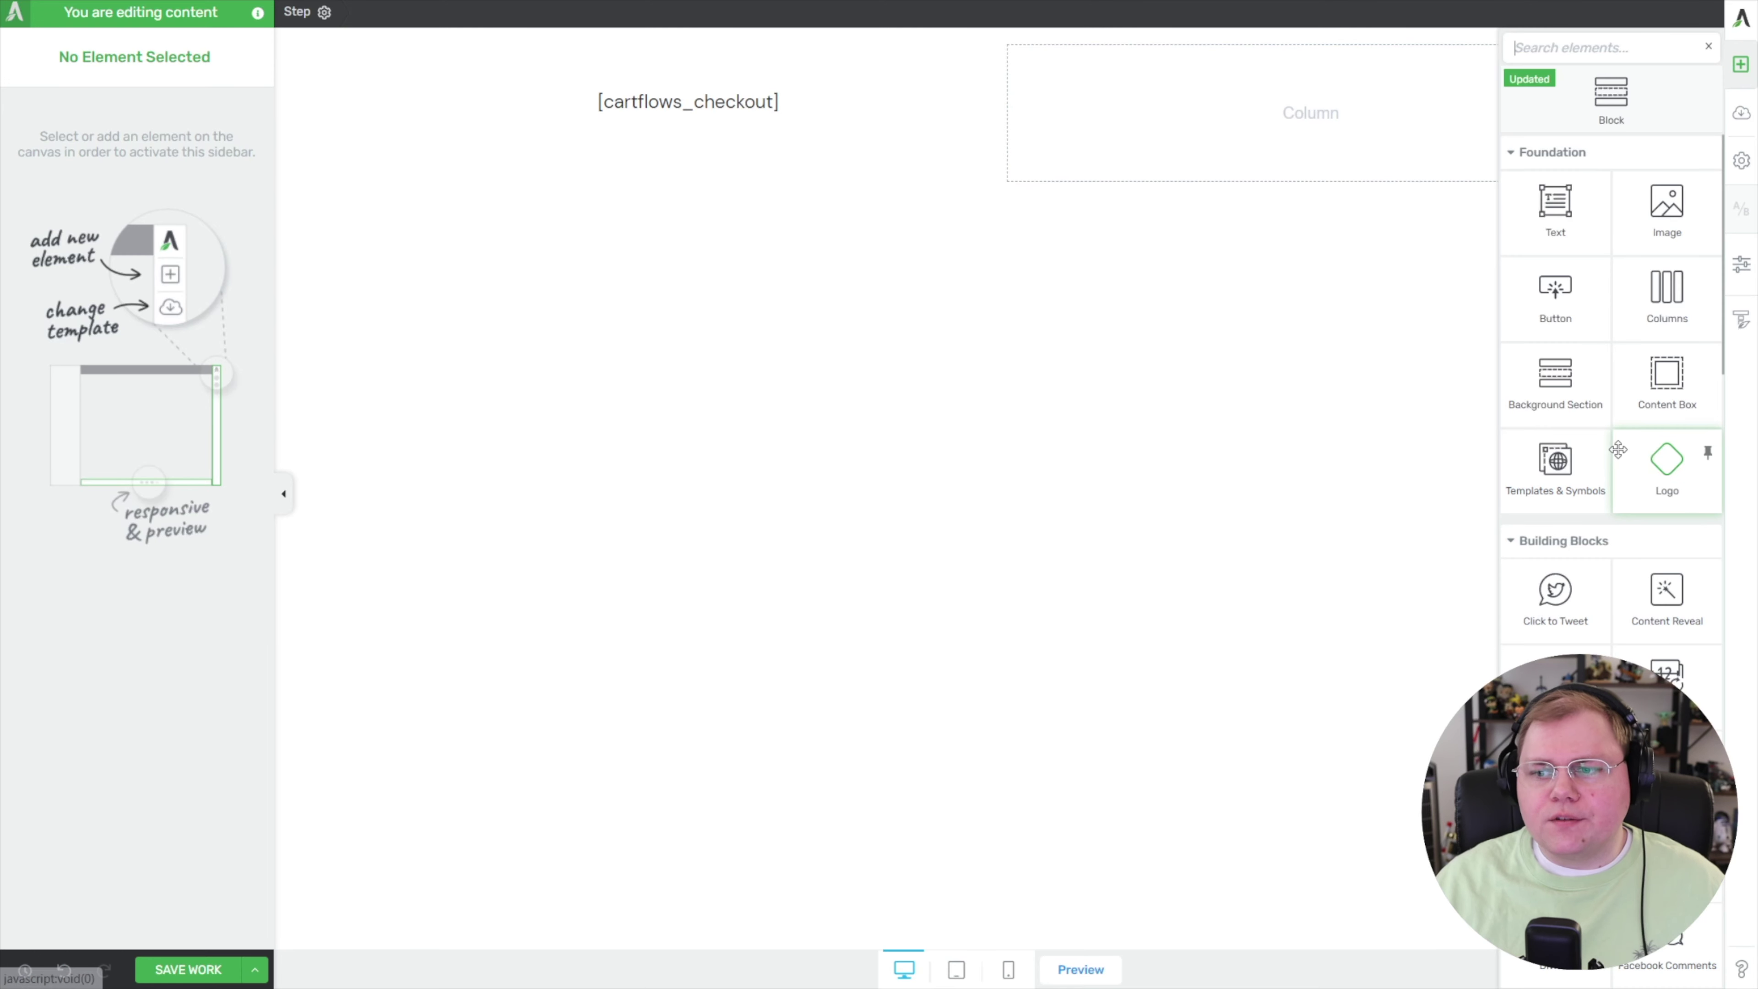
pyautogui.moveTo(1555, 378); pyautogui.dragTo(983, 50)
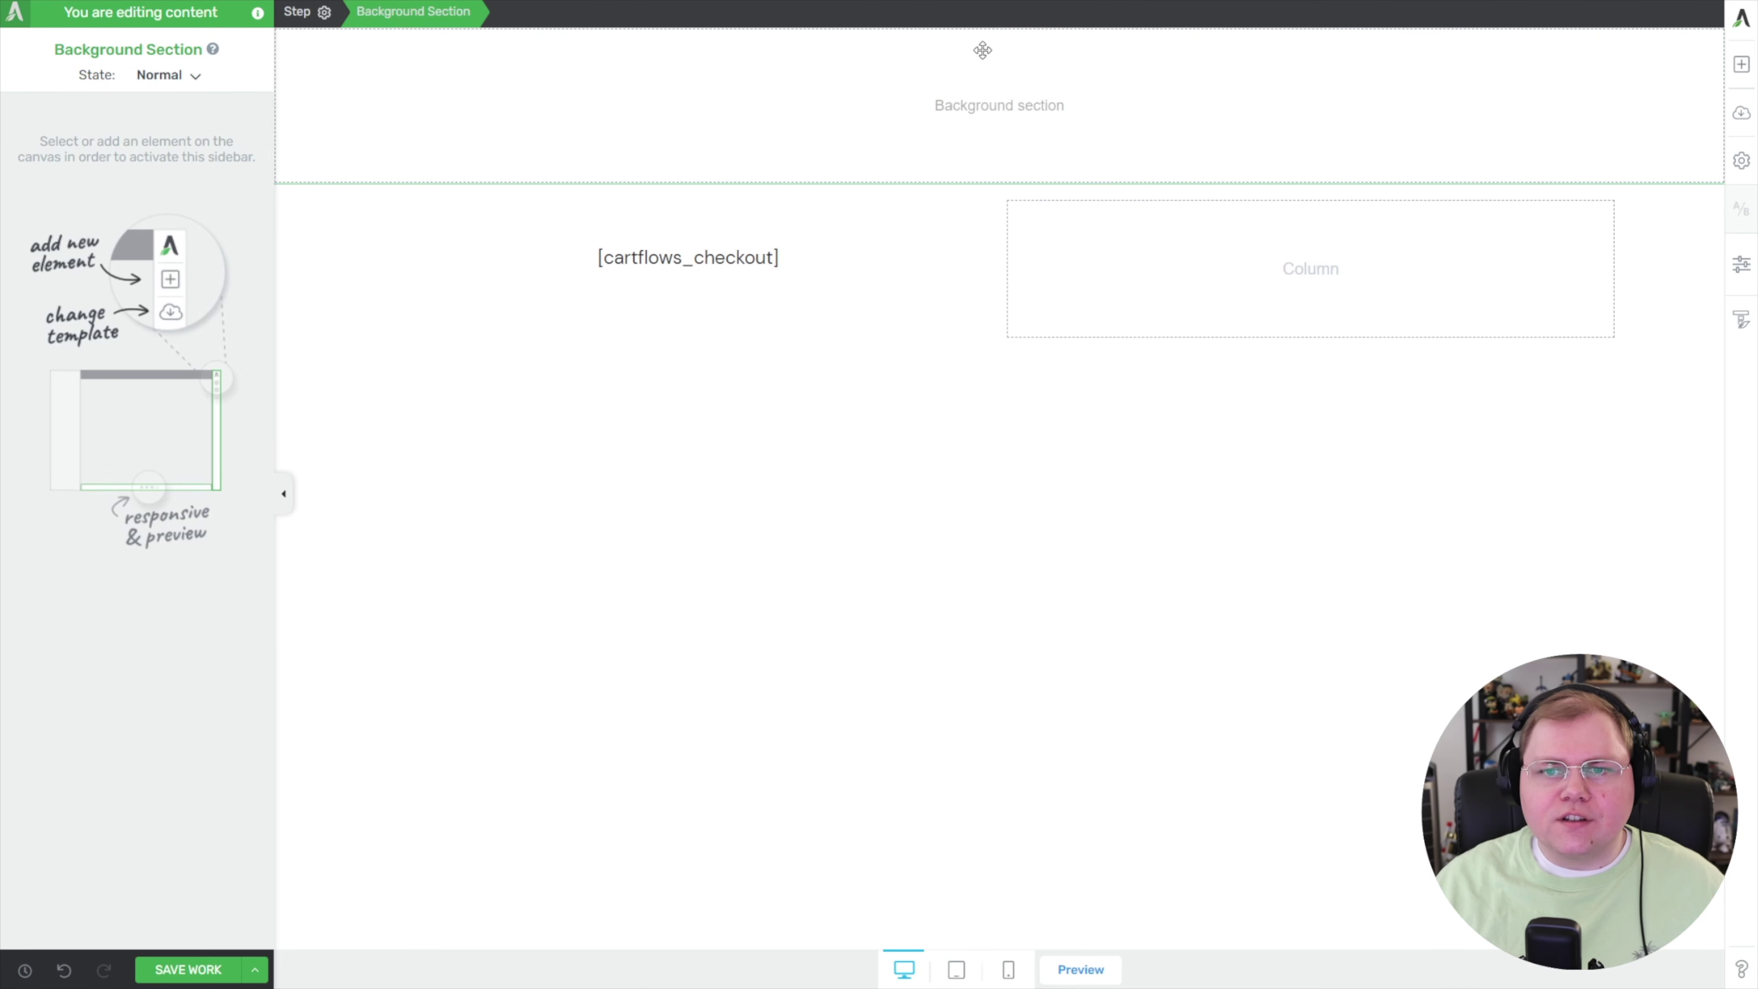
pyautogui.click(66, 698)
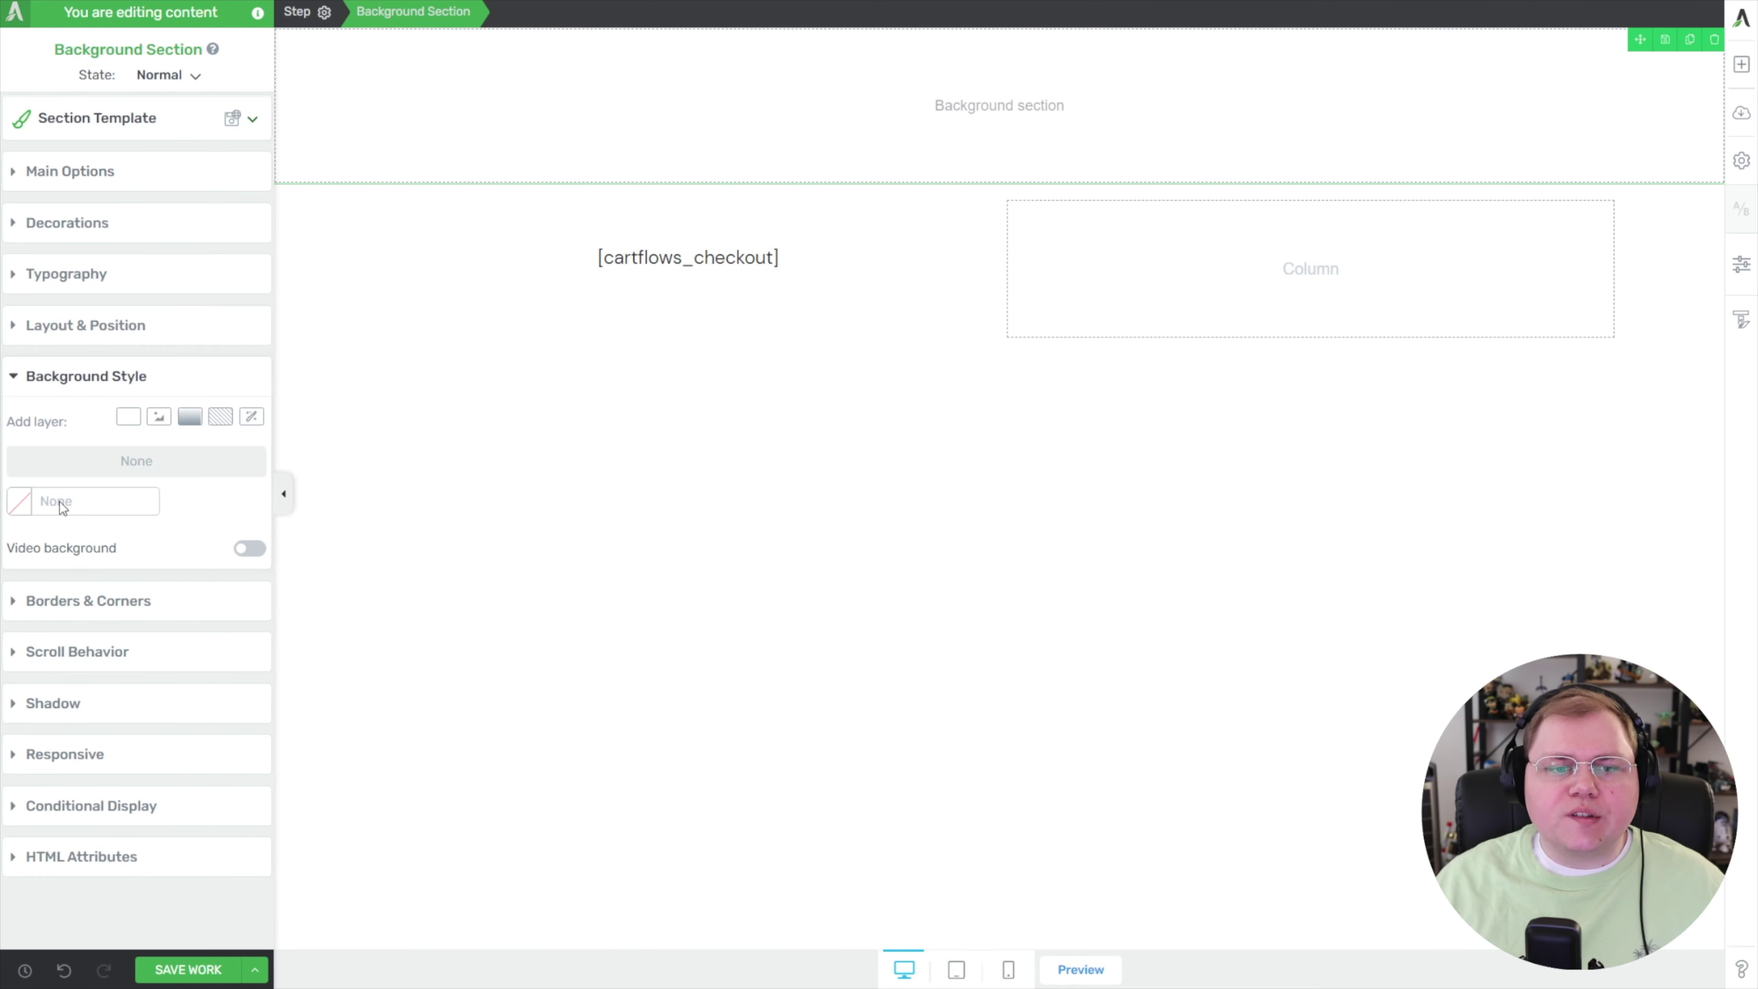
pyautogui.click(28, 509)
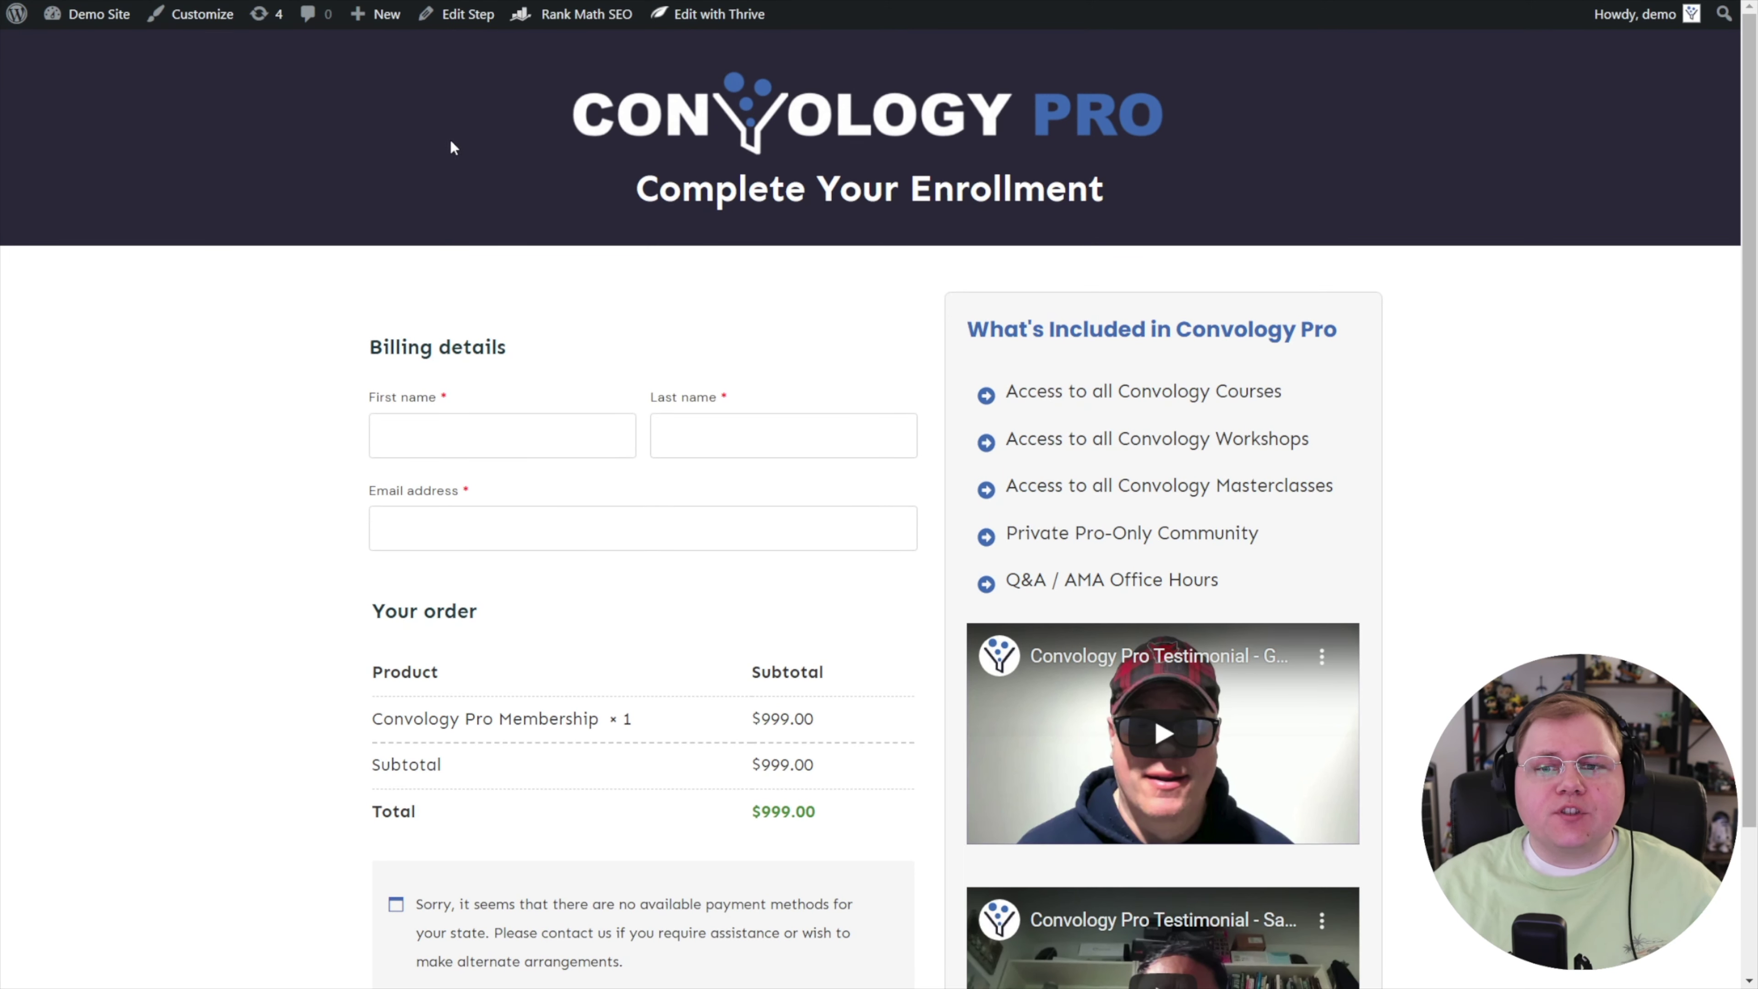
# Scroll down and back up the front-end two-column checkout page to check its layout
pyautogui.scroll(-3, 516, 221)
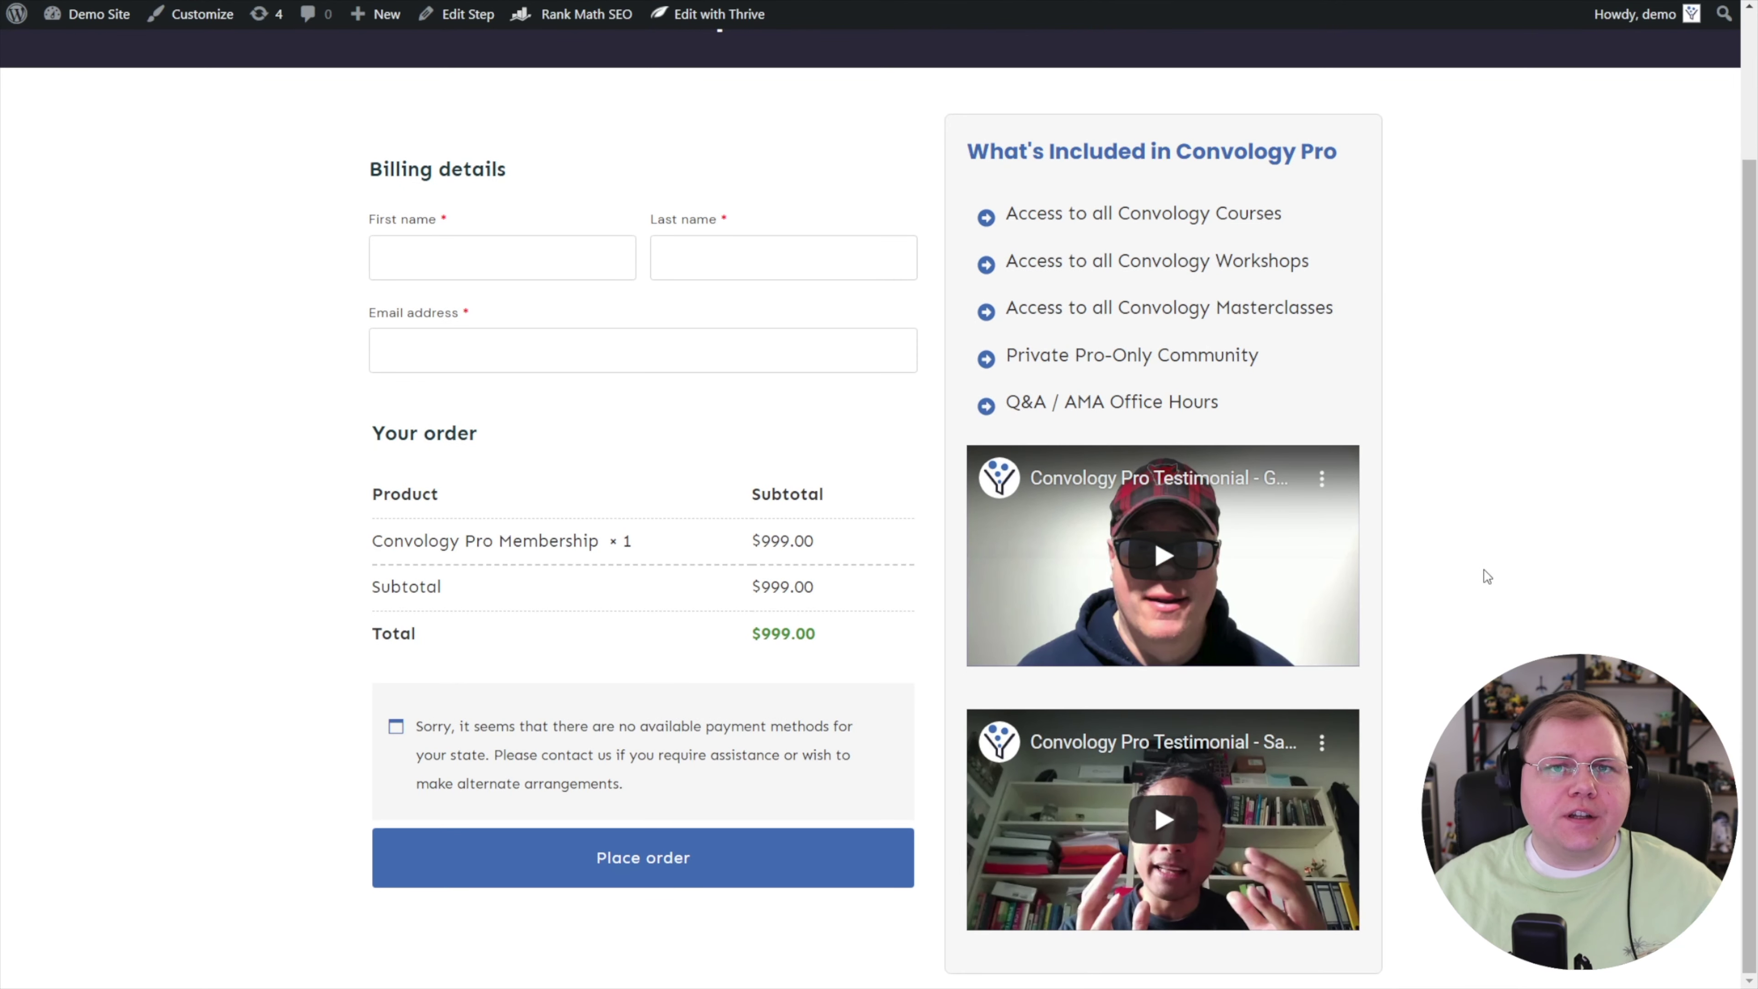
pyautogui.scroll(3, 1486, 576)
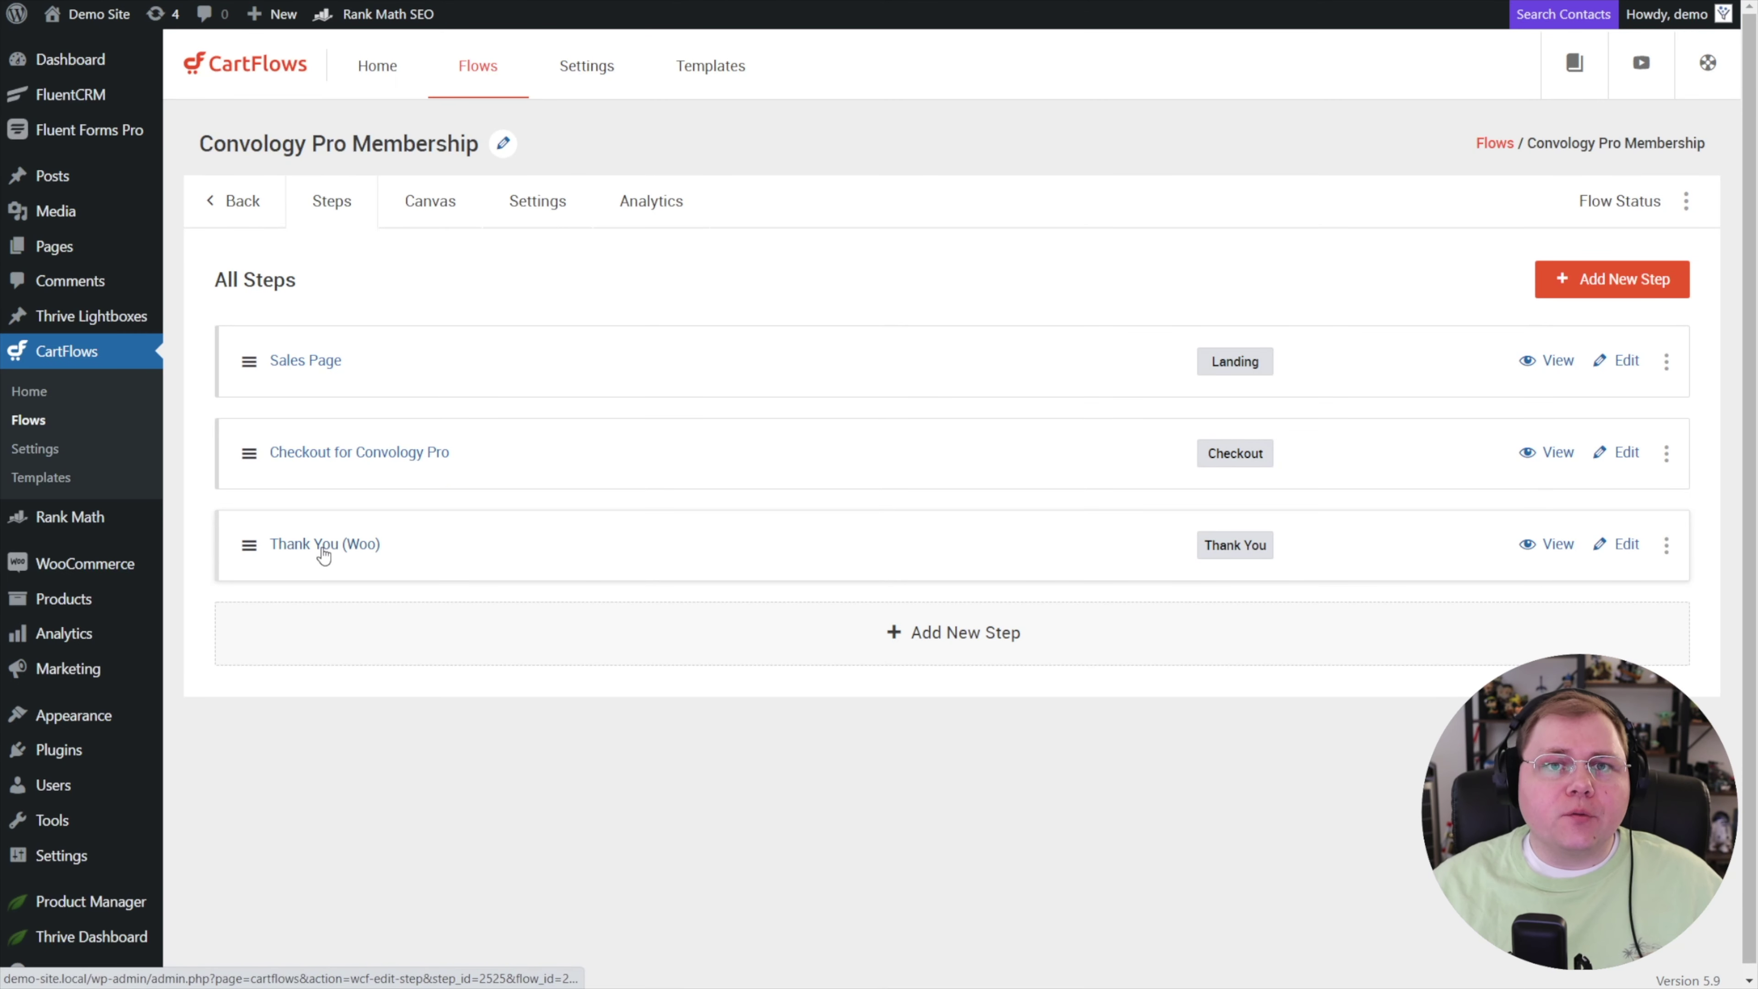
# Rename the Thank You (Woo) step to 'Confirmation Page' and copy its Order Details shortcode
pyautogui.click(339, 545)
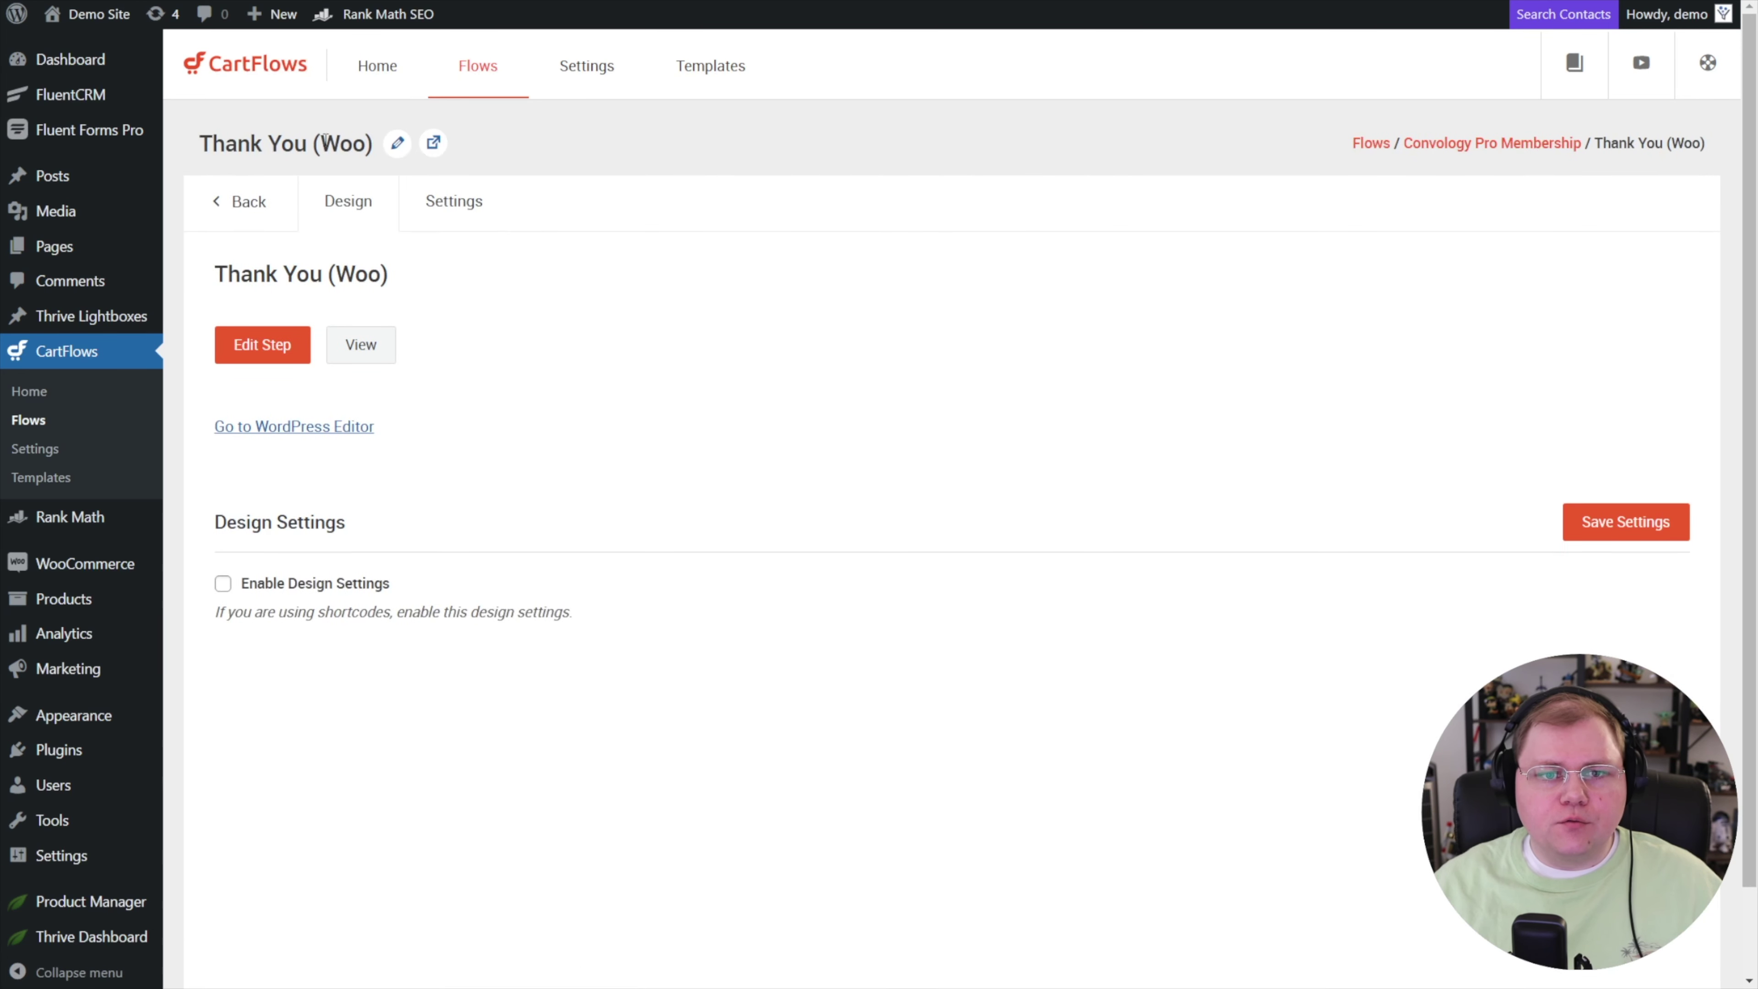
pyautogui.click(400, 144)
pyautogui.hotkey('ctrl', 'a')
pyautogui.write('C')
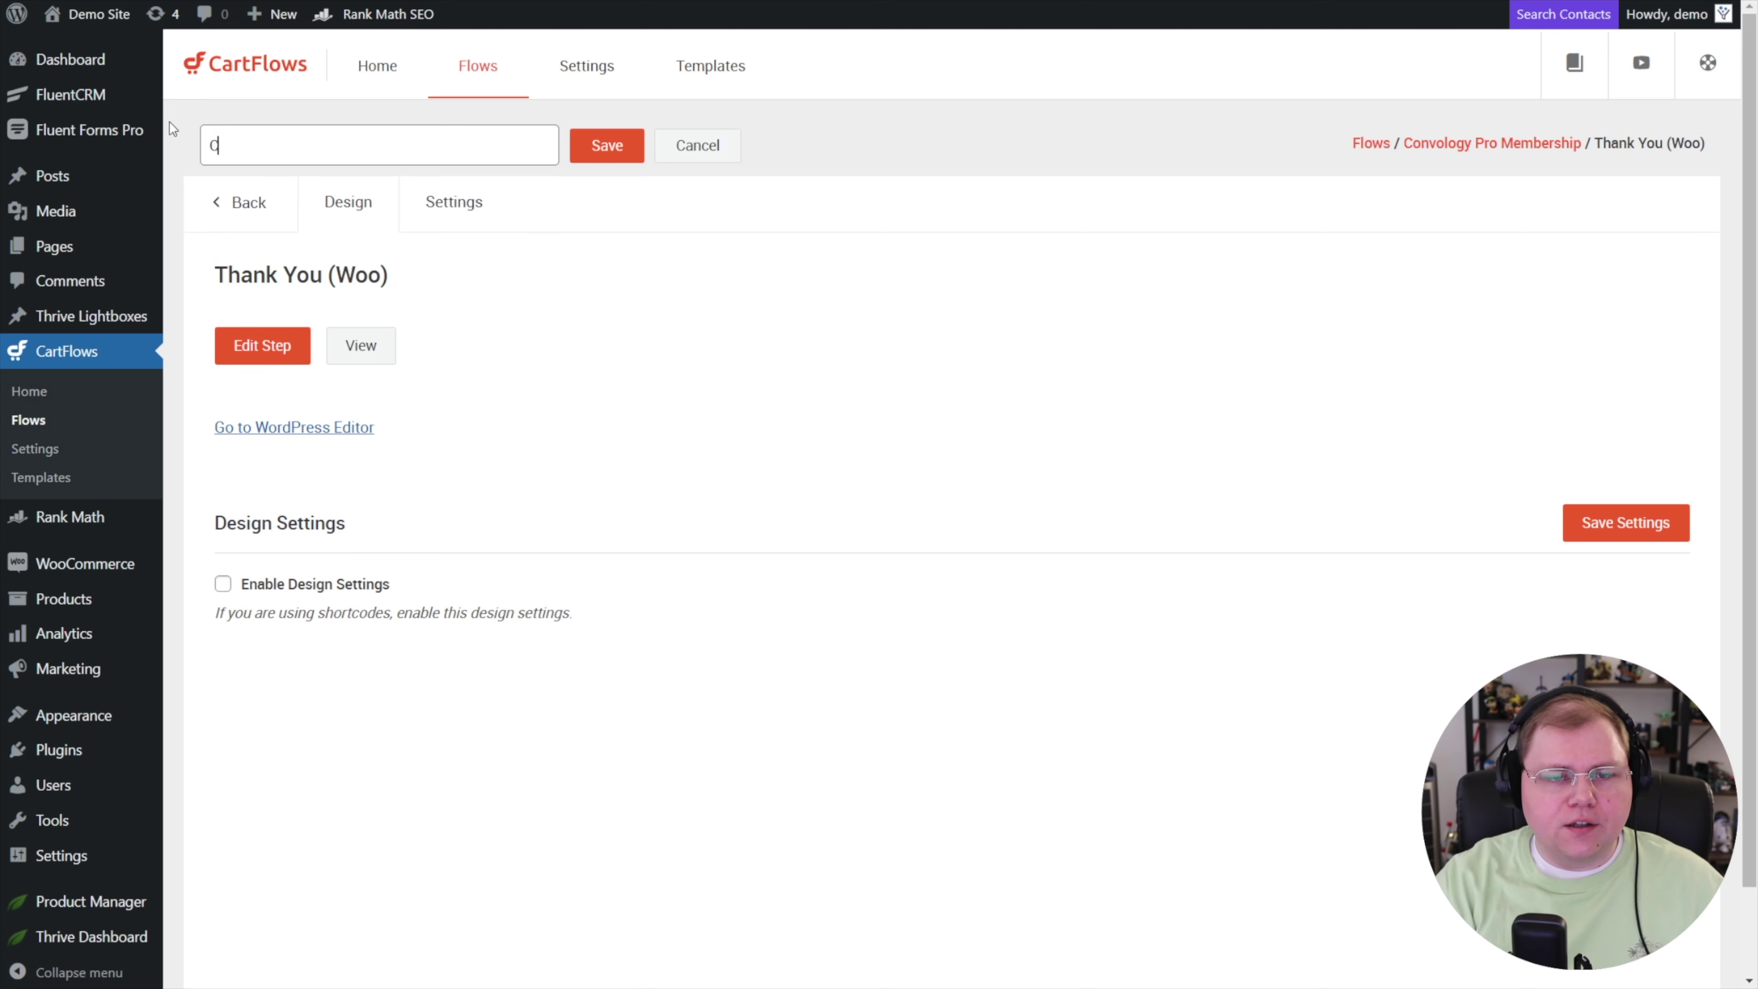
pyautogui.write('onfirmation Page')
pyautogui.press('Return')
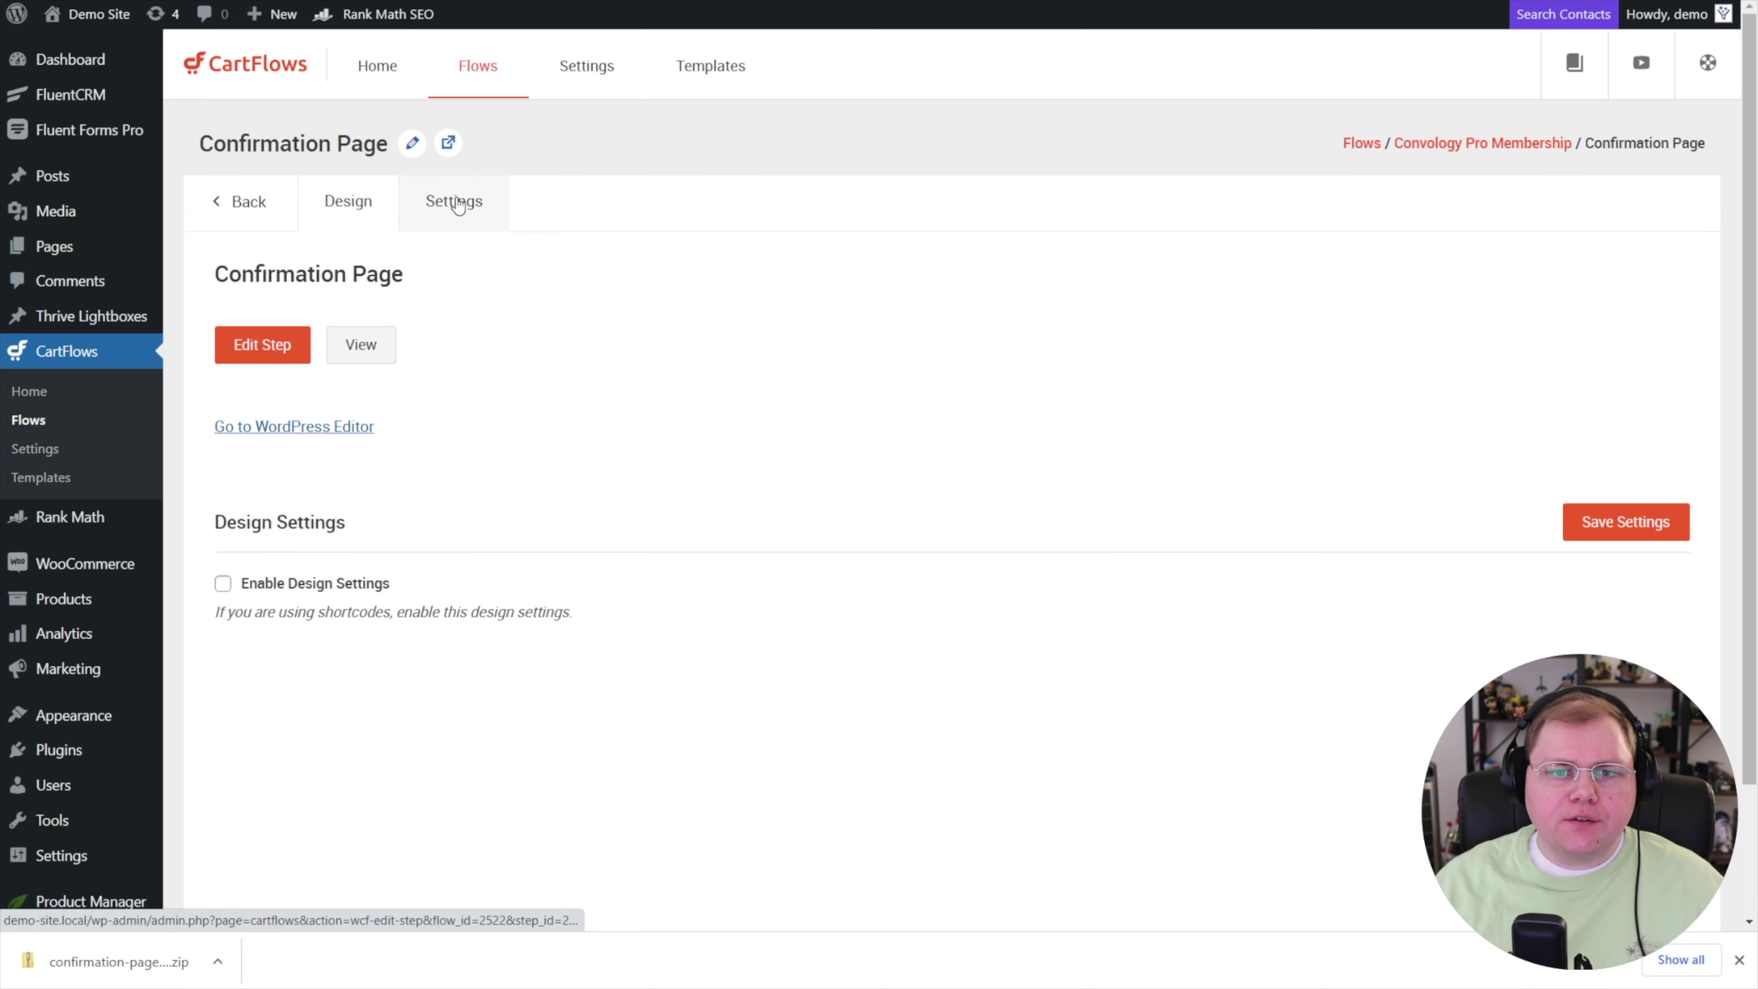
pyautogui.click(455, 202)
pyautogui.click(866, 380)
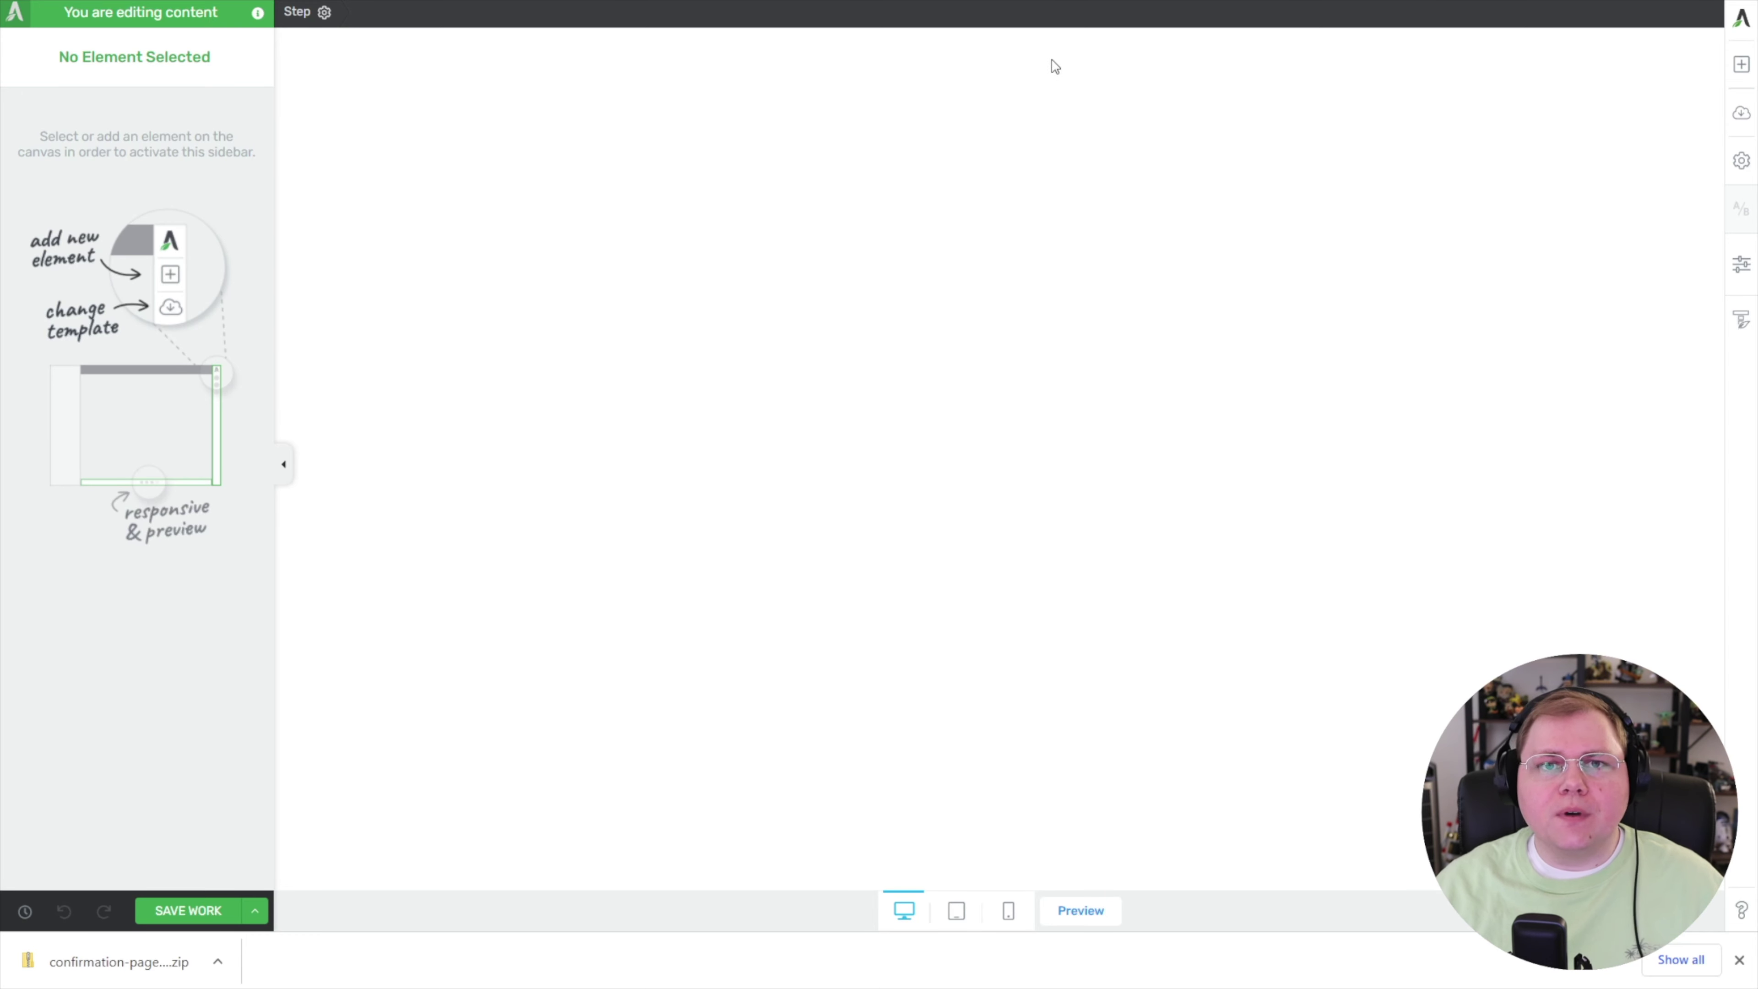
# Import confirmation-page-1.zip as the landing page, overwriting the empty canvas with the 'You're all set!' layout
pyautogui.click(1742, 69)
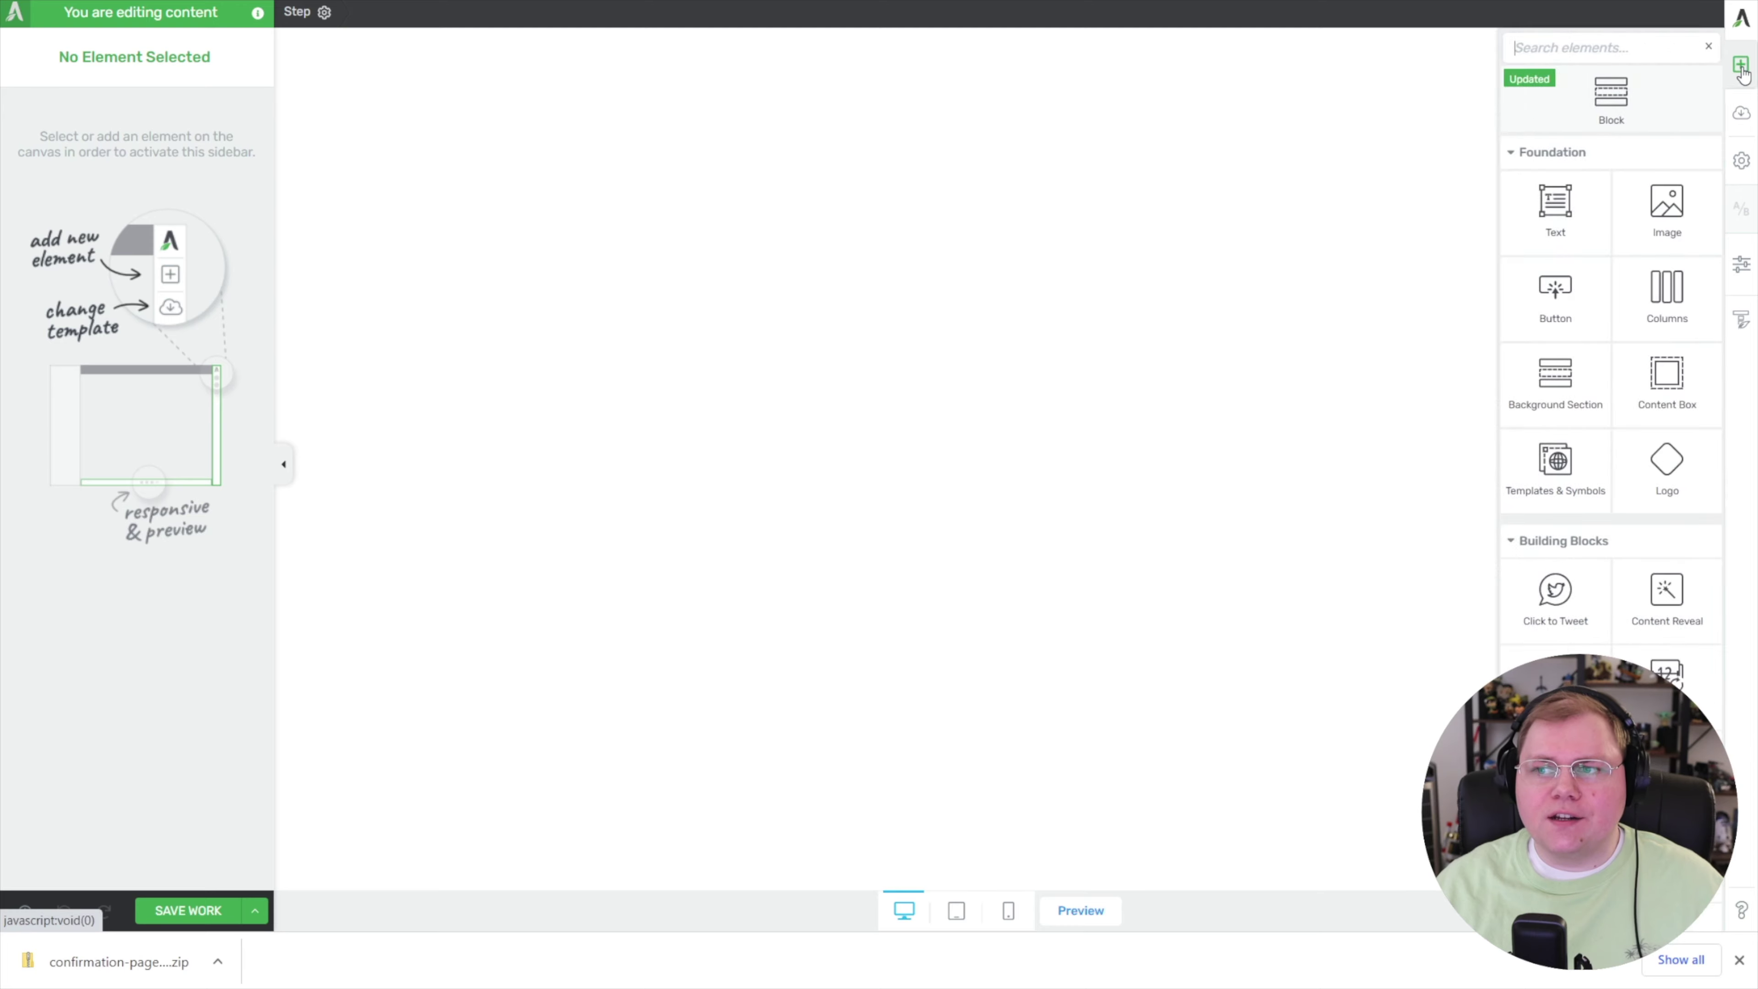
pyautogui.click(1741, 66)
pyautogui.click(1742, 161)
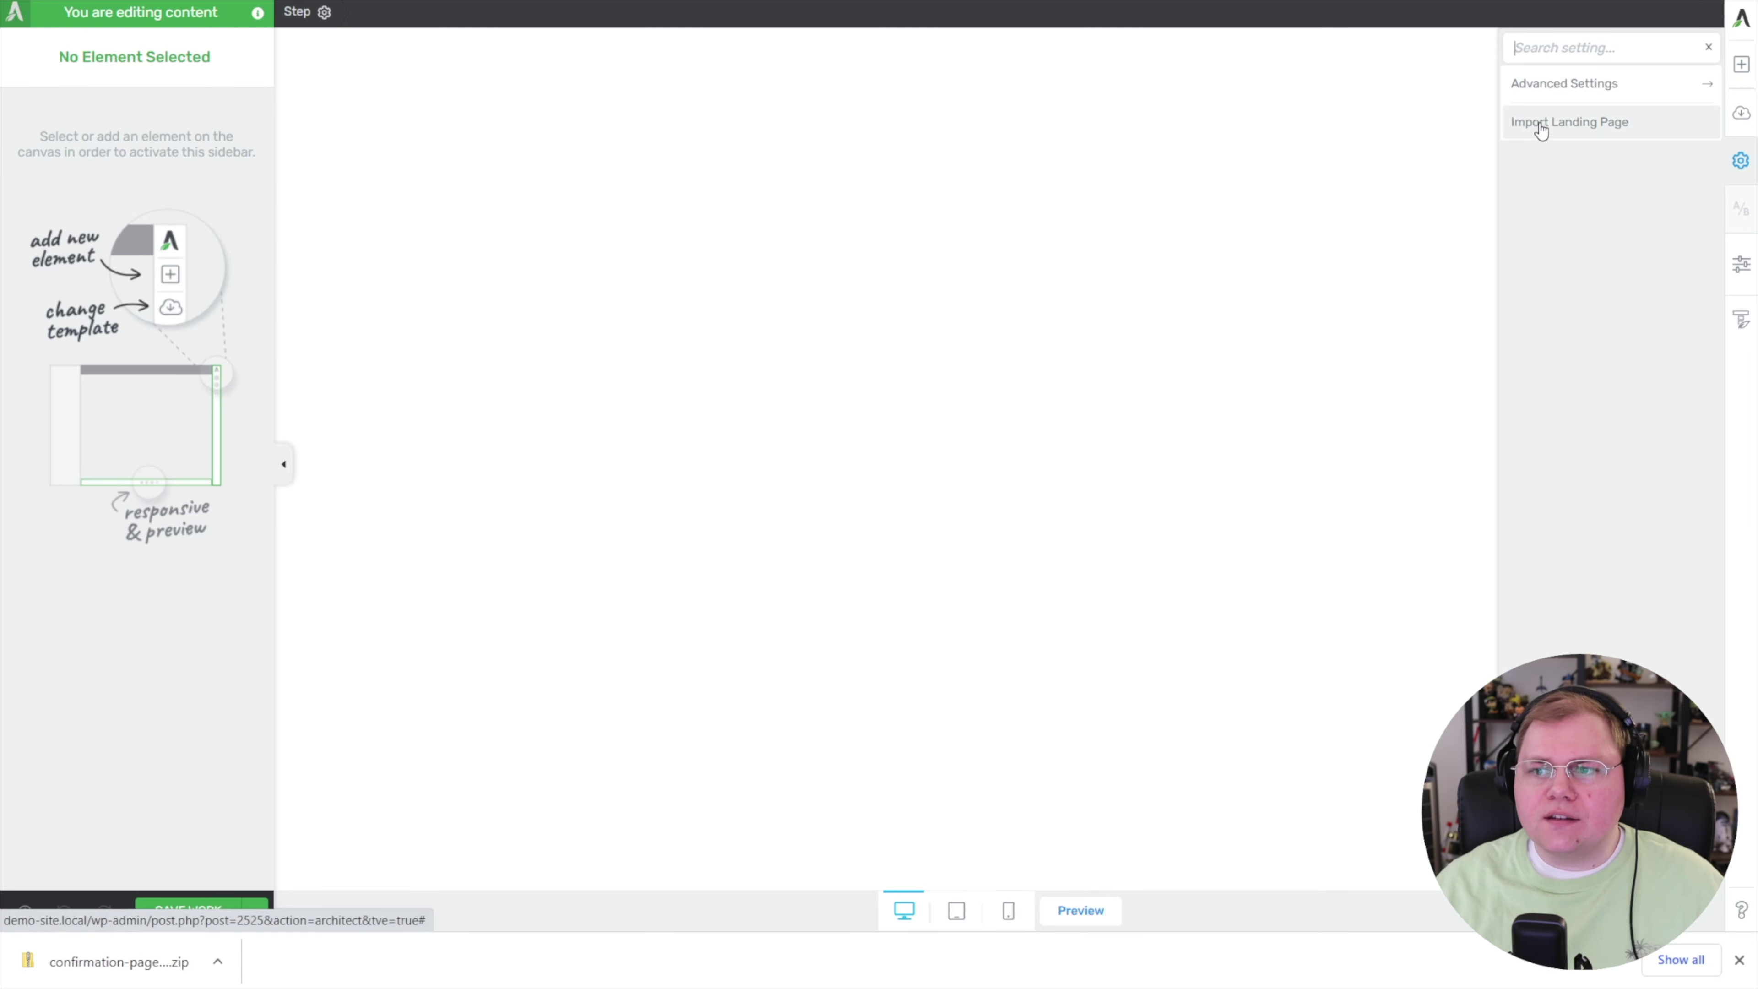
pyautogui.click(1542, 123)
pyautogui.click(979, 81)
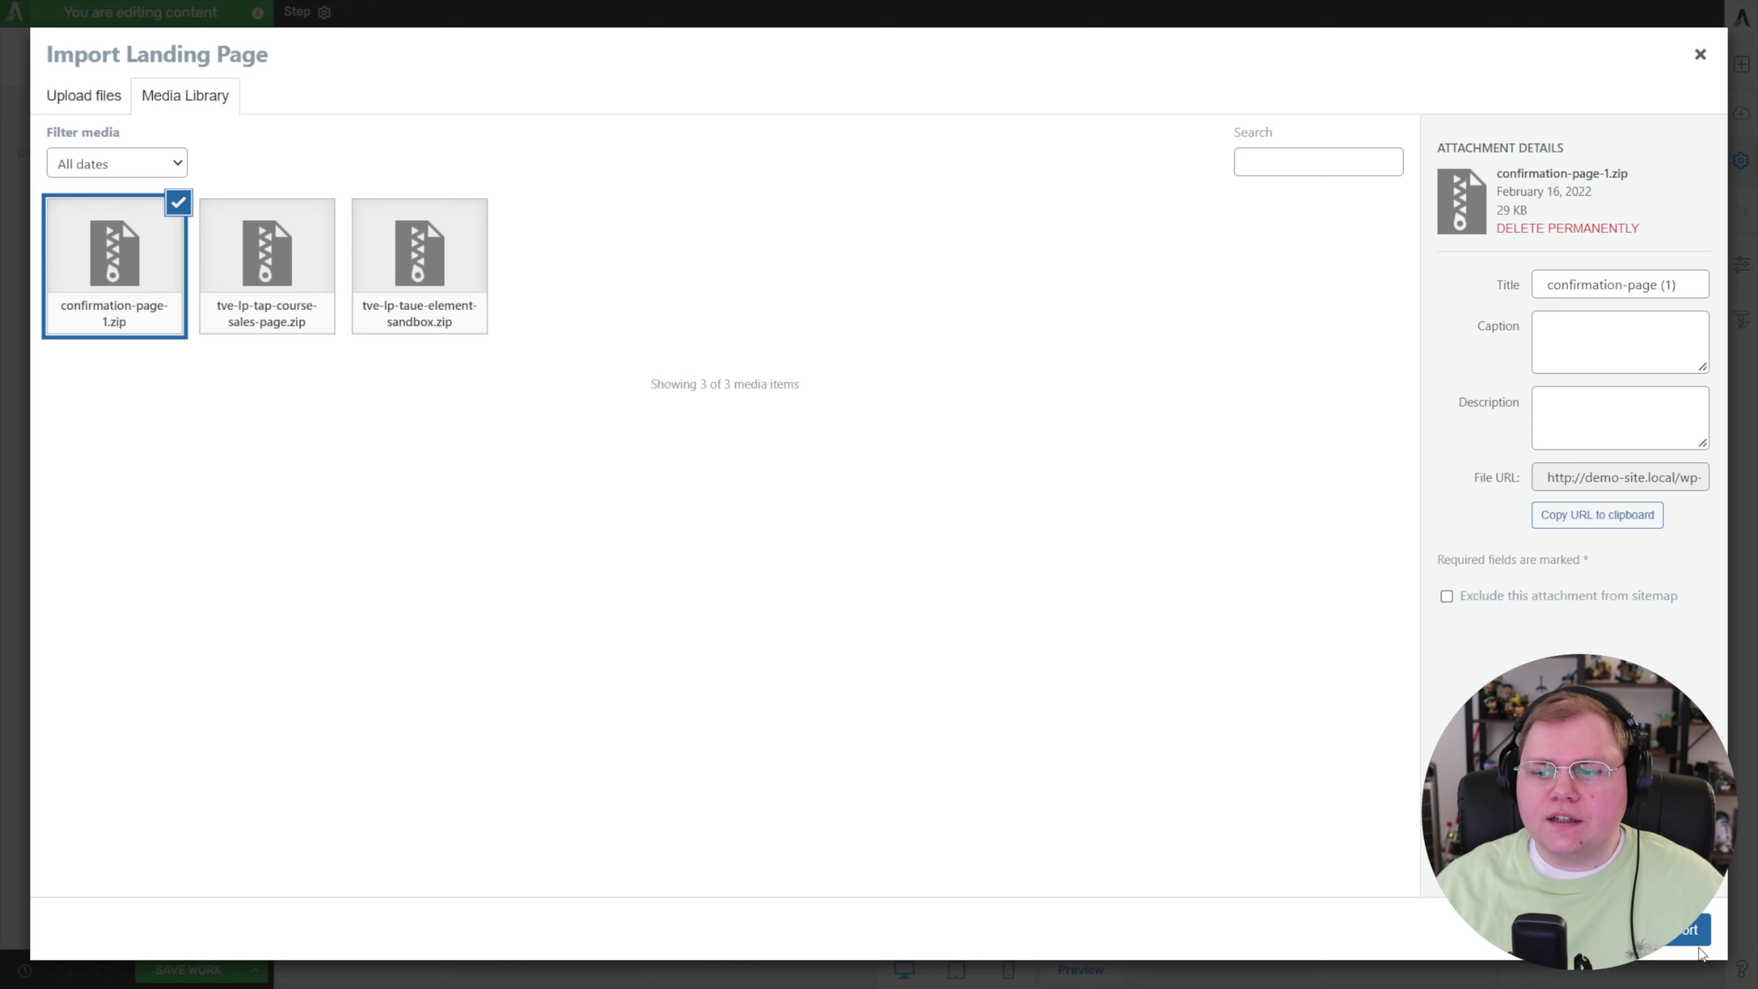
pyautogui.click(1689, 929)
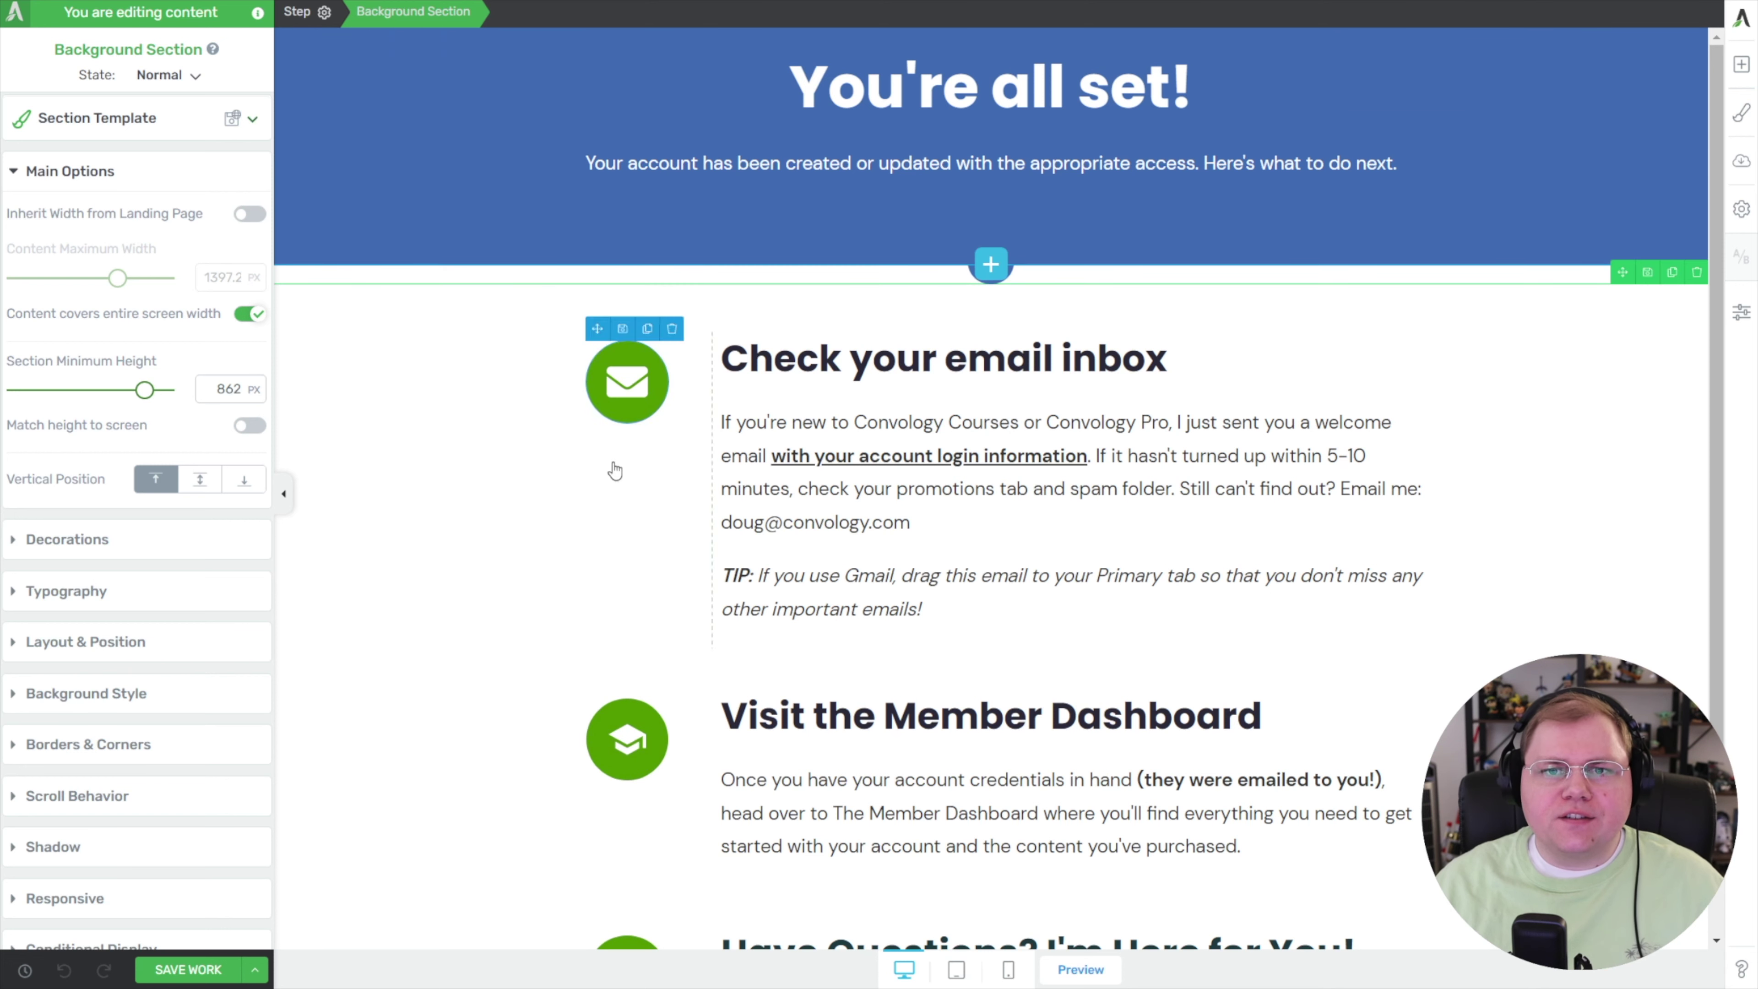
# Save the imported page, then add a centred text block below the header holding the order details shortcode
pyautogui.click(177, 971)
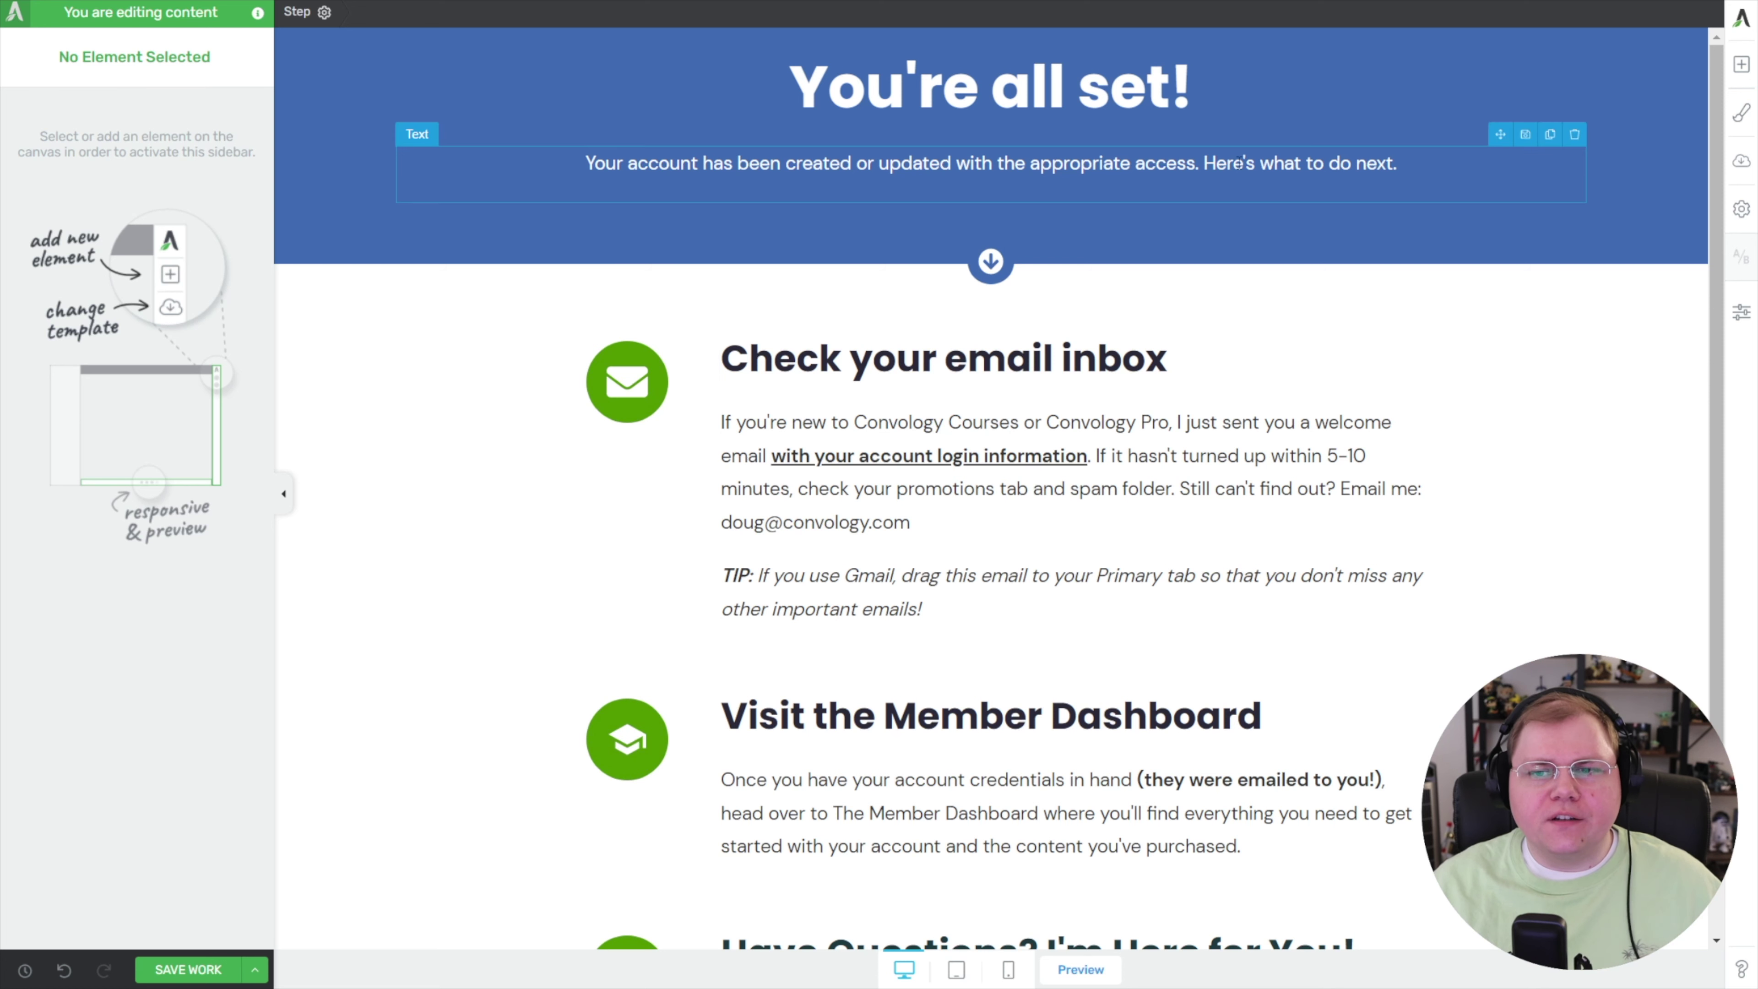
pyautogui.click(1741, 64)
pyautogui.moveTo(1596, 186); pyautogui.dragTo(1063, 300)
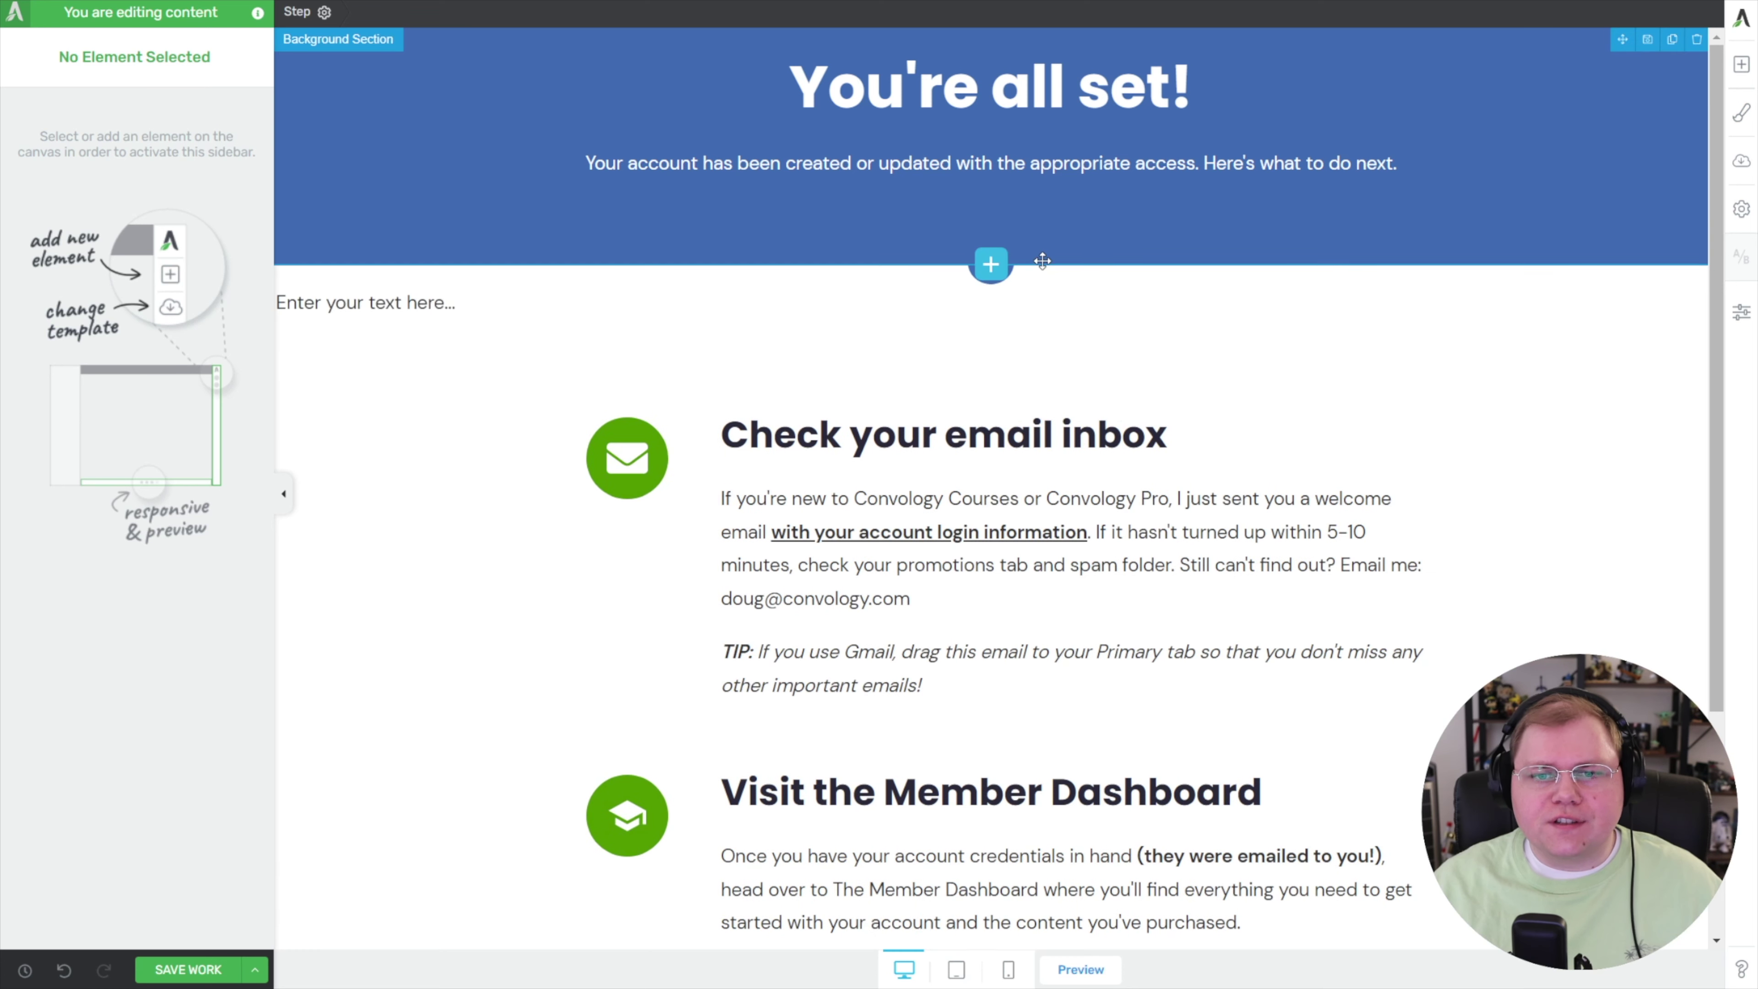
pyautogui.hotkey('ctrl', 'v')
pyautogui.hotkey('ctrl', 'a')
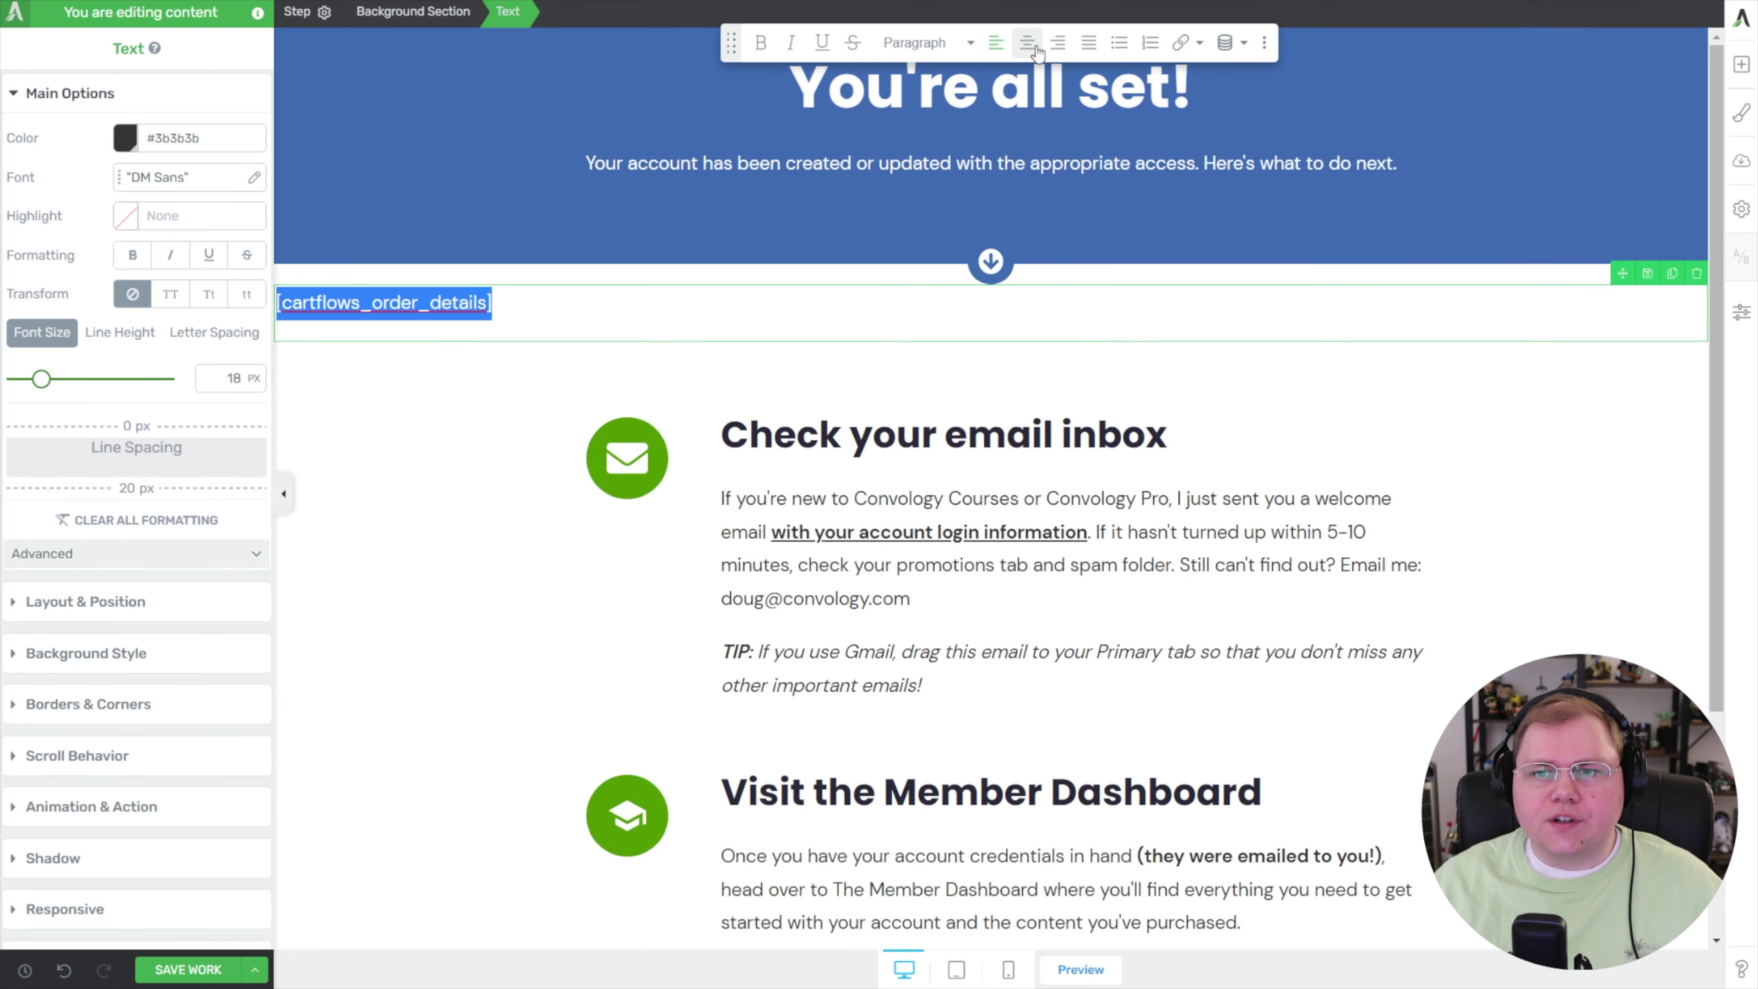
pyautogui.click(1027, 42)
pyautogui.click(500, 516)
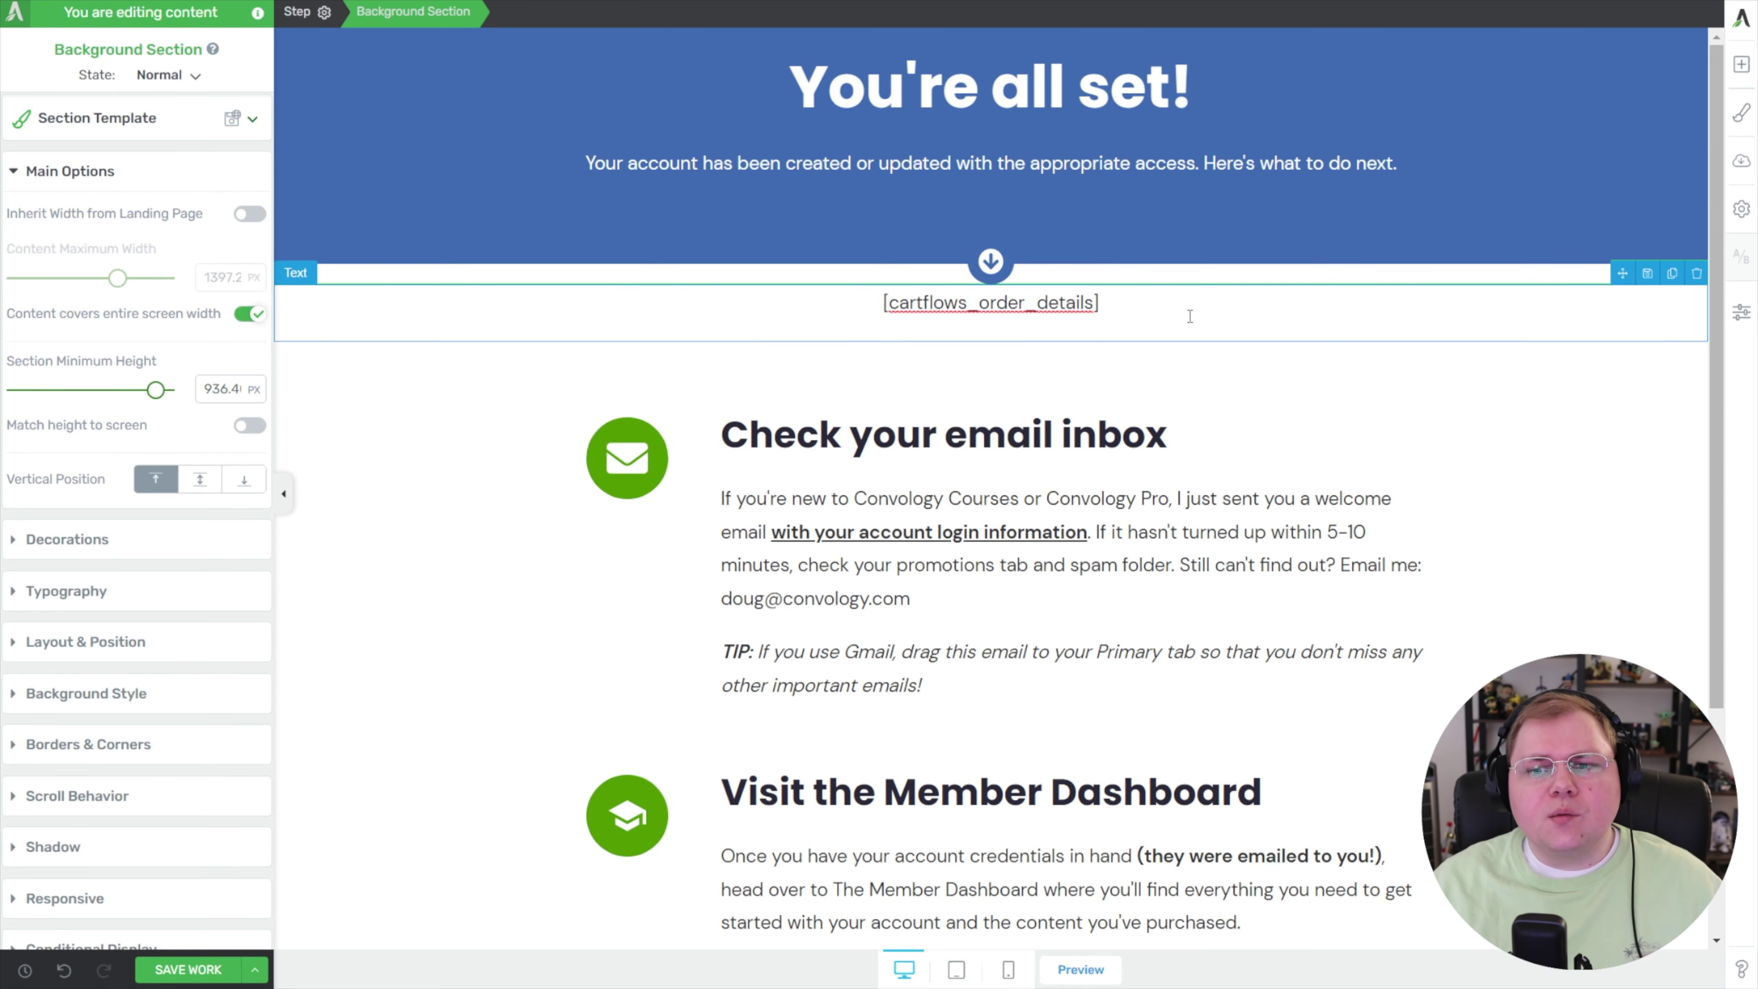
# Delete the order details text block again and save the confirmation page with Ctrl+S
pyautogui.click(1377, 324)
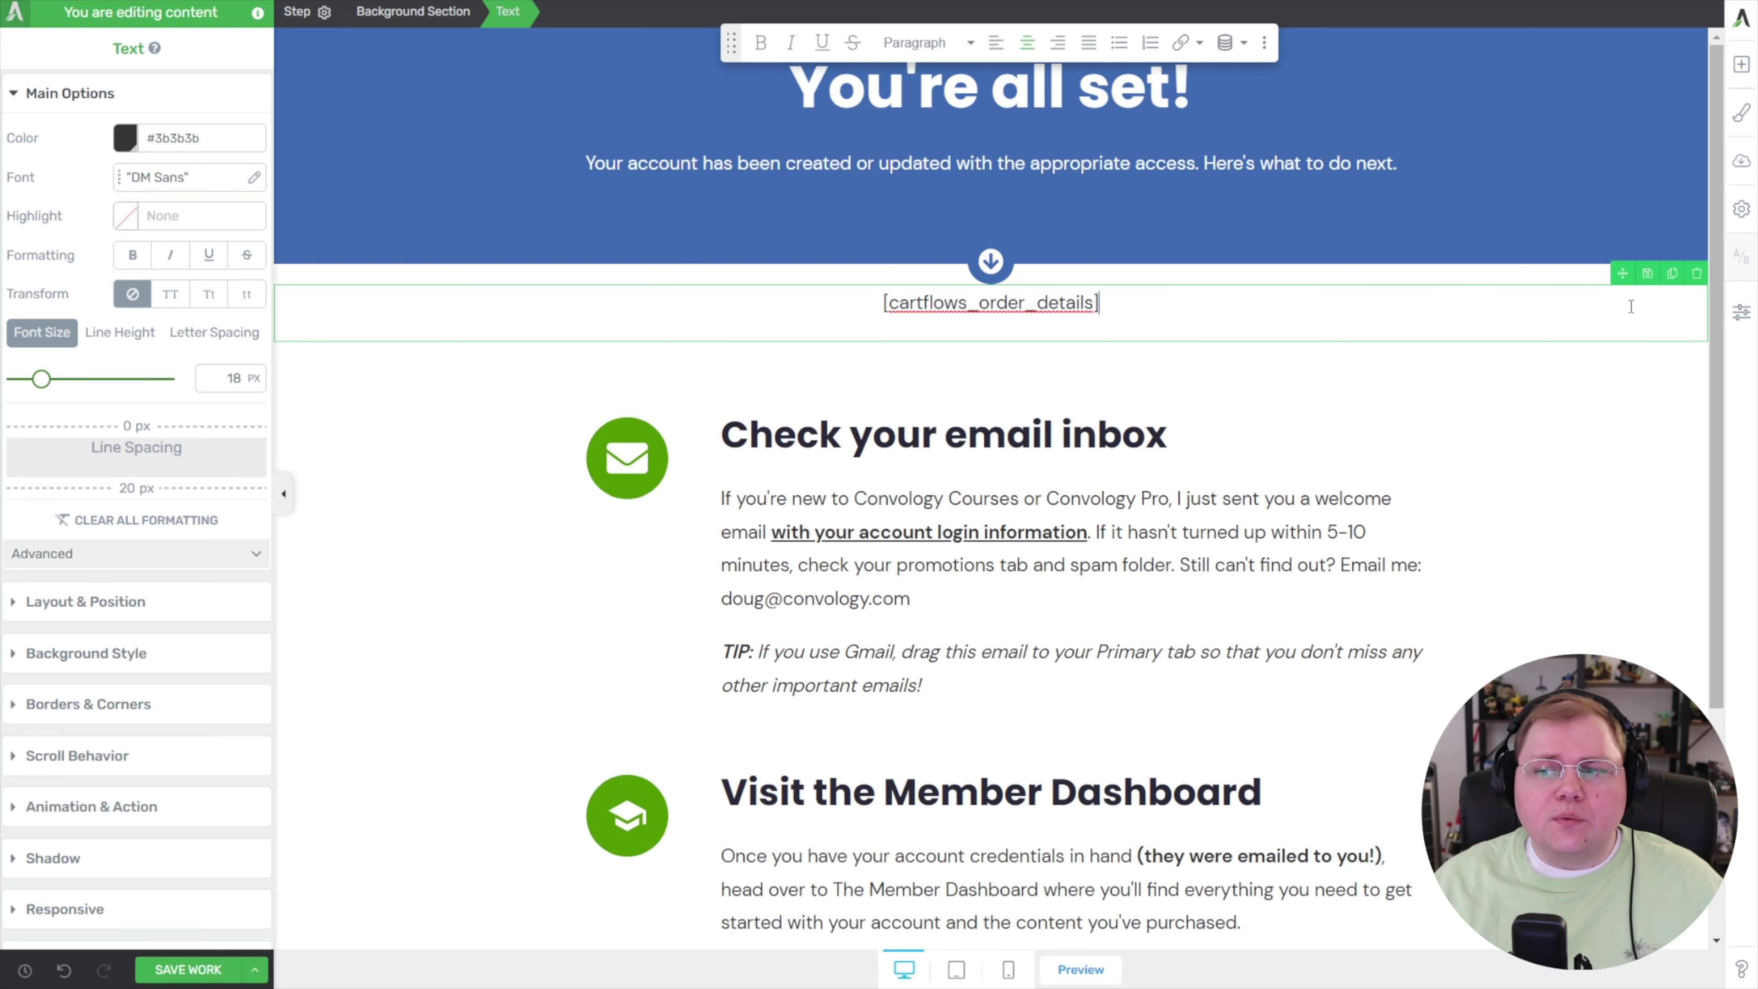
pyautogui.click(1695, 273)
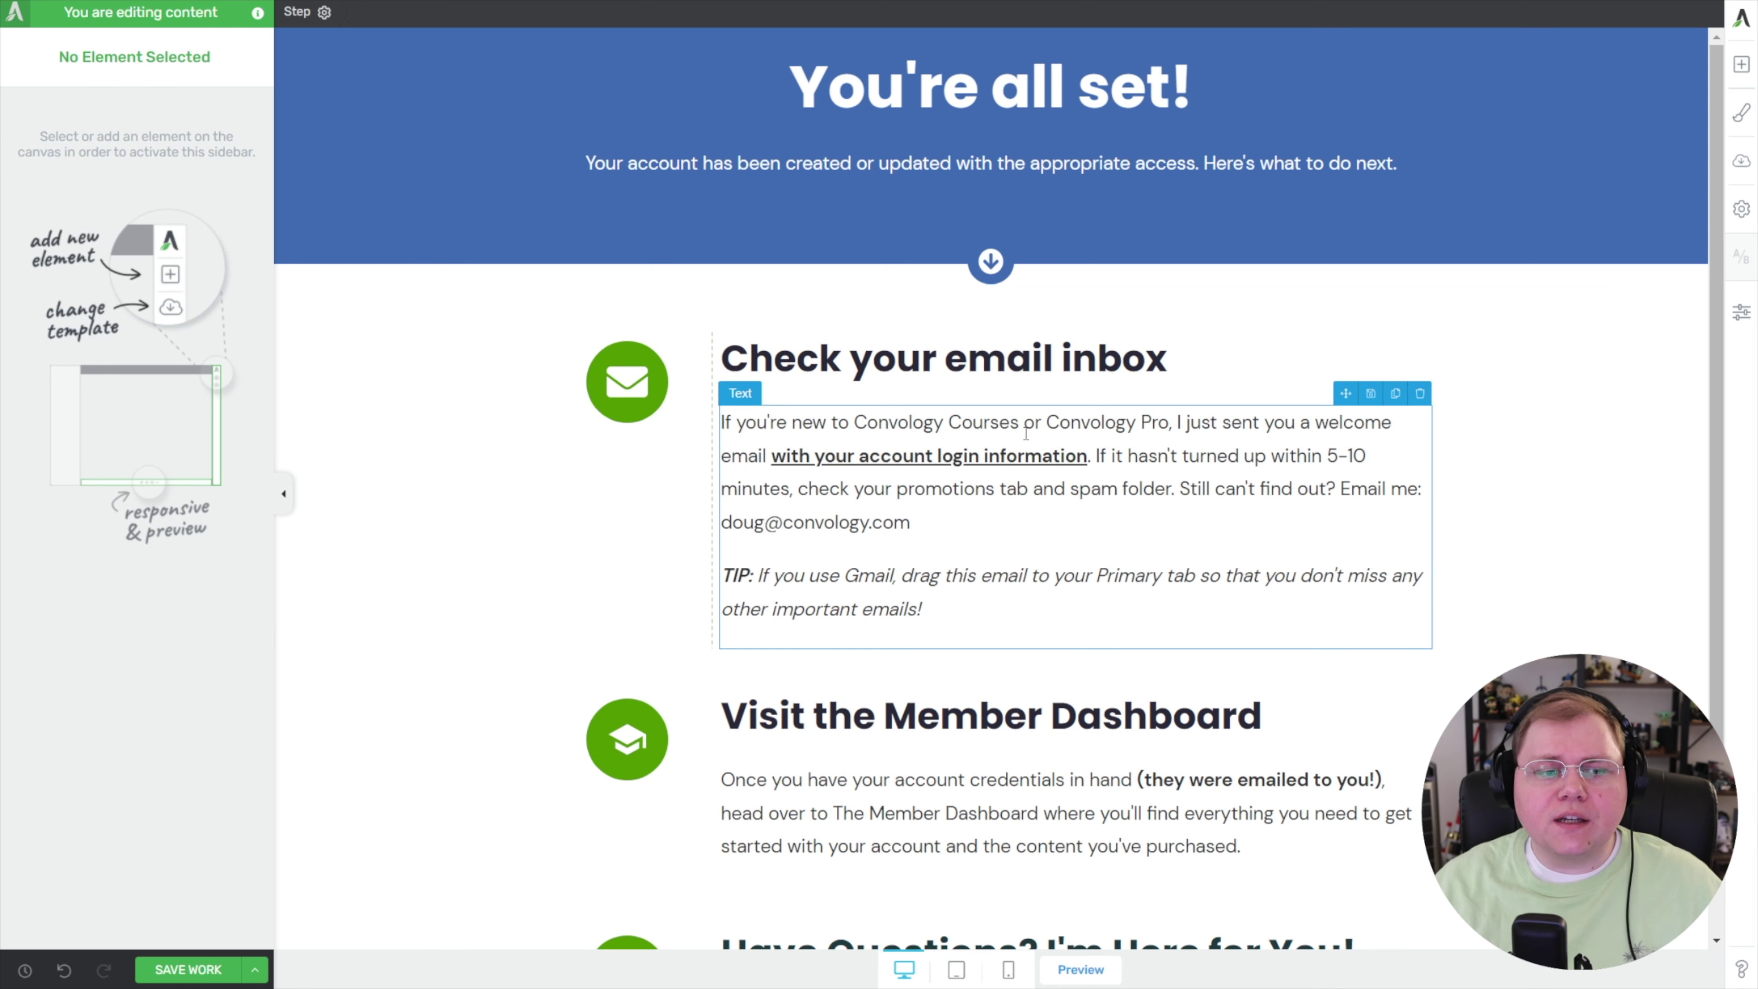
pyautogui.hotkey('ctrl', 's')
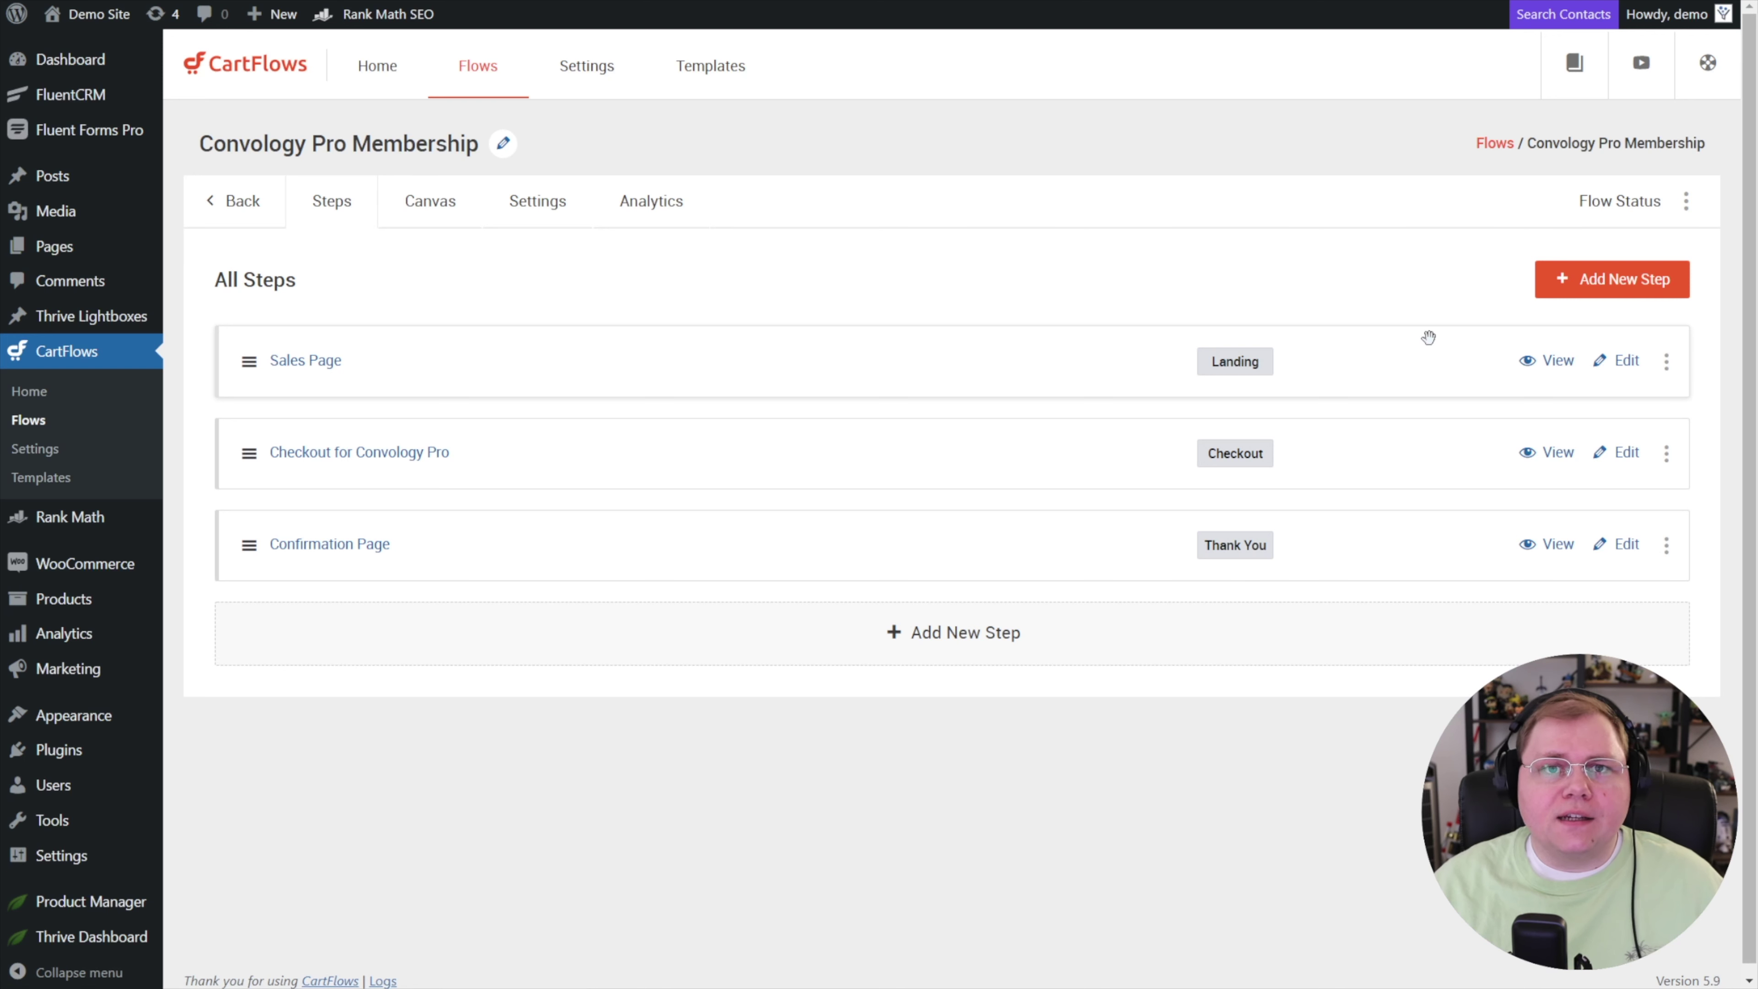
# View the Sales Page in a new tab, scroll through it, and follow Enroll in the Course to checkout
pyautogui.rightClick(1553, 361)
pyautogui.click(1640, 367)
pyautogui.hotkey('ctrl', 'Tab')
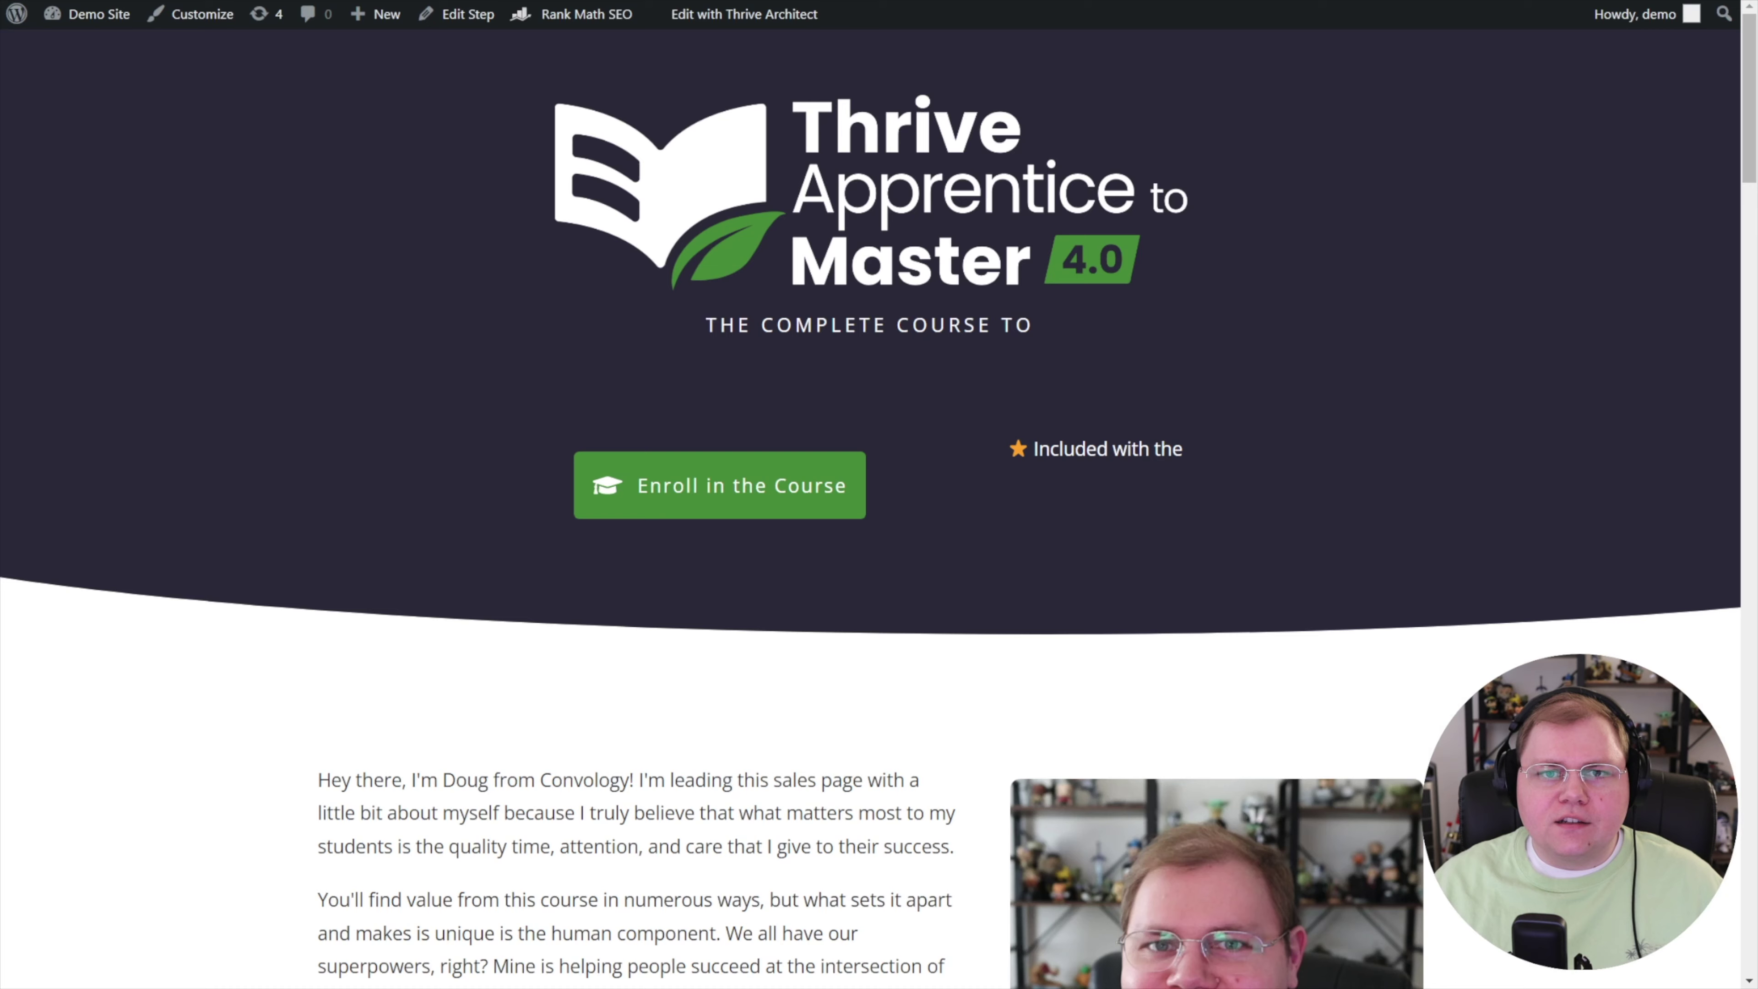
pyautogui.scroll(-3, 717, 399)
pyautogui.scroll(3, 716, 400)
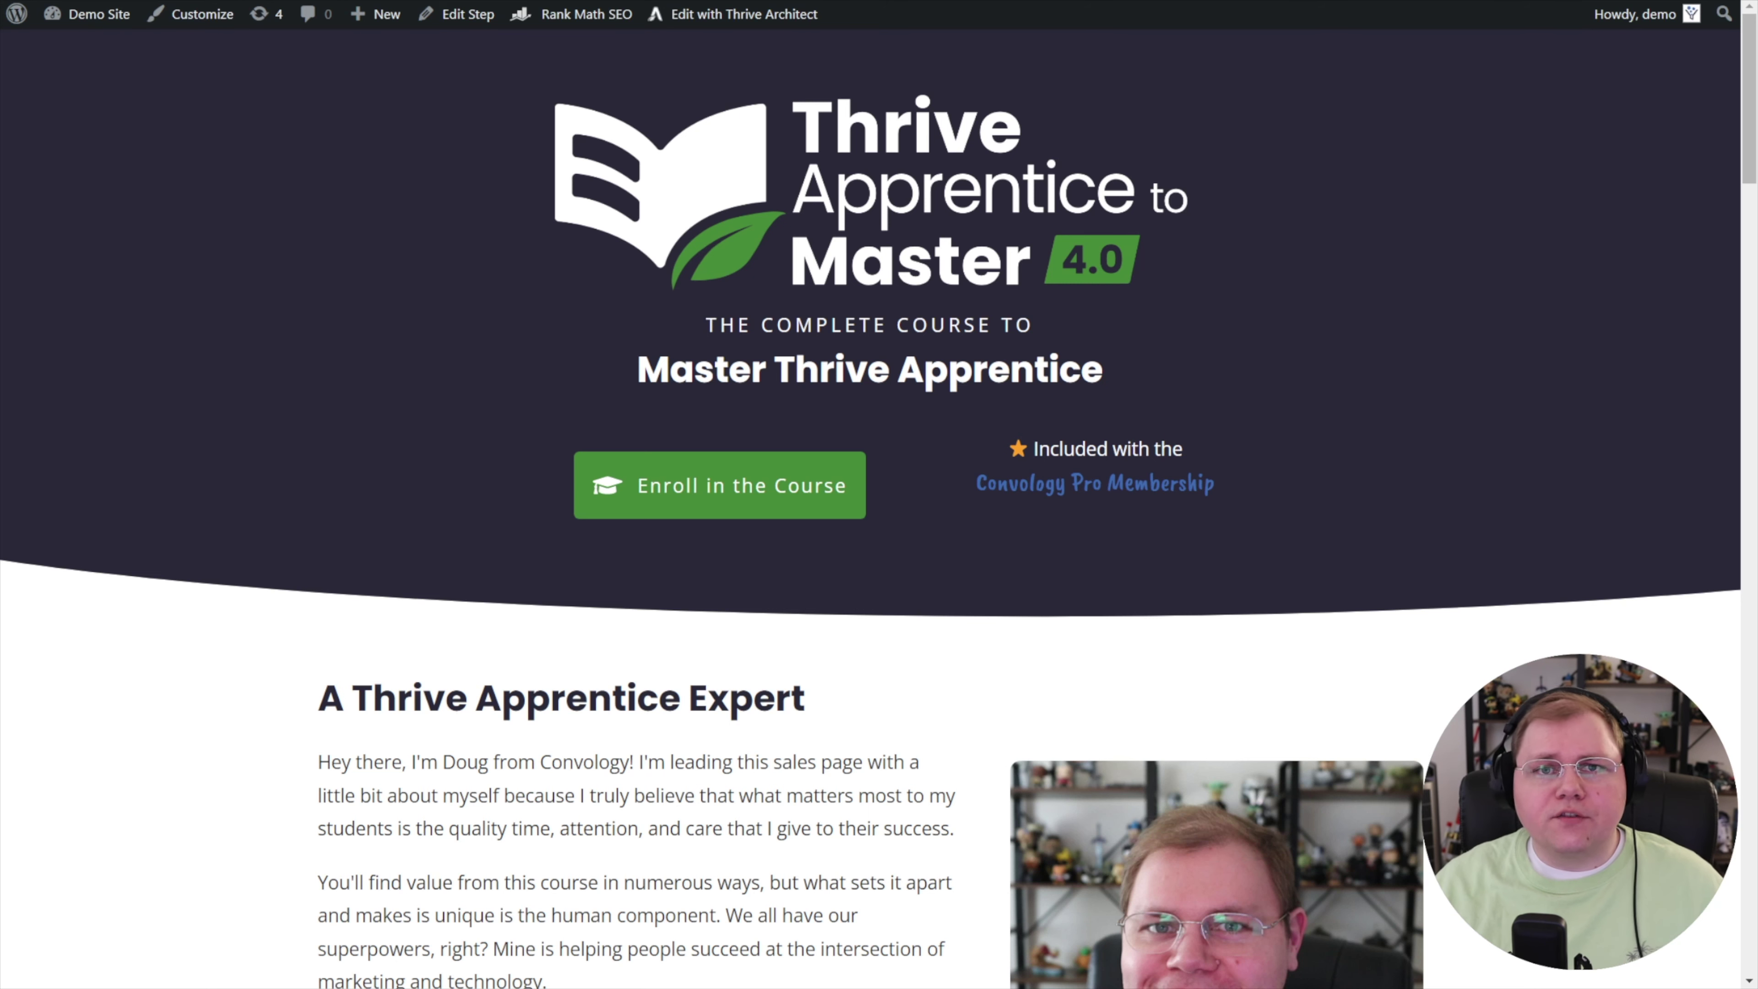
pyautogui.scroll(-4, 937, 471)
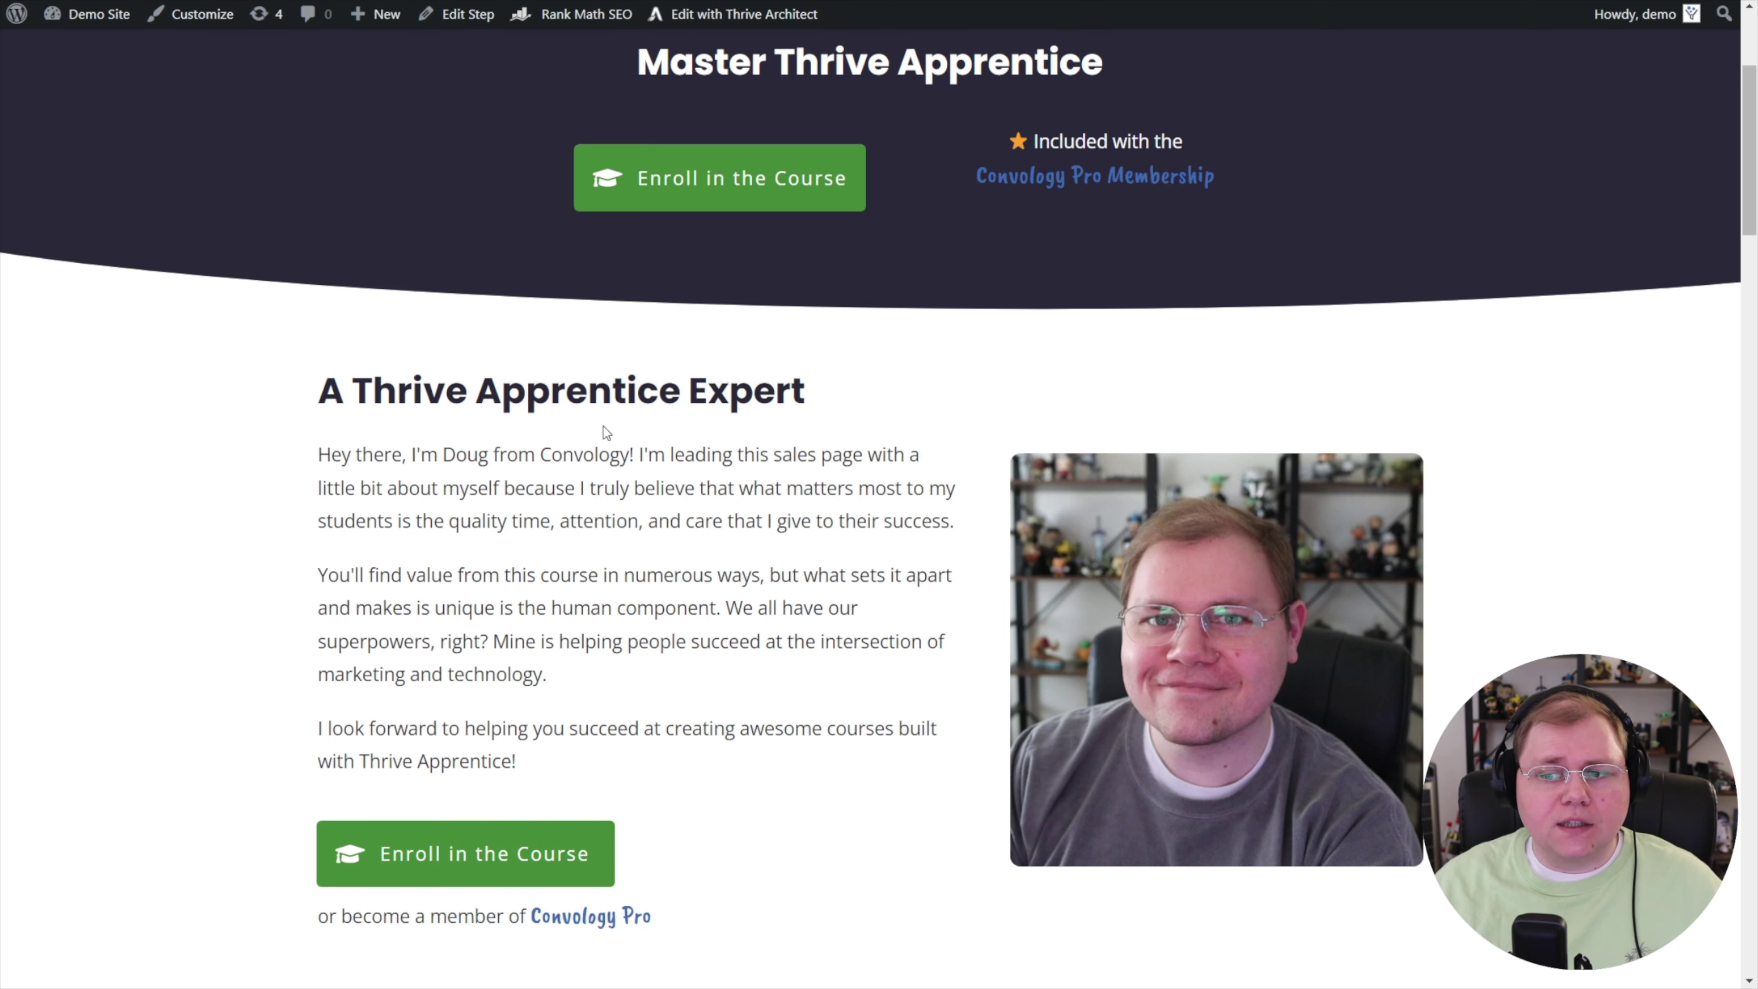
pyautogui.scroll(3, 606, 432)
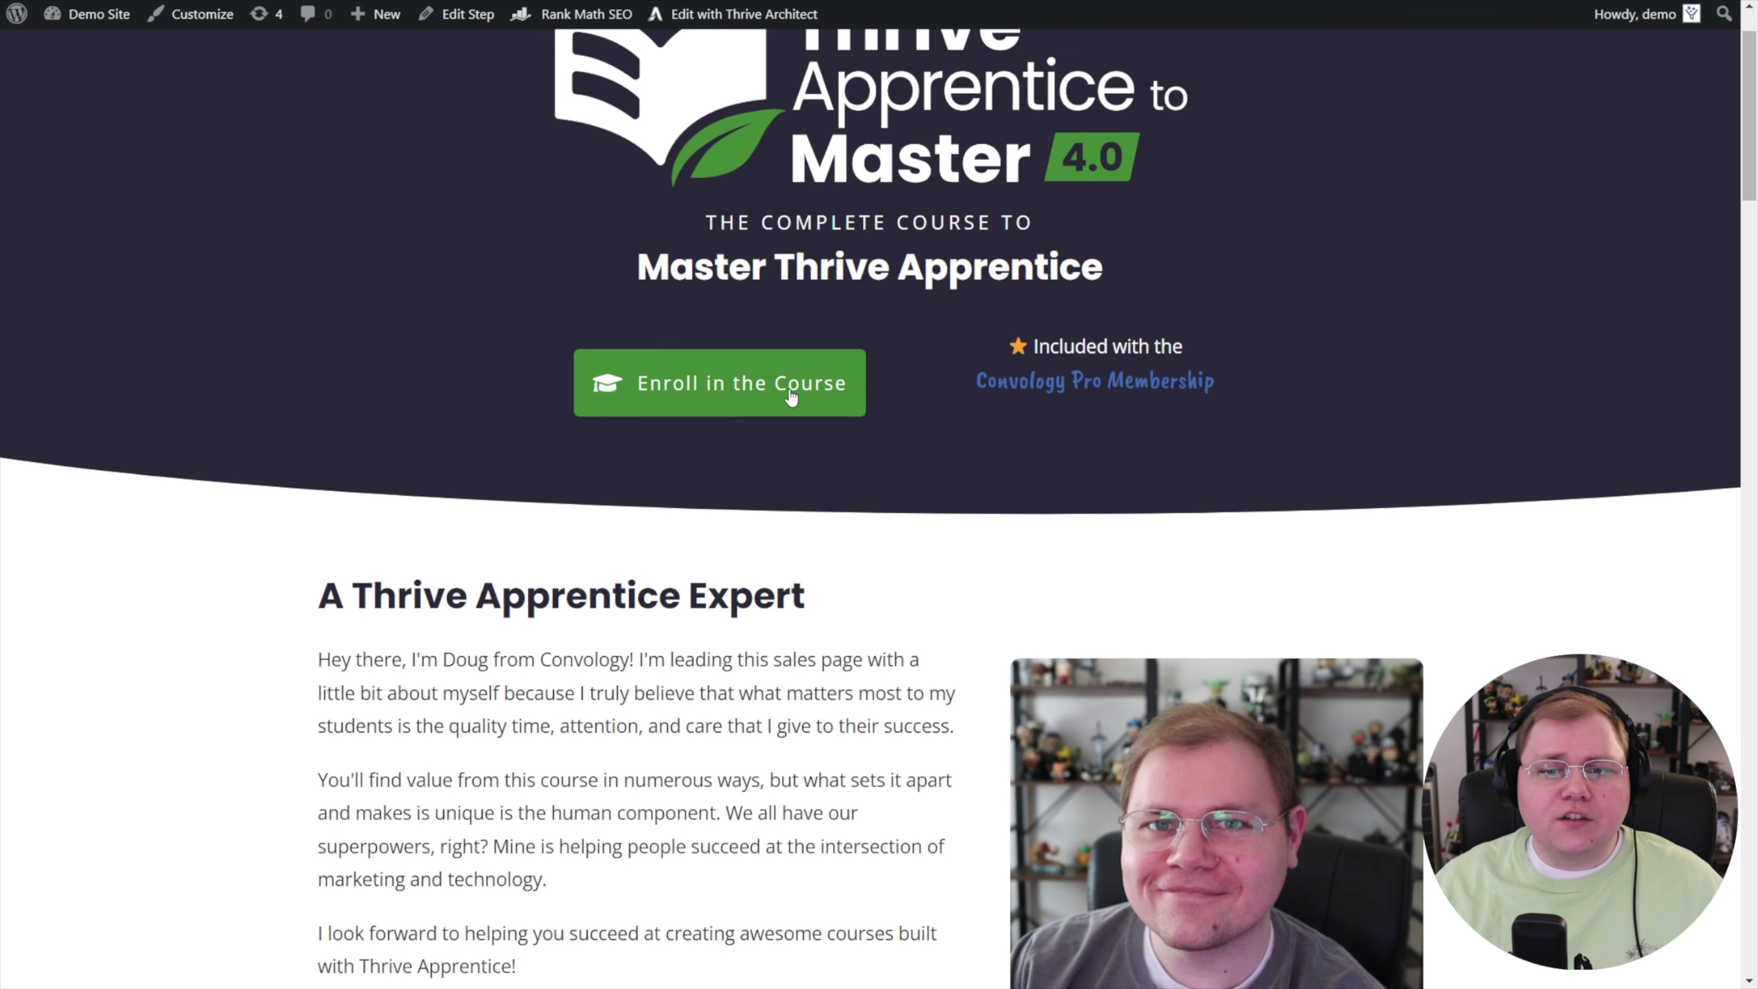
pyautogui.click(773, 390)
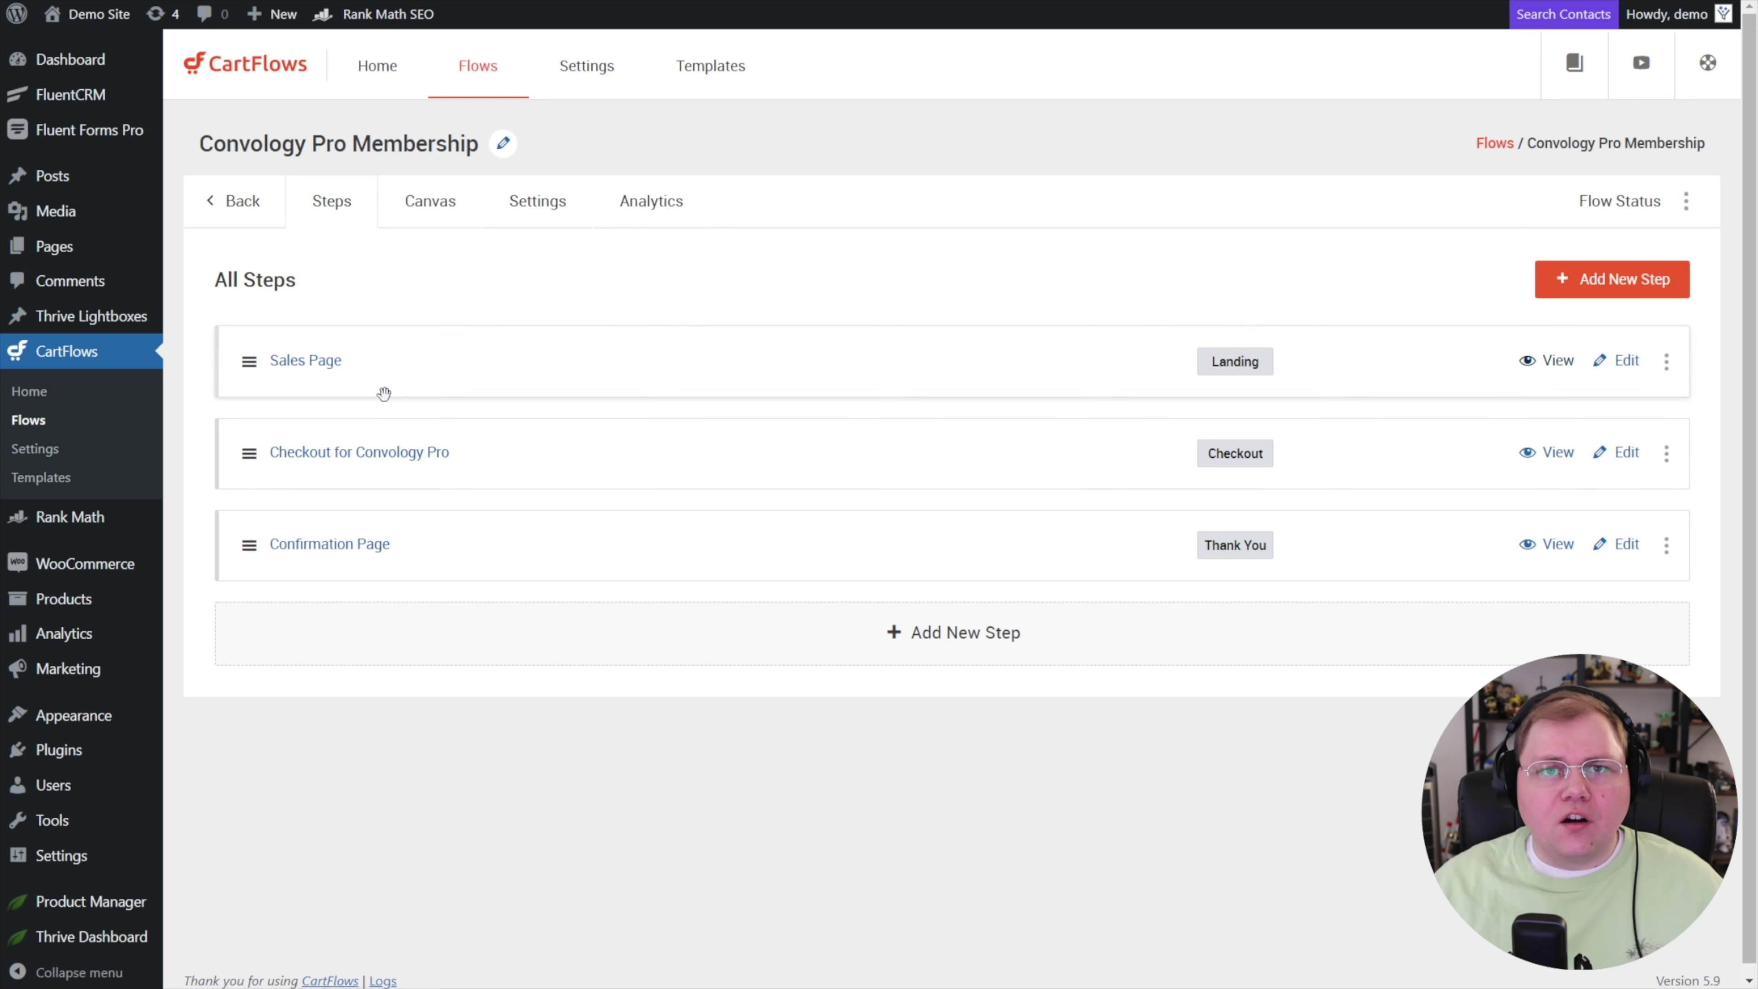
# Open the Checkout for Convology Pro page in Thrive Architect via Edit with Thrive
pyautogui.click(1667, 362)
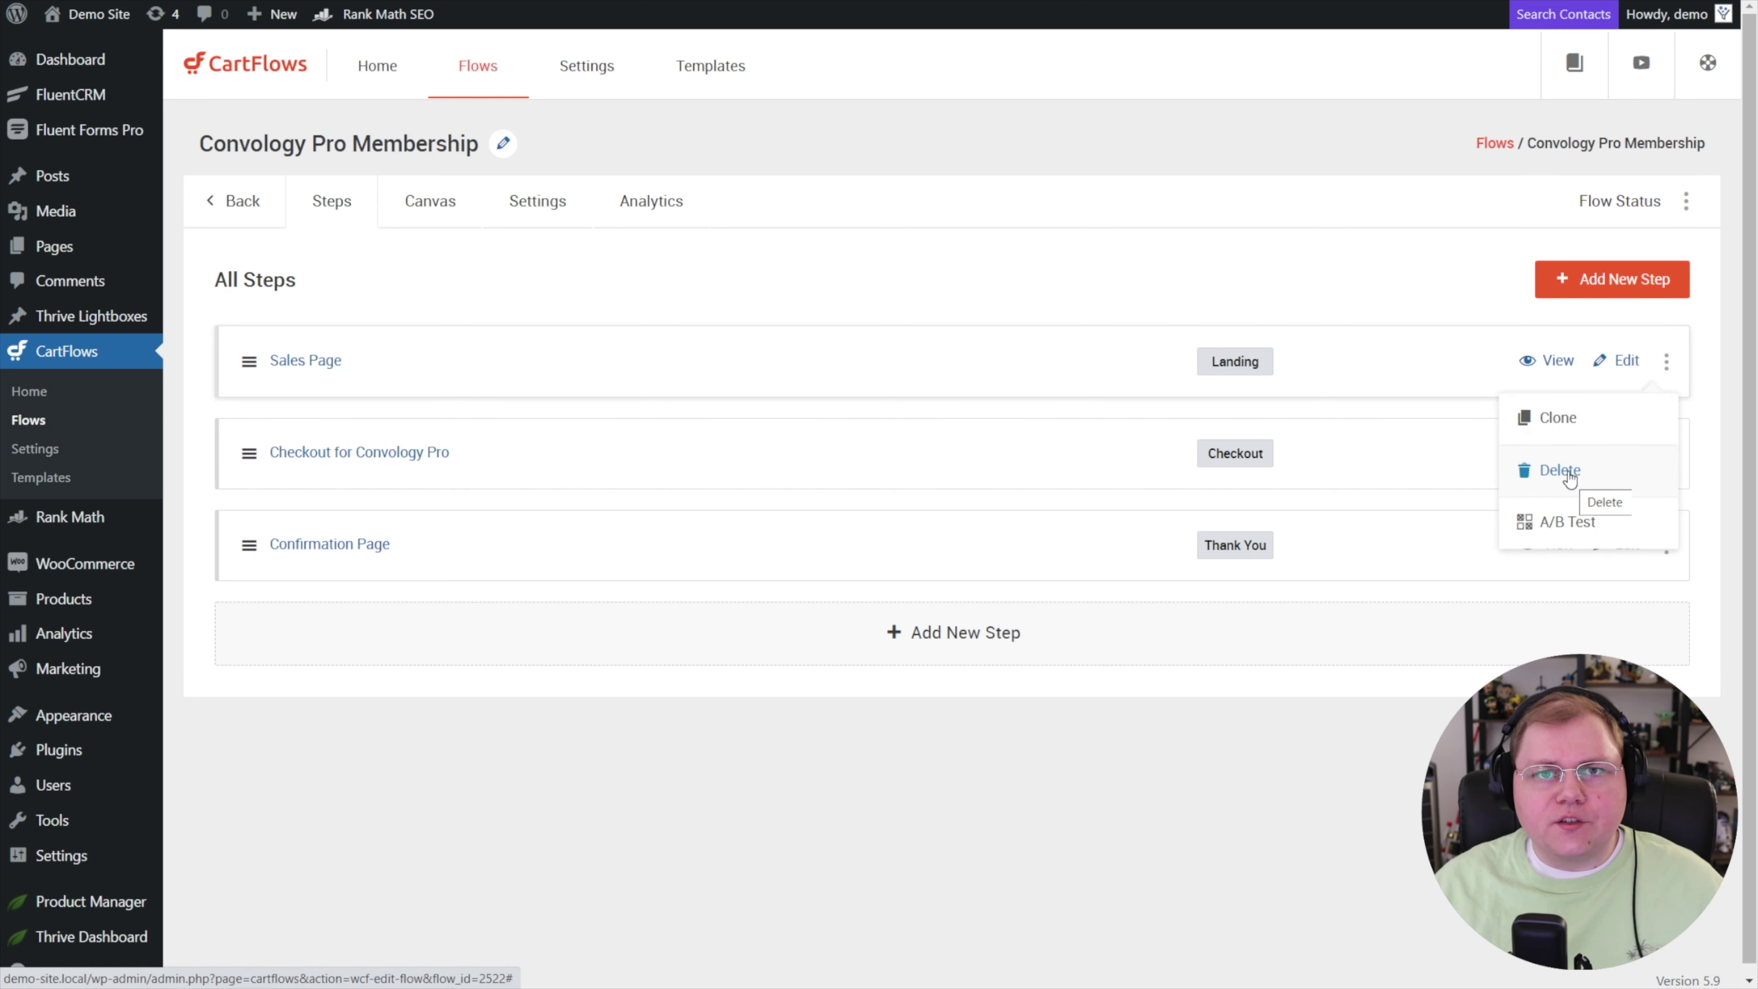
pyautogui.click(769, 803)
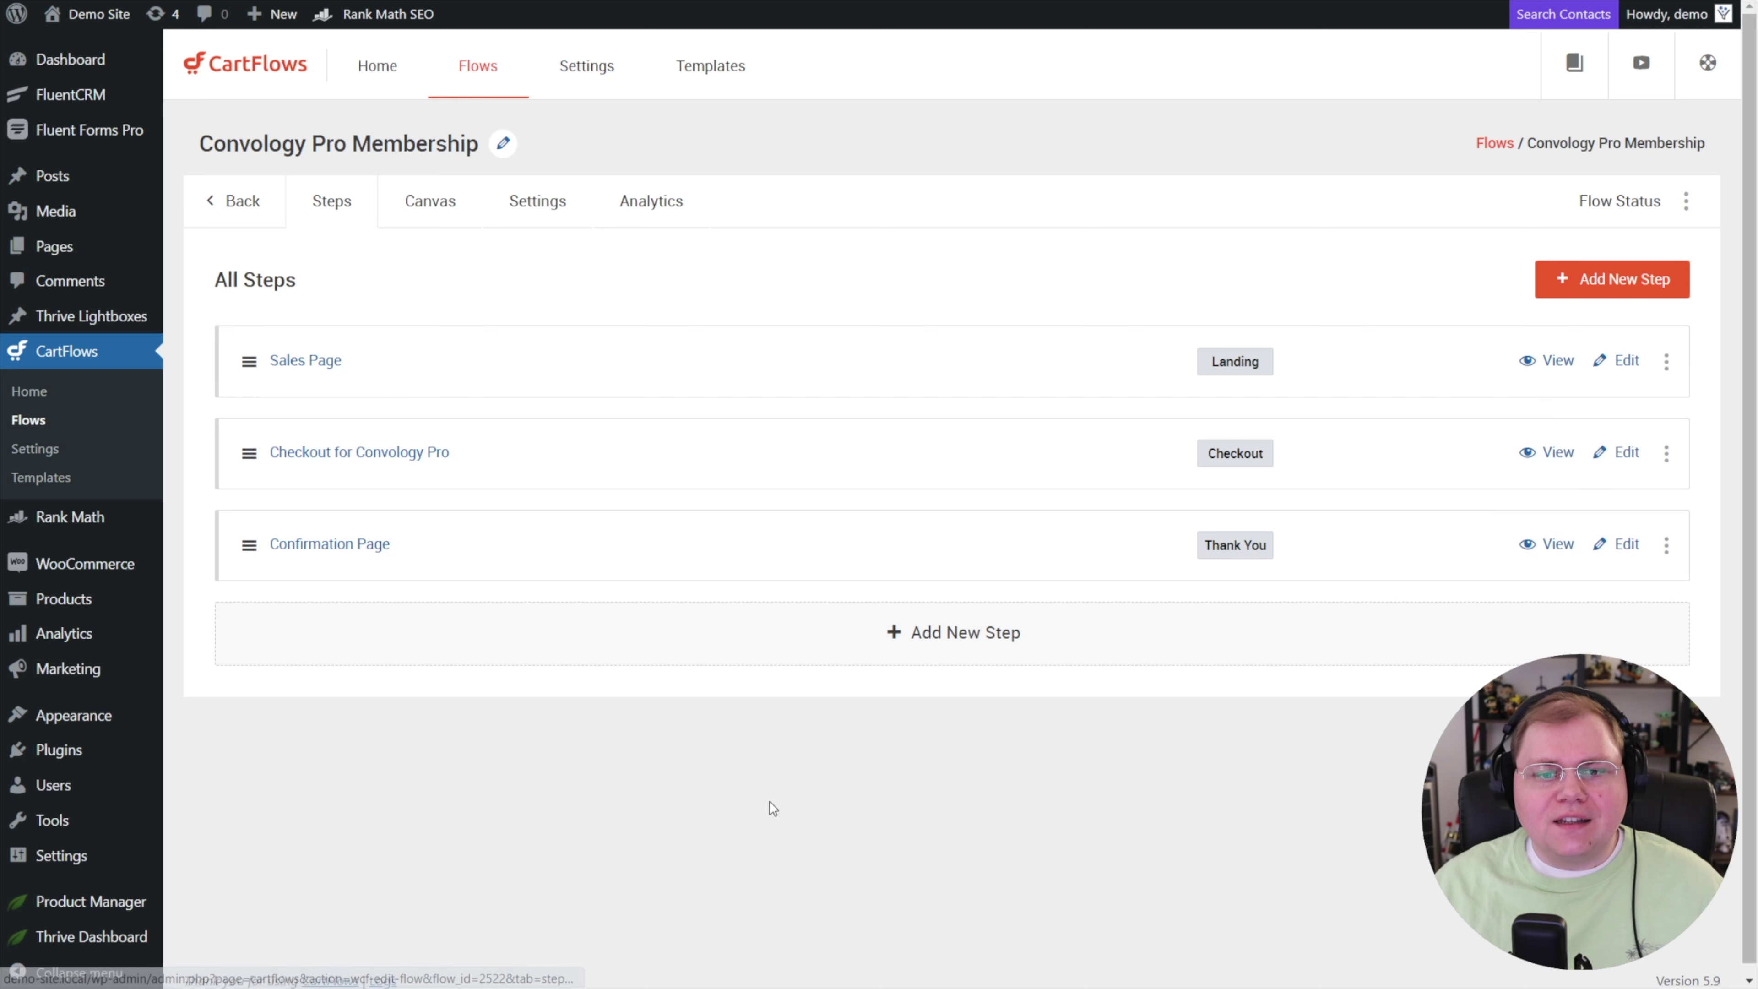
pyautogui.click(391, 456)
pyautogui.moveTo(748, 59)
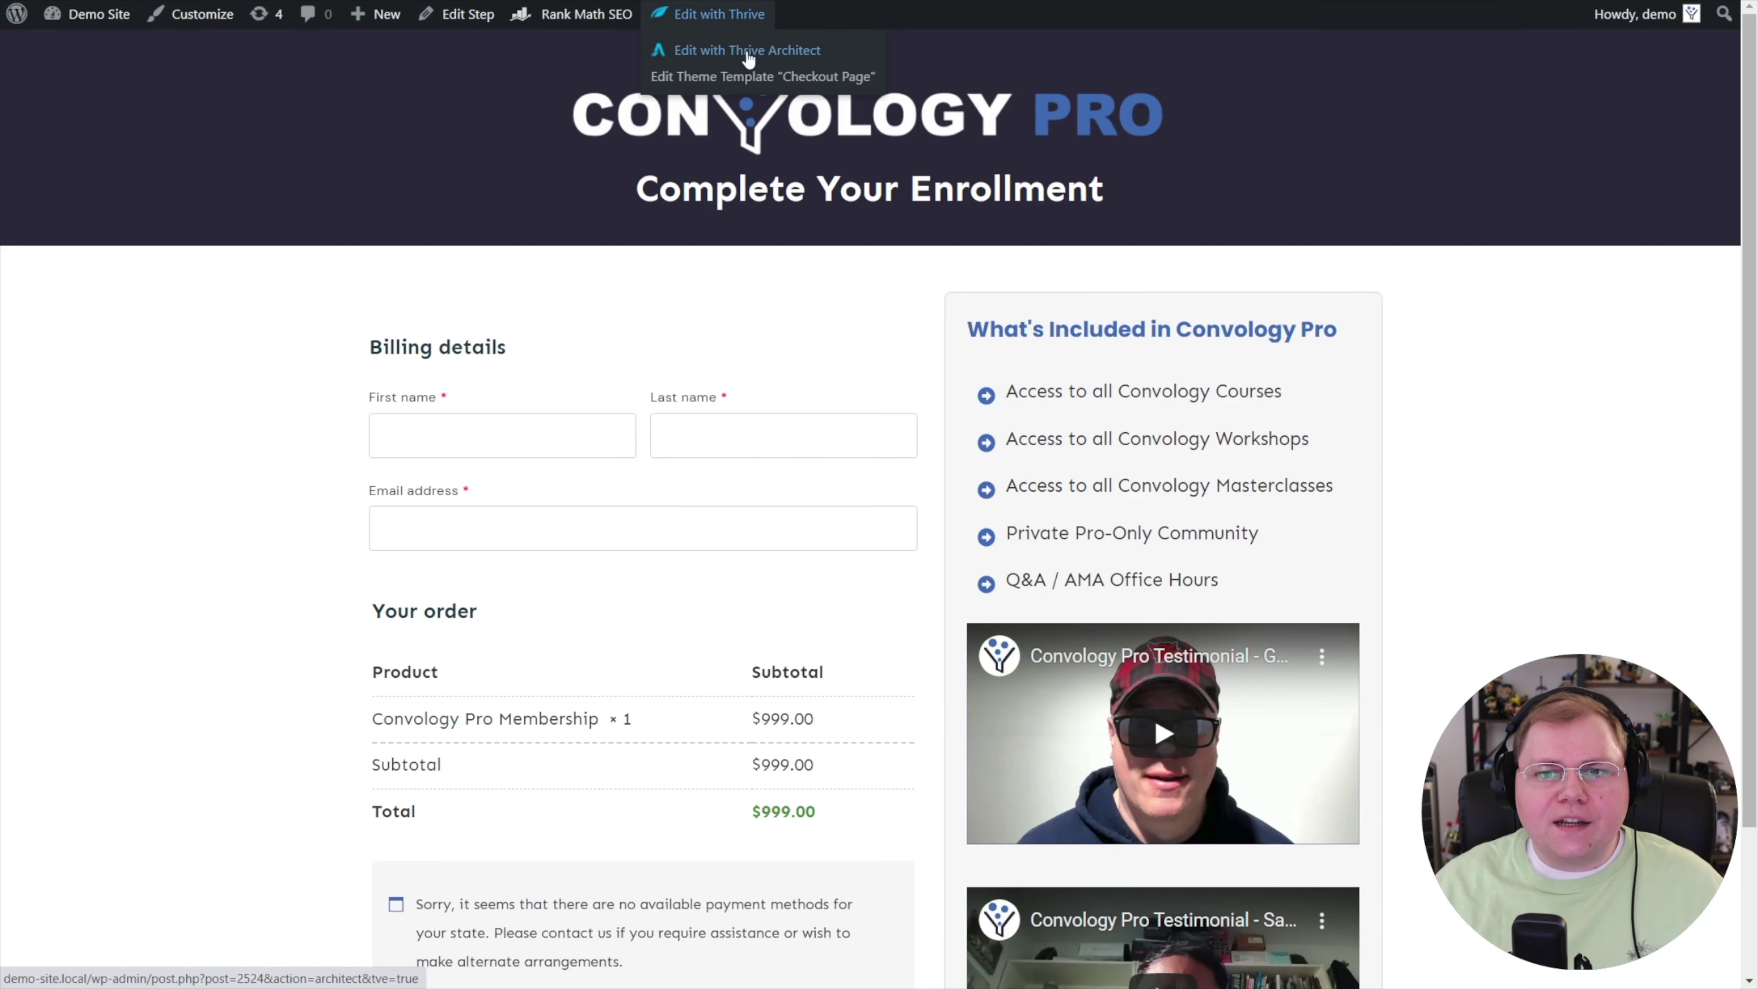
pyautogui.click(695, 81)
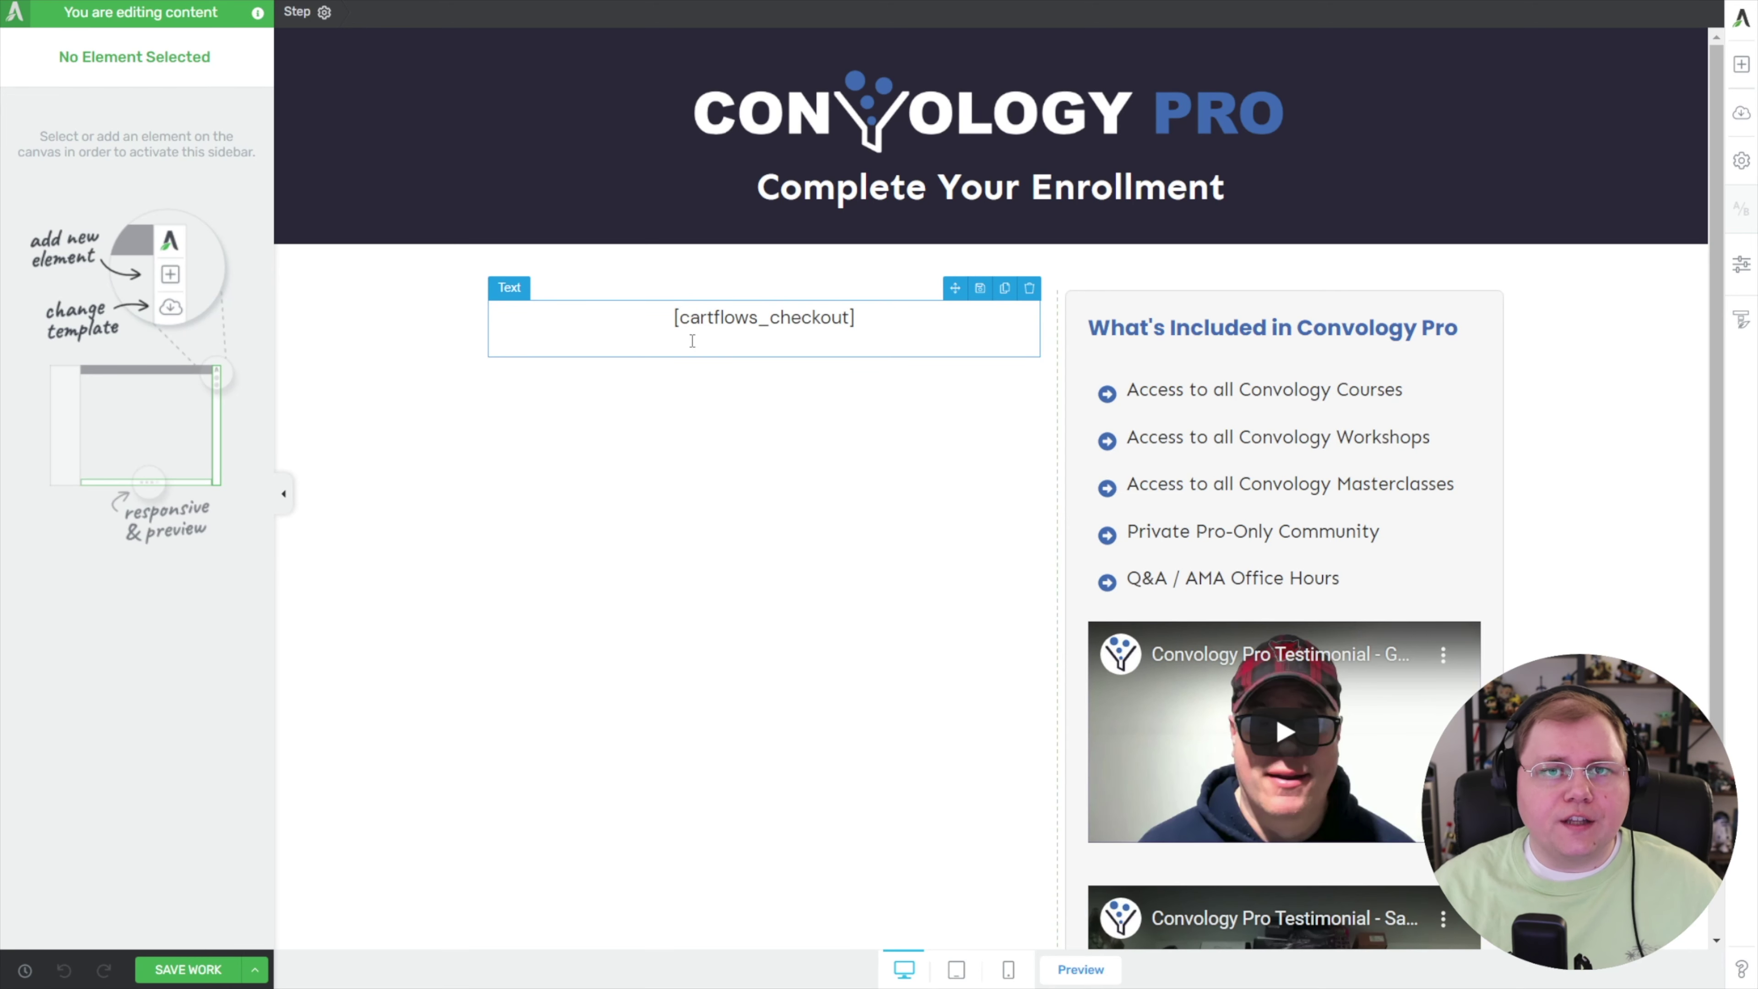
# Load the sales page template into the checkout page with Change Template
pyautogui.click(751, 392)
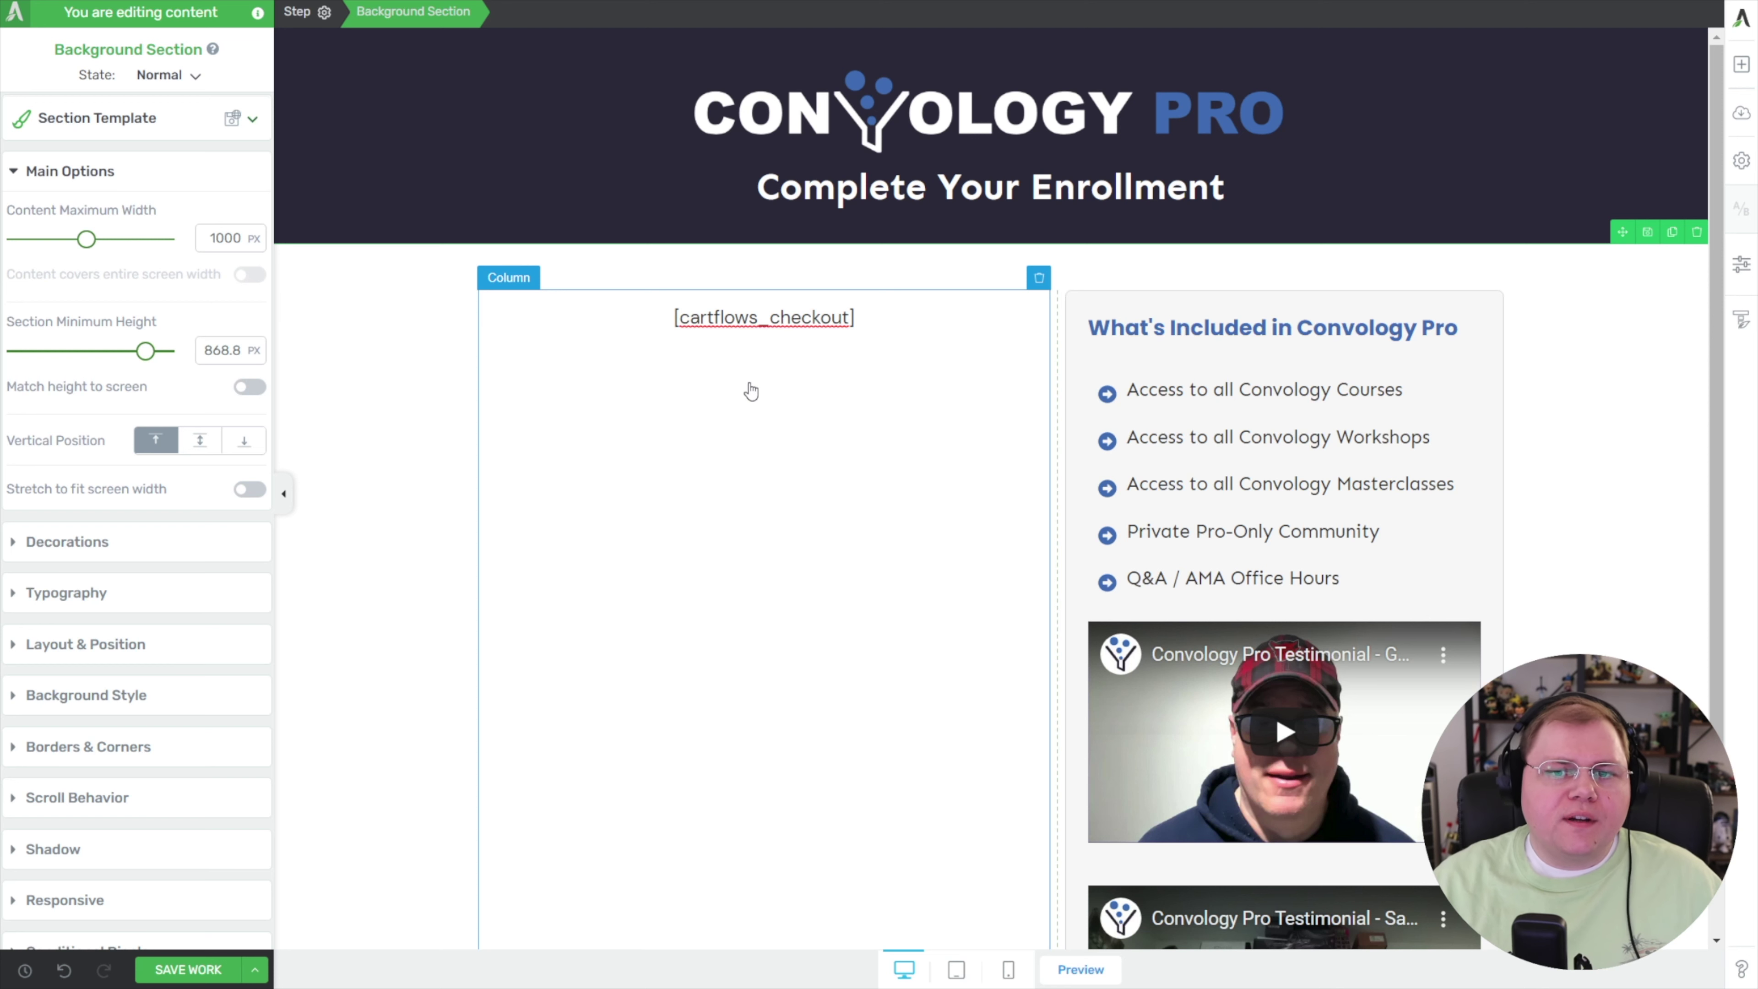
pyautogui.moveTo(884, 318); pyautogui.dragTo(601, 313)
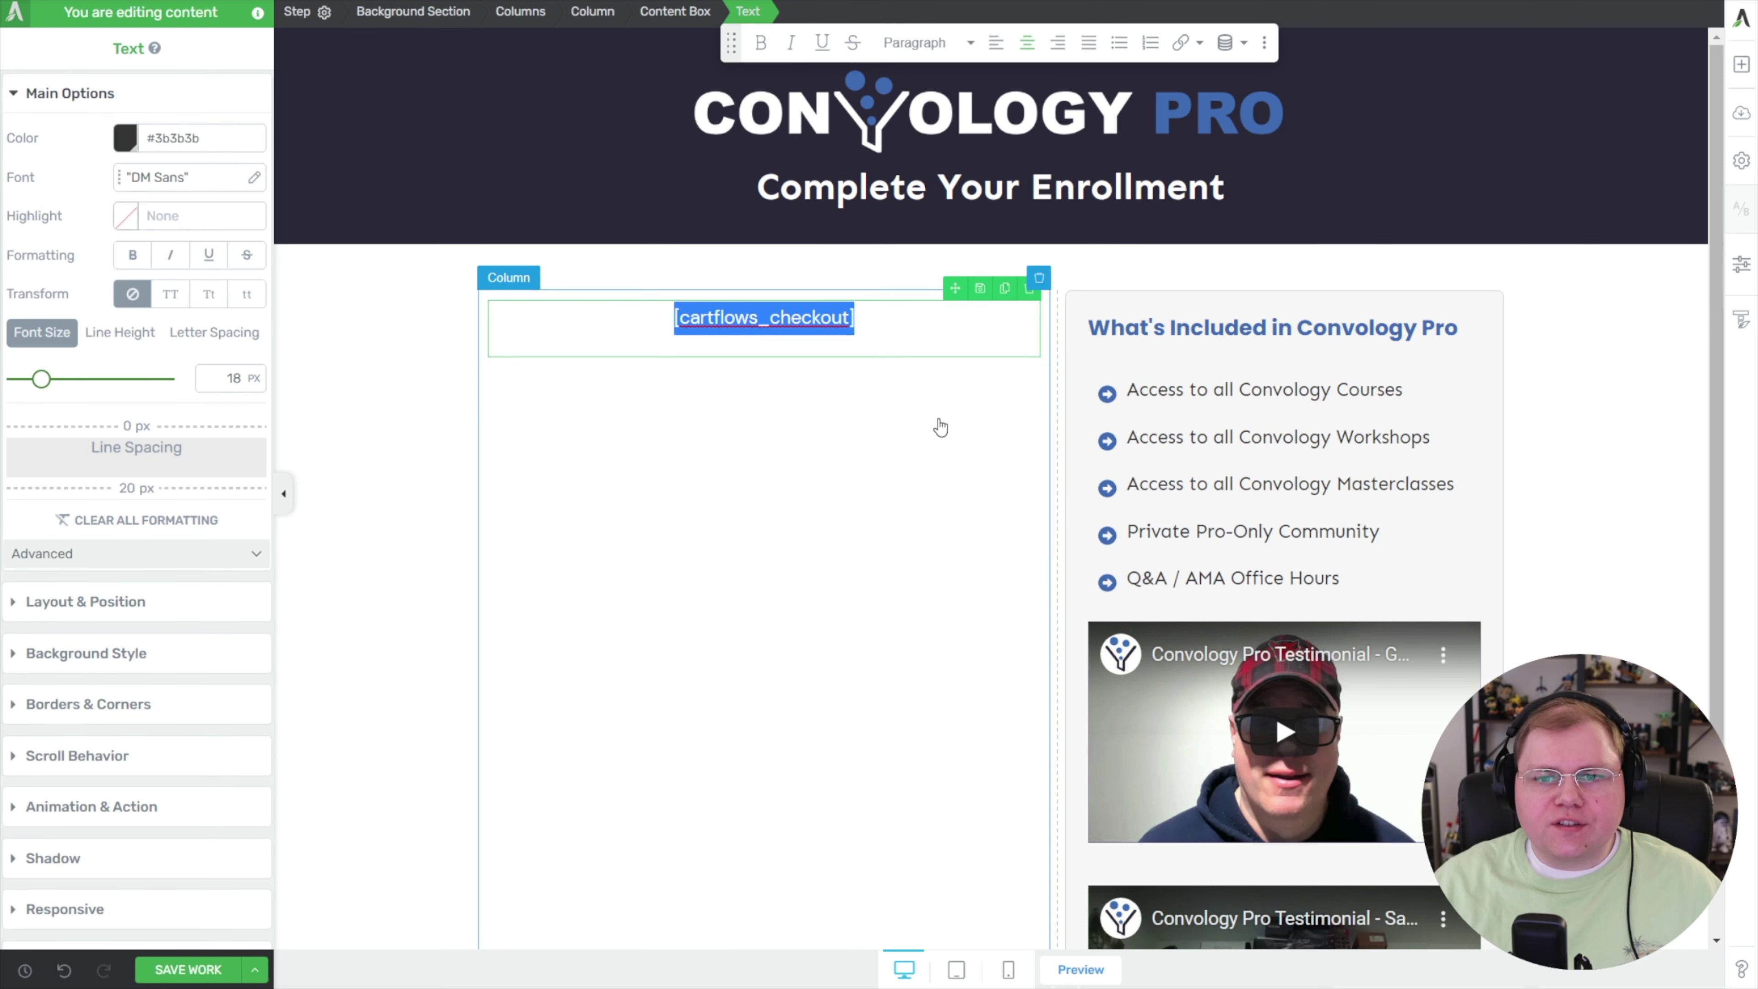
pyautogui.click(881, 254)
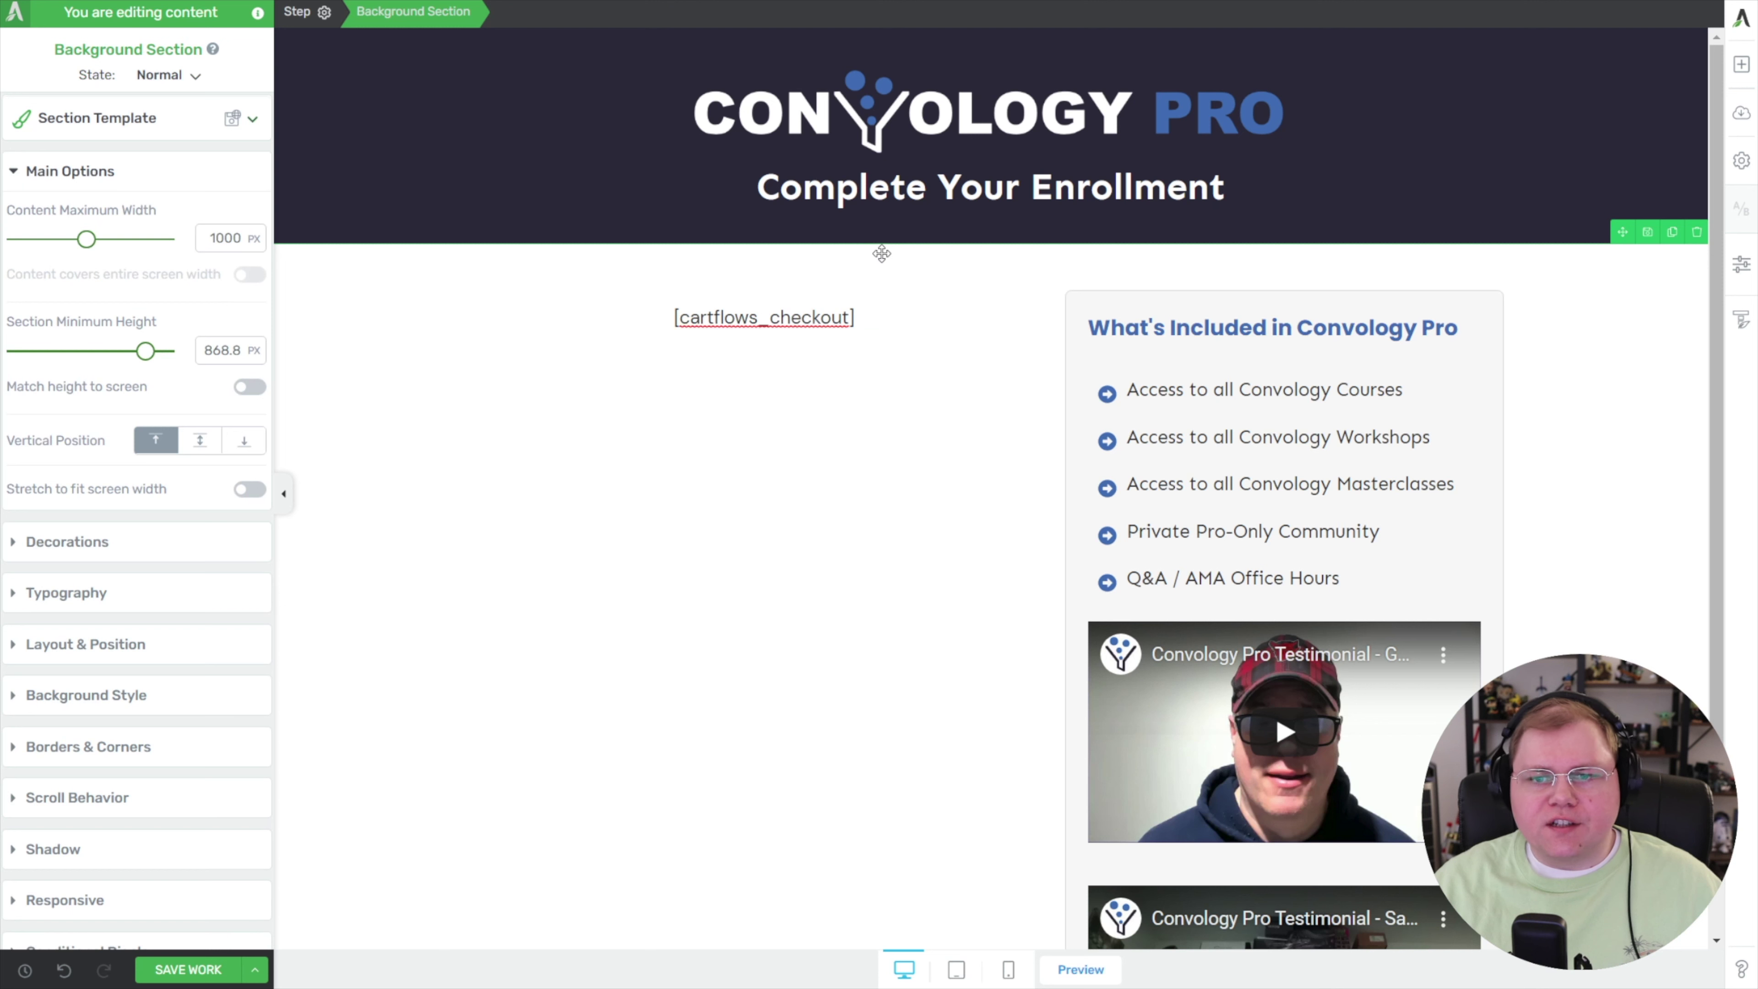
pyautogui.tripleClick(827, 320)
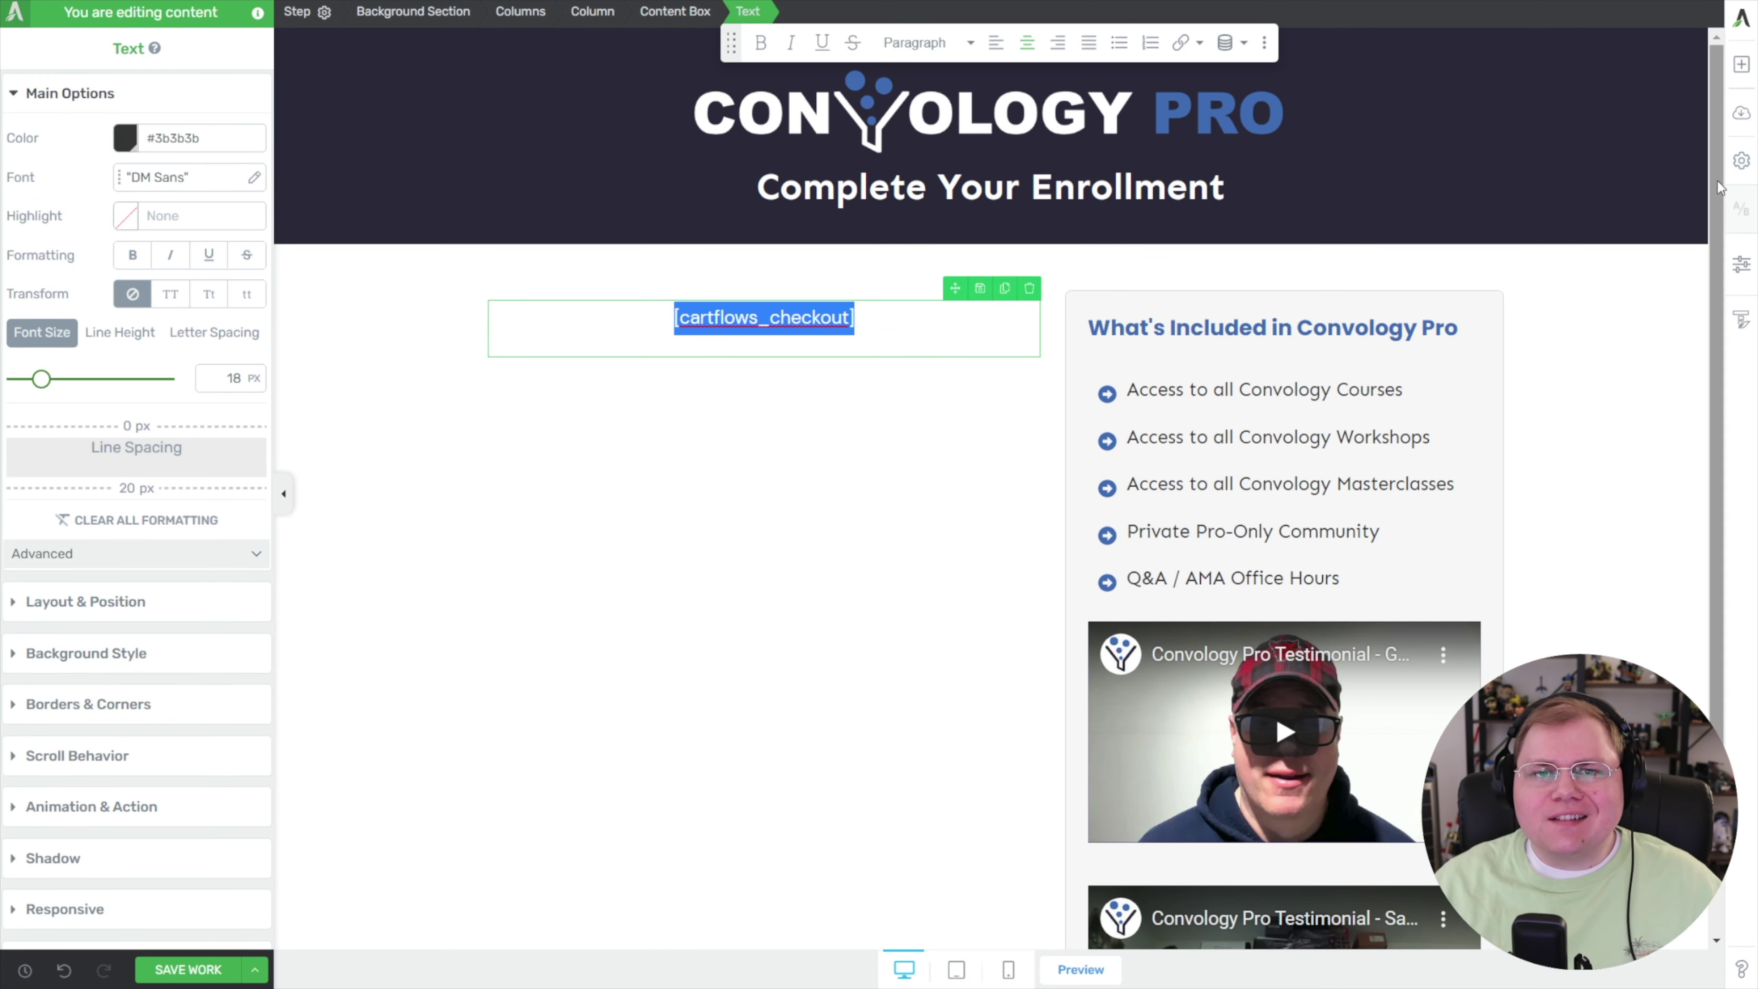
pyautogui.click(1741, 113)
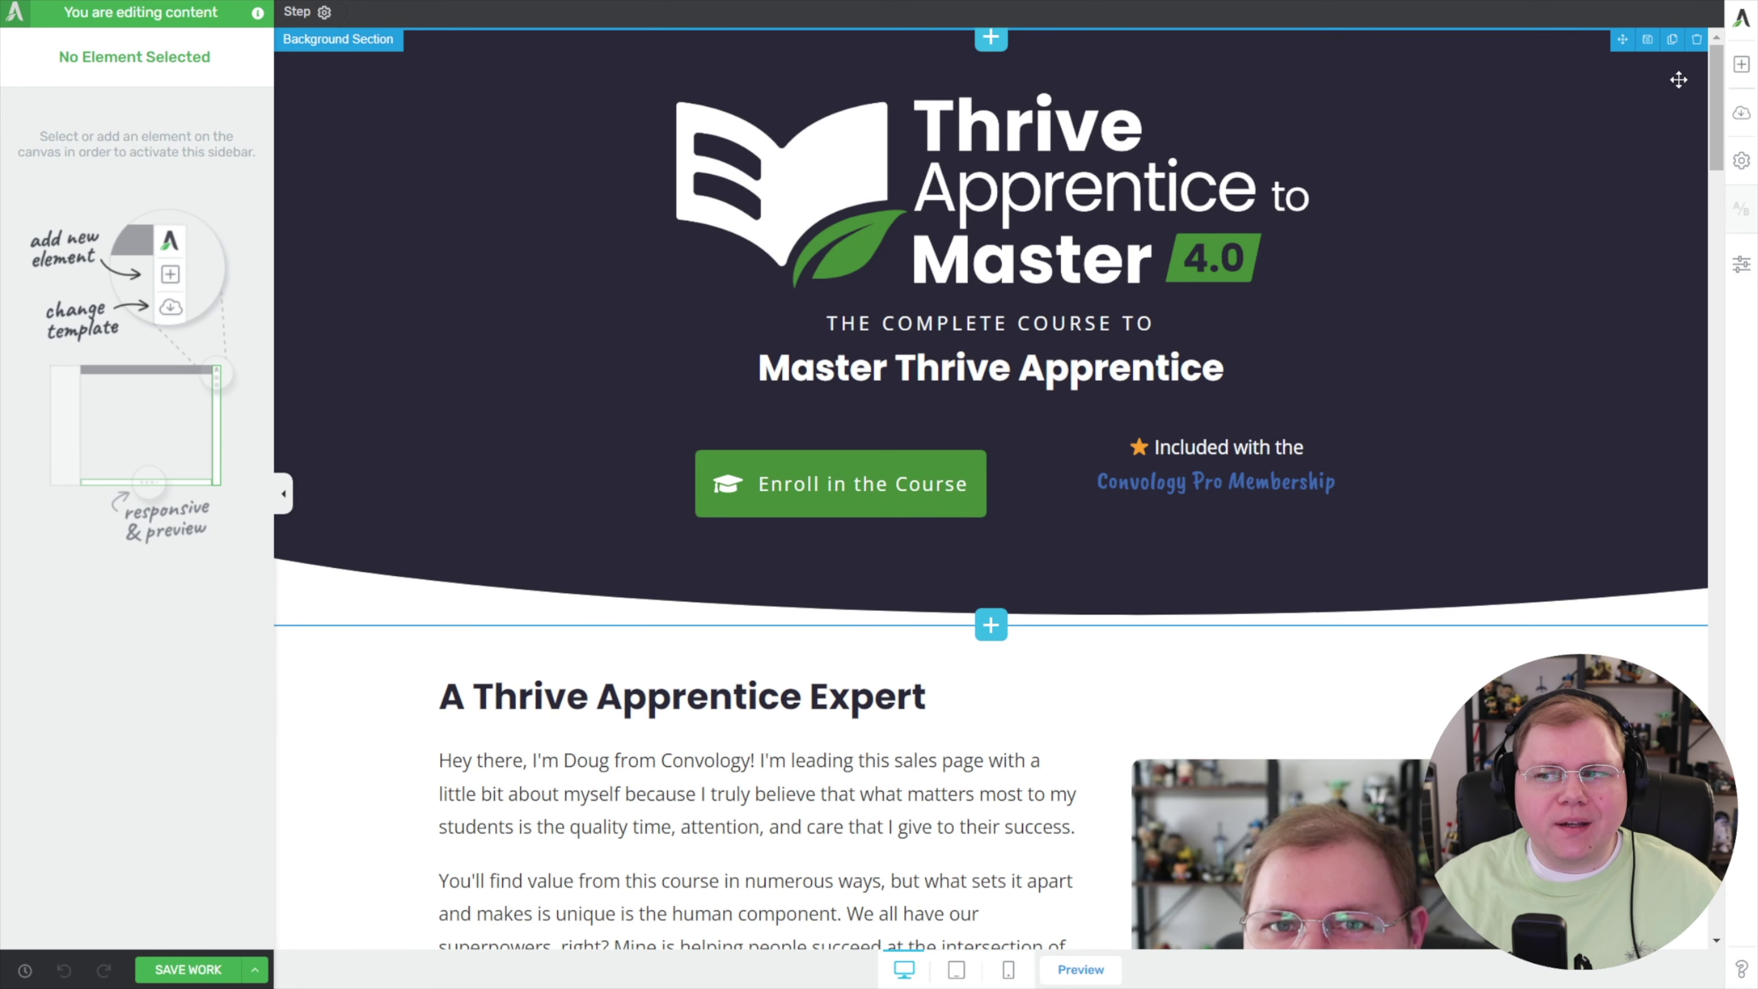
pyautogui.scroll(-20, 1678, 80)
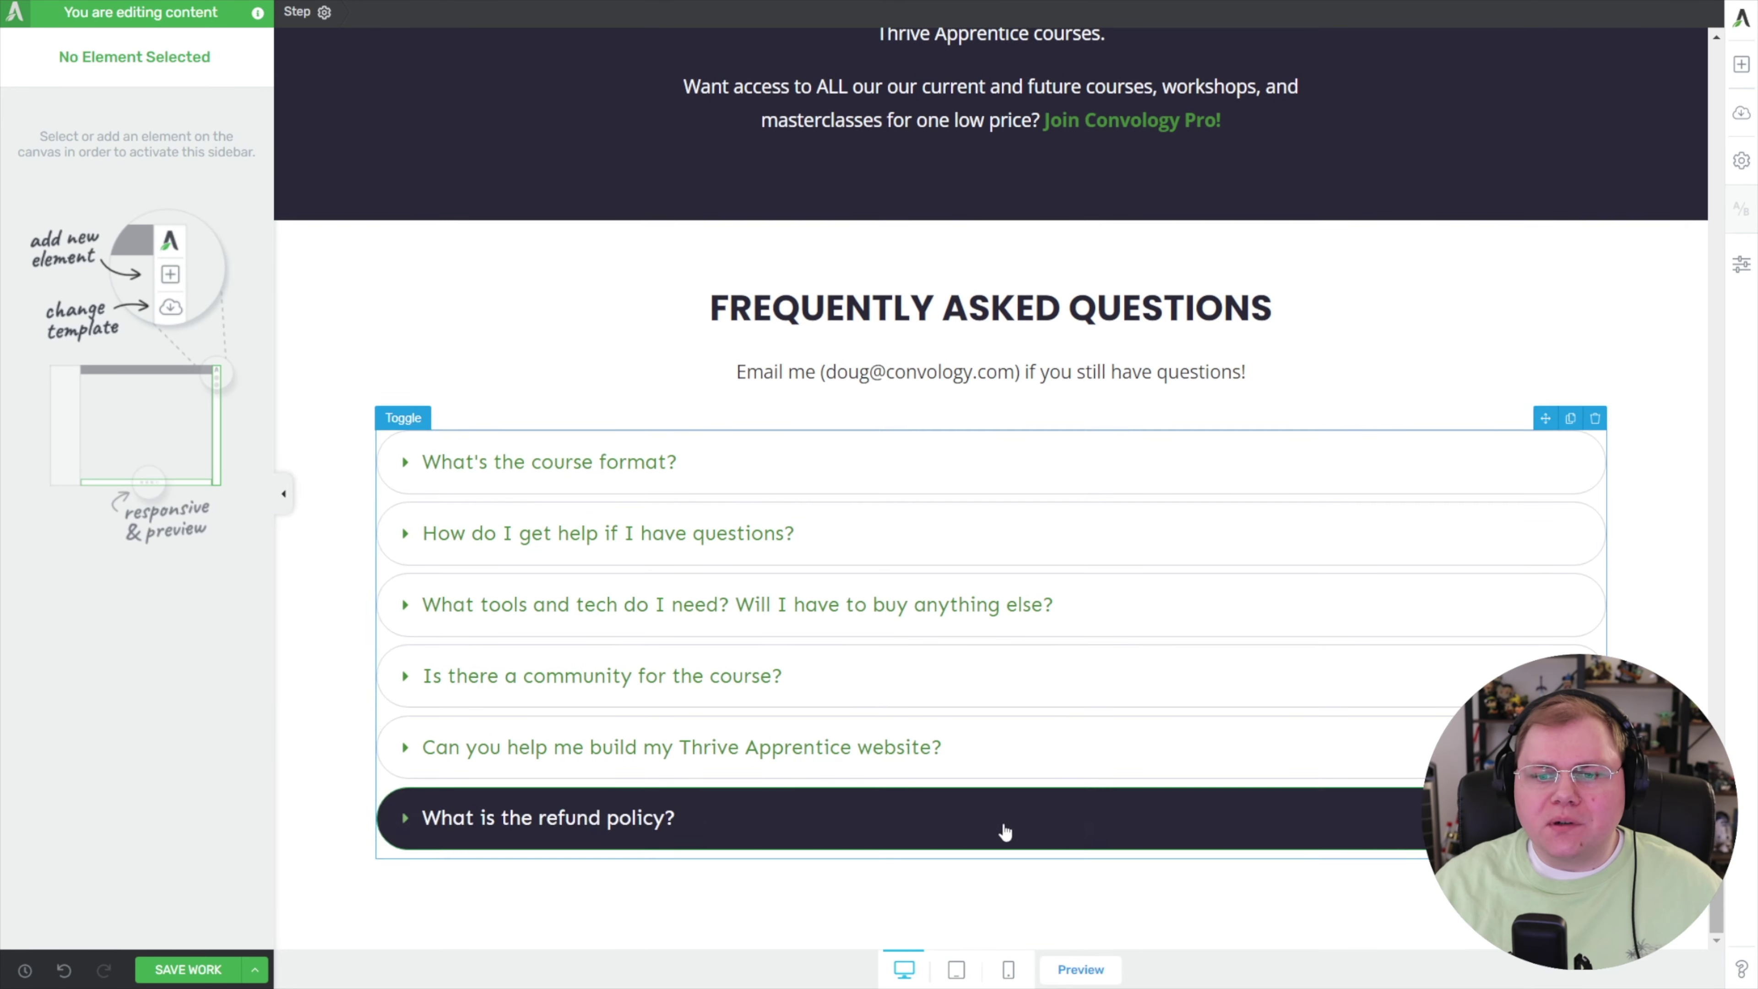
# Add the saved Checkout Template block below the FAQ section and save the page
pyautogui.click(1742, 66)
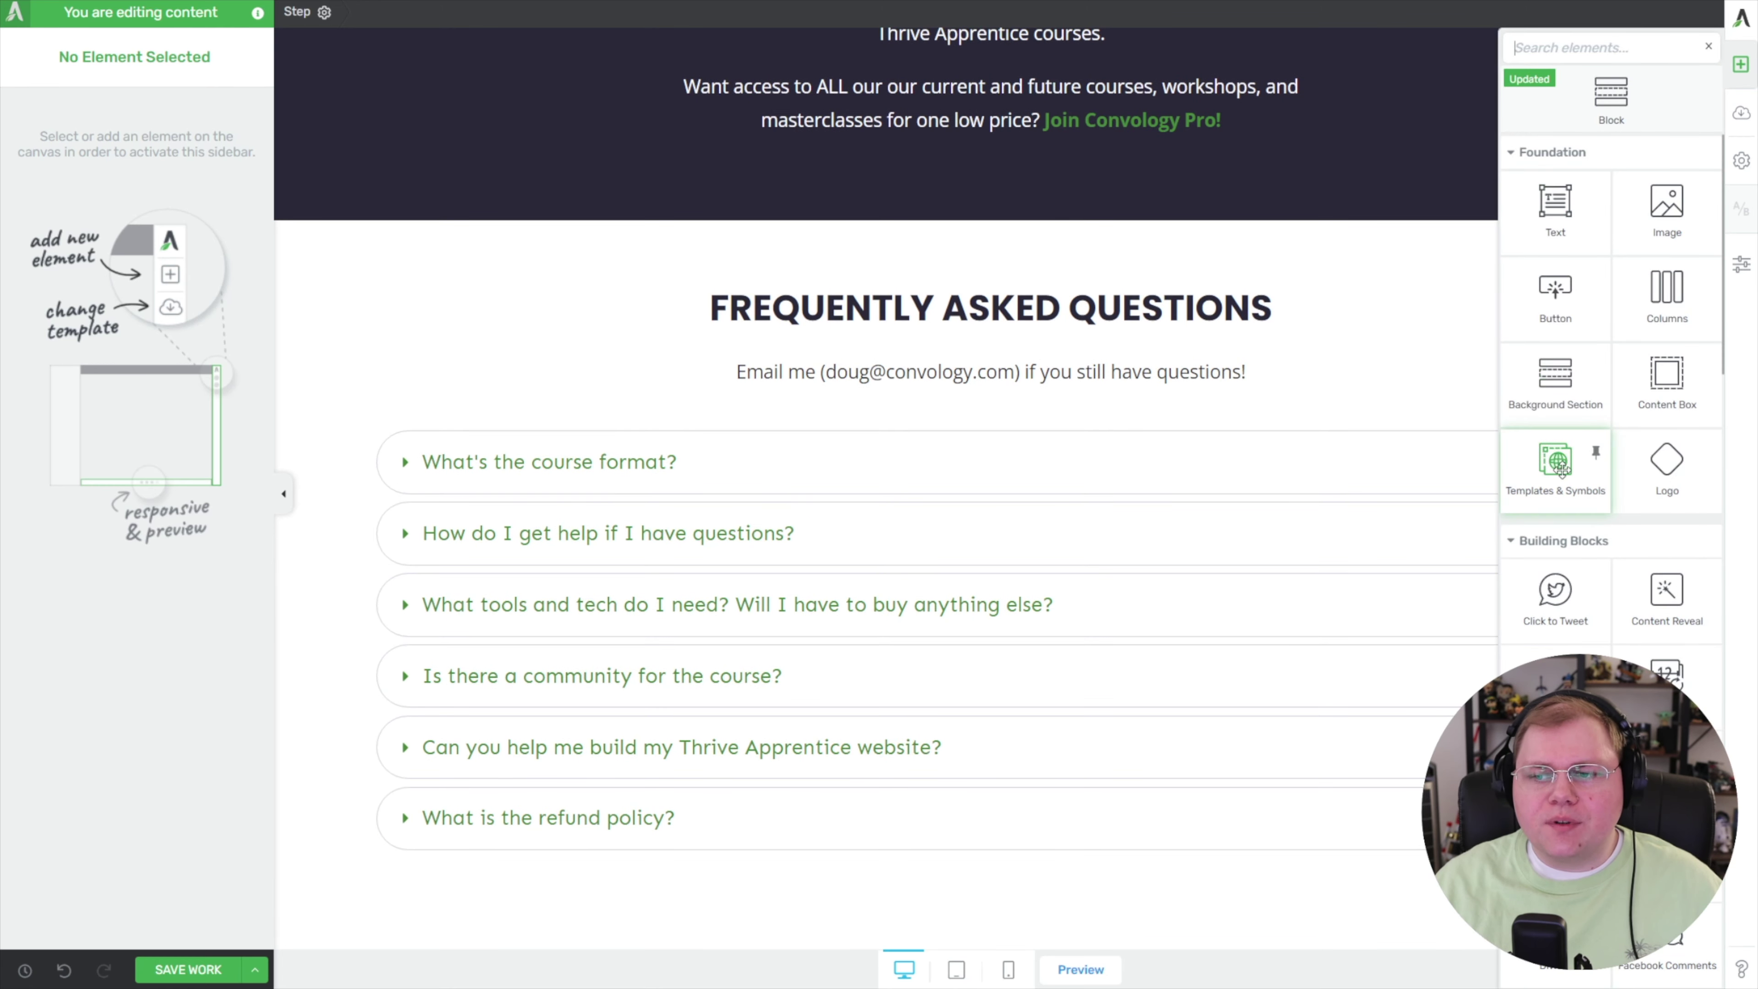
pyautogui.moveTo(1554, 463); pyautogui.dragTo(1090, 879)
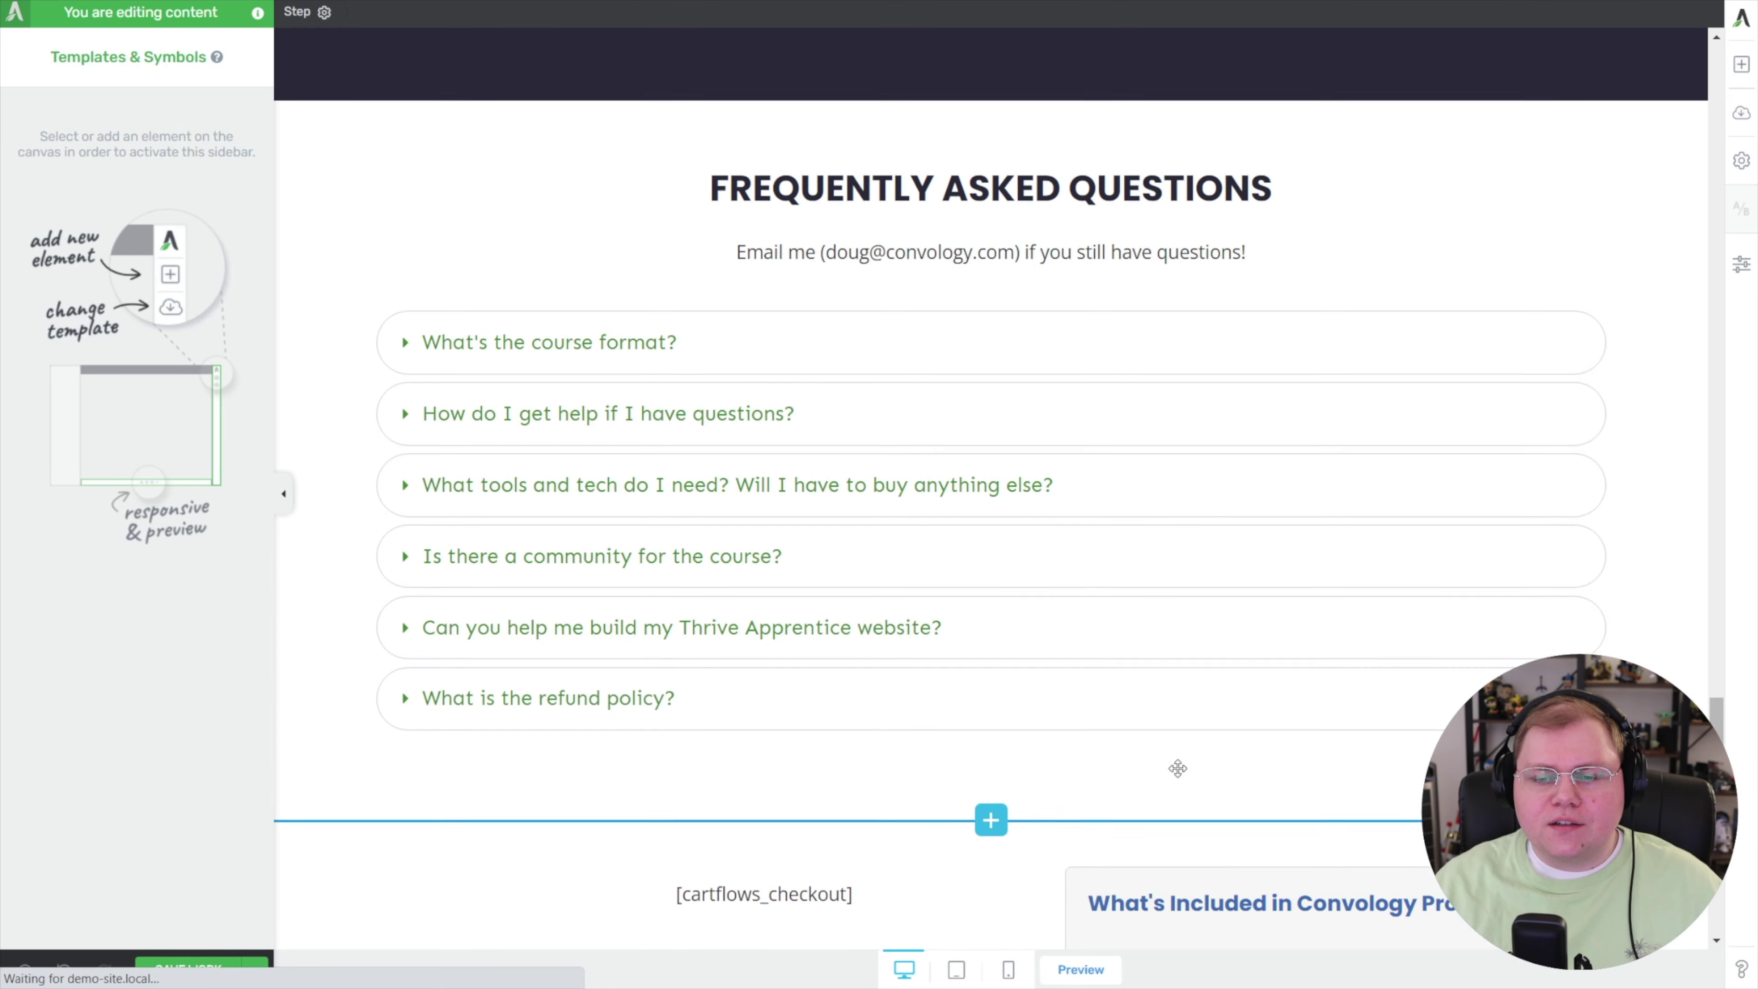
pyautogui.click(139, 975)
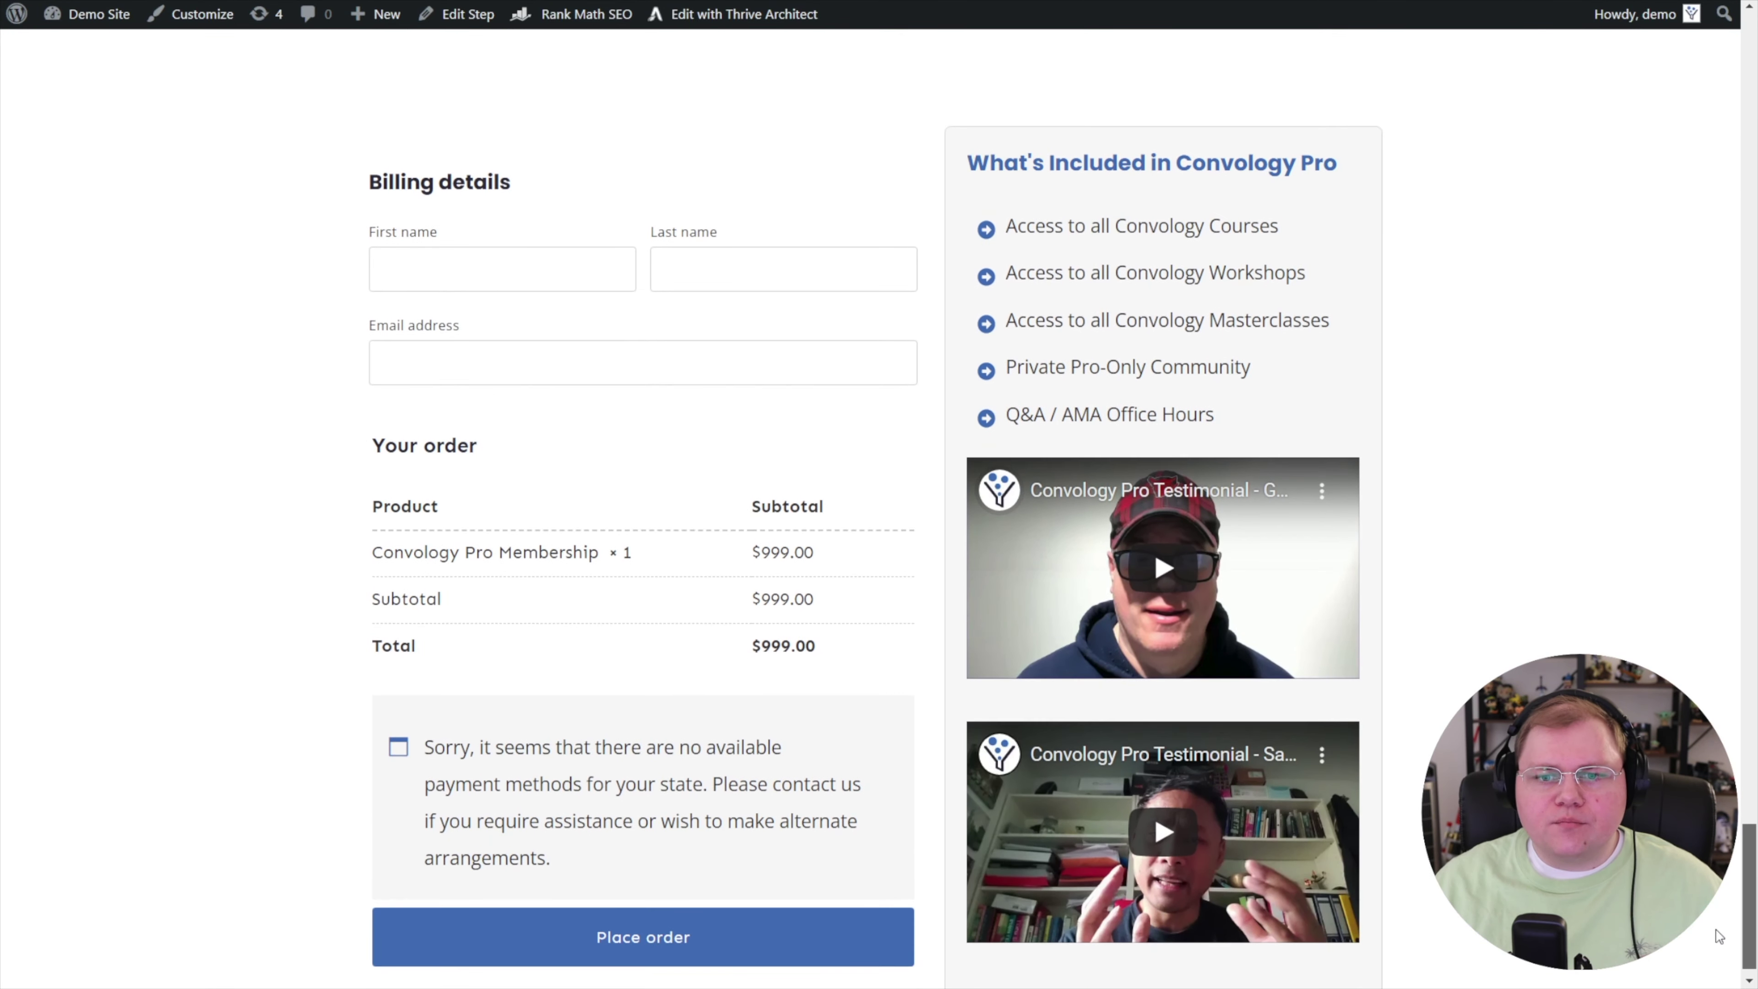
pyautogui.scroll(-1, 1718, 939)
# Scroll the previewed checkout page and check that Enroll in the Course jumps to Billing details
pyautogui.scroll(3, 1718, 943)
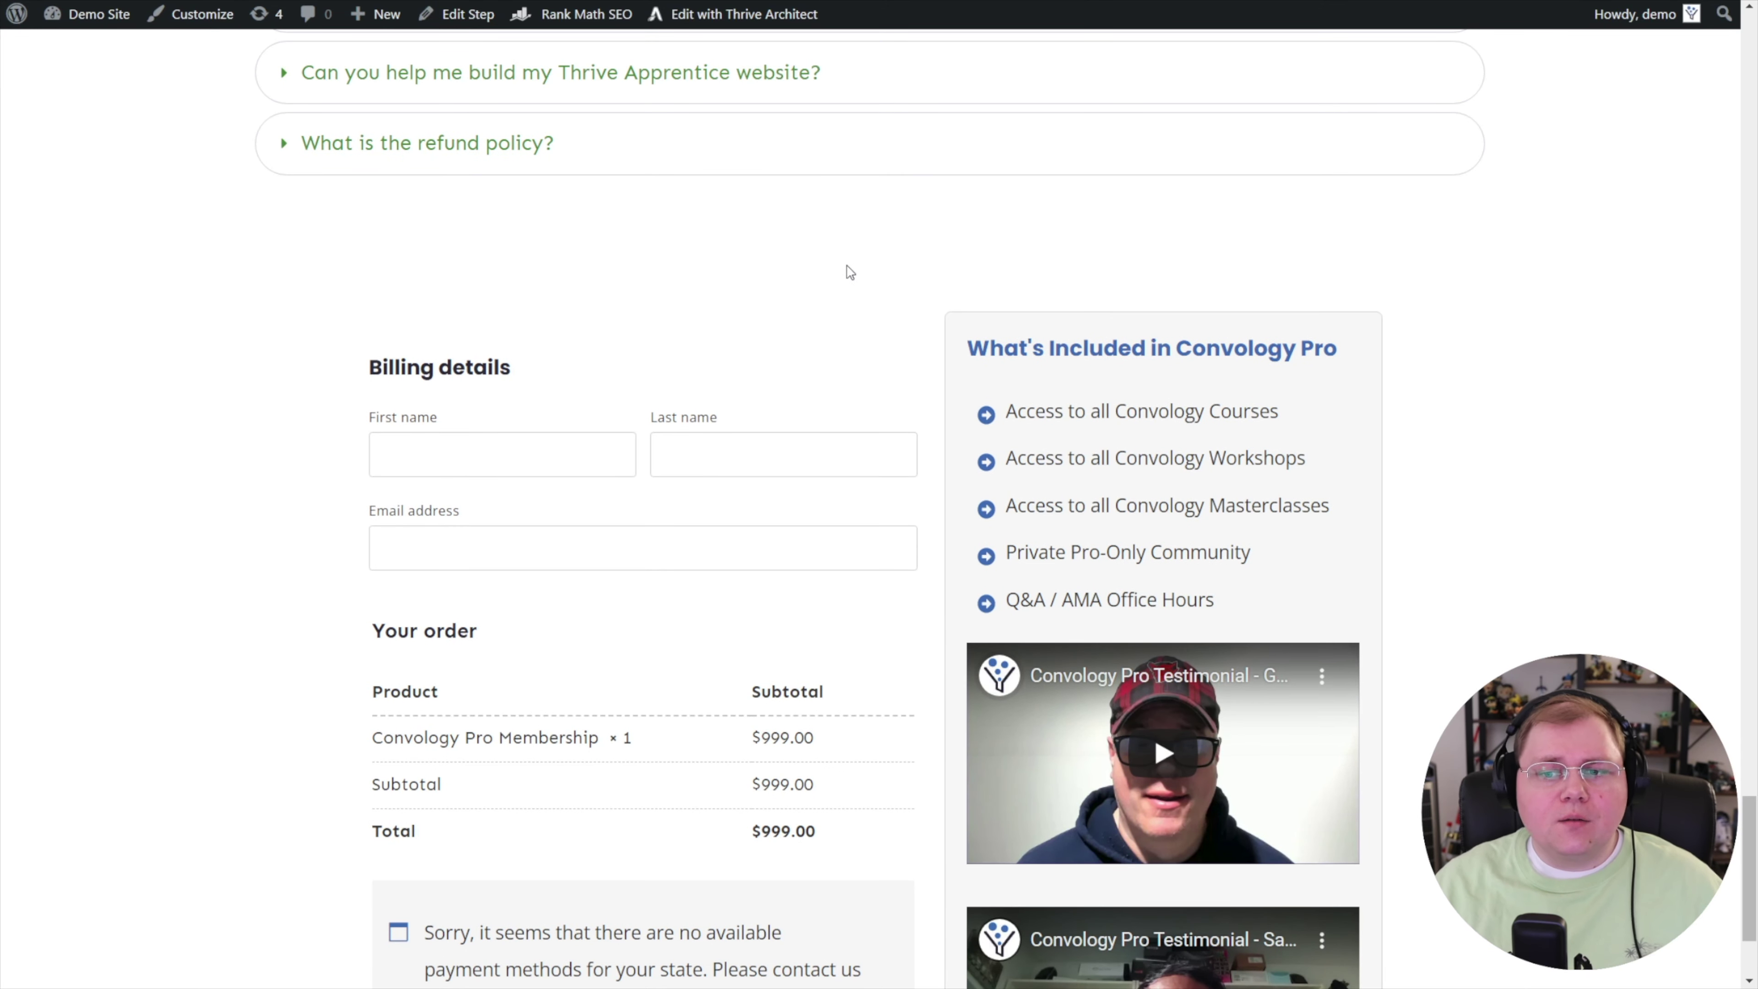
pyautogui.scroll(10, 810, 333)
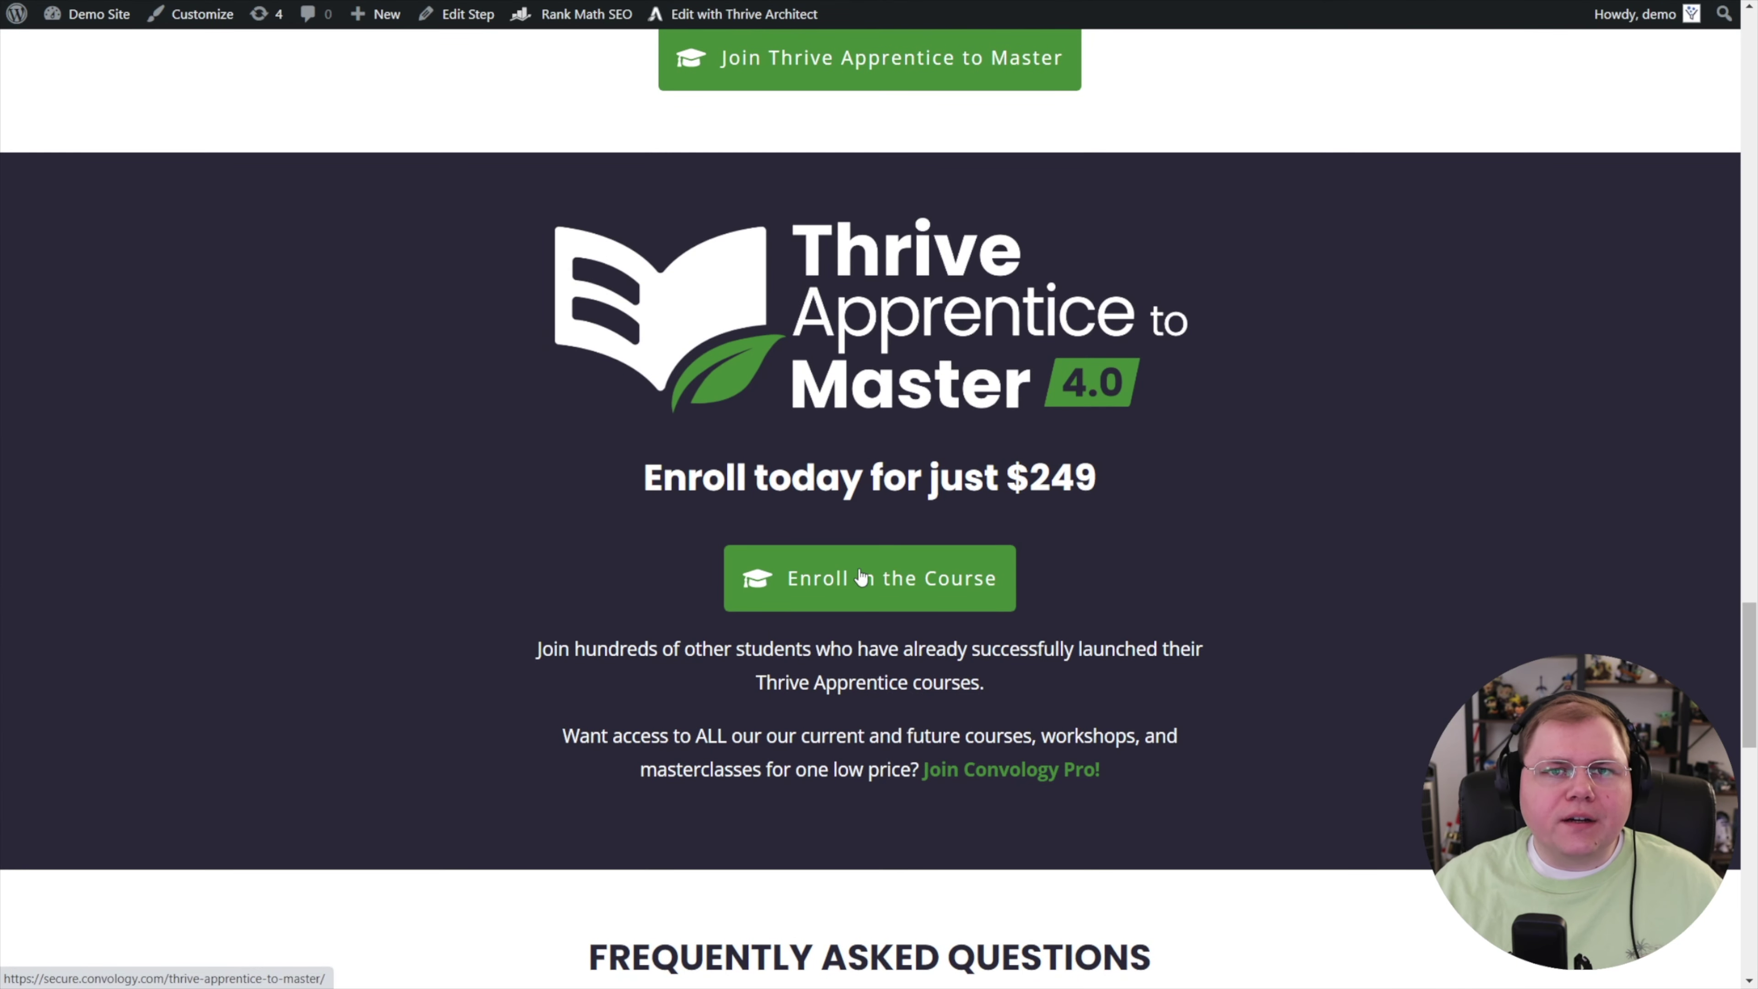
pyautogui.click(863, 577)
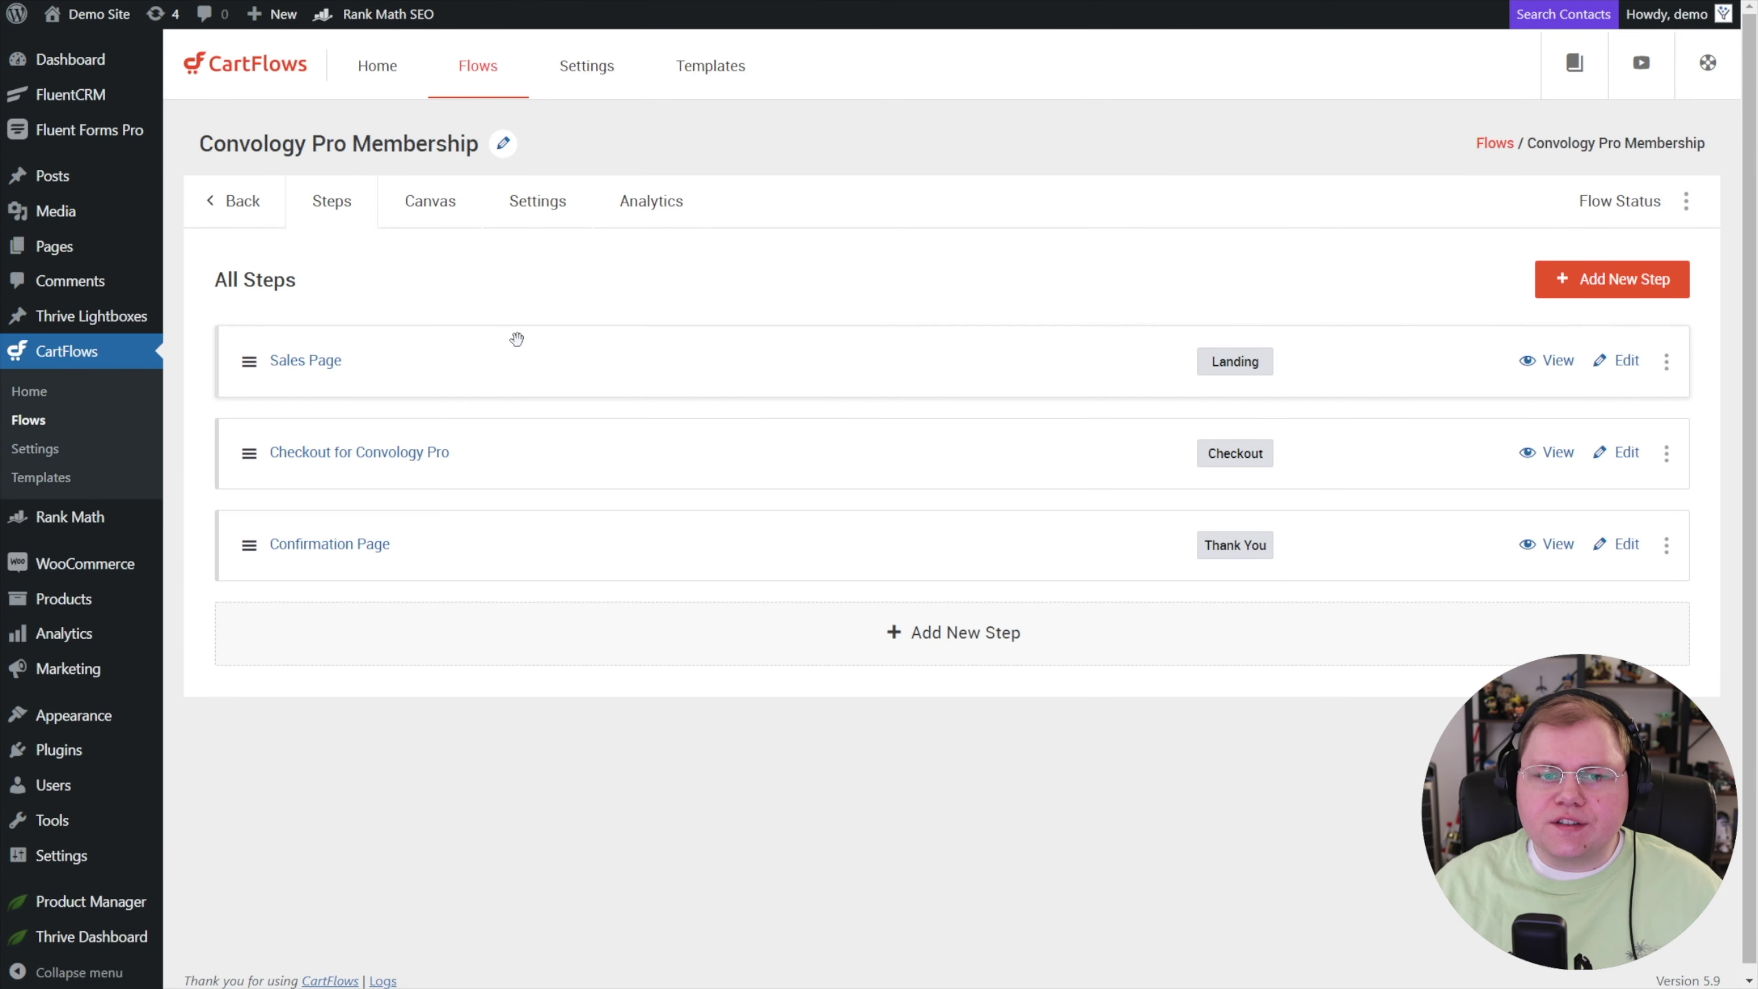
pyautogui.click(1668, 367)
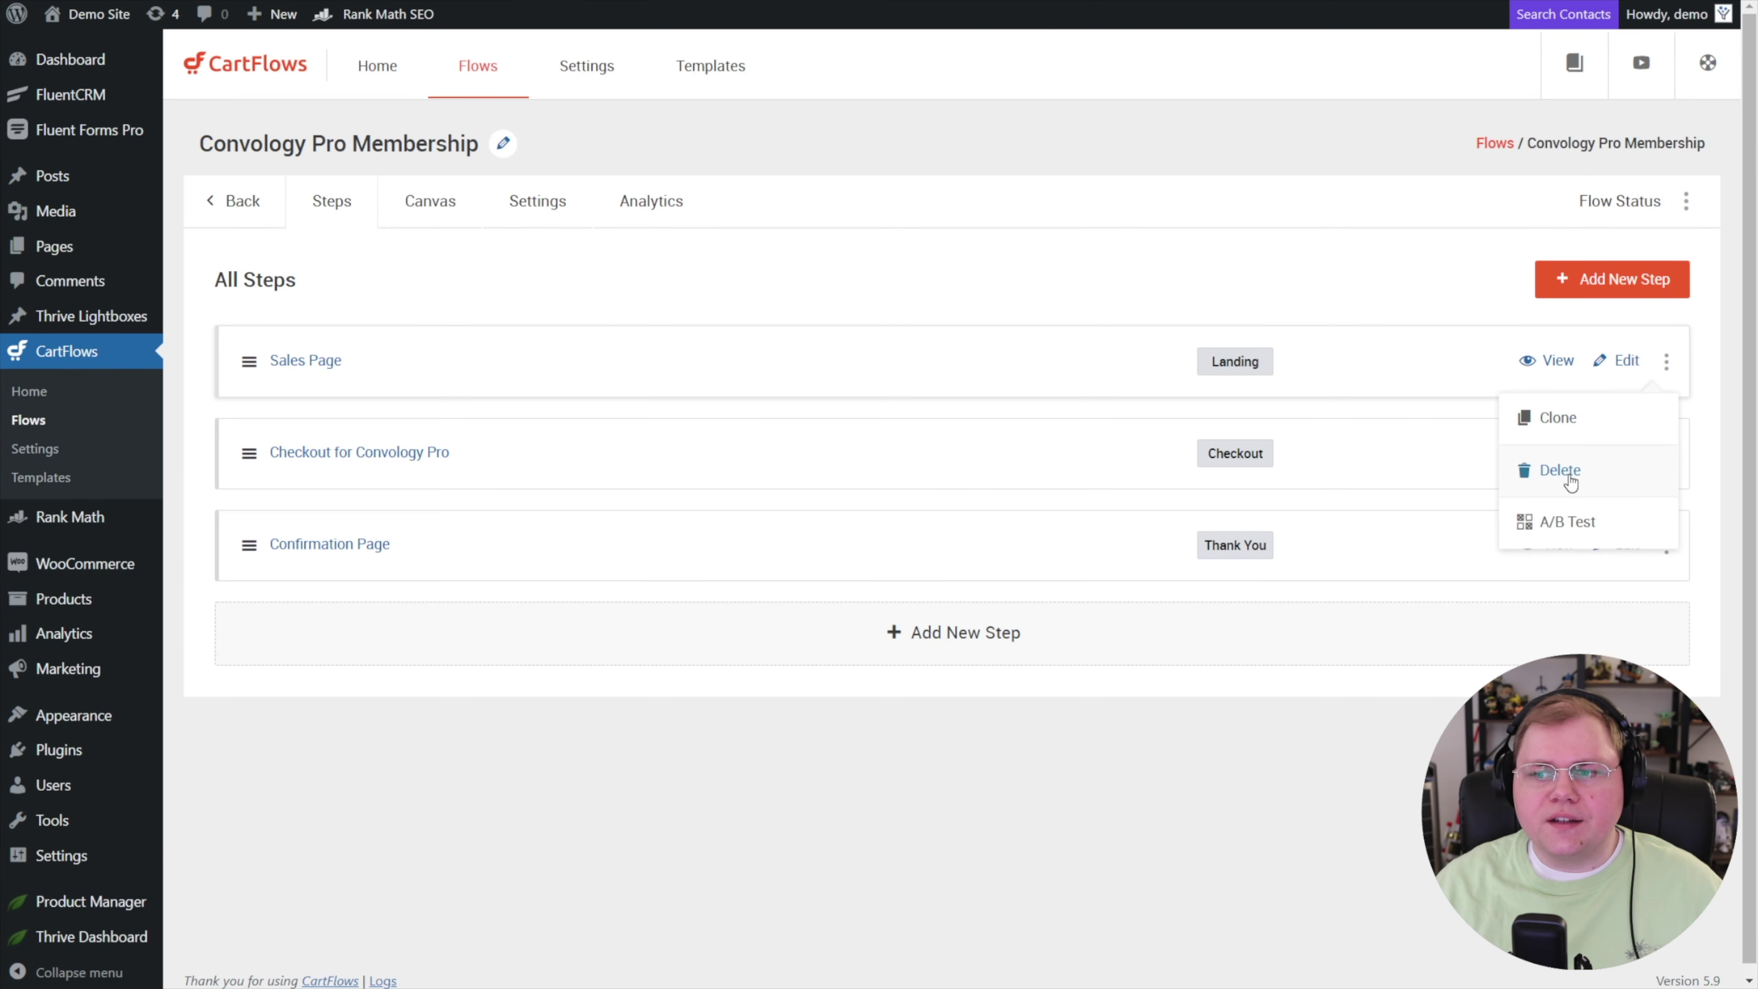
pyautogui.click(580, 694)
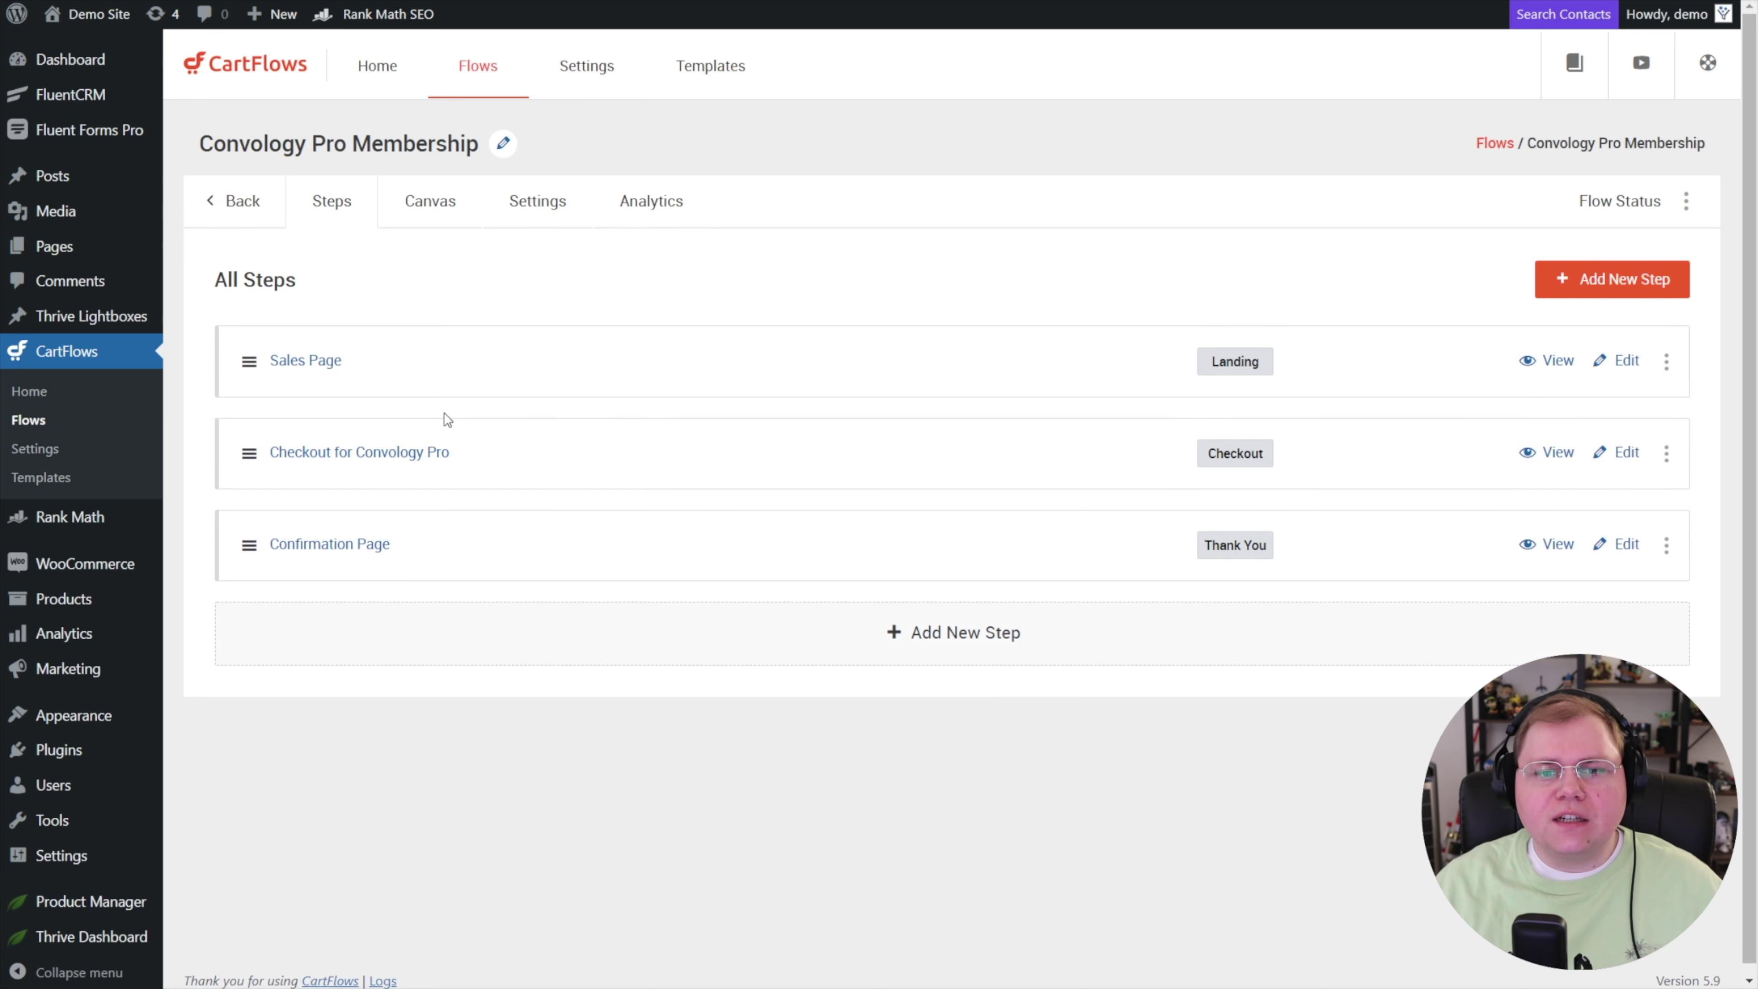